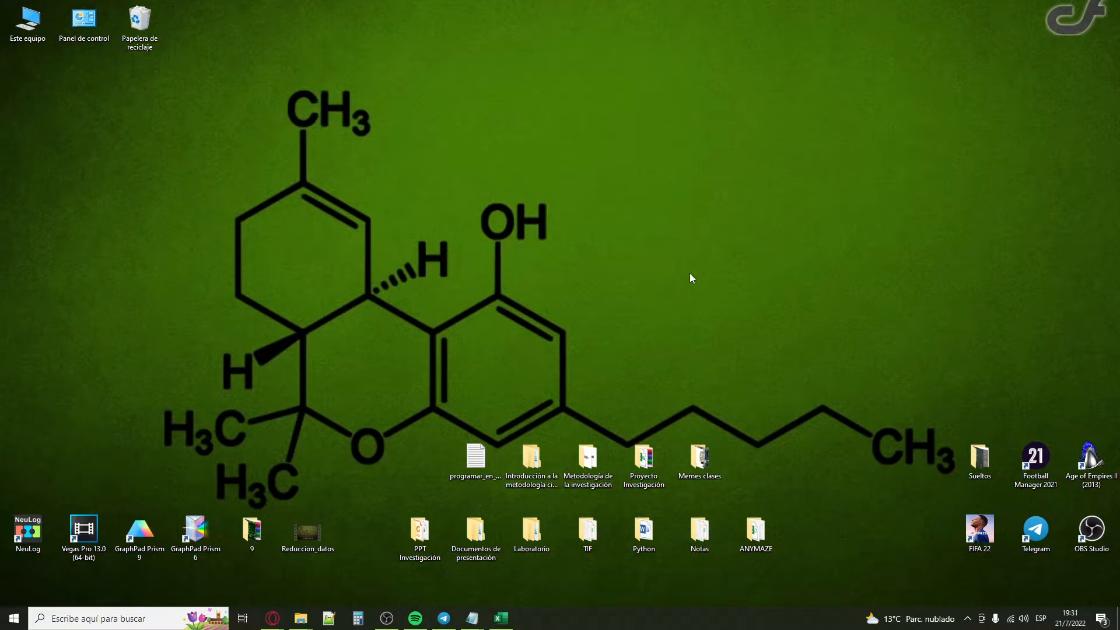
# Step: Switch to the Directo del Forms - Corregido workbook in Excel and look over the survey responses
pyautogui.click(501, 619)
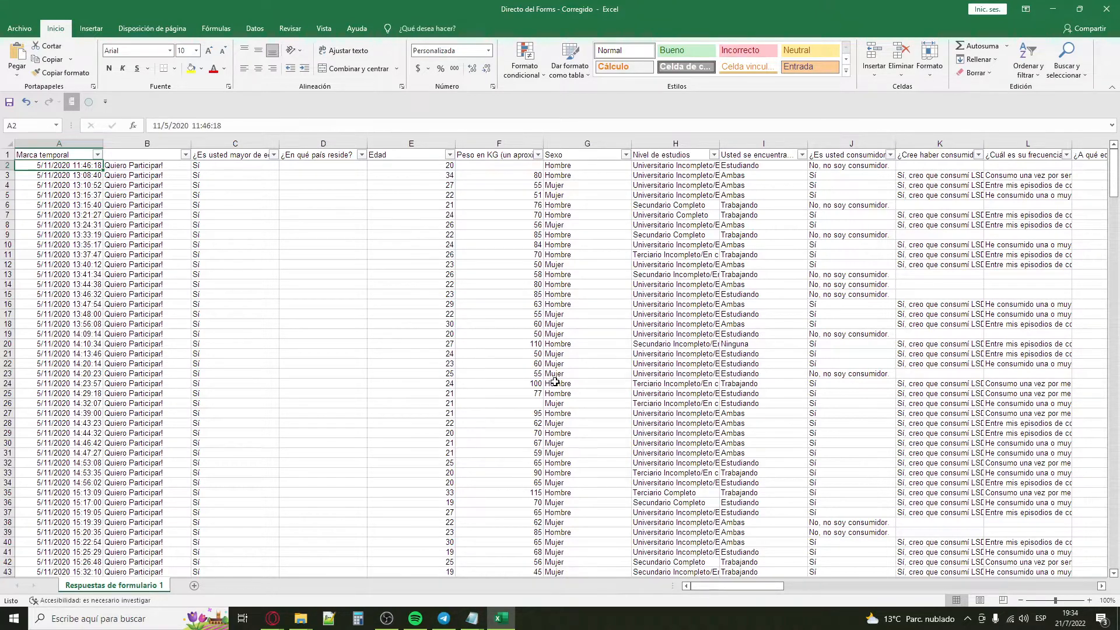
pyautogui.moveTo(1114, 175)
pyautogui.mouseDown()
pyautogui.moveTo(1114, 461)
pyautogui.moveTo(1114, 153)
pyautogui.mouseUp()
pyautogui.moveTo(821, 353); pyautogui.dragTo(764, 513)
pyautogui.click(764, 514)
pyautogui.moveTo(710, 586); pyautogui.dragTo(1084, 558)
pyautogui.moveTo(1039, 588); pyautogui.dragTo(725, 587)
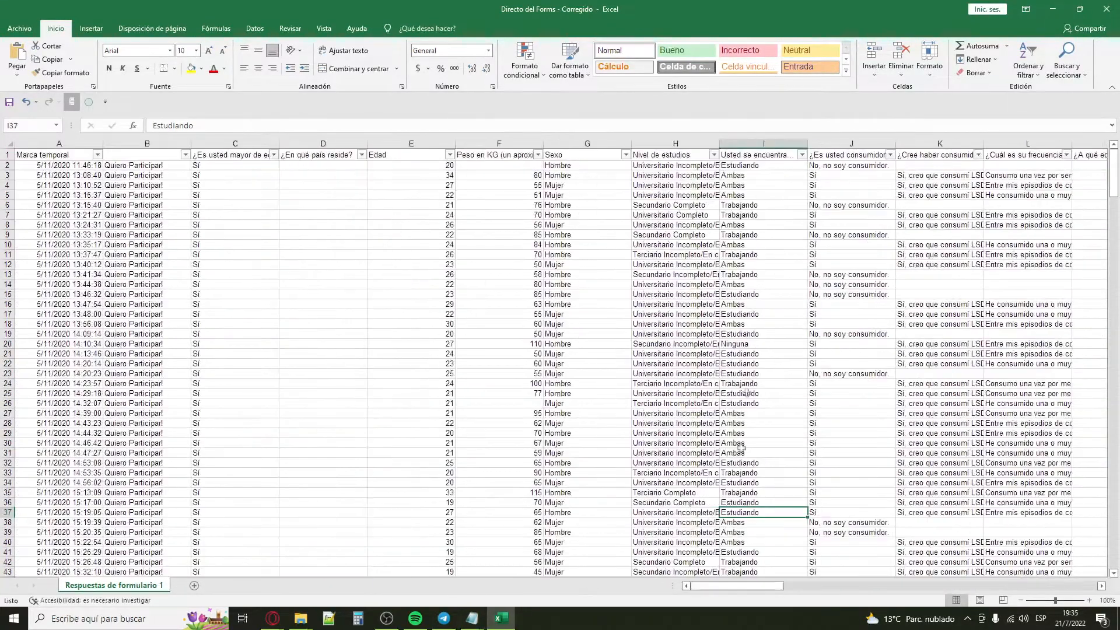
# Step: Filter the psychedelic-consumer question in column J to show only the 'Sí' responses
pyautogui.click(843, 146)
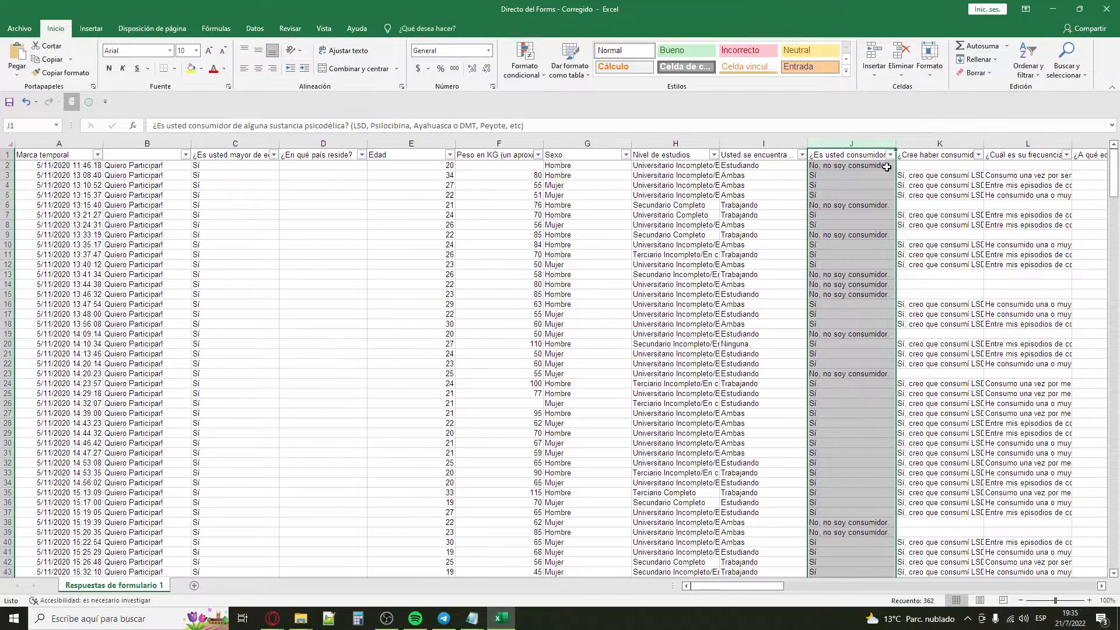
pyautogui.click(884, 165)
pyautogui.click(890, 155)
pyautogui.click(784, 295)
pyautogui.click(820, 390)
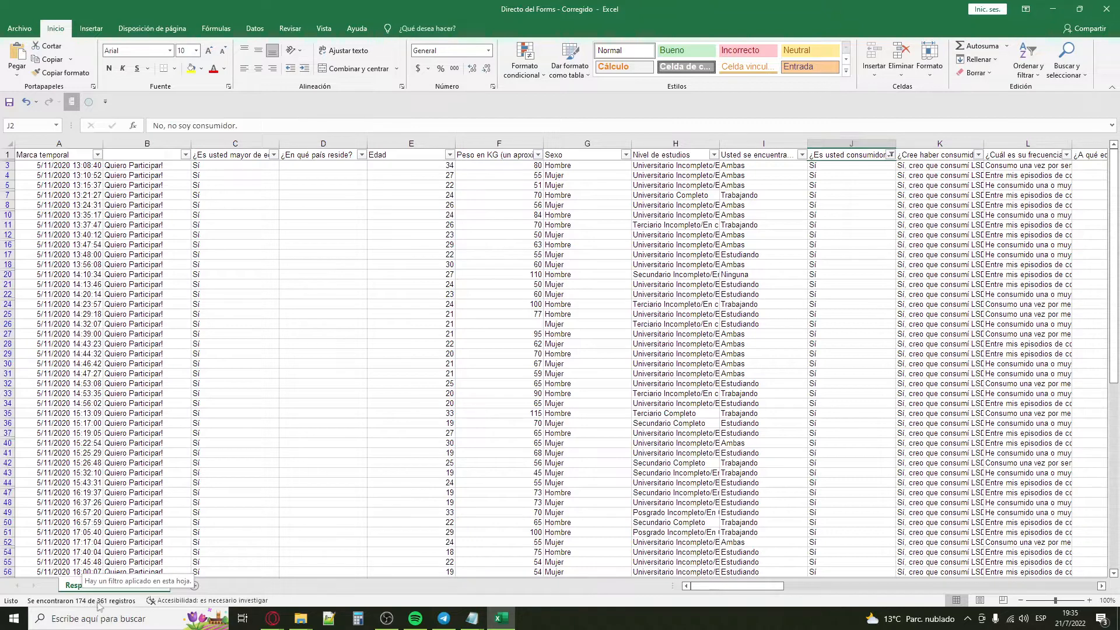
# Step: Change the column J filter from 'Sí' to only 'No, no soy consumidor.'
pyautogui.click(890, 155)
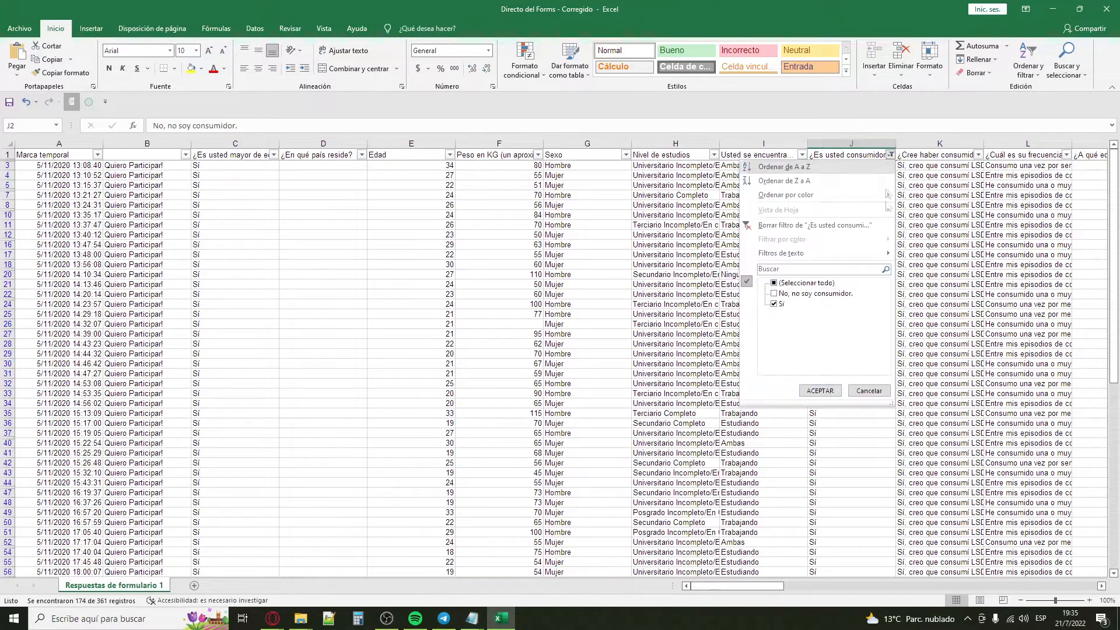
pyautogui.click(774, 303)
pyautogui.click(773, 293)
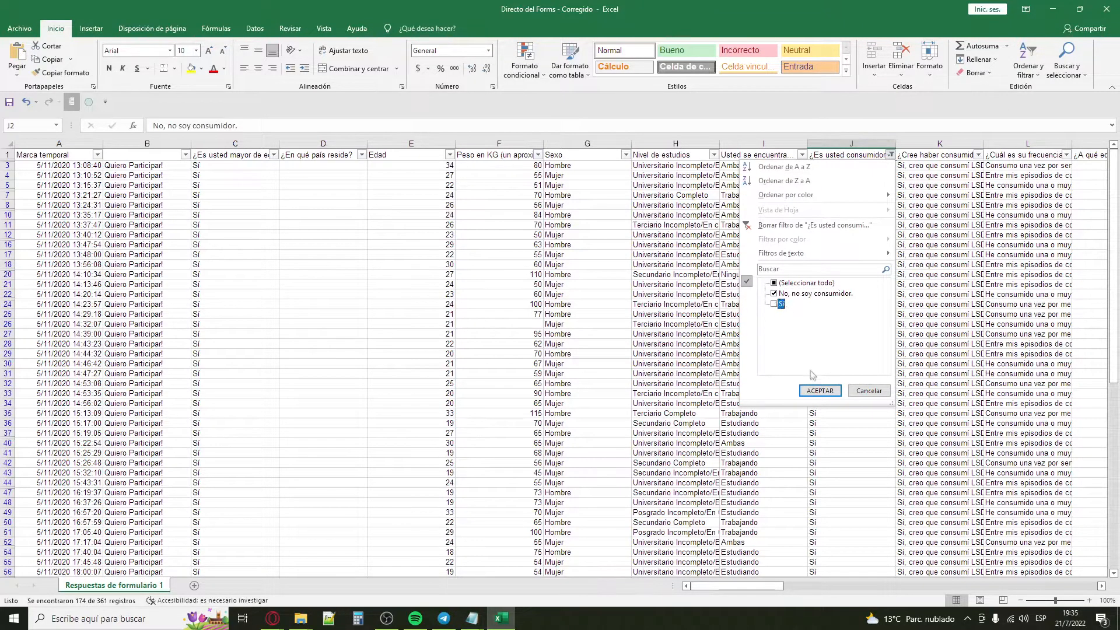
pyautogui.click(819, 391)
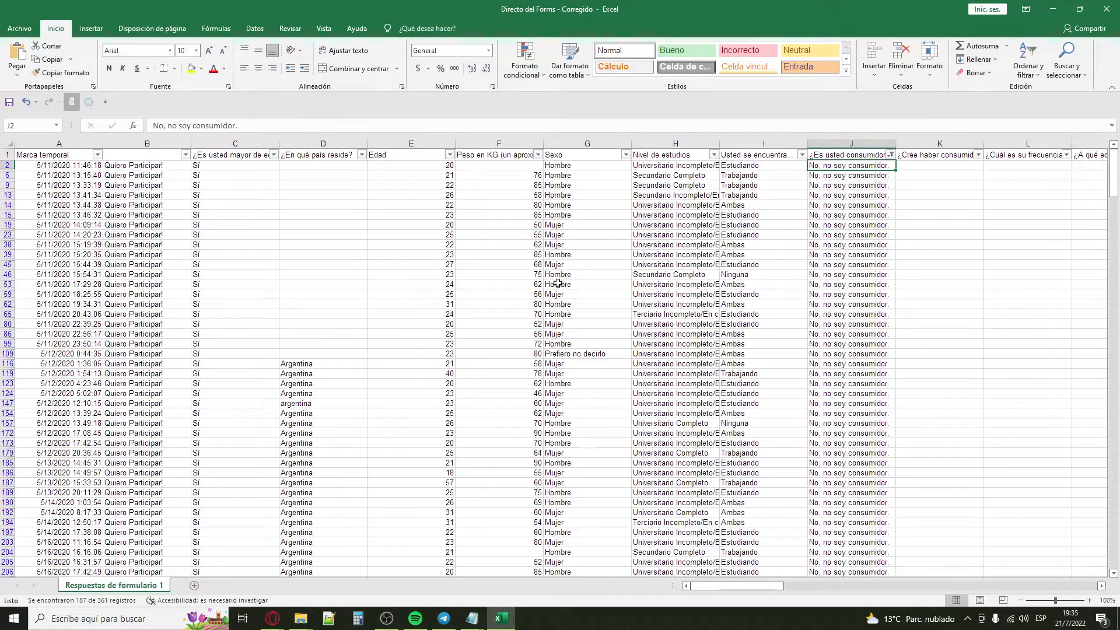
# Step: Set the column J filter back to only the 'Sí' responses
pyautogui.click(890, 154)
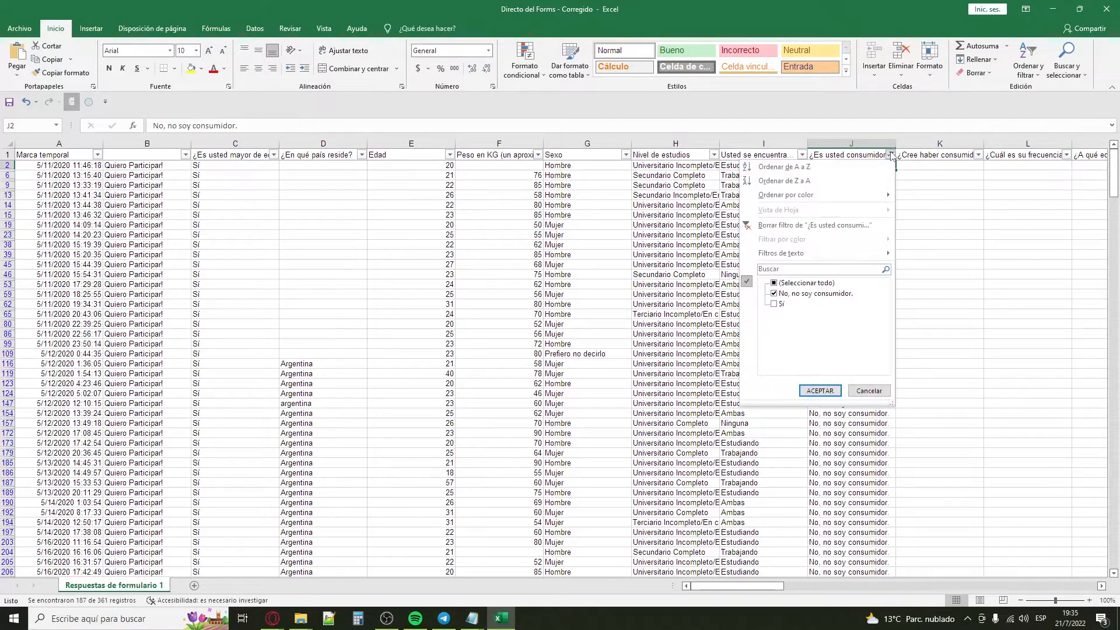
pyautogui.click(800, 294)
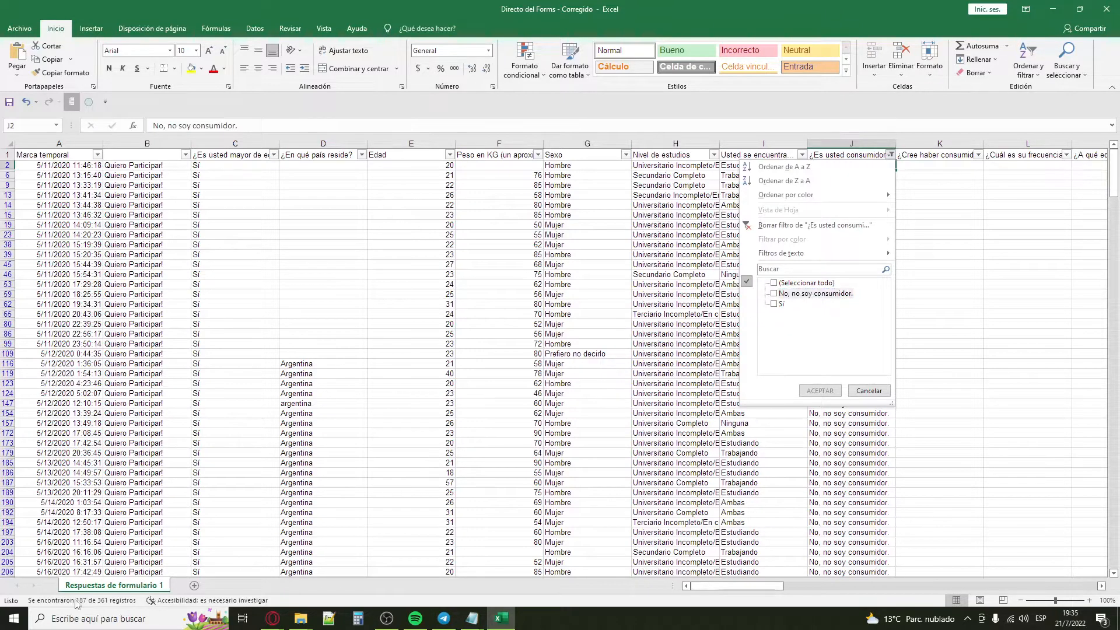
pyautogui.click(777, 305)
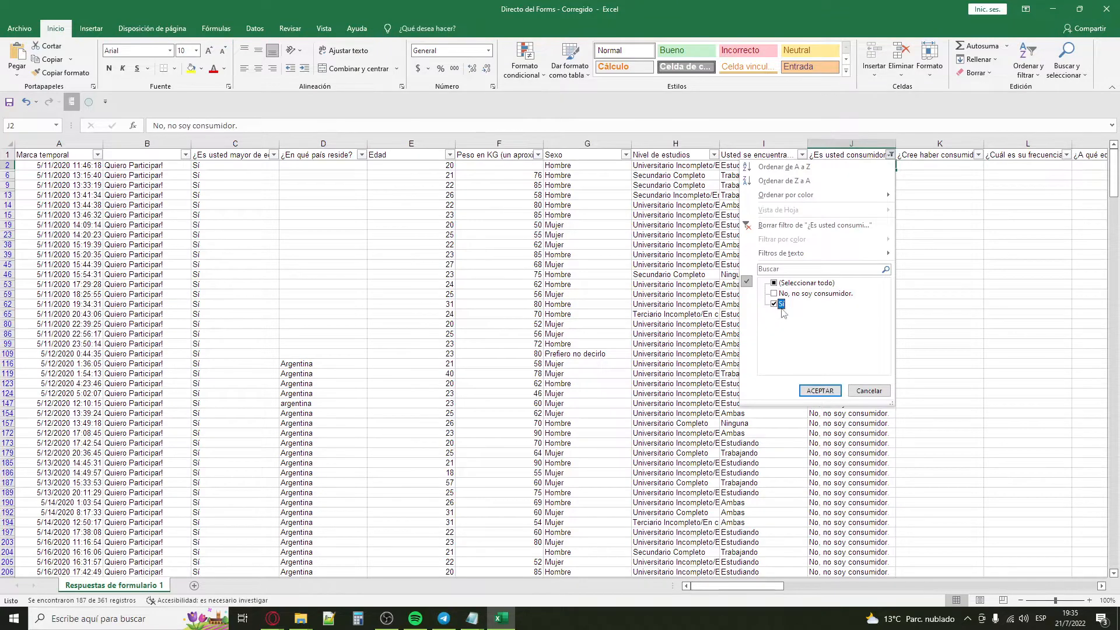
pyautogui.click(820, 391)
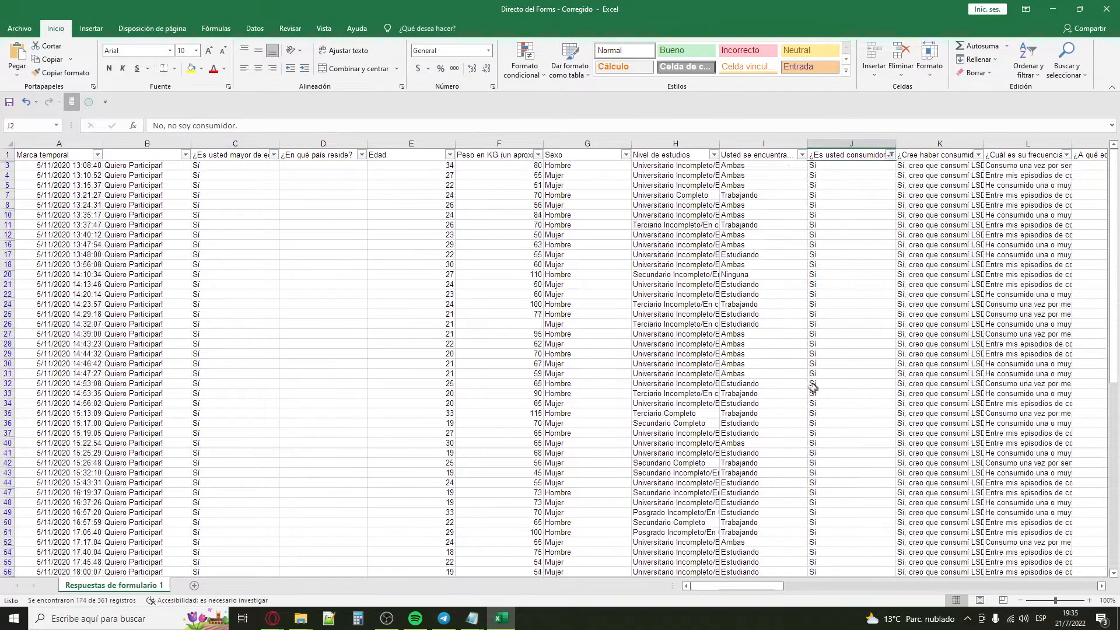
# Step: Filter column J so that only the 'No, no soy consumidor.' respondents are shown
pyautogui.moveTo(895, 169); pyautogui.dragTo(888, 161)
pyautogui.click(889, 156)
pyautogui.click(810, 284)
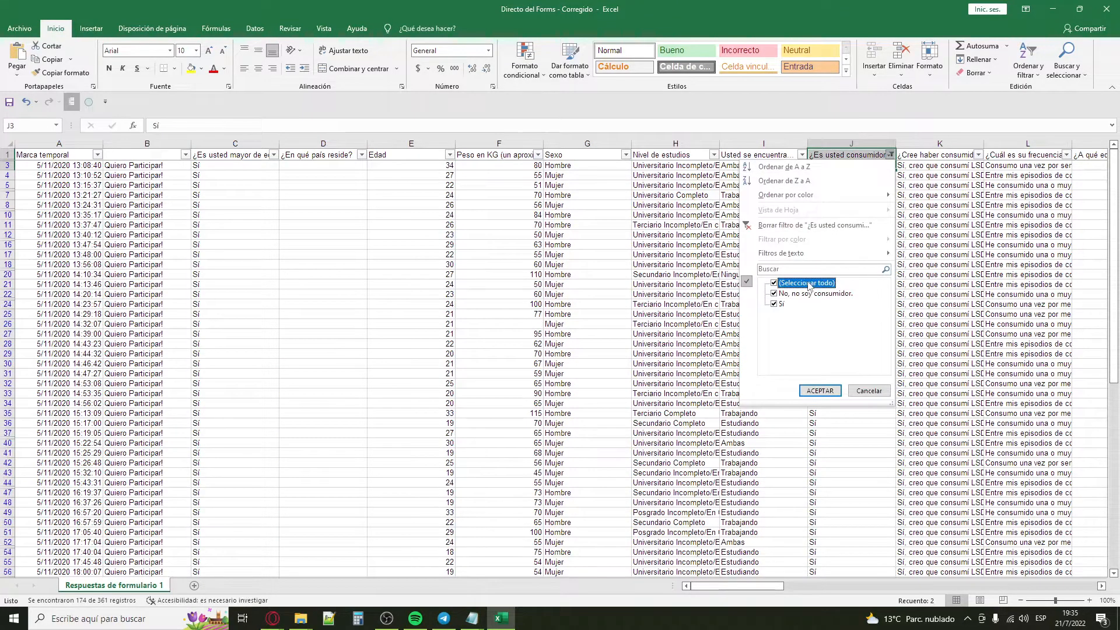
pyautogui.click(807, 284)
pyautogui.click(807, 293)
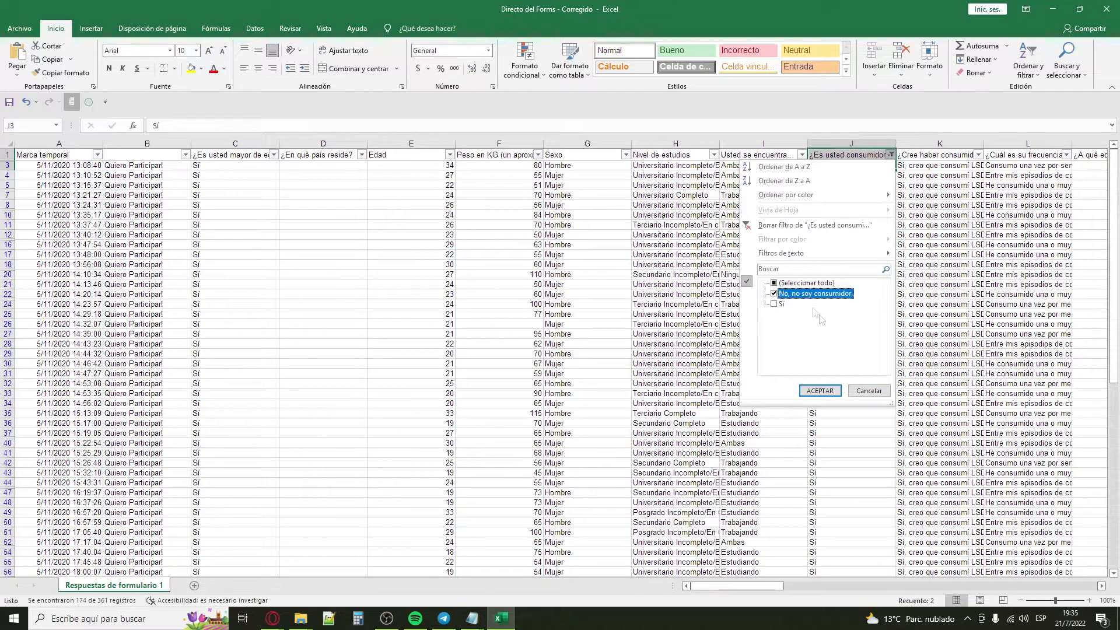
pyautogui.click(819, 390)
pyautogui.click(923, 236)
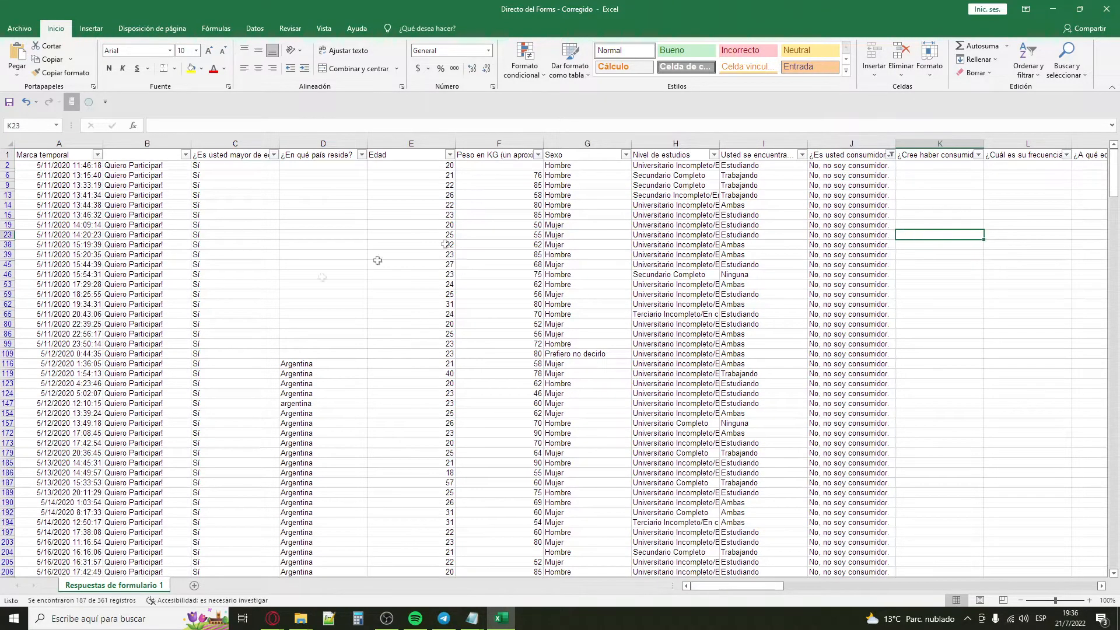
# Step: Copy the whole filtered table including its headers, from cell A1 to AZ362
pyautogui.click(55, 164)
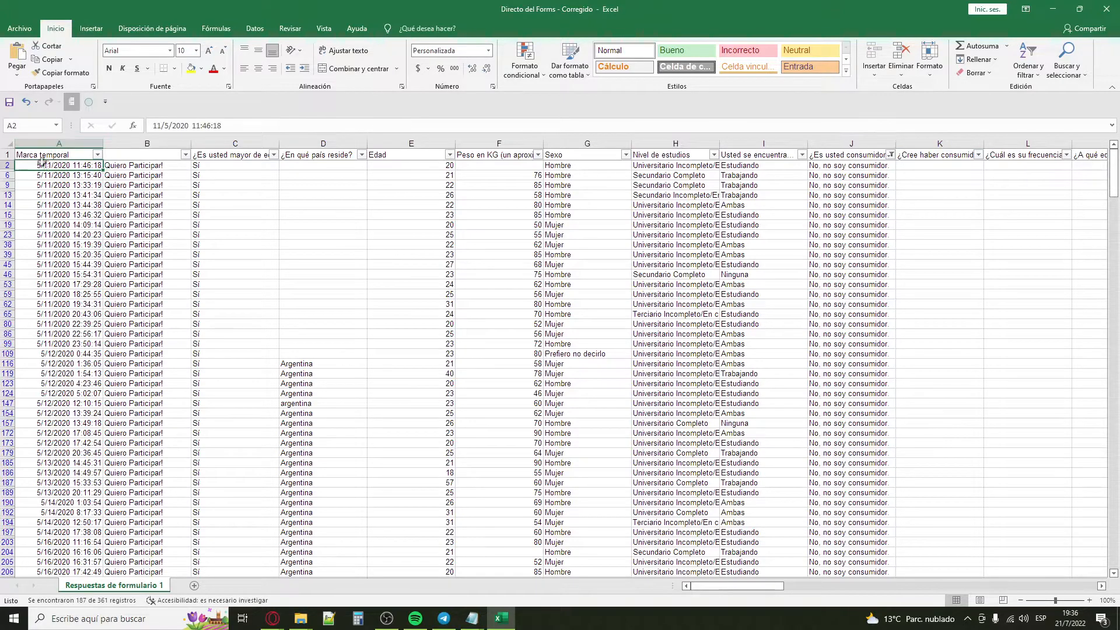
pyautogui.moveTo(25, 153); pyautogui.dragTo(912, 530)
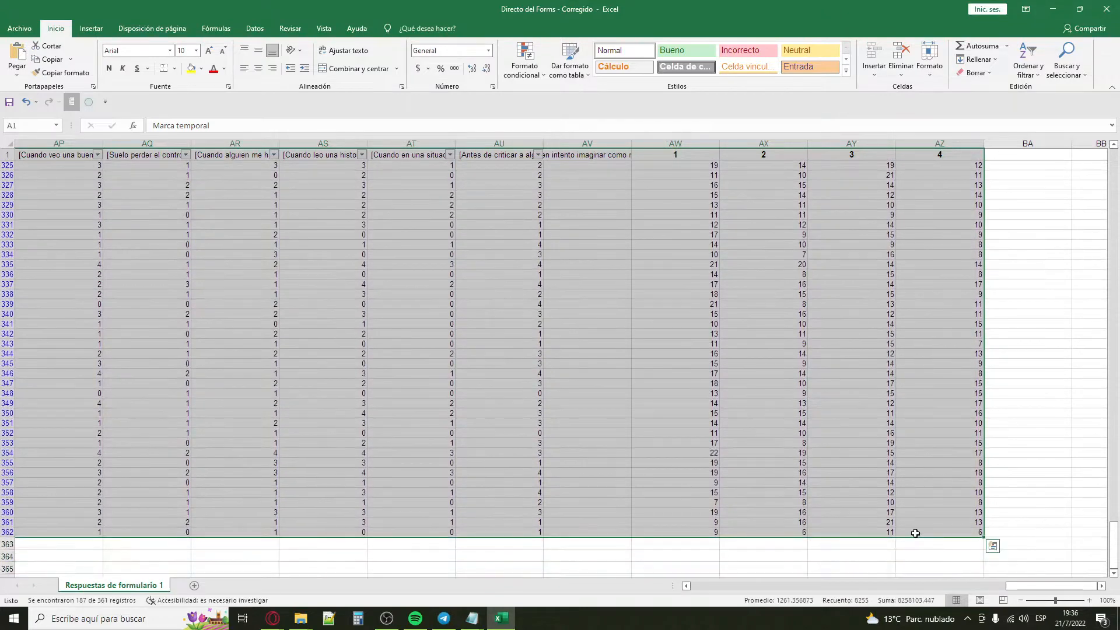
pyautogui.hotkey('ctrl', 'c')
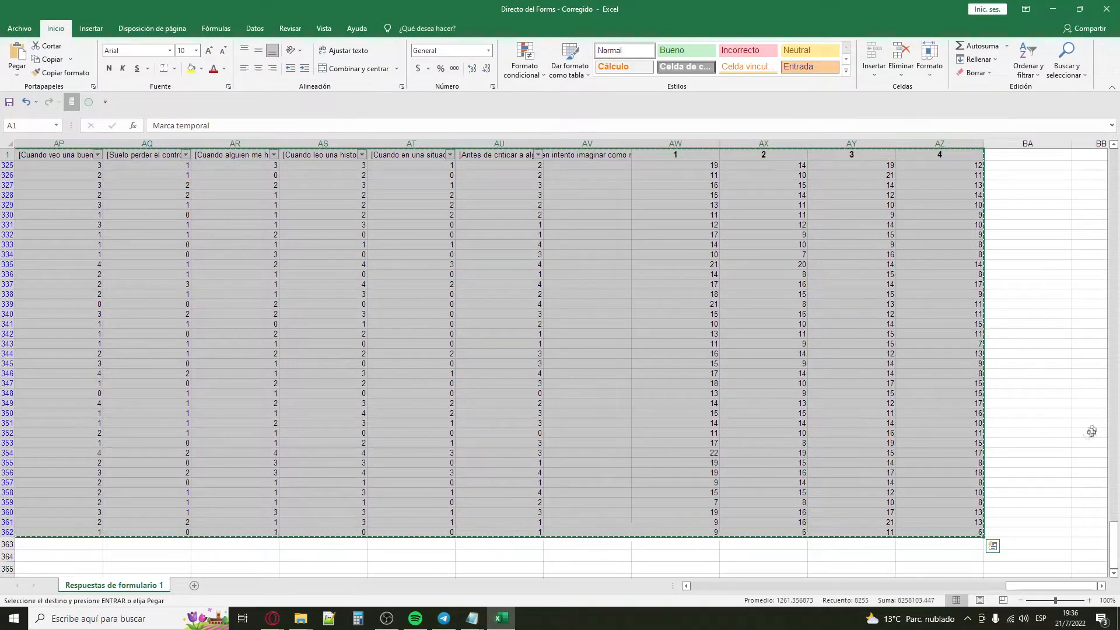
# Step: Create a new blank workbook and paste the copied non-consumer rows starting at cell A1
pyautogui.rightClick(499, 627)
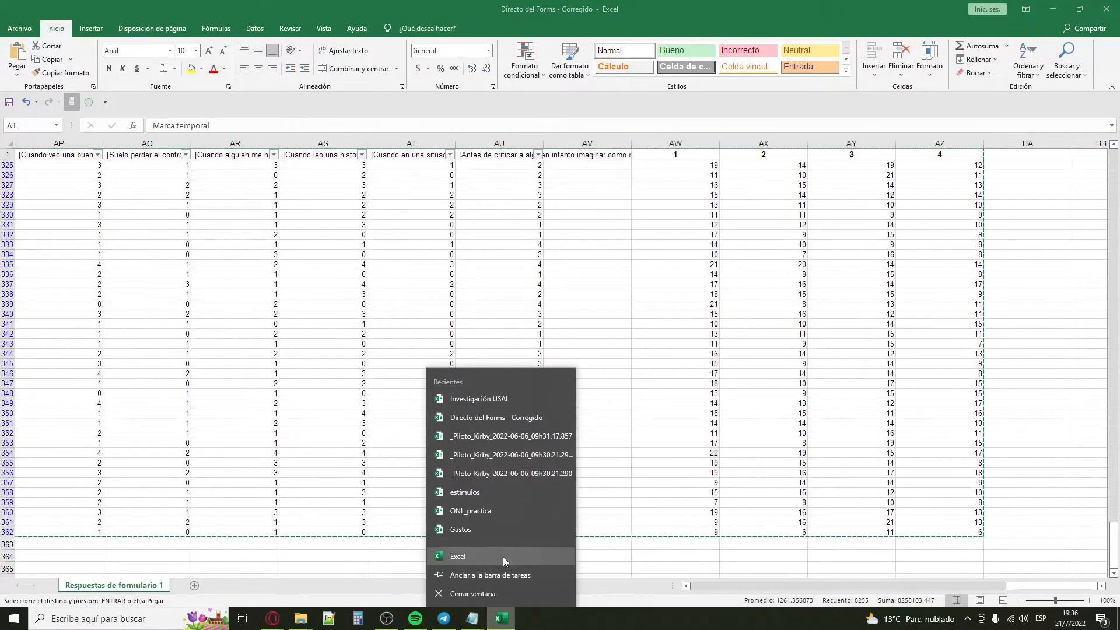
pyautogui.click(504, 559)
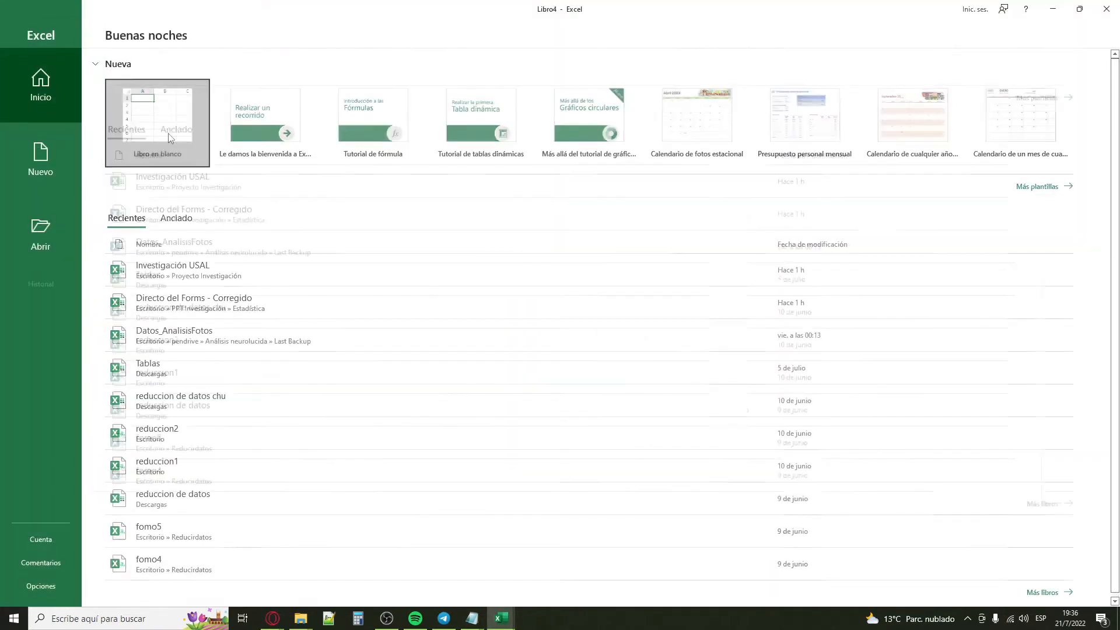
pyautogui.click(168, 133)
pyautogui.hotkey('ctrl', 'v')
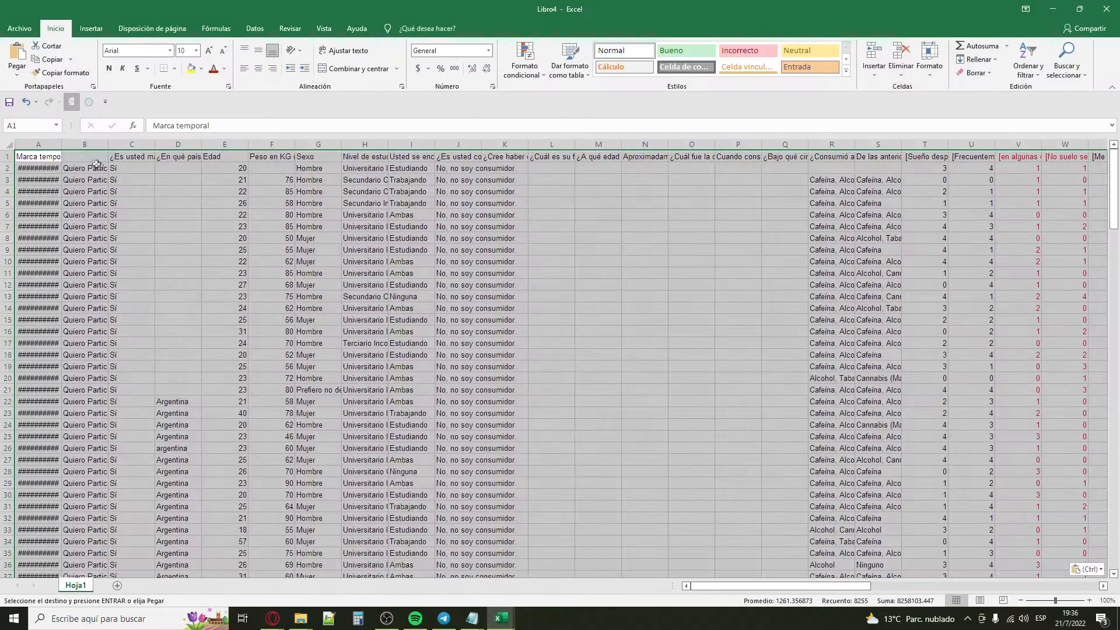
# Step: Widen column A to fit the full Marca temporal timestamps
pyautogui.click(642, 296)
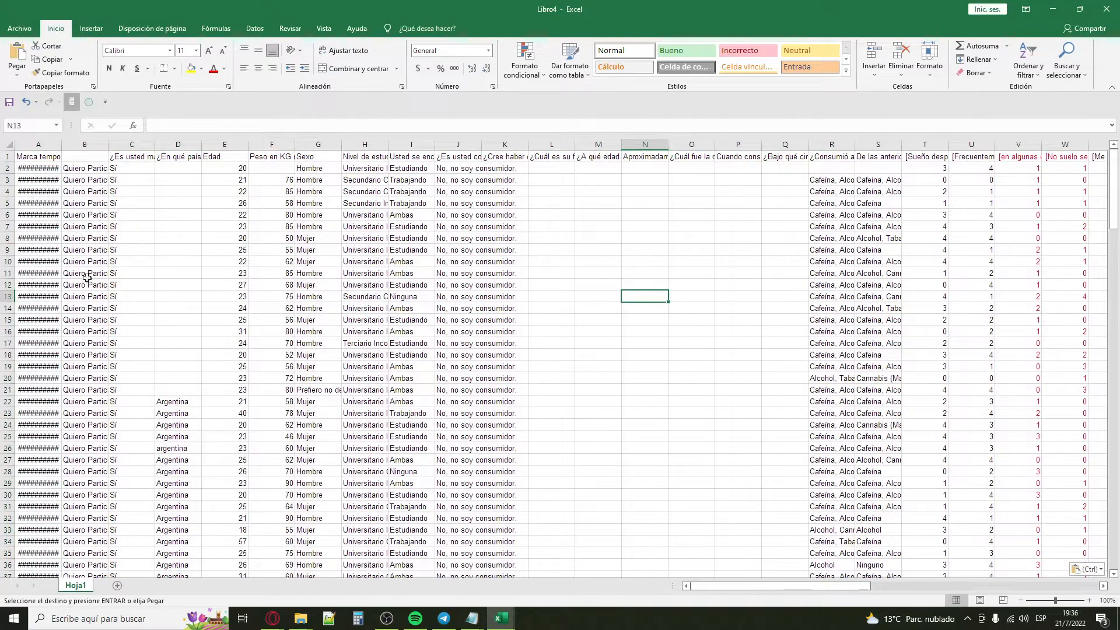
pyautogui.doubleClick(50, 263)
pyautogui.click(194, 245)
pyautogui.click(382, 262)
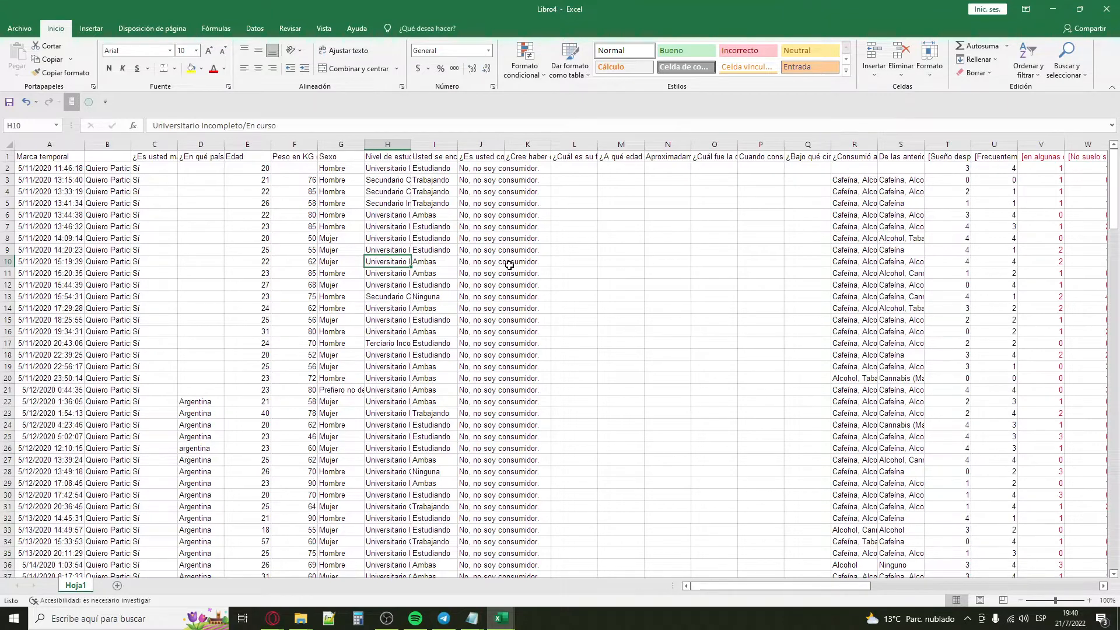
# Step: Insert an empty column before the Marca temporal column
pyautogui.click(51, 143)
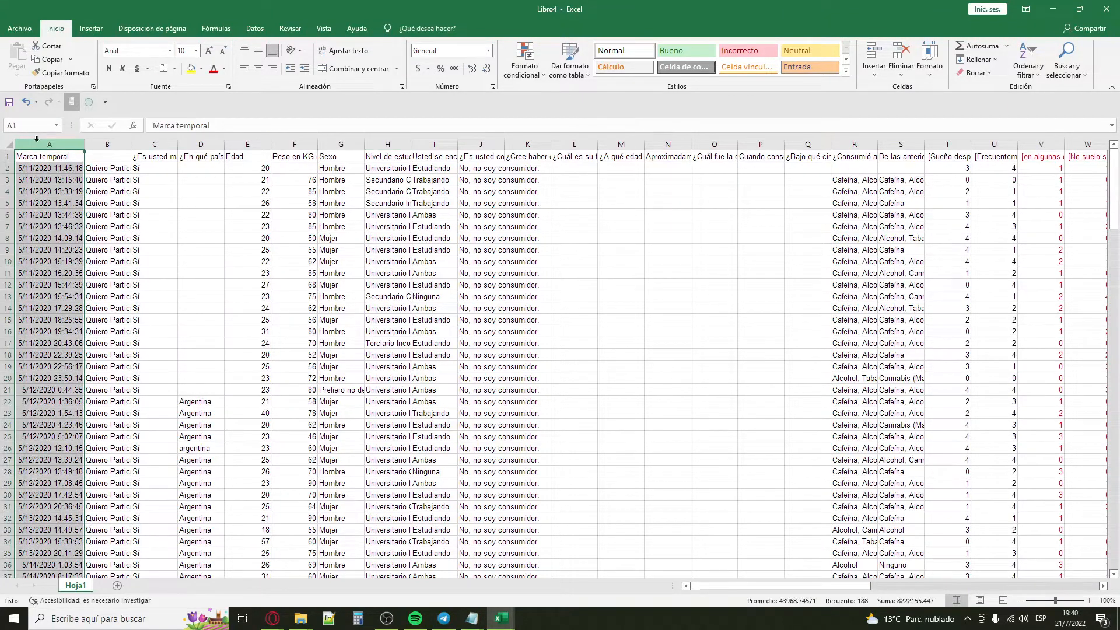
pyautogui.rightClick(51, 143)
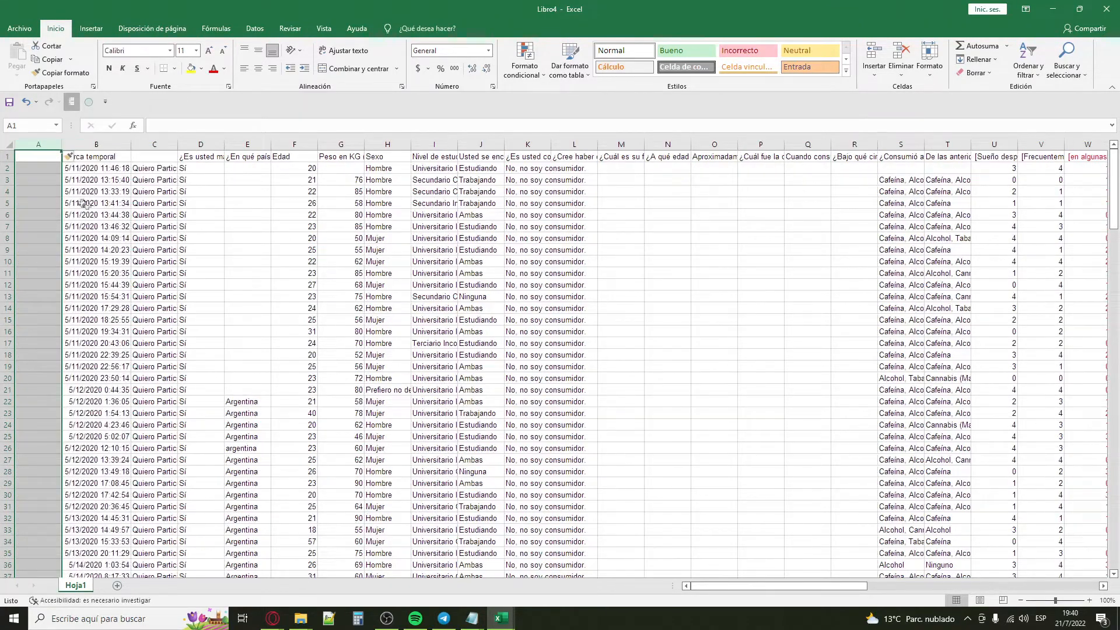
pyautogui.click(7, 172)
# Step: Enter the numbers 1, 2, 3 and 4 in cells A2 to A5, and return to cell A2
pyautogui.click(37, 168)
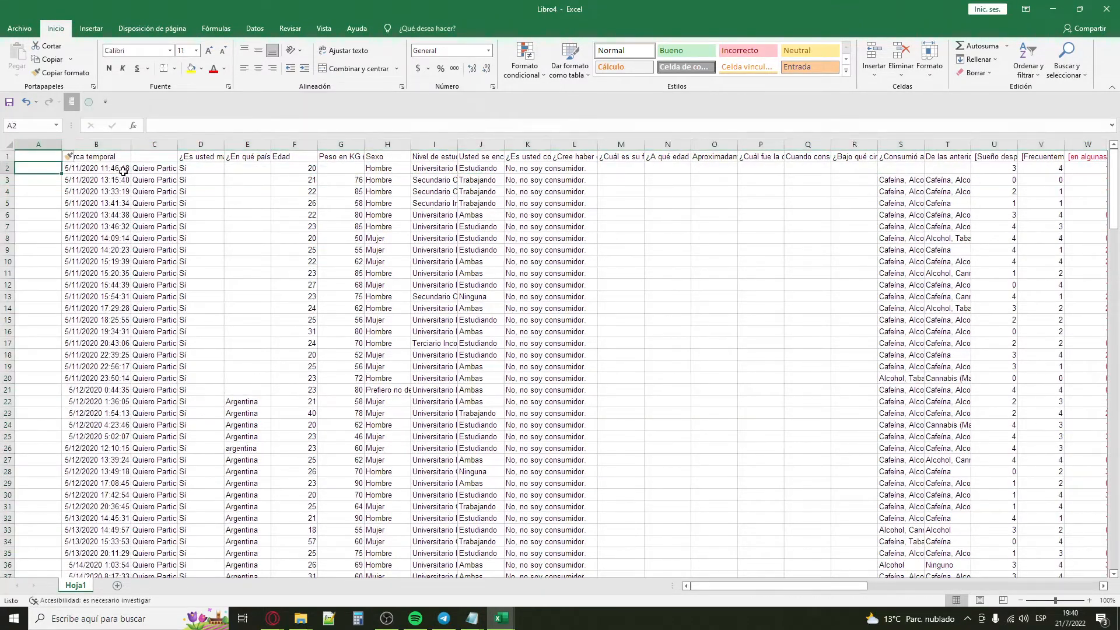
pyautogui.write('1')
pyautogui.press('Return')
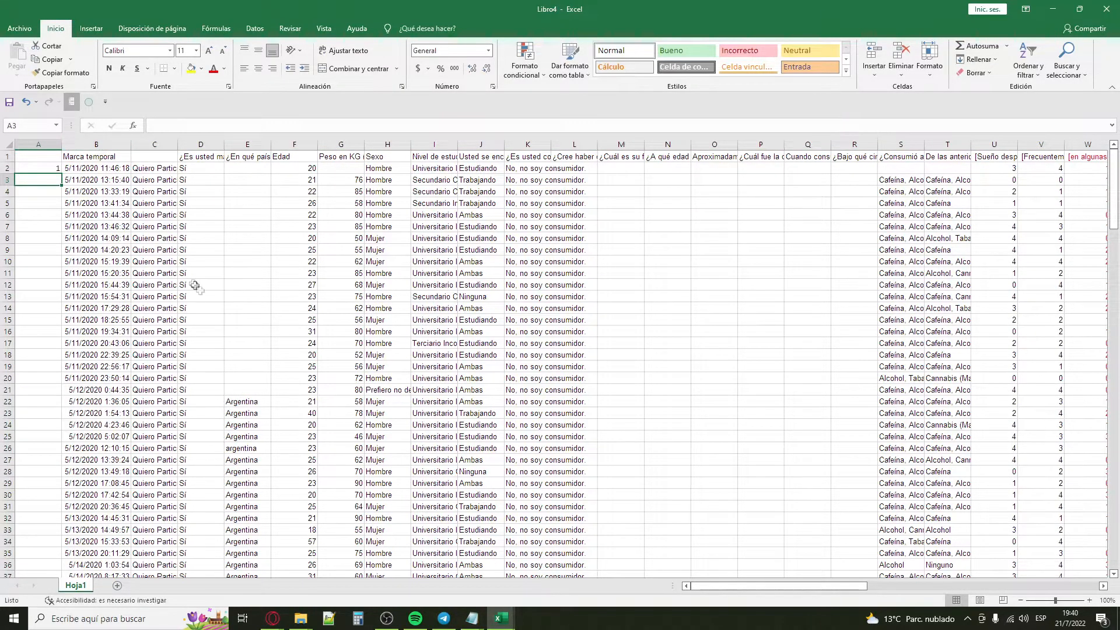
pyautogui.scroll(-9, 185, 408)
pyautogui.scroll(9, 185, 453)
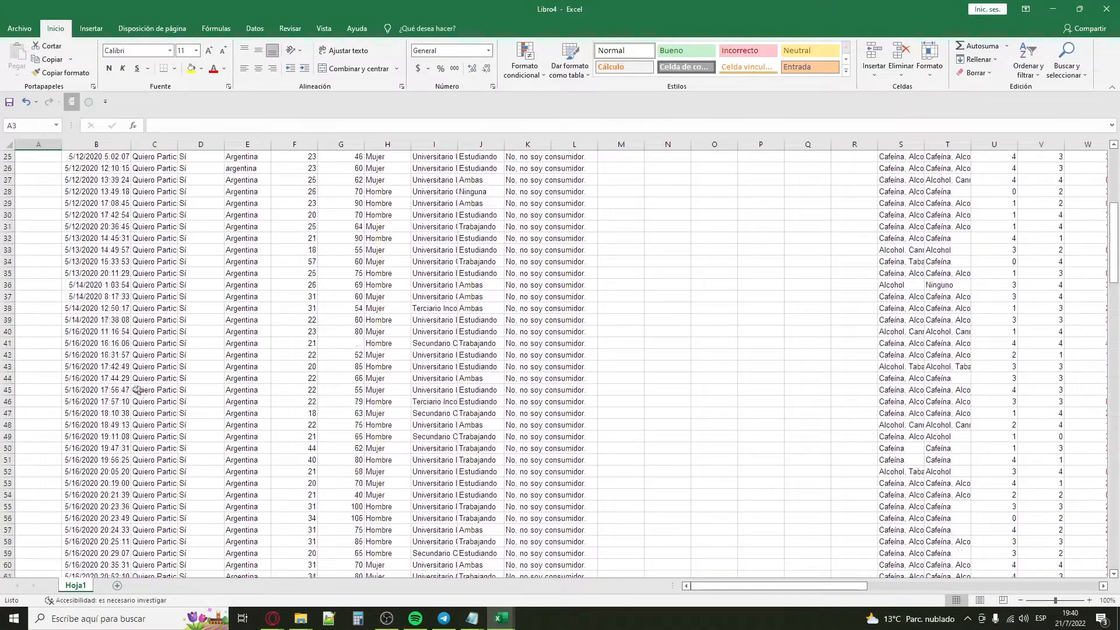
pyautogui.write('2')
pyautogui.press('Return')
pyautogui.write('3')
pyautogui.press('Return')
pyautogui.write('4')
pyautogui.press('Return')
pyautogui.press('Up')
pyautogui.press('Up')
pyautogui.press('Up')
pyautogui.press('Up')
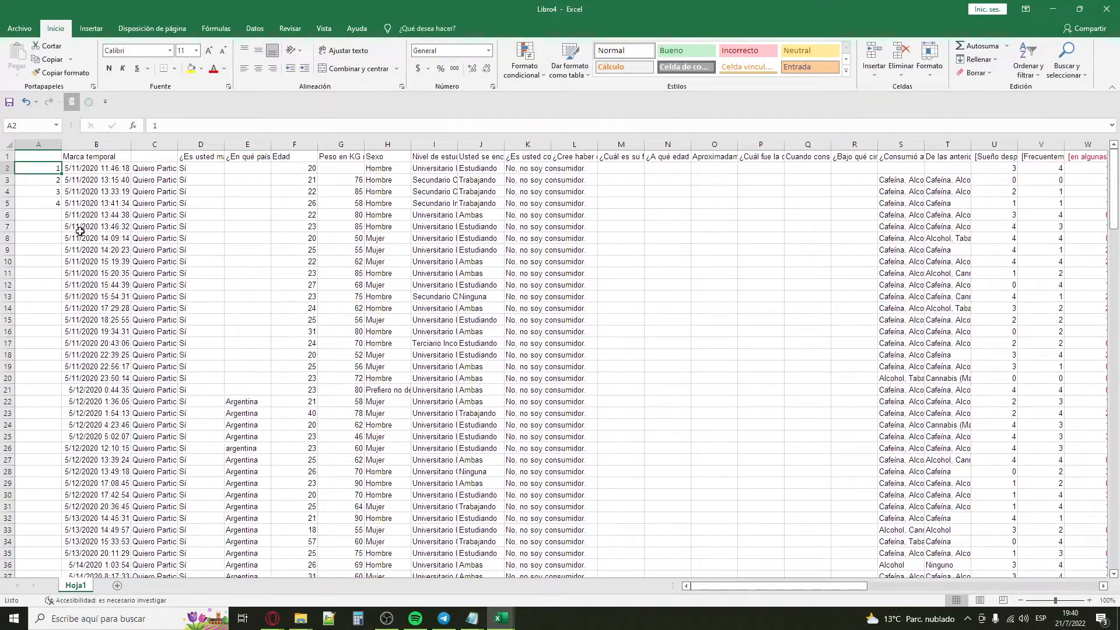
pyautogui.click(991, 61)
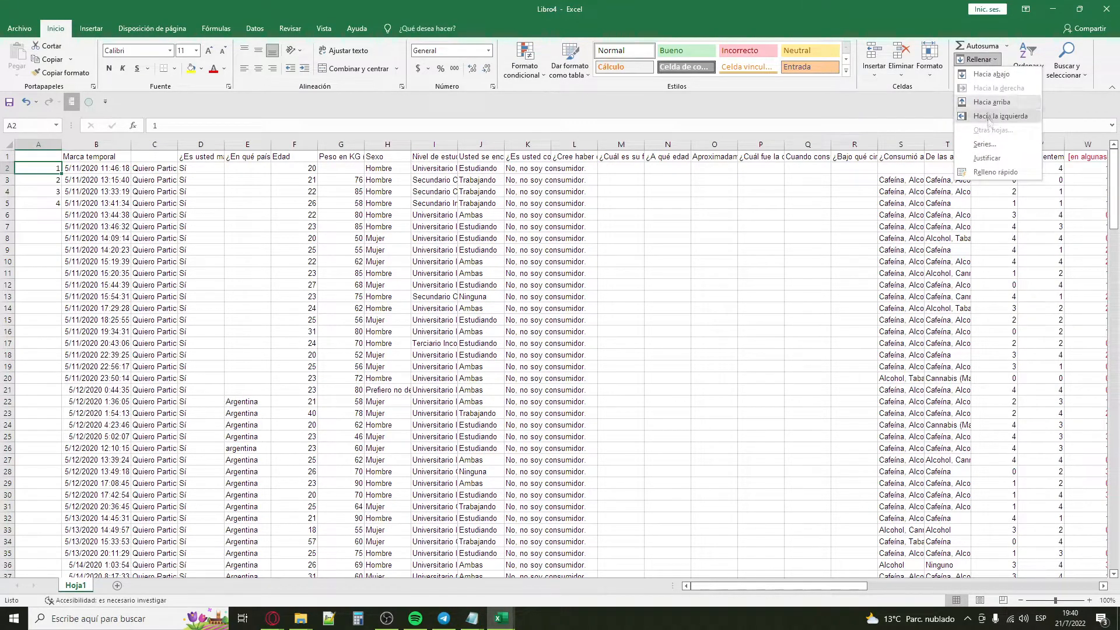
pyautogui.click(985, 145)
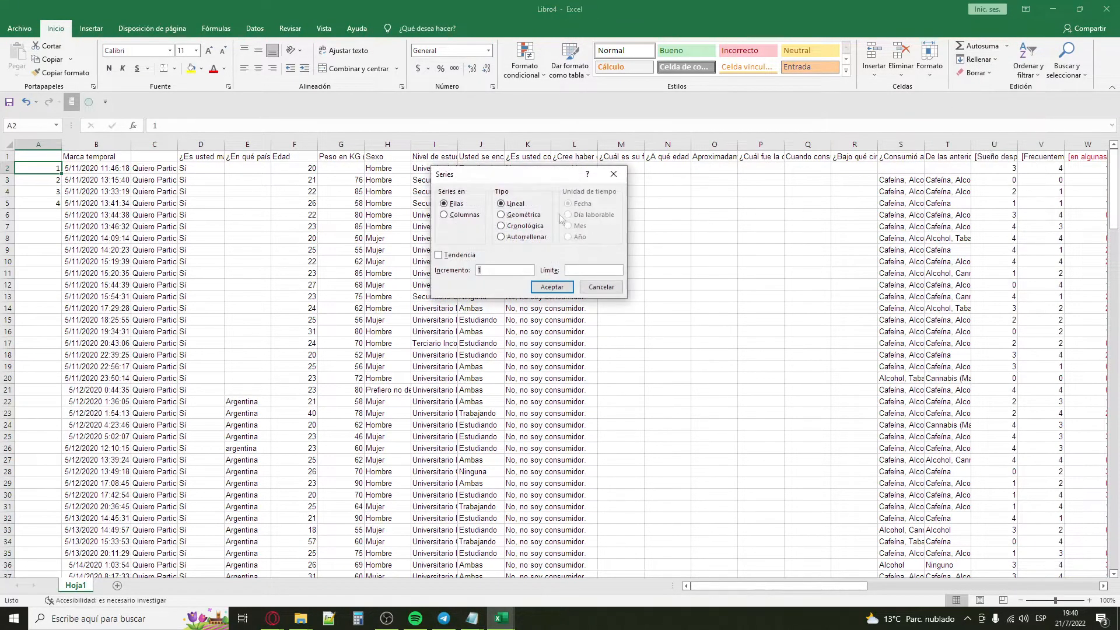
pyautogui.click(452, 218)
pyautogui.click(486, 270)
pyautogui.click(602, 287)
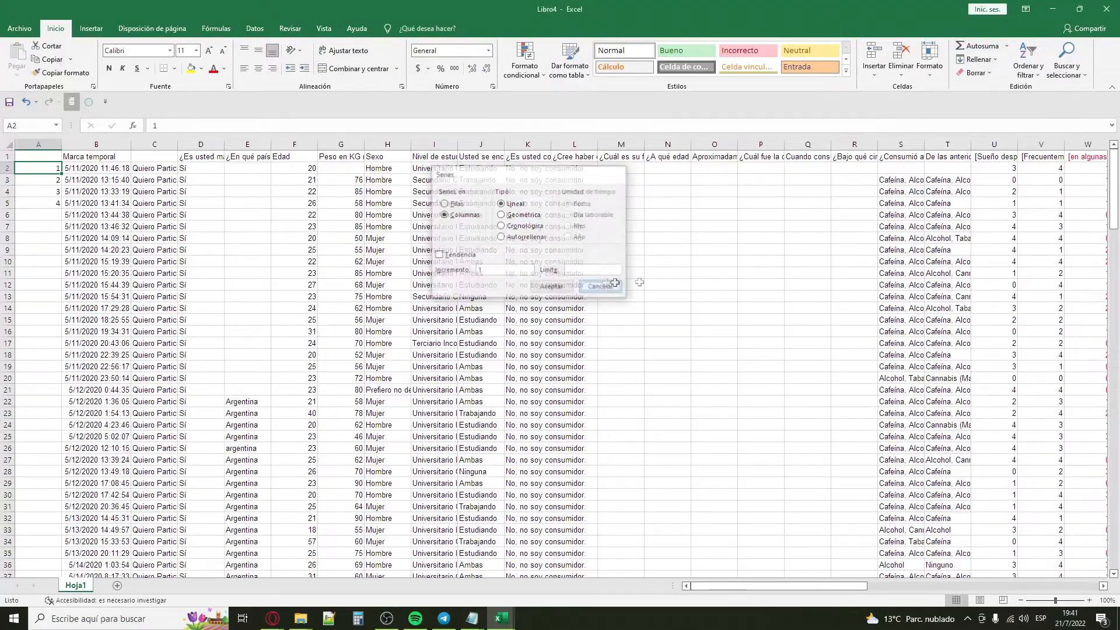
# Step: Fill column A from cell A2 downward with a linear series in increments of 1 up to the limit 187
pyautogui.moveTo(1115, 219); pyautogui.dragTo(1116, 569)
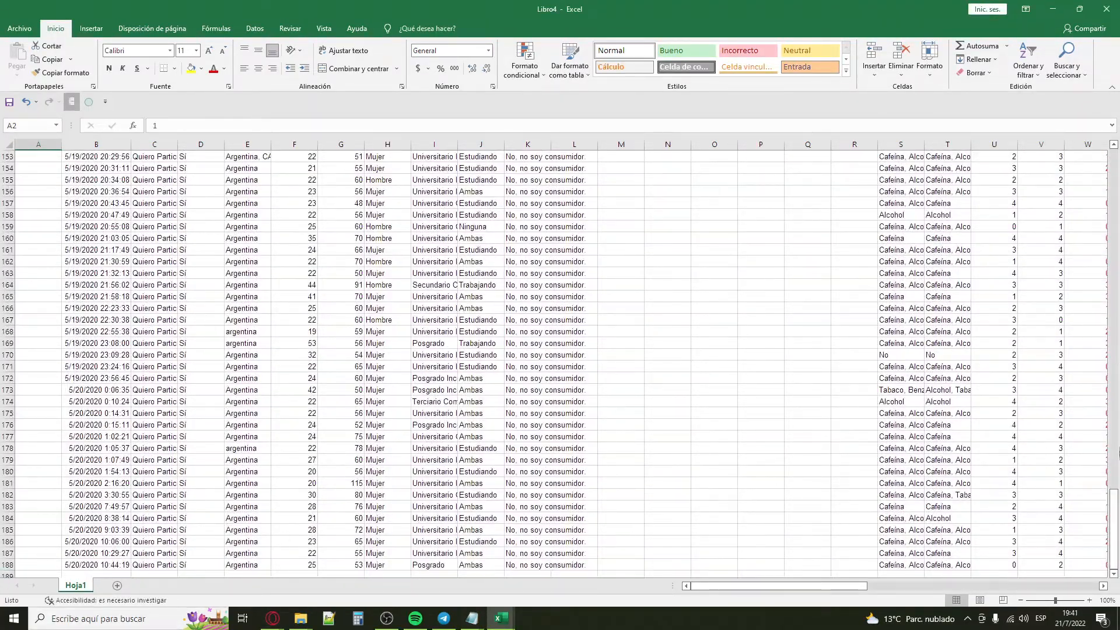
pyautogui.moveTo(1115, 507); pyautogui.dragTo(1115, 164)
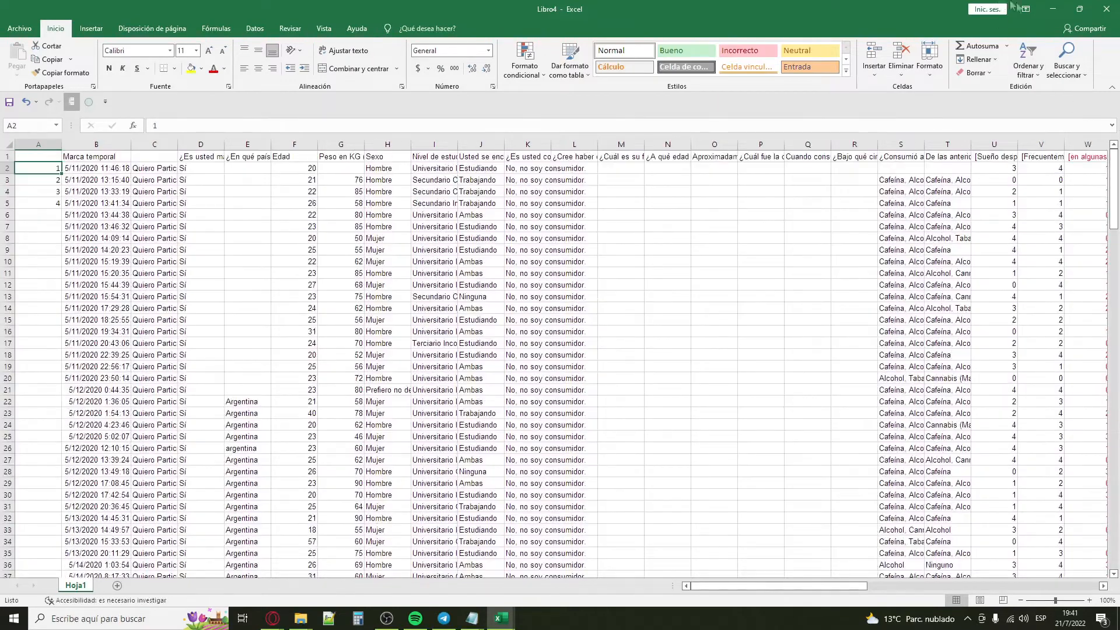
pyautogui.click(976, 59)
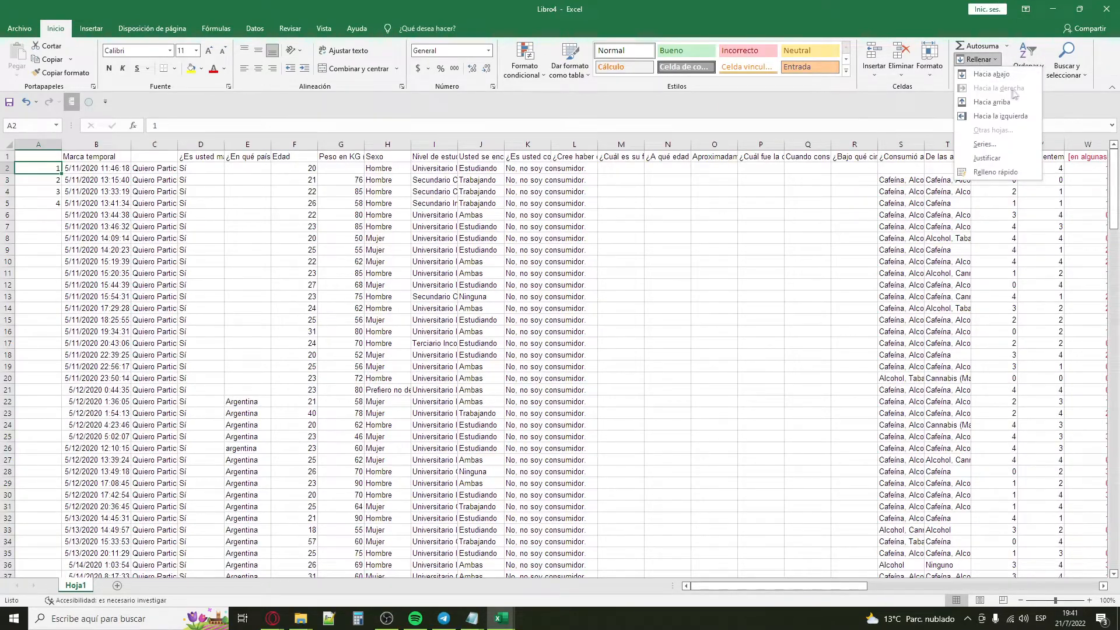
pyautogui.click(1006, 144)
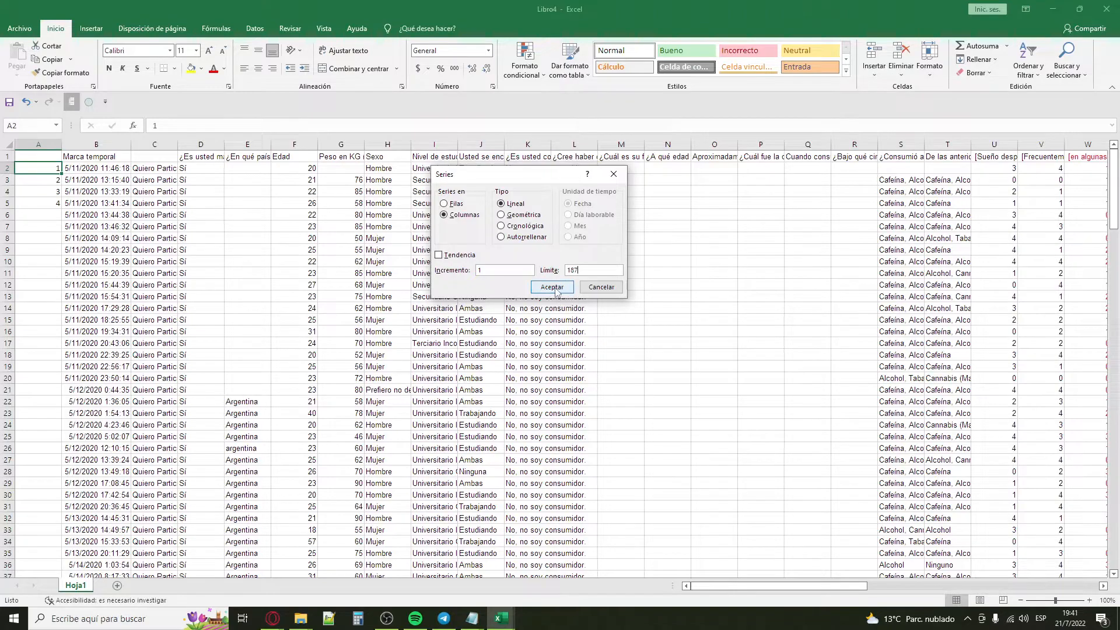
pyautogui.click(538, 287)
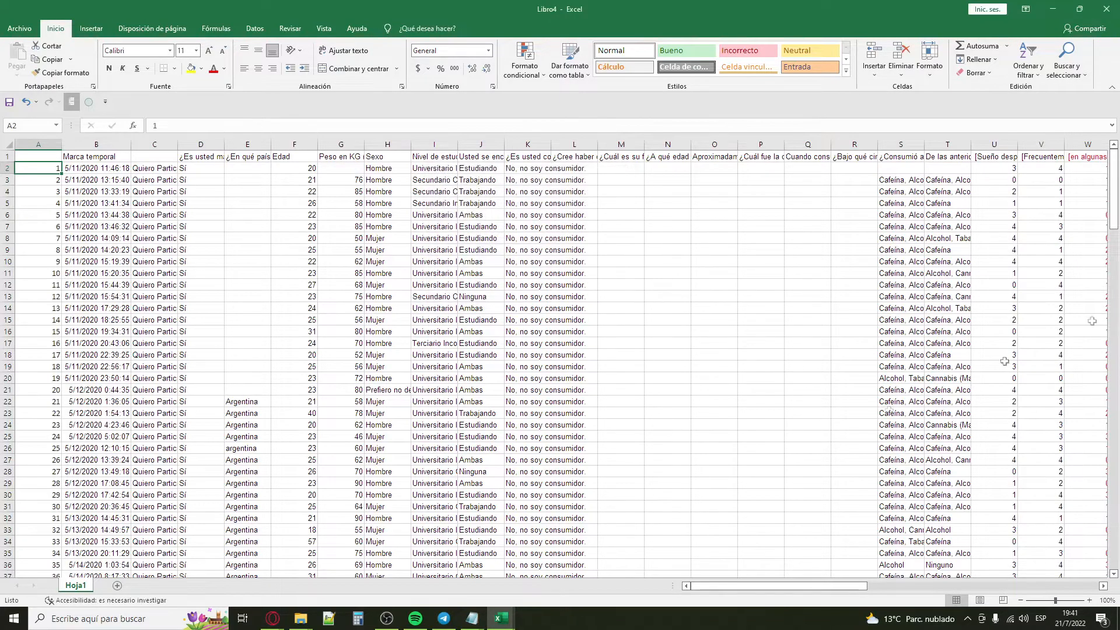
# Step: Check the respondent numbering by selecting the whole series from cell A2 down to its last row
pyautogui.moveTo(1114, 187)
pyautogui.mouseDown()
pyautogui.moveTo(1116, 583)
pyautogui.moveTo(1115, 192)
pyautogui.mouseUp()
pyautogui.click(35, 236)
pyautogui.click(35, 169)
pyautogui.hotkey('ctrl', 'shift', 'Down')
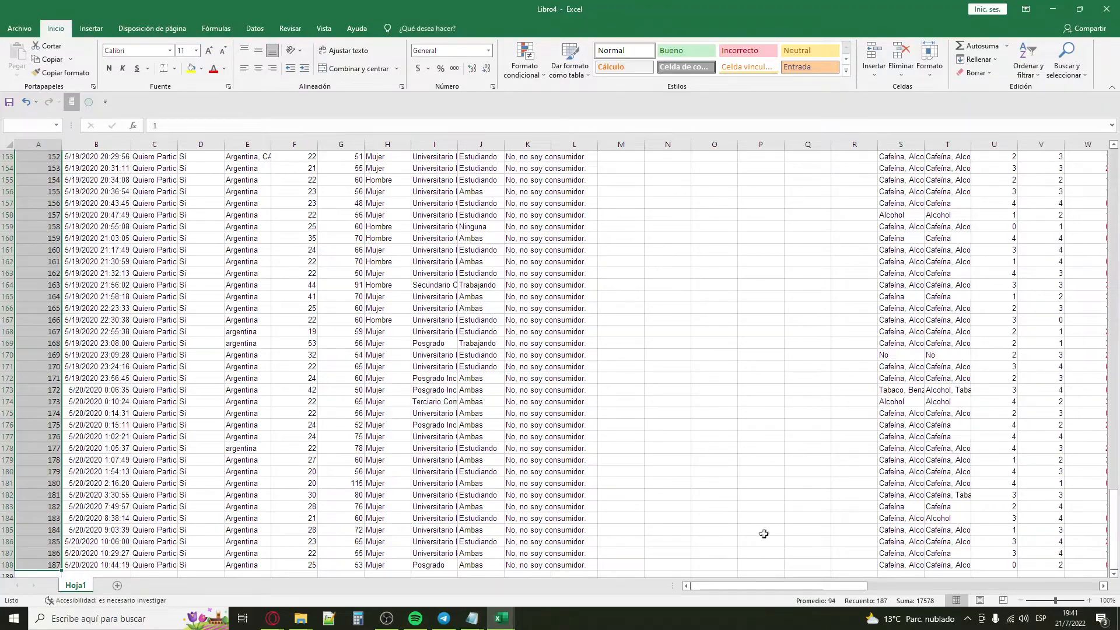
pyautogui.scroll(20, 773, 408)
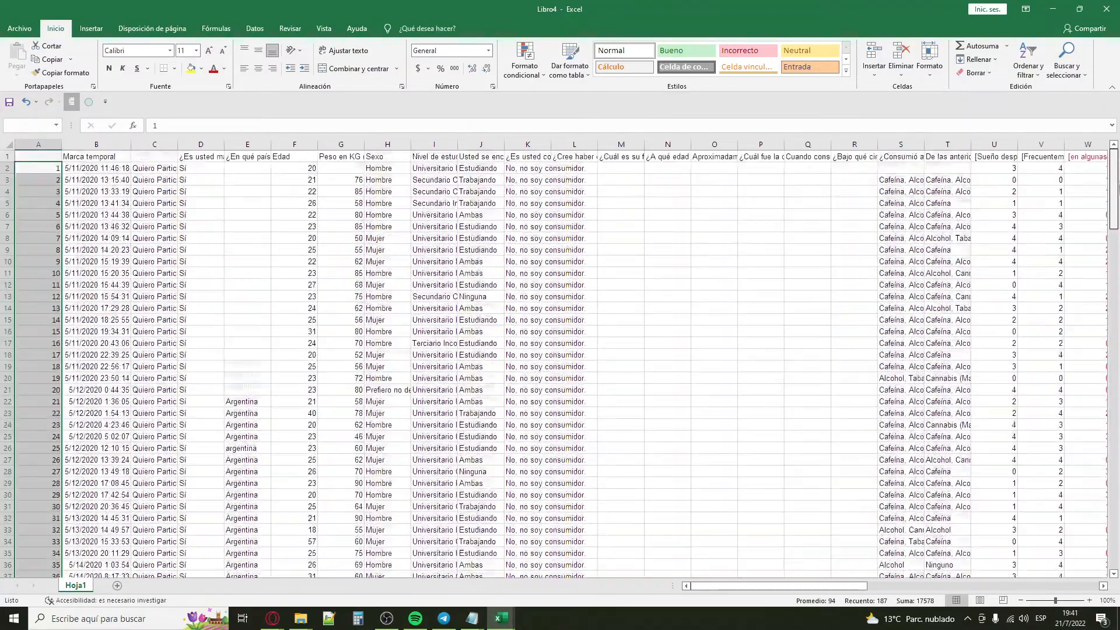
# Step: Enter the headers "Nros Aleat" in cell BC1 and "Indices" in cell BD1
pyautogui.moveTo(770, 585); pyautogui.dragTo(1001, 583)
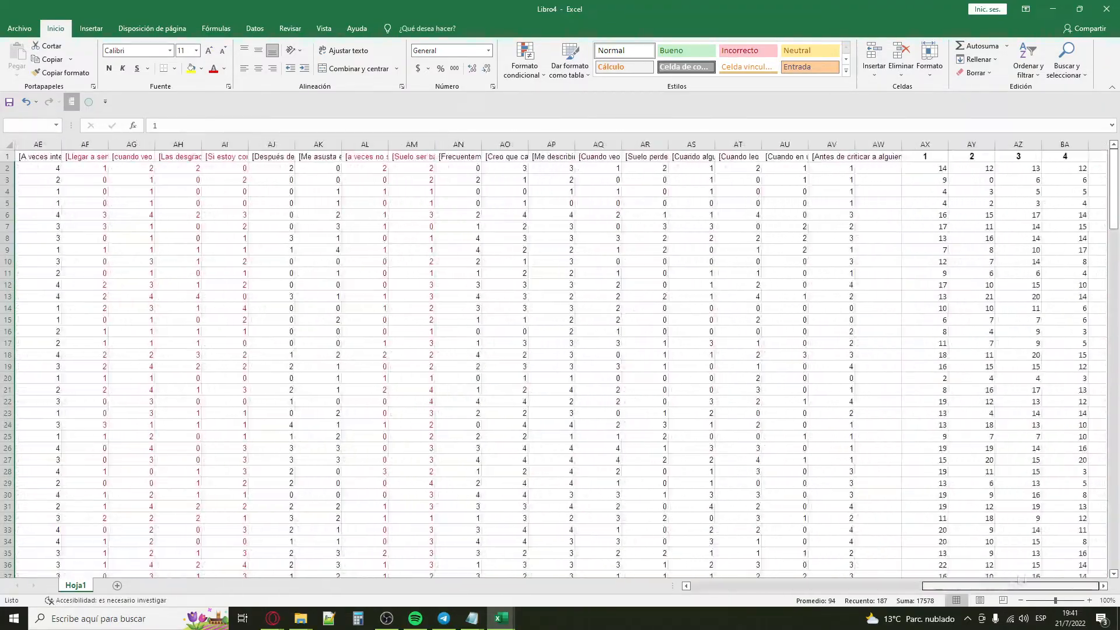
pyautogui.click(1104, 586)
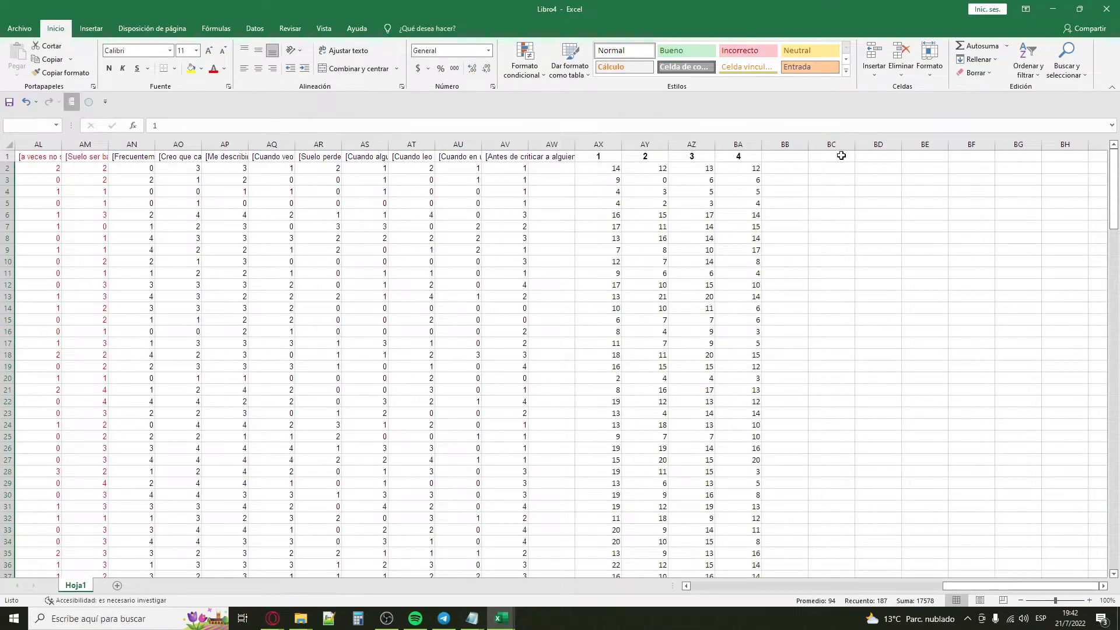
pyautogui.click(841, 157)
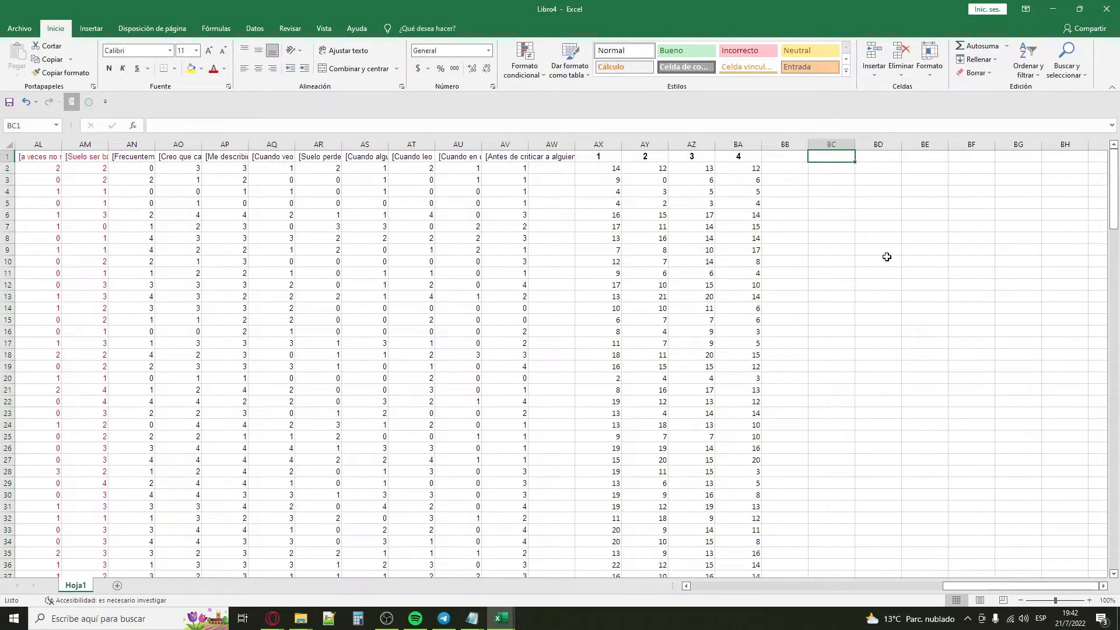
pyautogui.write('Nros Aleat')
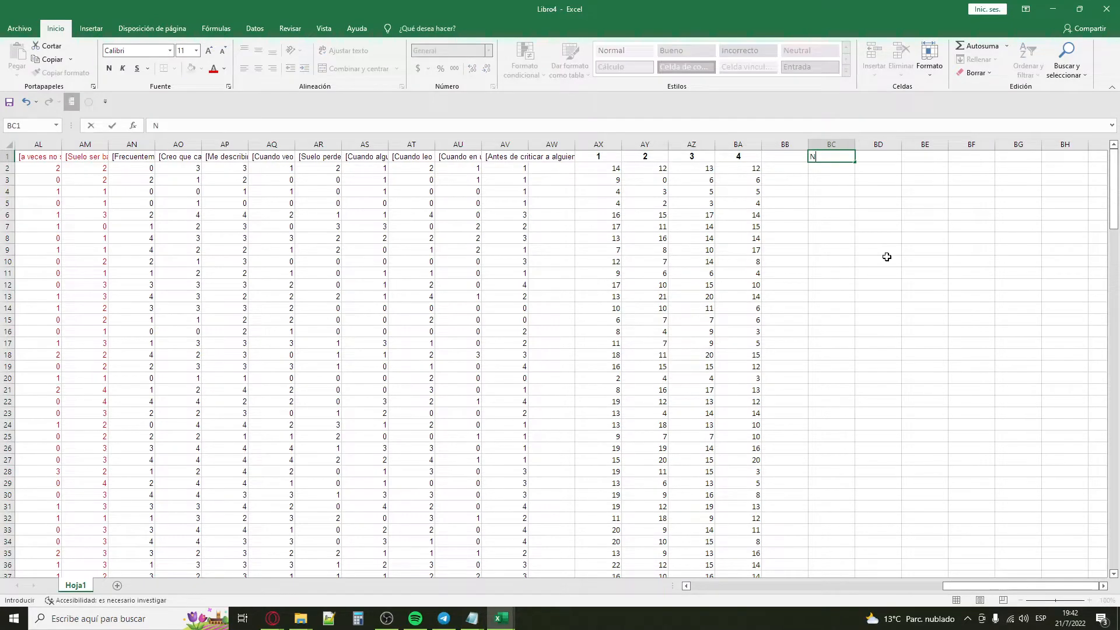
pyautogui.press('Return')
pyautogui.press('Return')
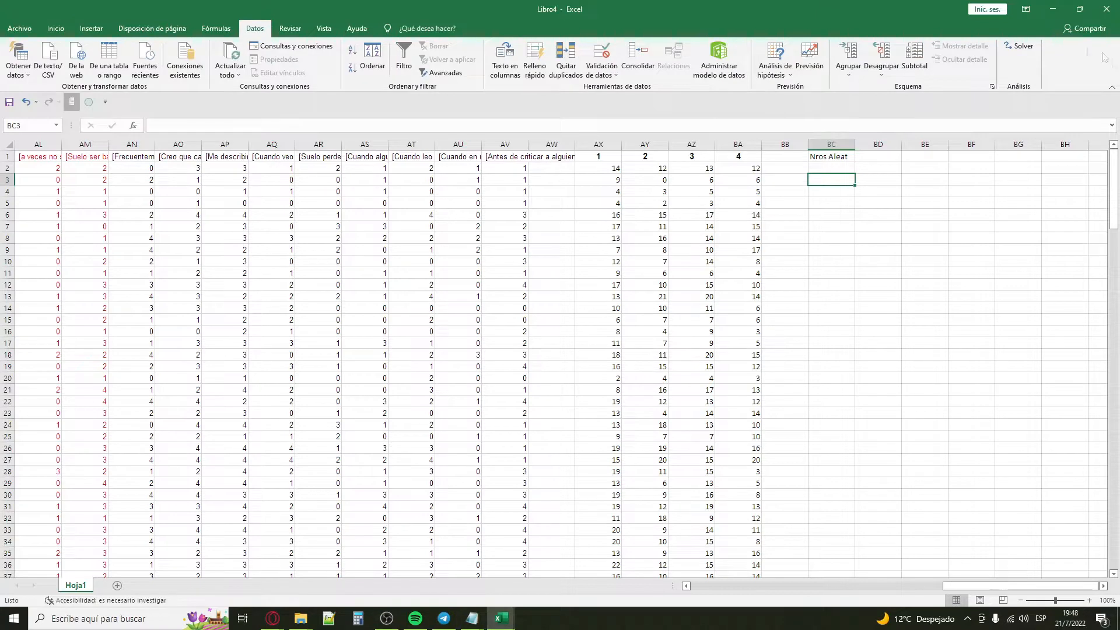
pyautogui.click(878, 157)
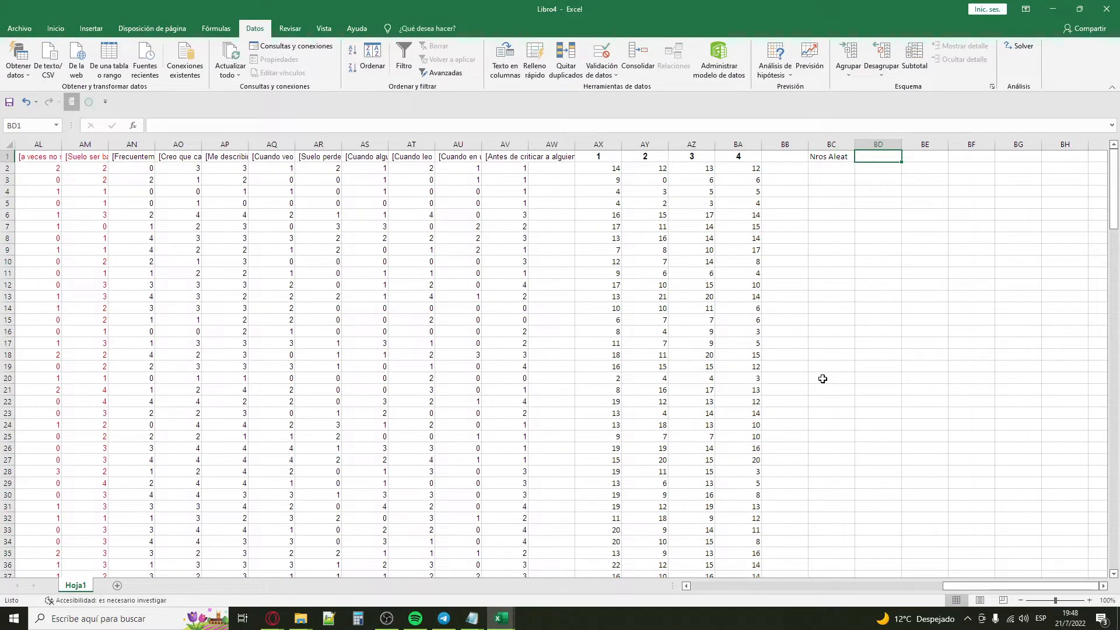
pyautogui.write('In')
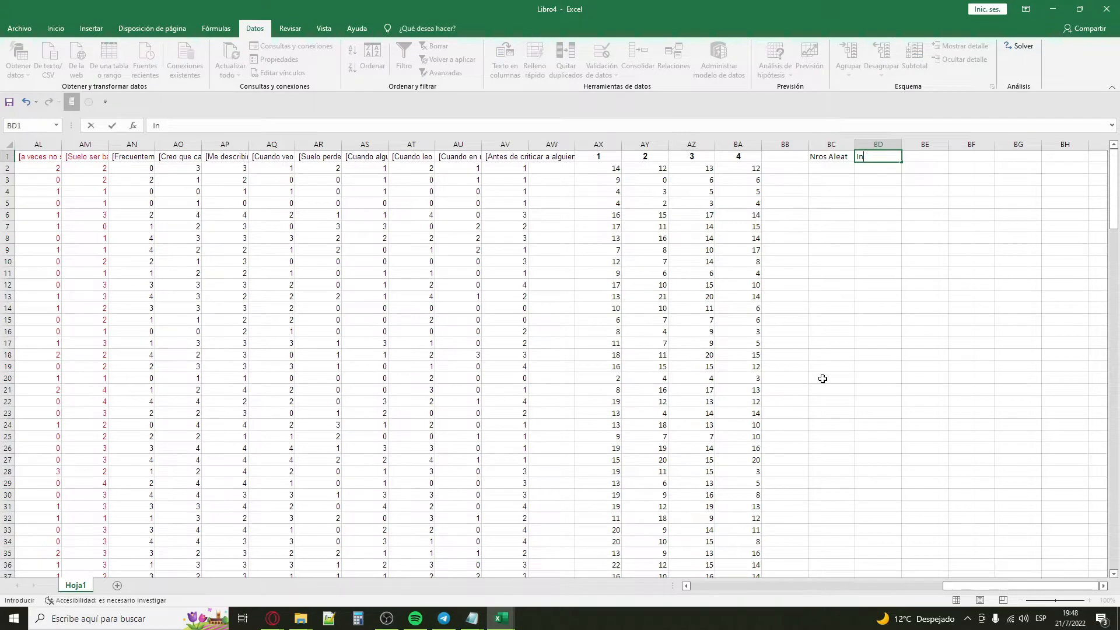
pyautogui.write('dices')
pyautogui.press('Return')
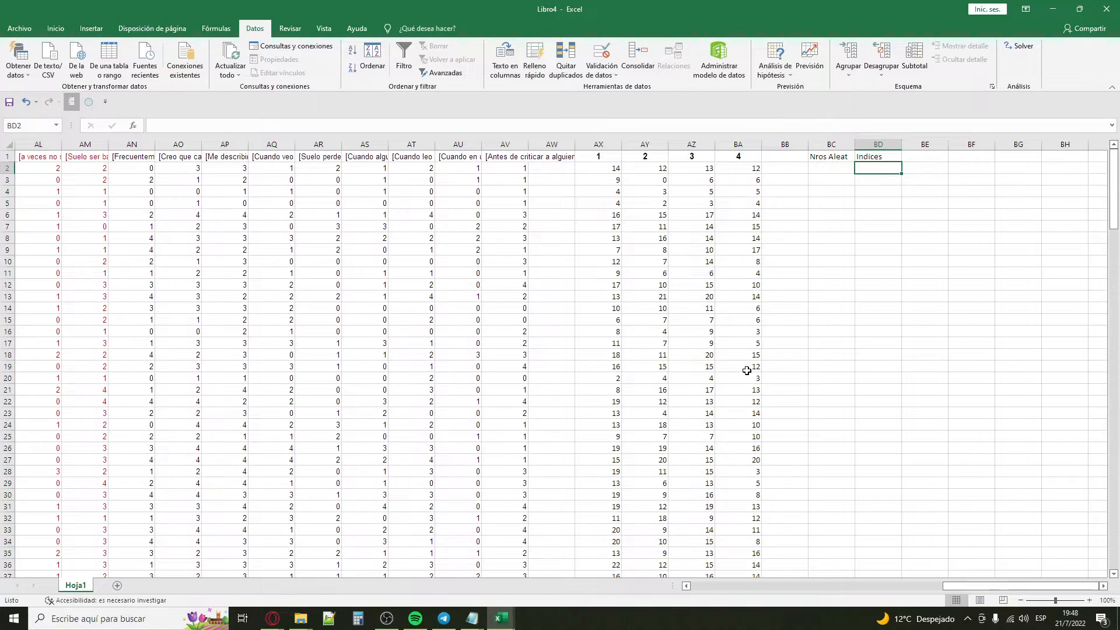
# Step: Switch to the Calculator, compute 187 - 174, and close it again
pyautogui.click(358, 618)
pyautogui.write('1')
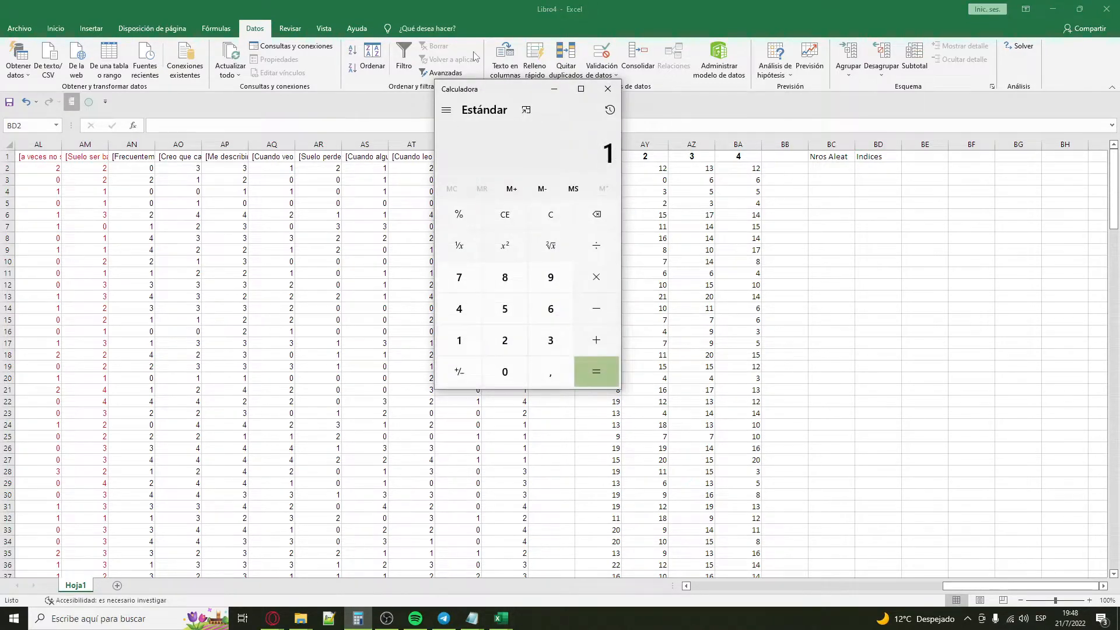
pyautogui.write('87 - 174')
pyautogui.press('Return')
pyautogui.doubleClick(610, 151)
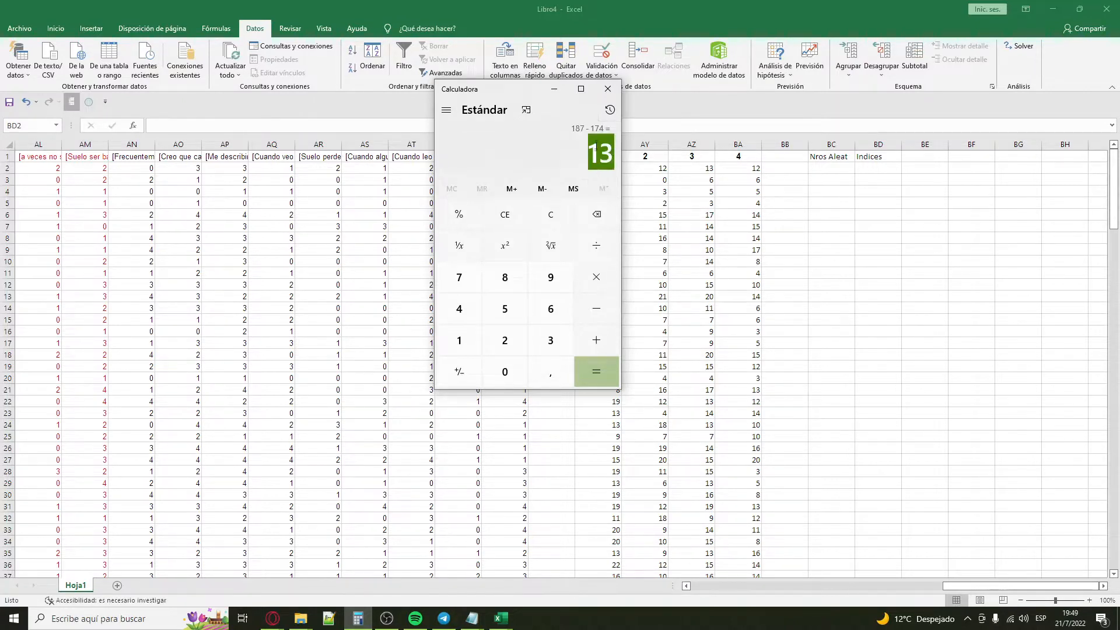
pyautogui.click(607, 89)
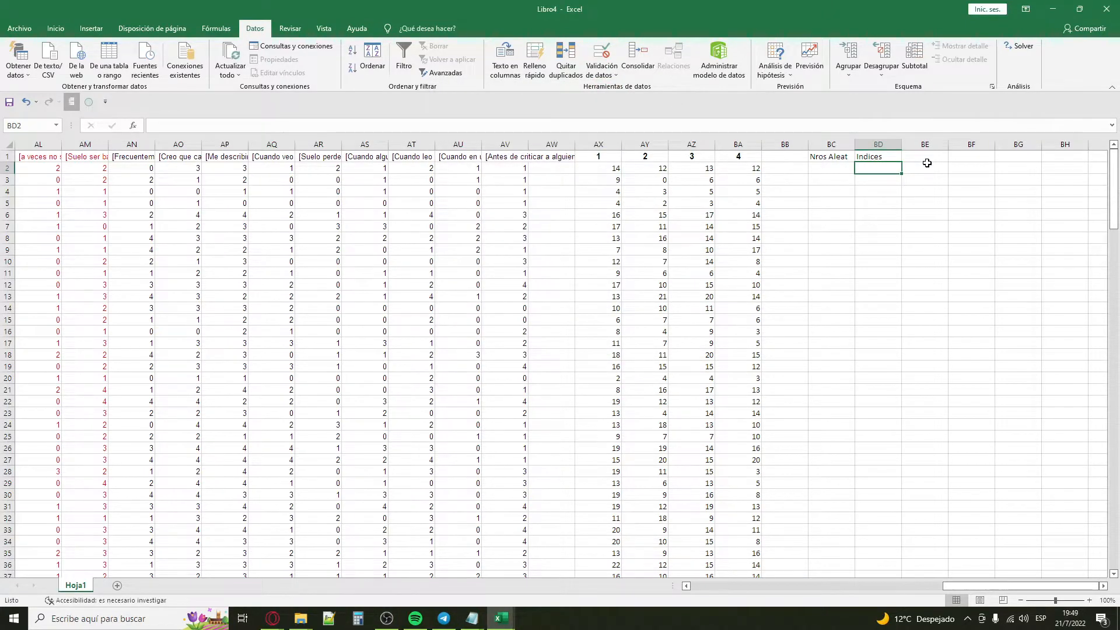
# Step: Enter 1 in cell BD2 and fill the Indices column downward with a linear series up to the limit 13
pyautogui.write('1')
pyautogui.press('Return')
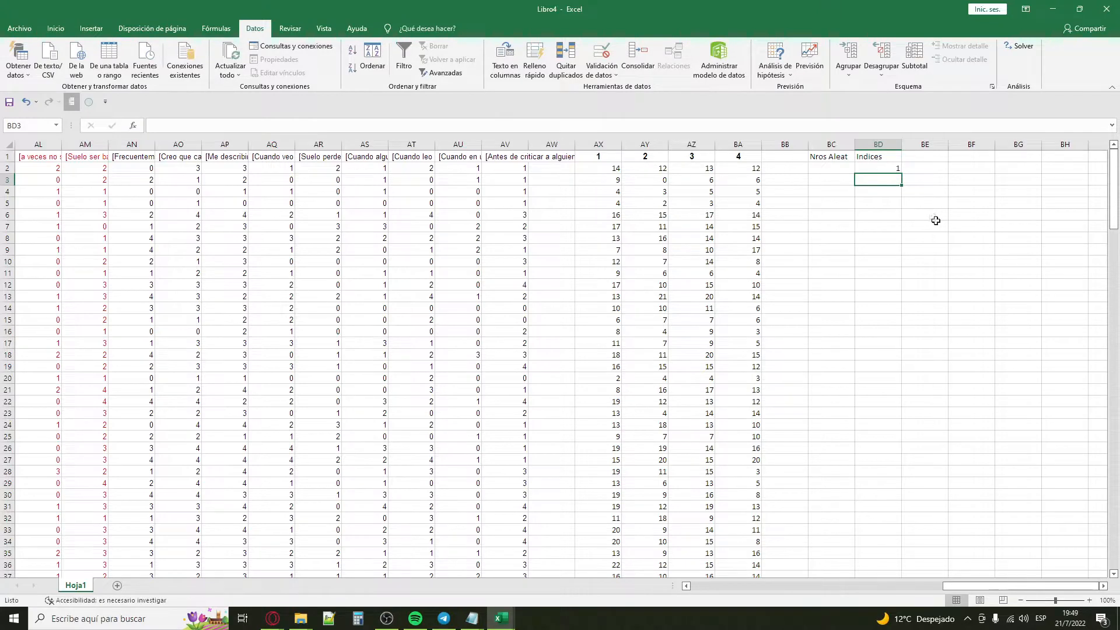
pyautogui.click(887, 169)
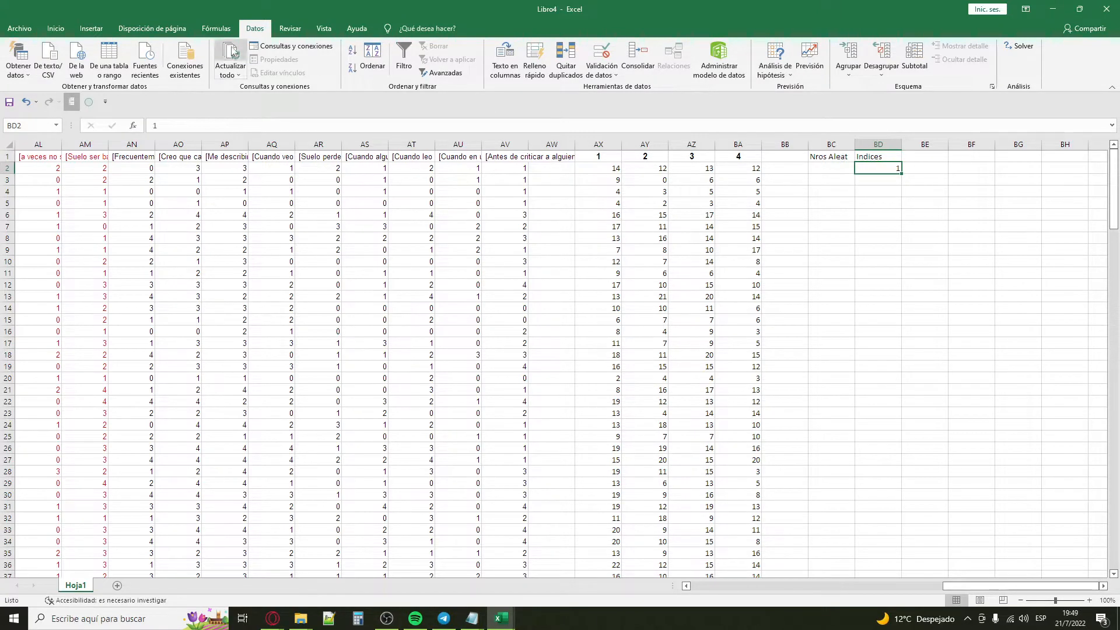
pyautogui.click(55, 28)
pyautogui.click(976, 59)
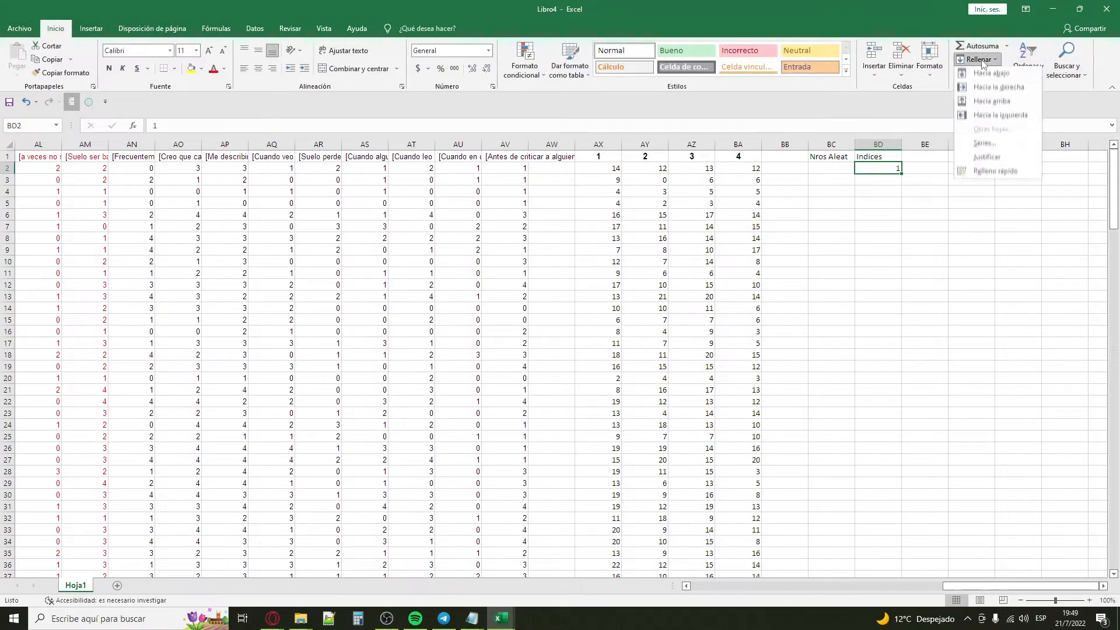
pyautogui.click(992, 147)
pyautogui.click(467, 216)
pyautogui.click(569, 269)
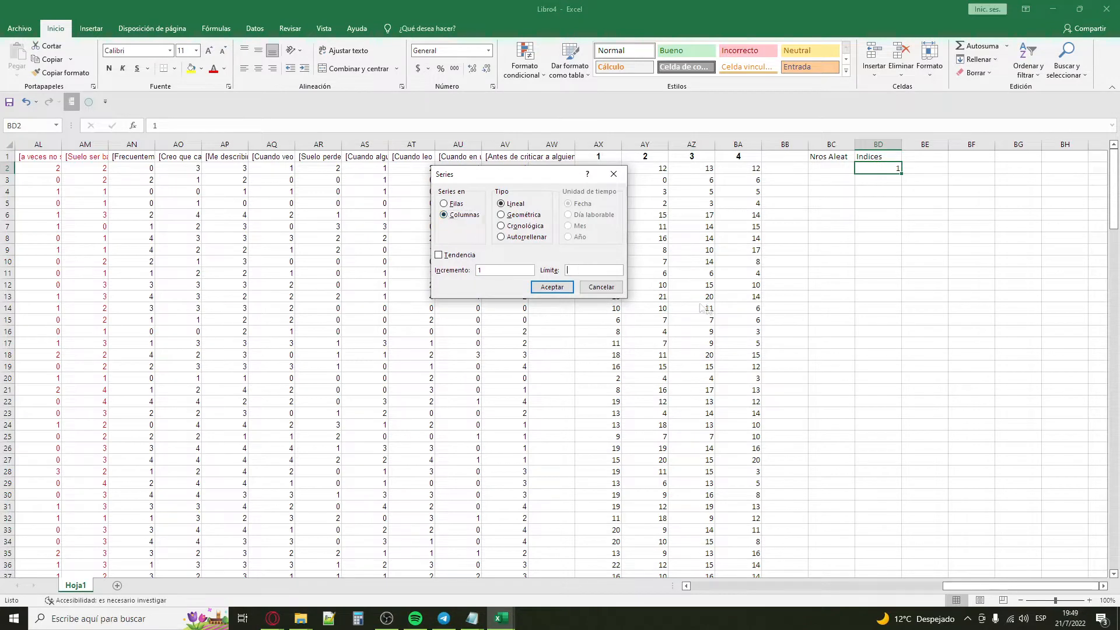
pyautogui.click(552, 287)
# Step: Review the respondent numbers in column A alongside the Nros Aleat and Indices columns
pyautogui.click(837, 168)
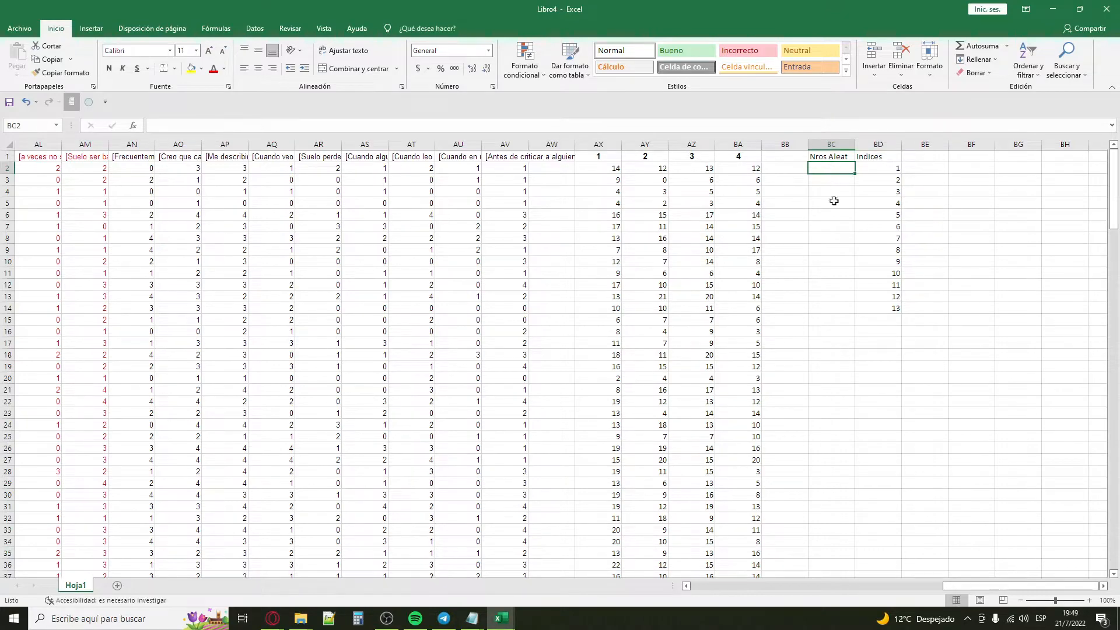
pyautogui.moveTo(962, 586); pyautogui.dragTo(708, 585)
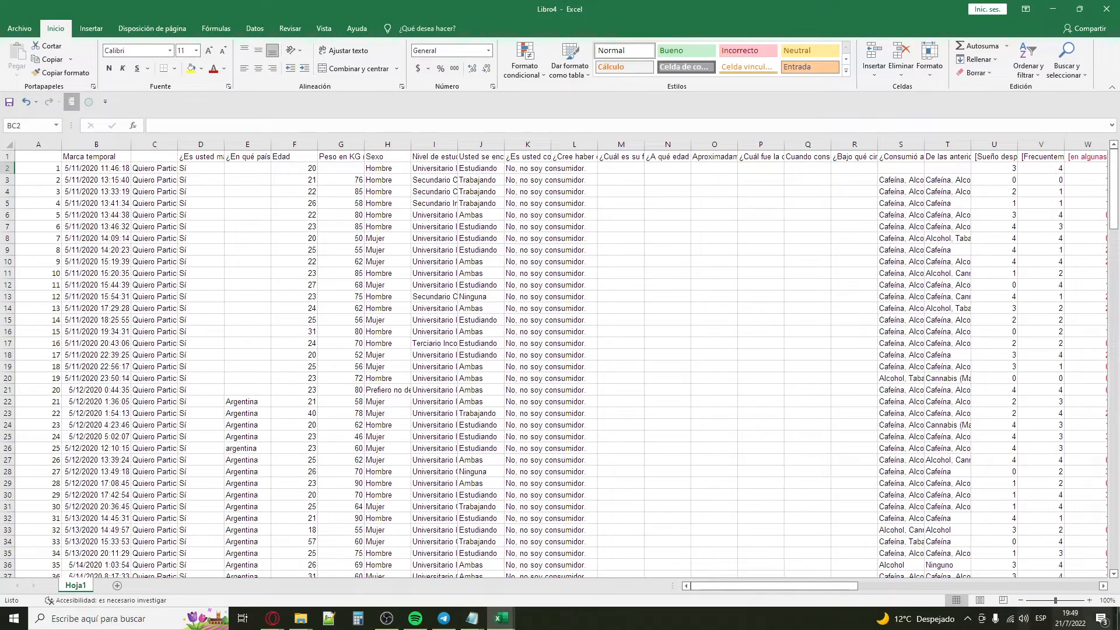
pyautogui.click(38, 144)
pyautogui.moveTo(840, 586); pyautogui.dragTo(1082, 579)
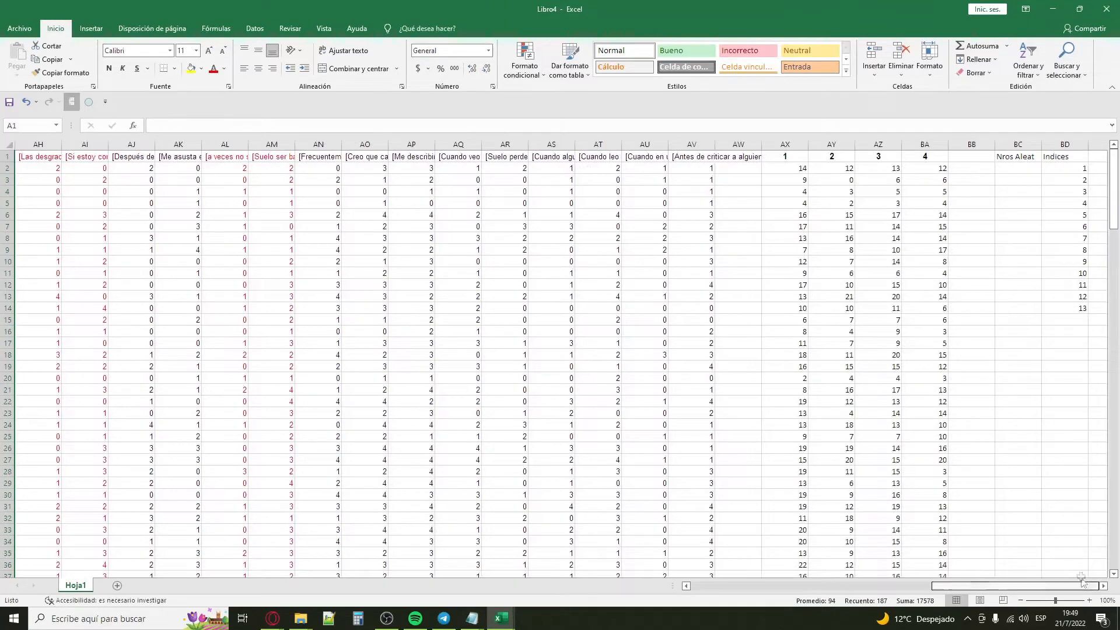
pyautogui.click(1027, 169)
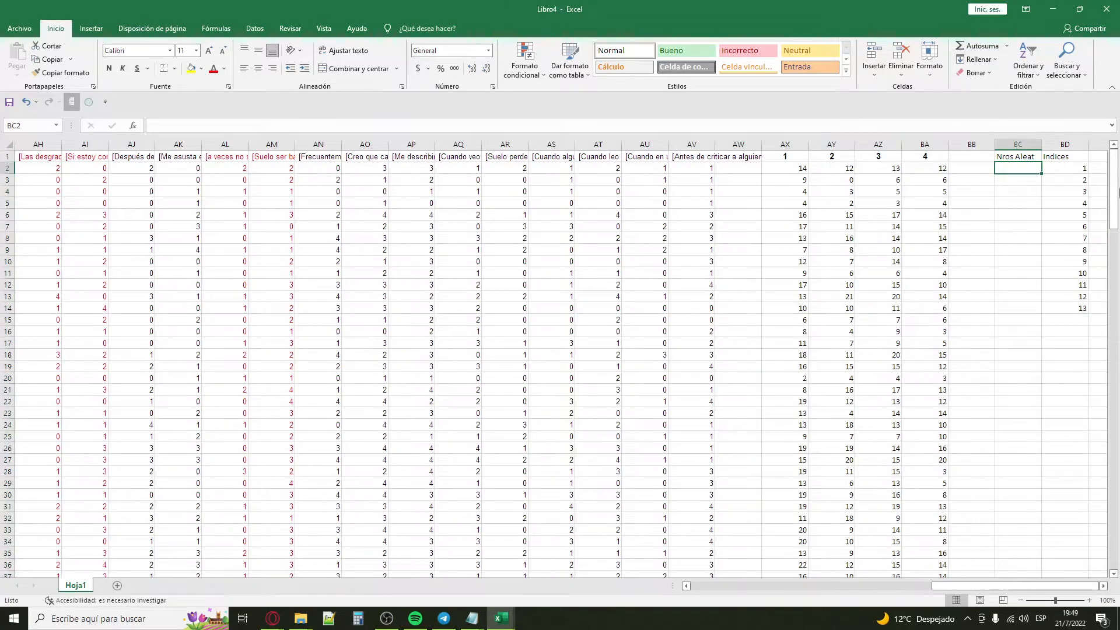
pyautogui.moveTo(992, 585); pyautogui.dragTo(729, 585)
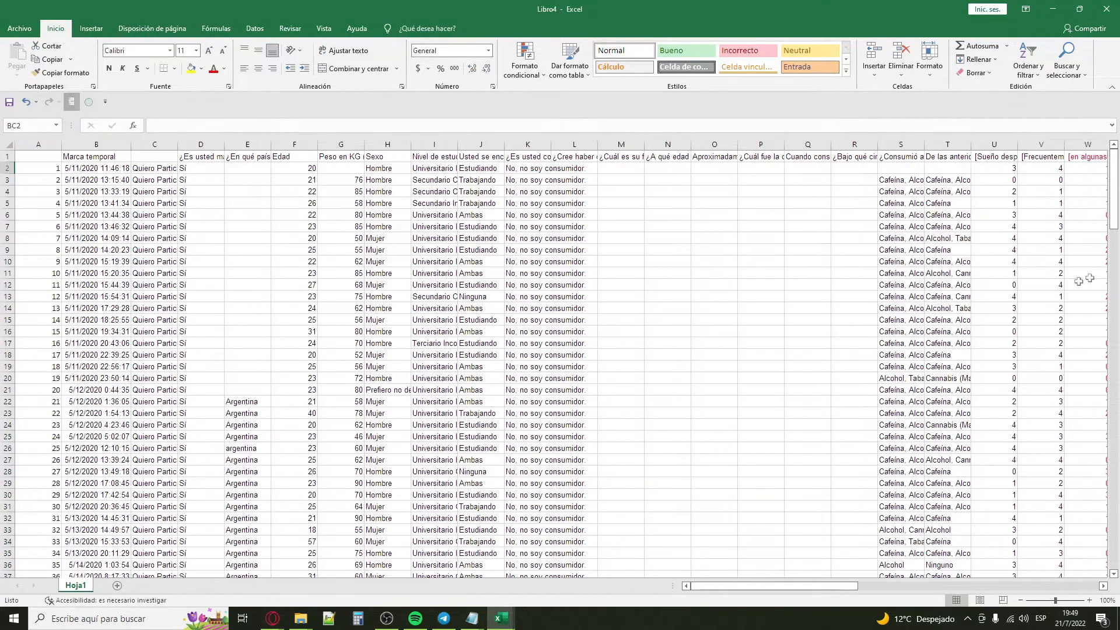
pyautogui.moveTo(1114, 192); pyautogui.dragTo(1095, 169)
pyautogui.moveTo(729, 589); pyautogui.dragTo(1026, 578)
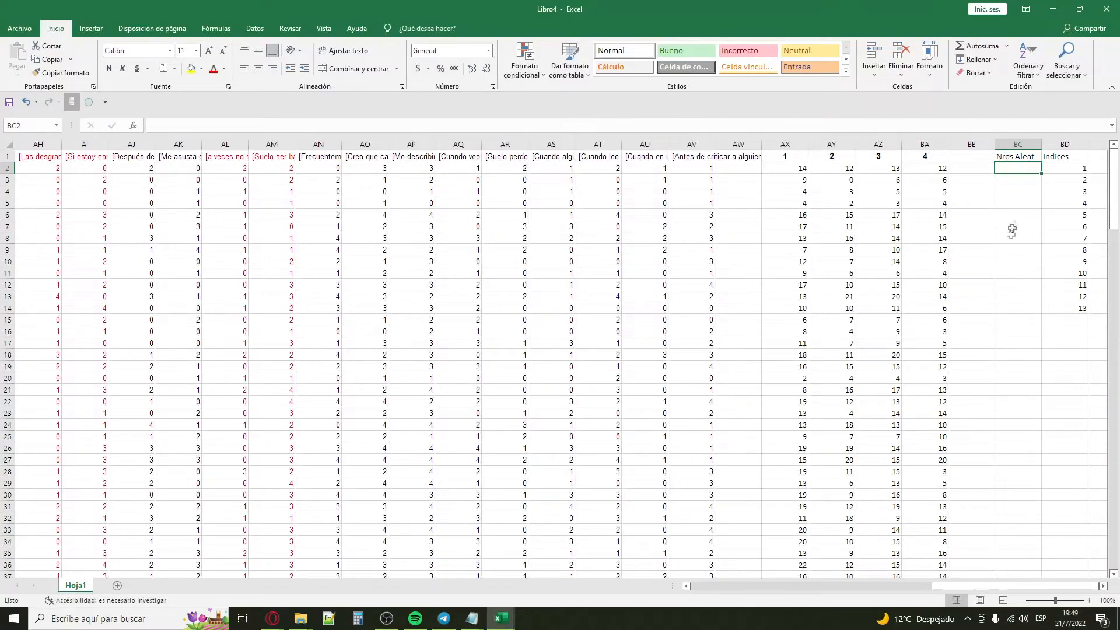
pyautogui.click(1104, 586)
pyautogui.click(1104, 586)
pyautogui.click(1103, 586)
pyautogui.click(1104, 586)
pyautogui.click(1104, 586)
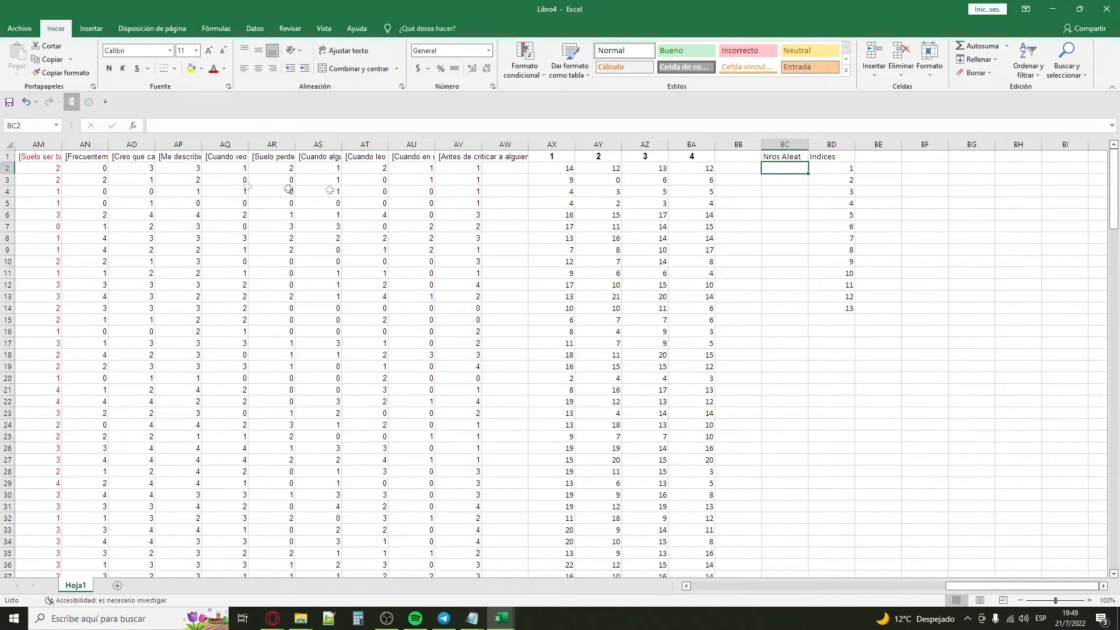
pyautogui.click(7, 168)
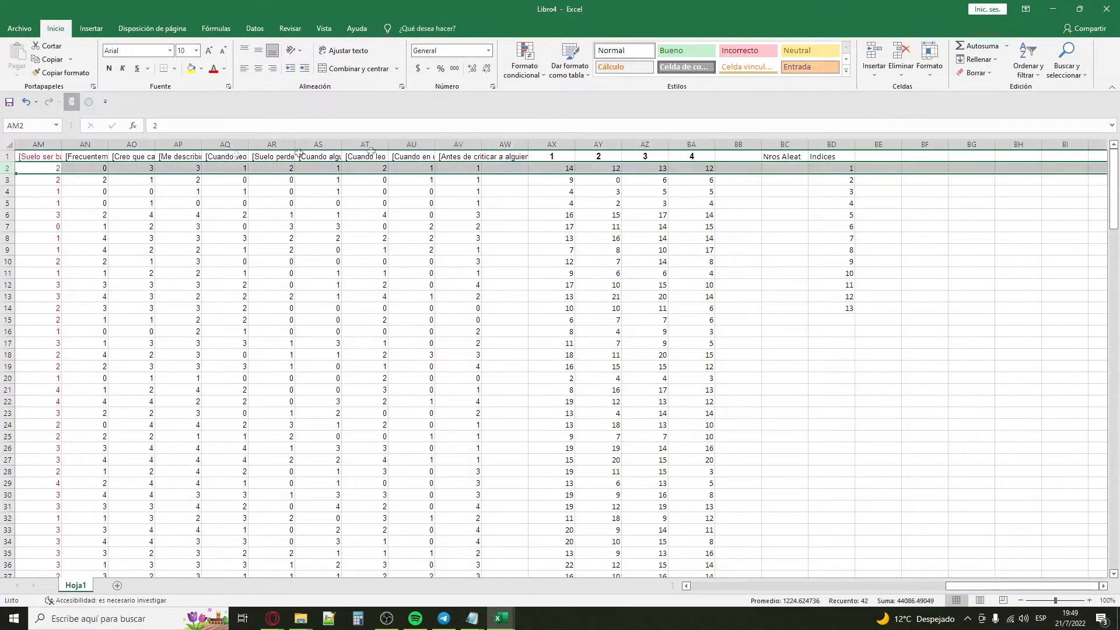
pyautogui.click(778, 145)
# Step: Enter the formula =ALEATORIO.ENTRE(1;187) in cell BC2 to generate a random respondent number
pyautogui.click(785, 168)
pyautogui.write('=')
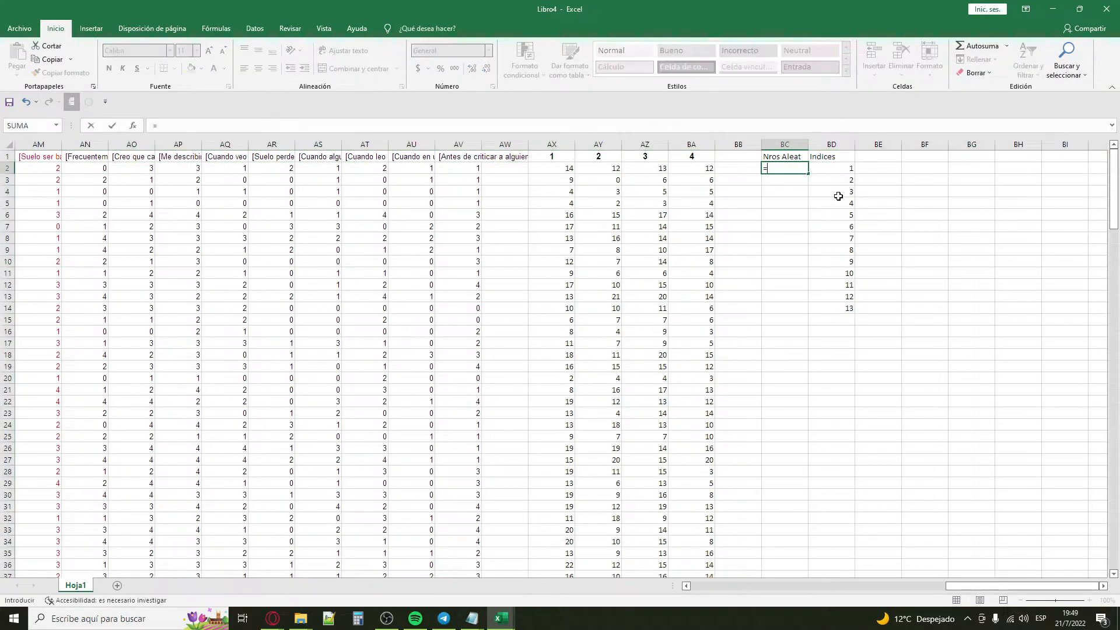
pyautogui.write('aleatorio')
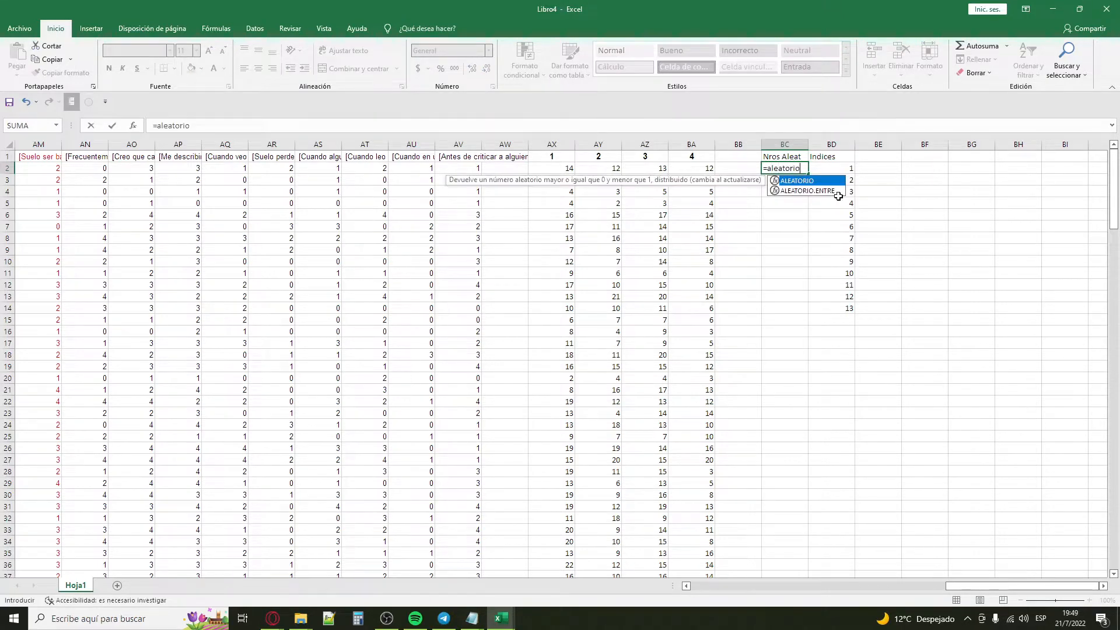
pyautogui.write('.entre(')
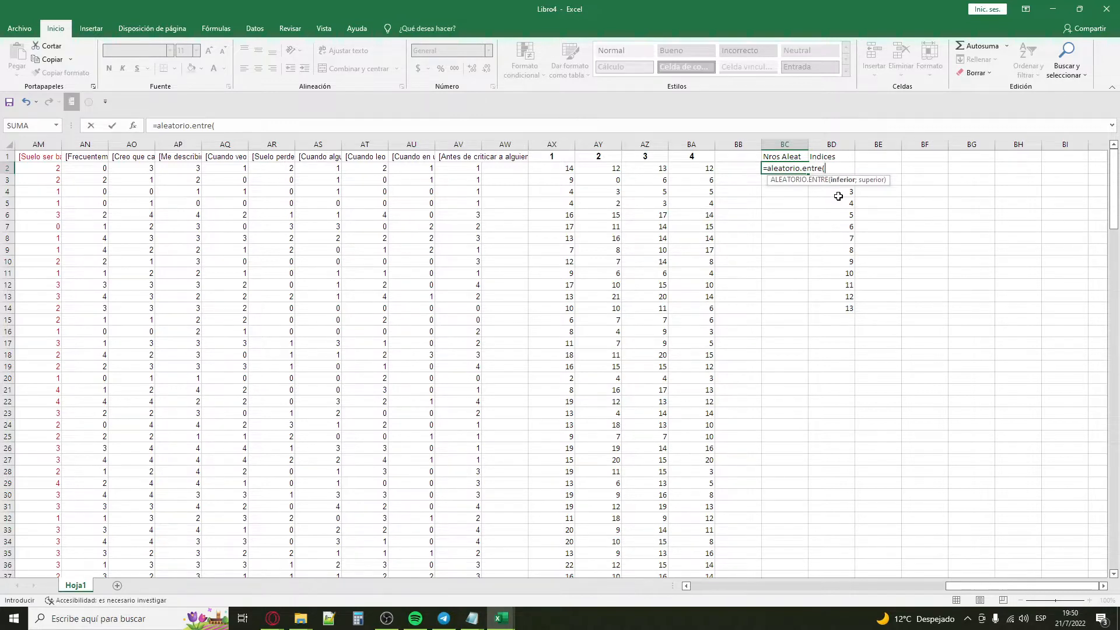
pyautogui.write(';187)')
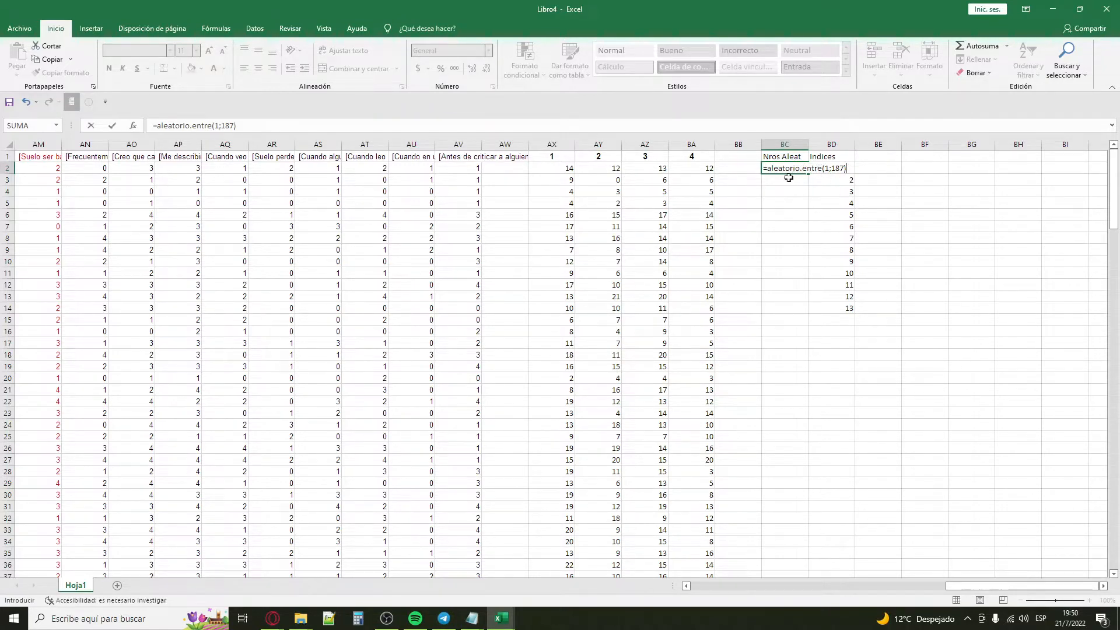
pyautogui.click(832, 169)
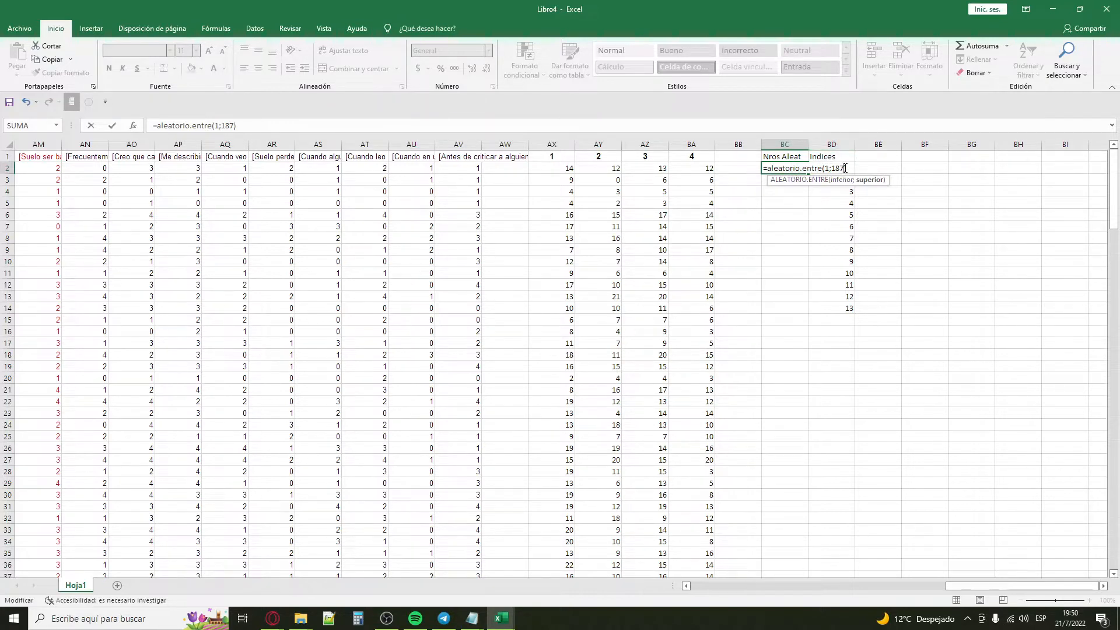
pyautogui.press('Return')
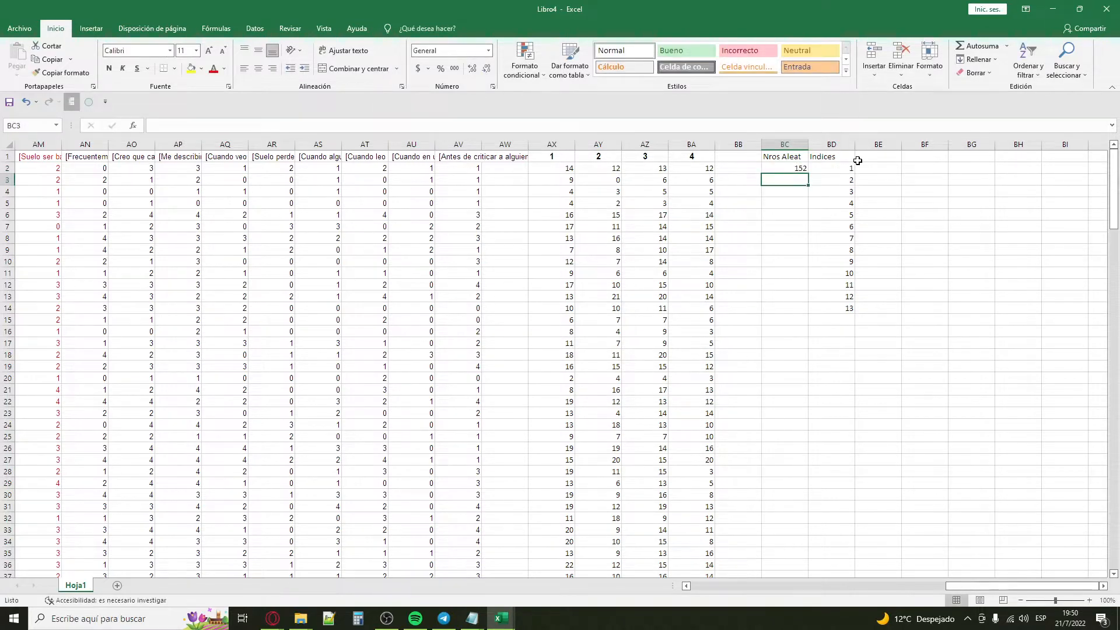
pyautogui.click(795, 169)
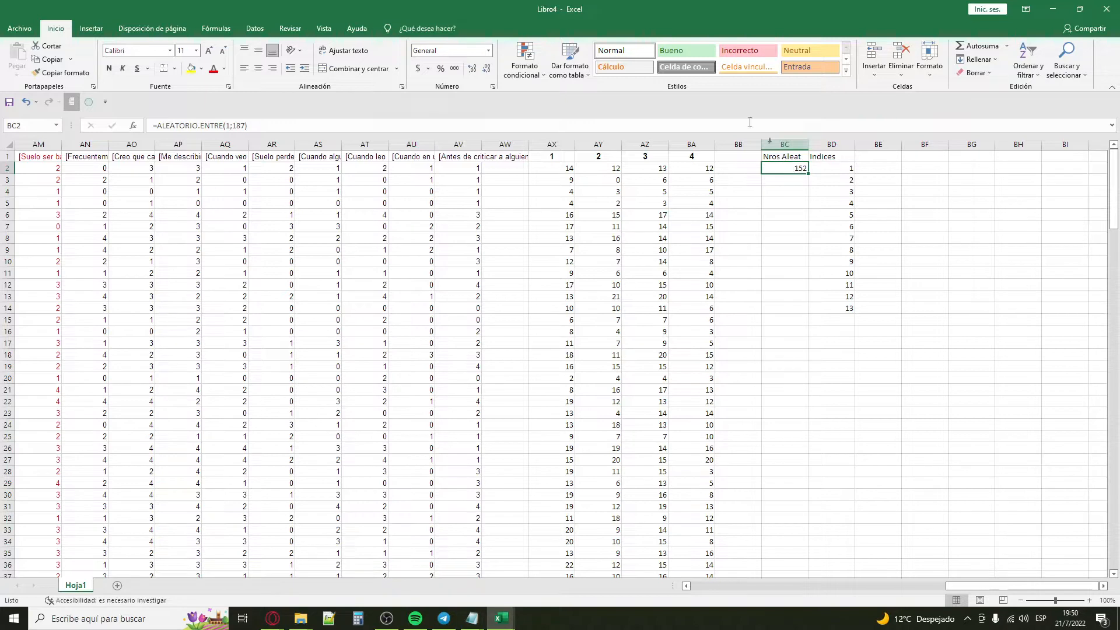
pyautogui.moveTo(247, 126); pyautogui.dragTo(150, 125)
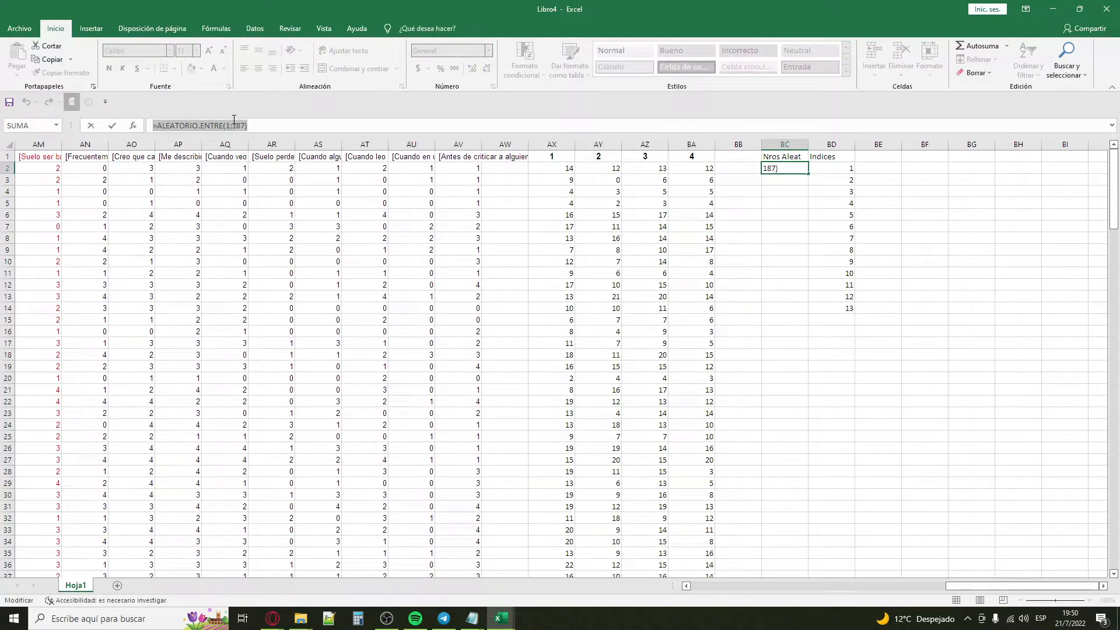
pyautogui.click(784, 180)
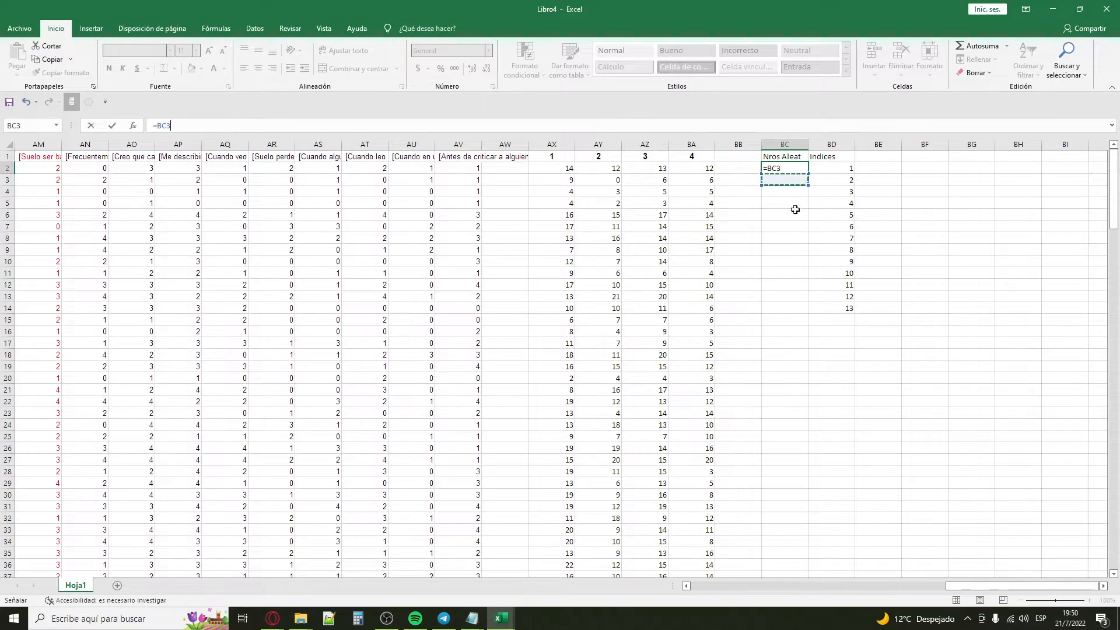
pyautogui.press('Escape')
# Step: Test recalculation of the random number by entering "arbol" in BC6 and "s" in the cell above, deleting each entry
pyautogui.click(783, 215)
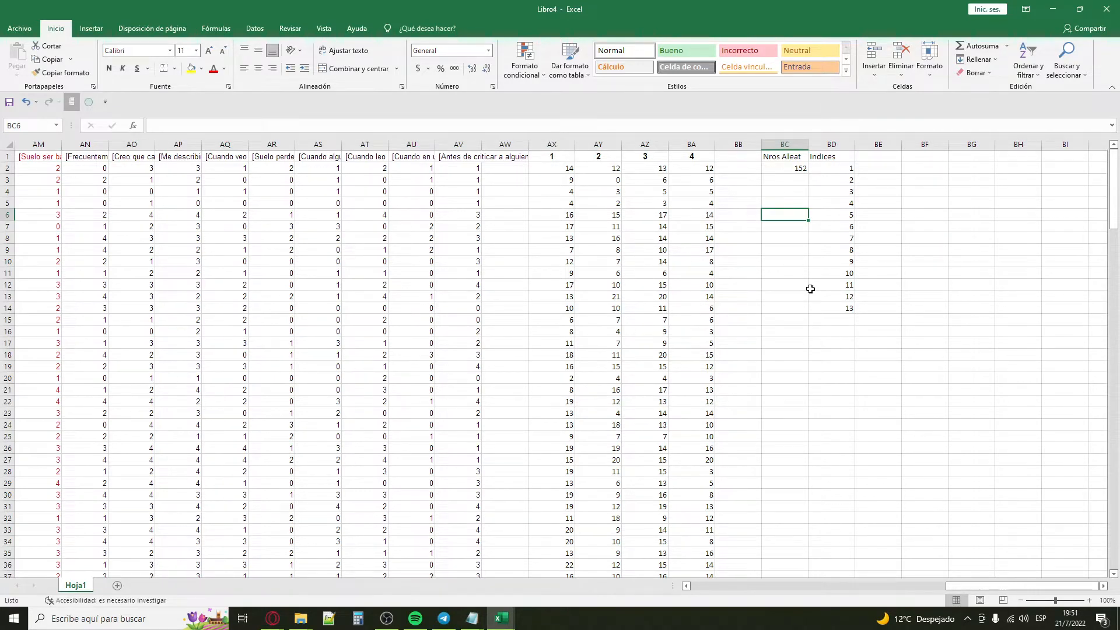
pyautogui.write('arbol')
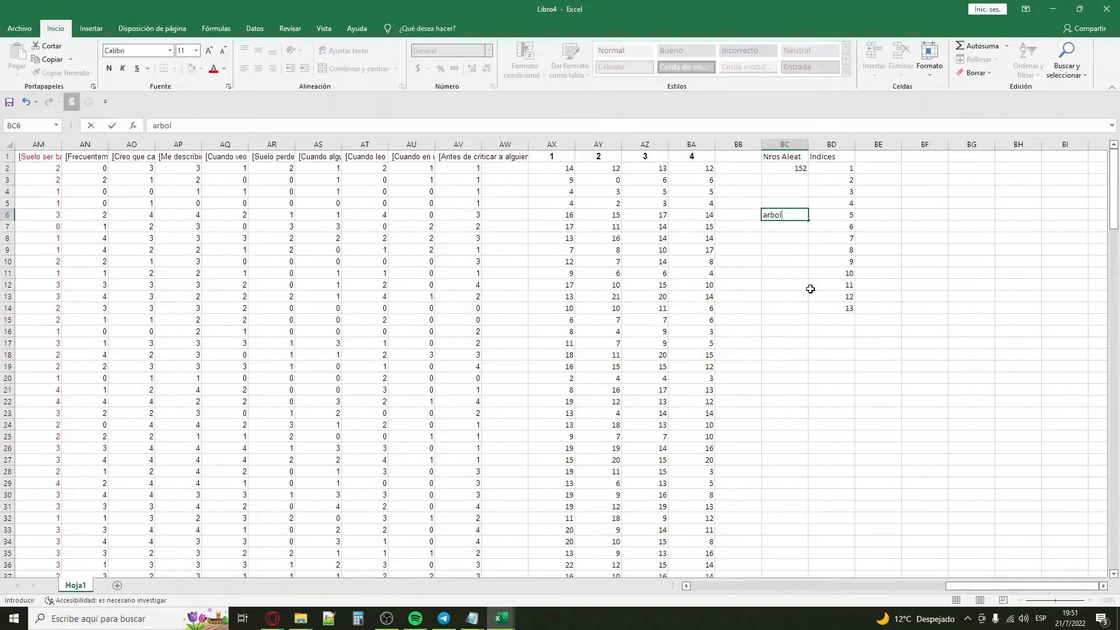
pyautogui.hotkey('ctrl', 'Return')
pyautogui.click(797, 169)
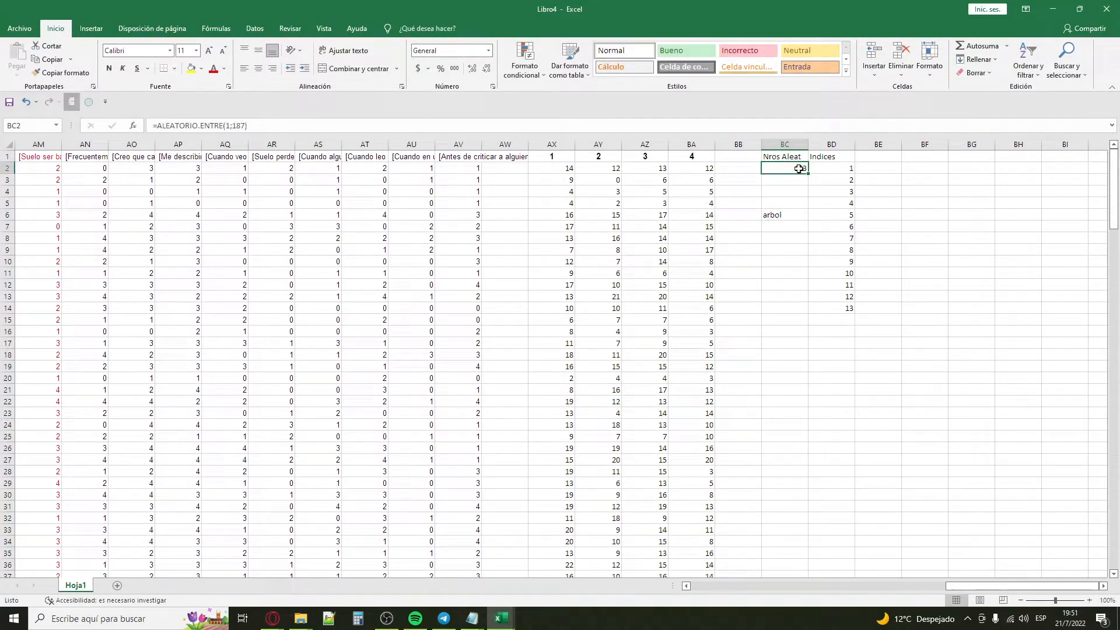
pyautogui.click(787, 216)
pyautogui.press('Delete')
pyautogui.press('Up')
pyautogui.write('s')
pyautogui.press('Return')
pyautogui.press('Up')
pyautogui.press('Delete')
pyautogui.press('Up')
pyautogui.press('Up')
pyautogui.press('Up')
# Step: Copy the random-number formula from cell BC2
pyautogui.moveTo(796, 165); pyautogui.dragTo(790, 308)
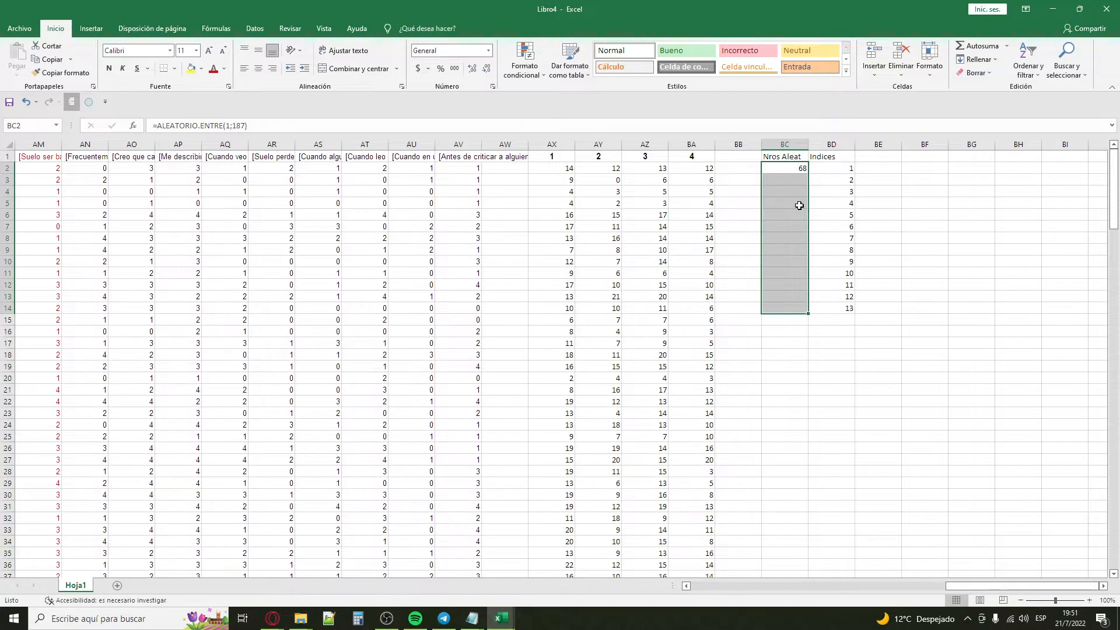
pyautogui.click(792, 192)
pyautogui.click(789, 169)
pyautogui.hotkey('ctrl', 'c')
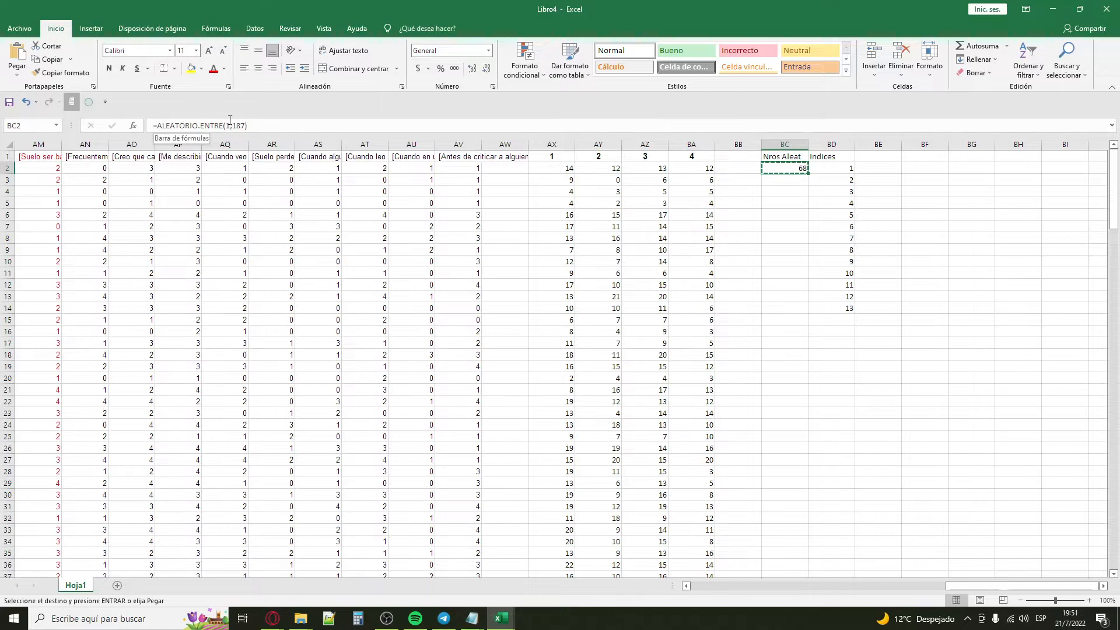
pyautogui.moveTo(792, 167); pyautogui.dragTo(790, 307)
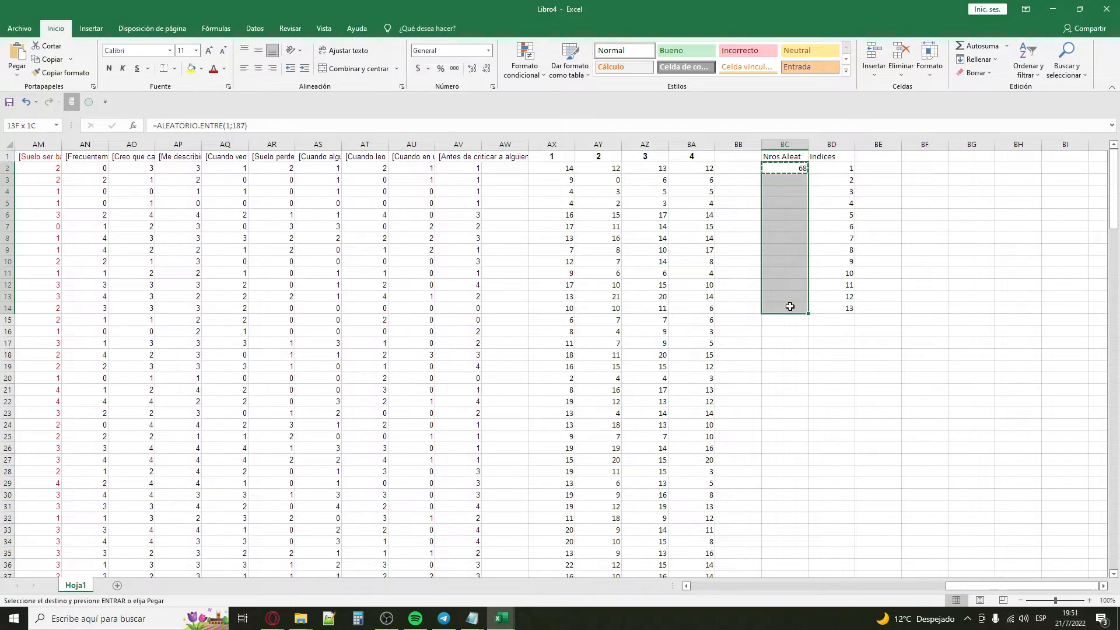
pyautogui.moveTo(790, 307); pyautogui.dragTo(790, 311)
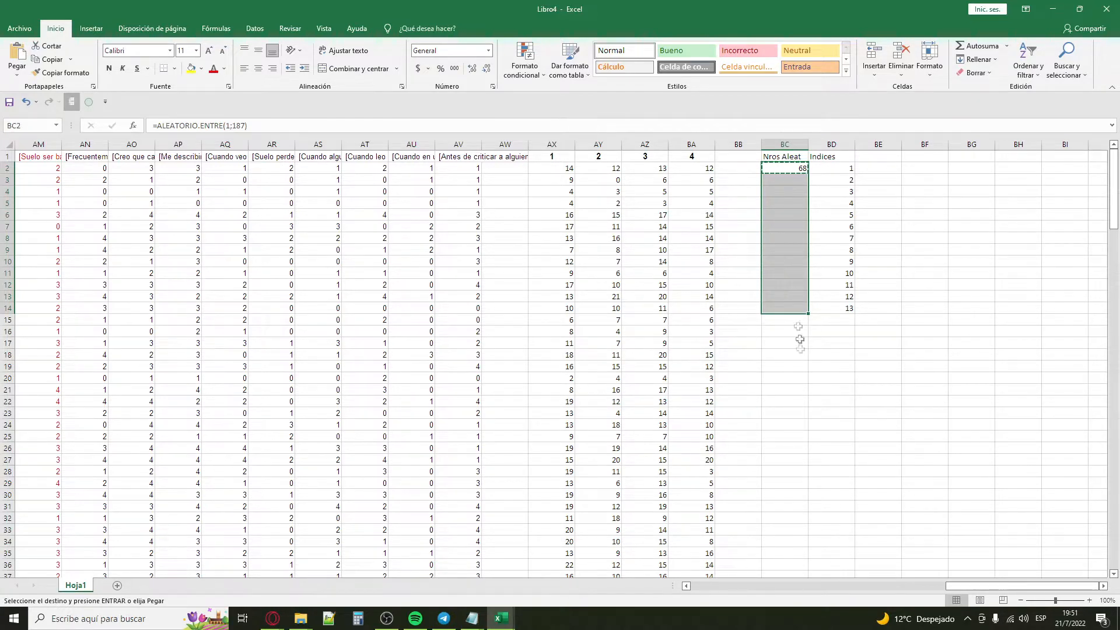
pyautogui.click(787, 167)
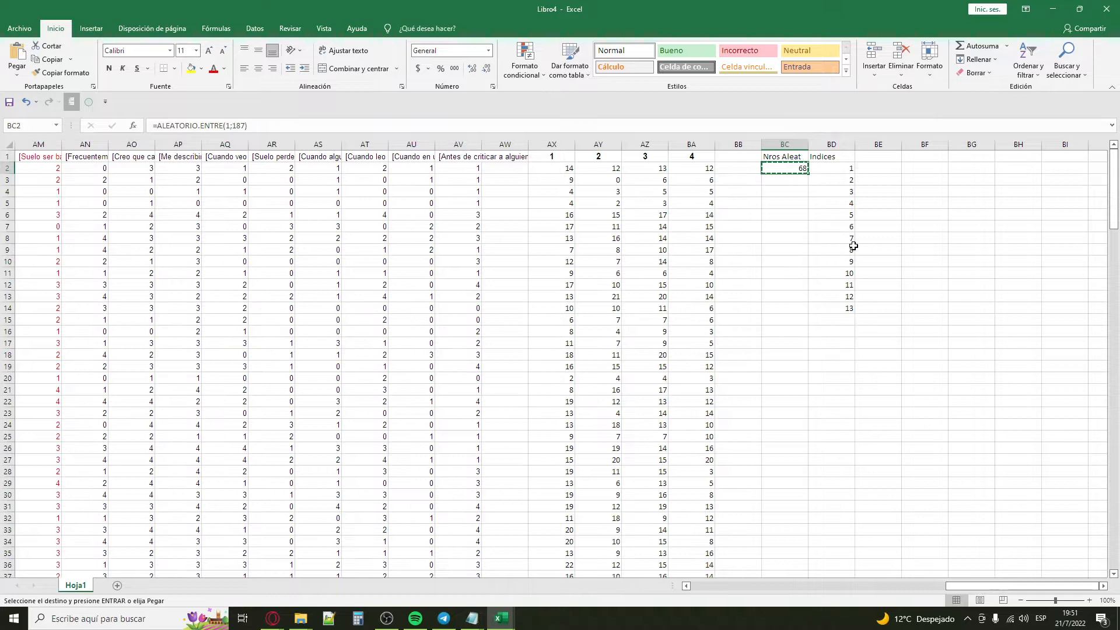
# Step: Select the range BC2:BC40 with Go To and paste the copied random-number formula into it
pyautogui.press('F5')
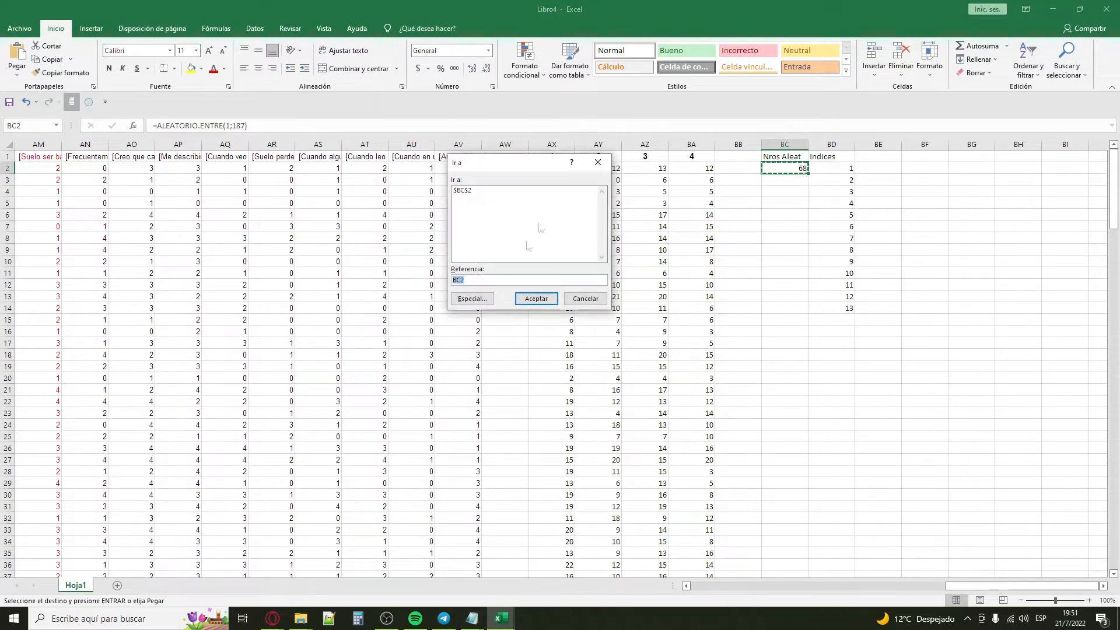
pyautogui.click(487, 282)
pyautogui.write(':BC40')
pyautogui.press('Return')
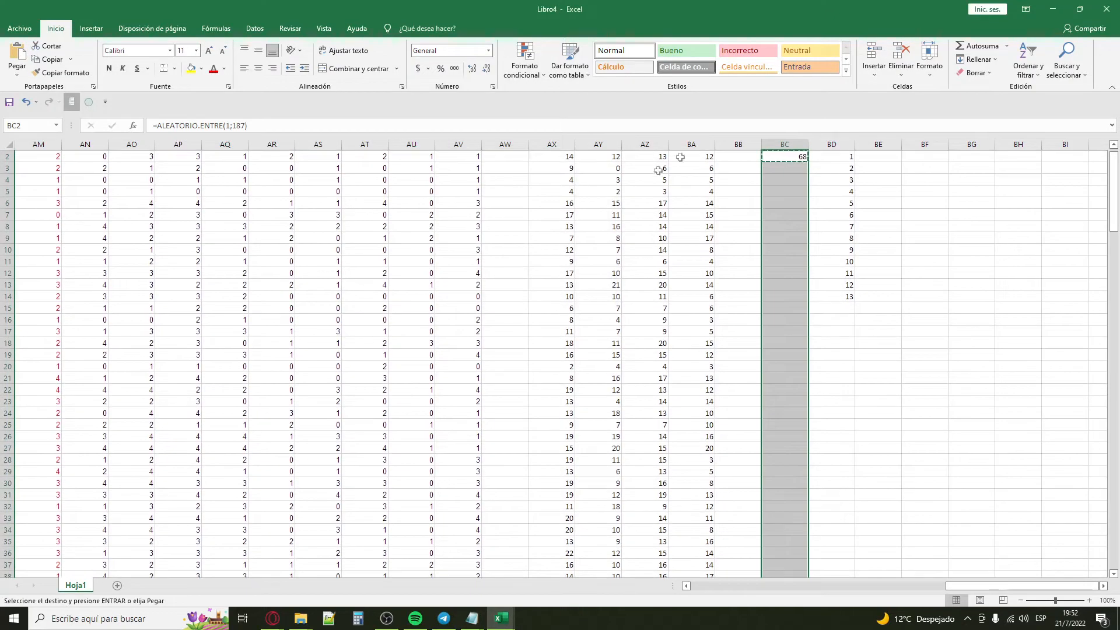
pyautogui.scroll(9, 787, 527)
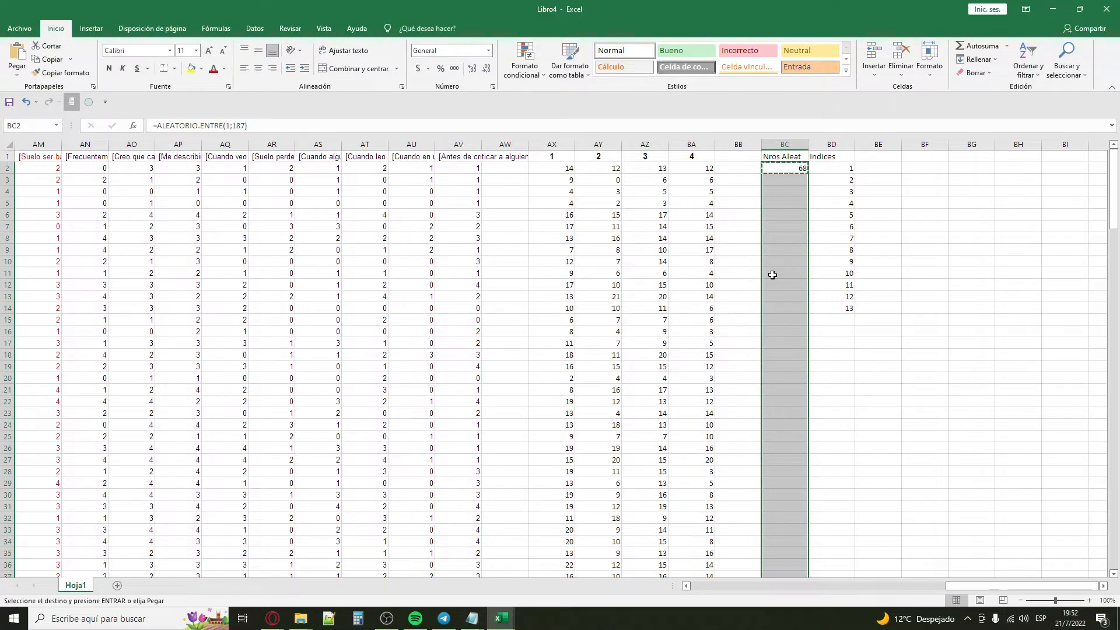
pyautogui.hotkey('ctrl', 'v')
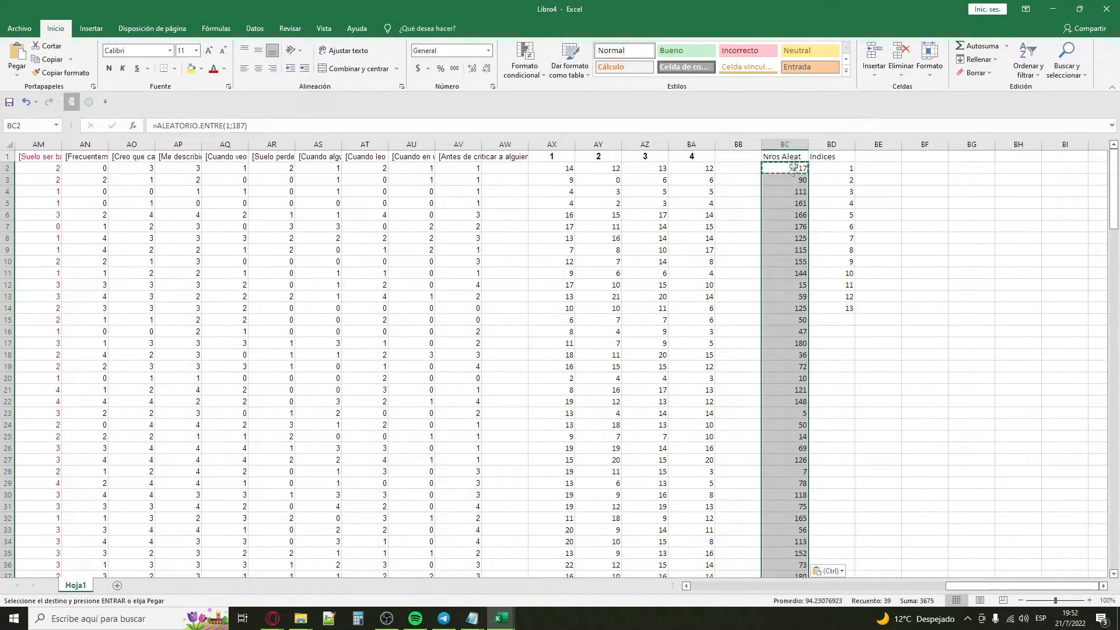
pyautogui.scroll(-7, 777, 467)
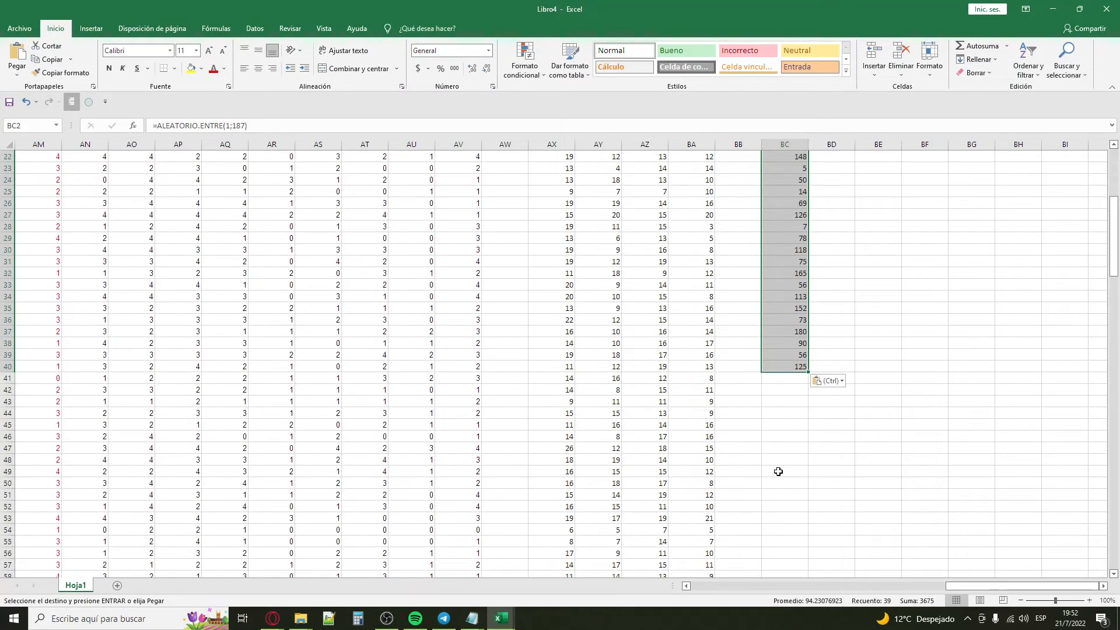
pyautogui.scroll(7, 789, 468)
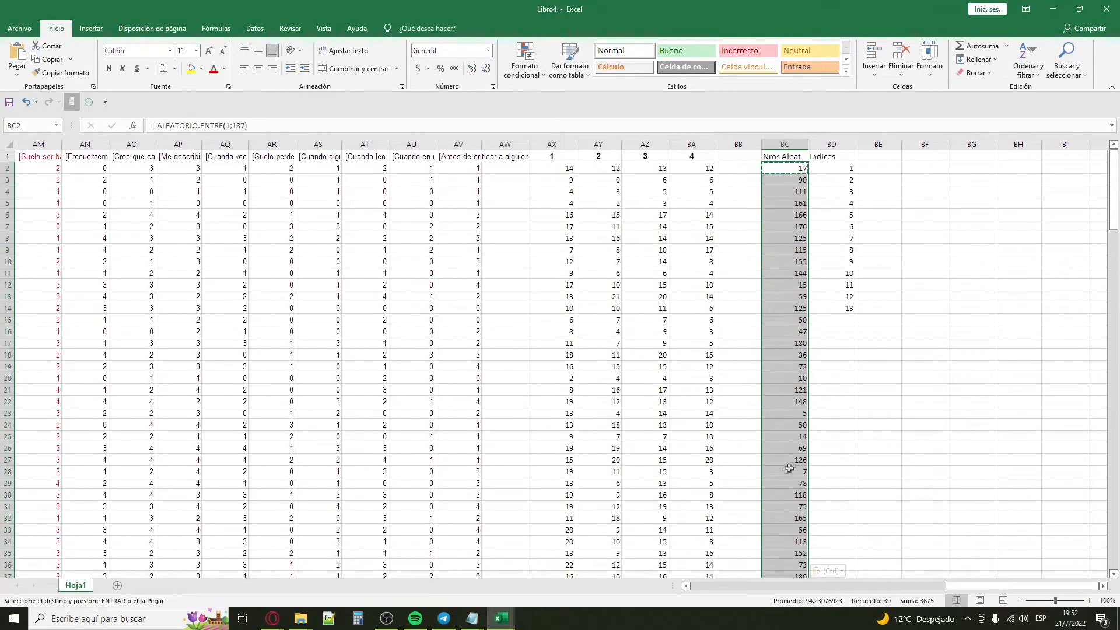
# Step: Enter 5 in cells BE4 and BE5 to make the random numbers recalculate, and delete both test values
pyautogui.click(899, 192)
pyautogui.write('0')
pyautogui.press('Return')
pyautogui.write('0')
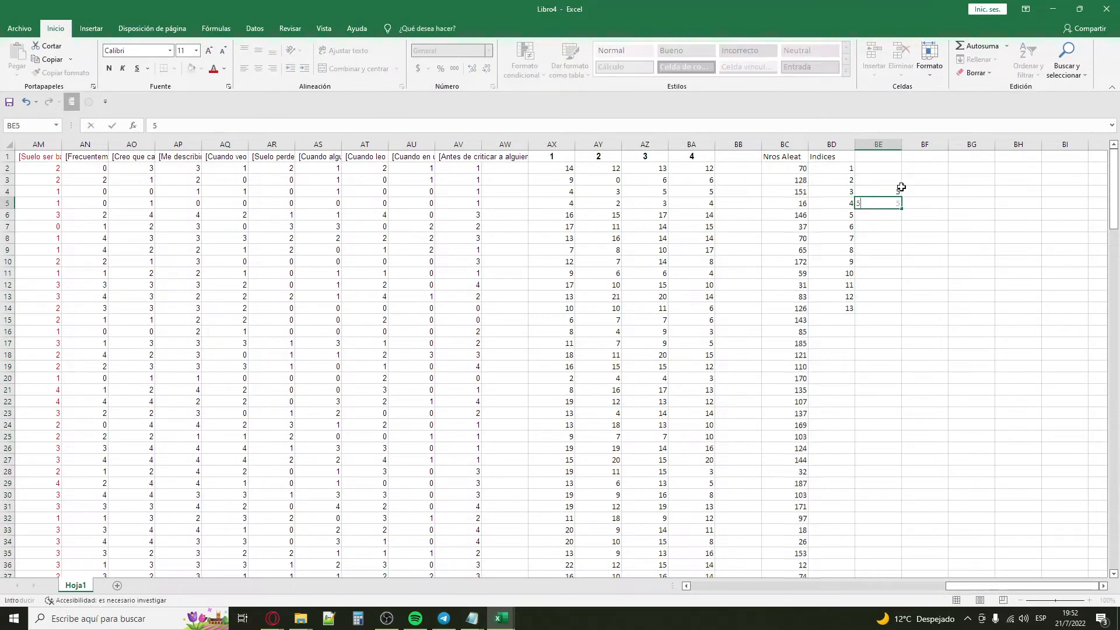
pyautogui.press('Return')
pyautogui.press('Up')
pyautogui.press('Delete')
pyautogui.press('Up')
pyautogui.press('Delete')
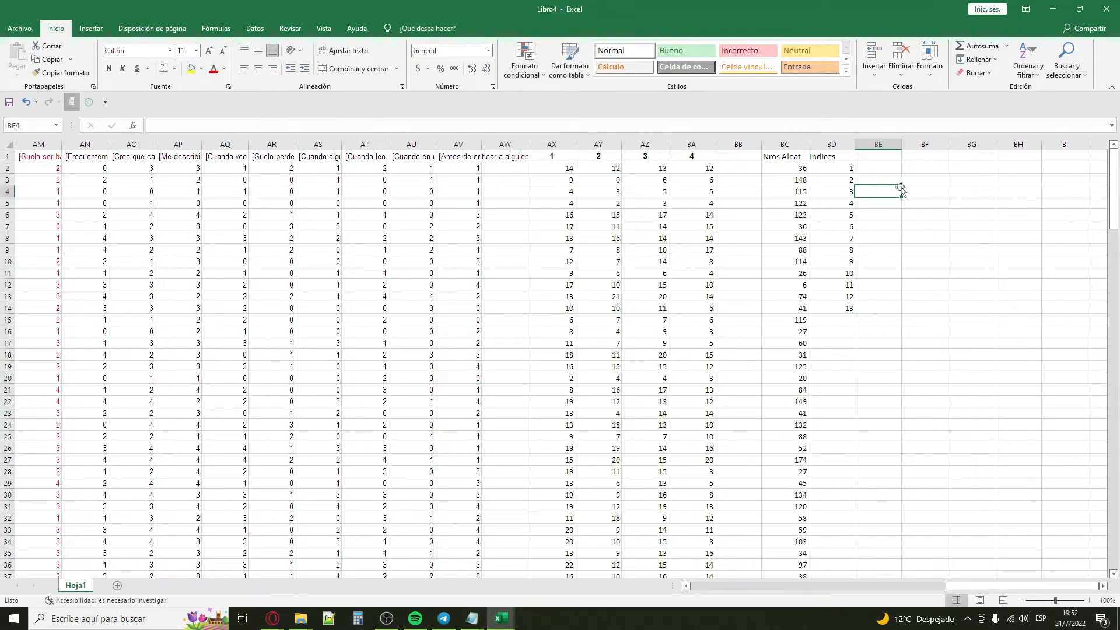
# Step: Copy the random numbers in BC2:BC40 and paste them over themselves as values only
pyautogui.click(771, 167)
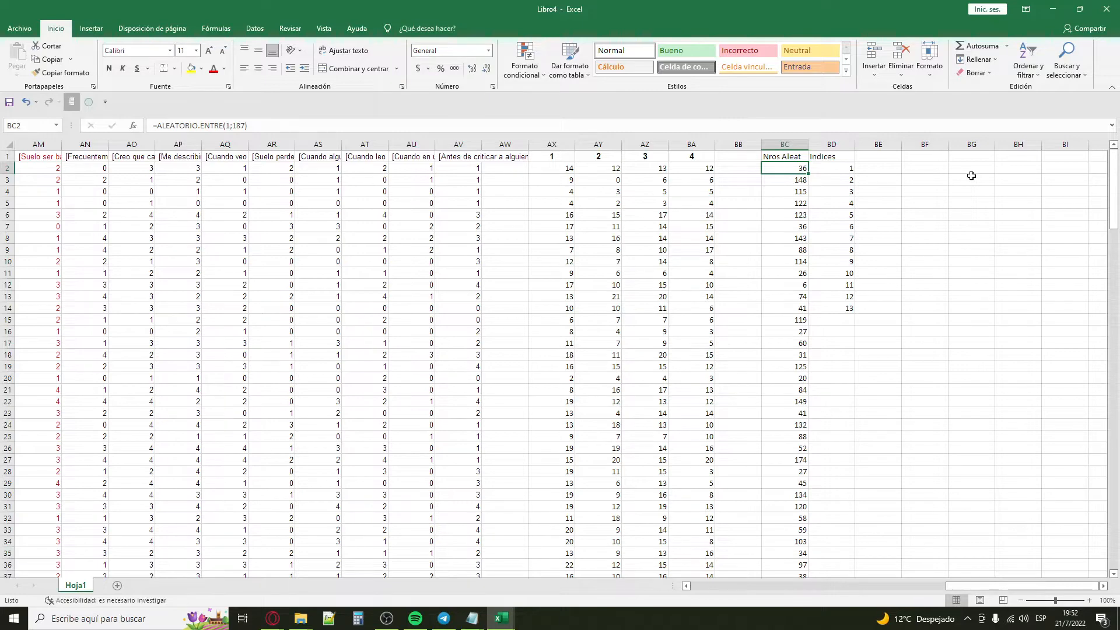
pyautogui.hotkey('ctrl', 'shift', 'Down')
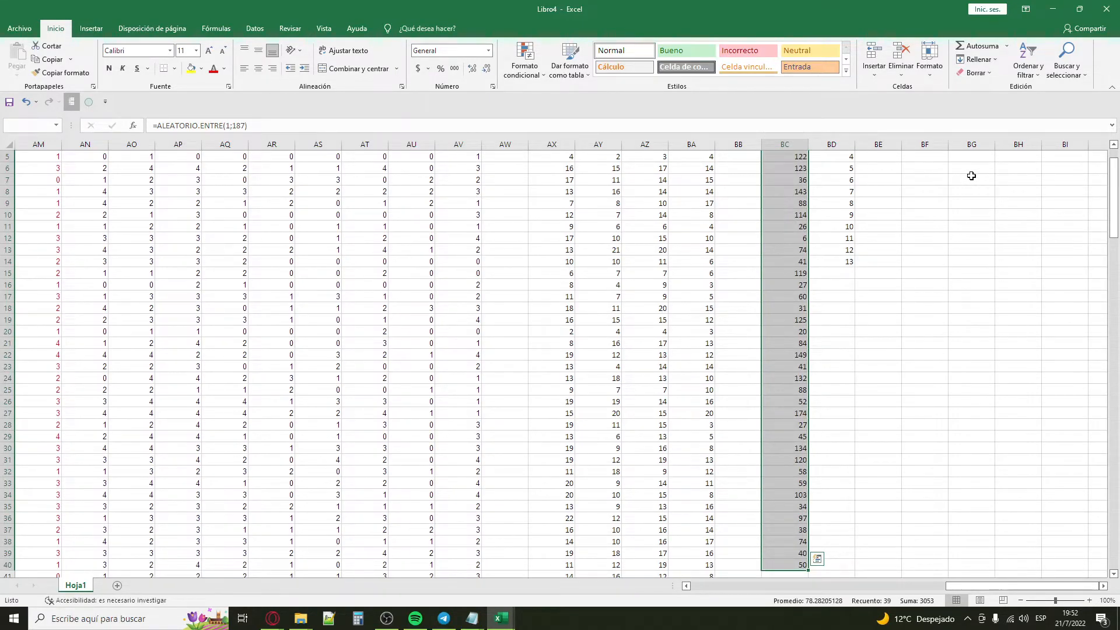
pyautogui.hotkey('ctrl', 'c')
pyautogui.scroll(2, 962, 187)
pyautogui.click(776, 168)
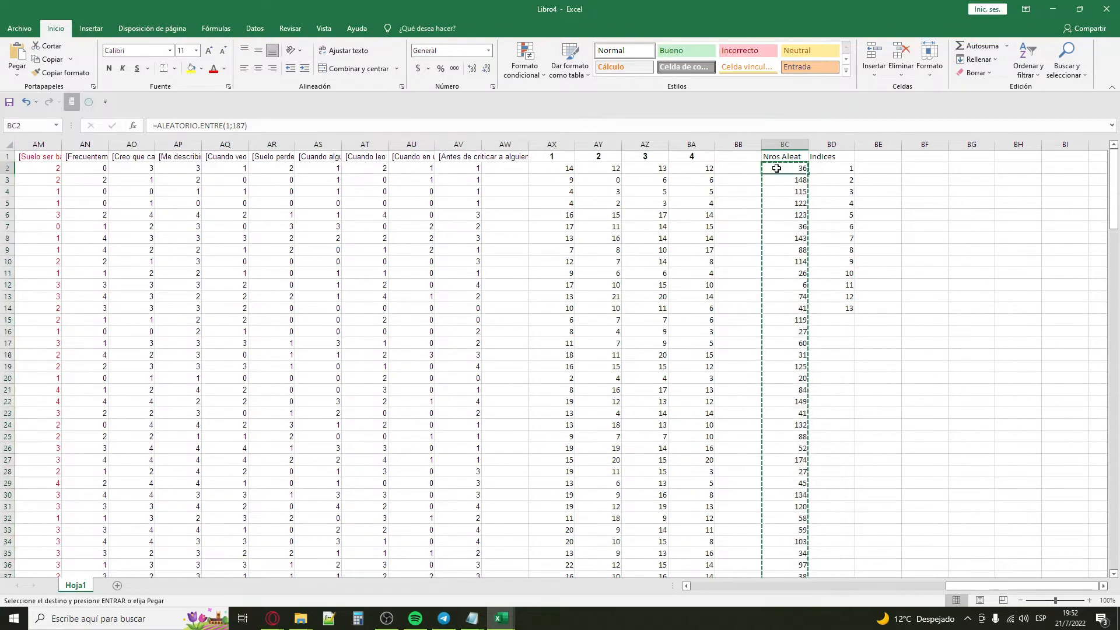
pyautogui.rightClick(776, 168)
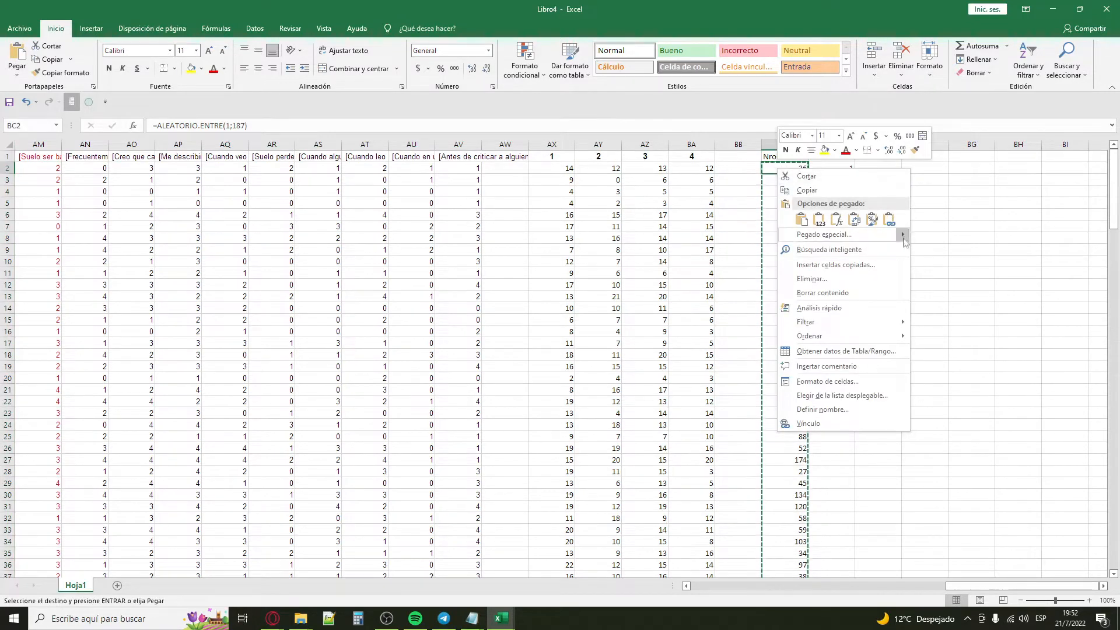
pyautogui.moveTo(904, 242)
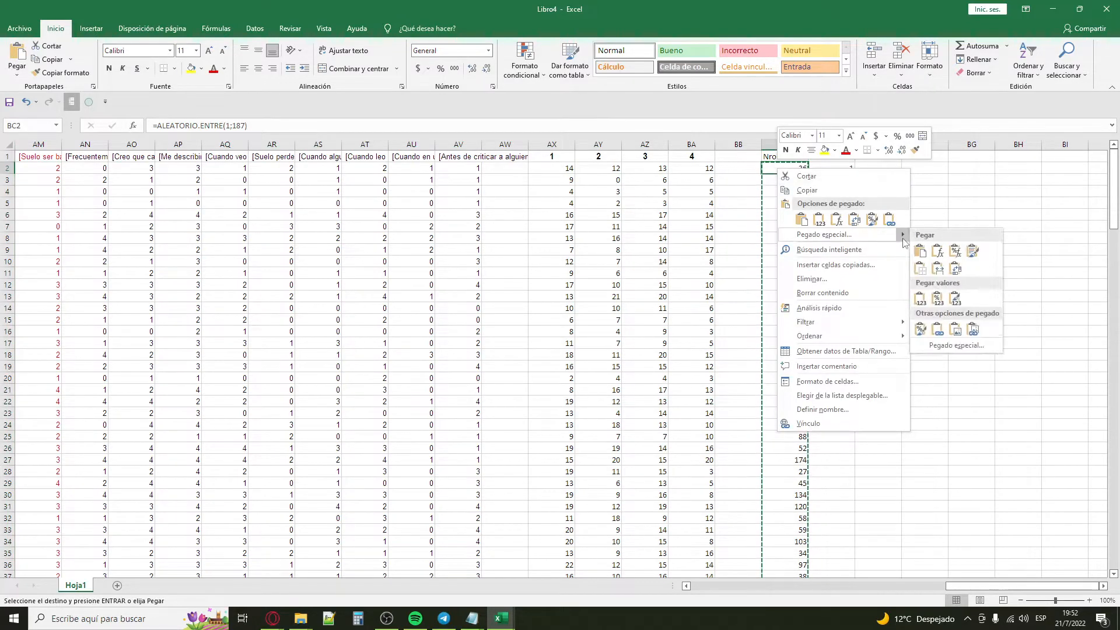
pyautogui.click(922, 297)
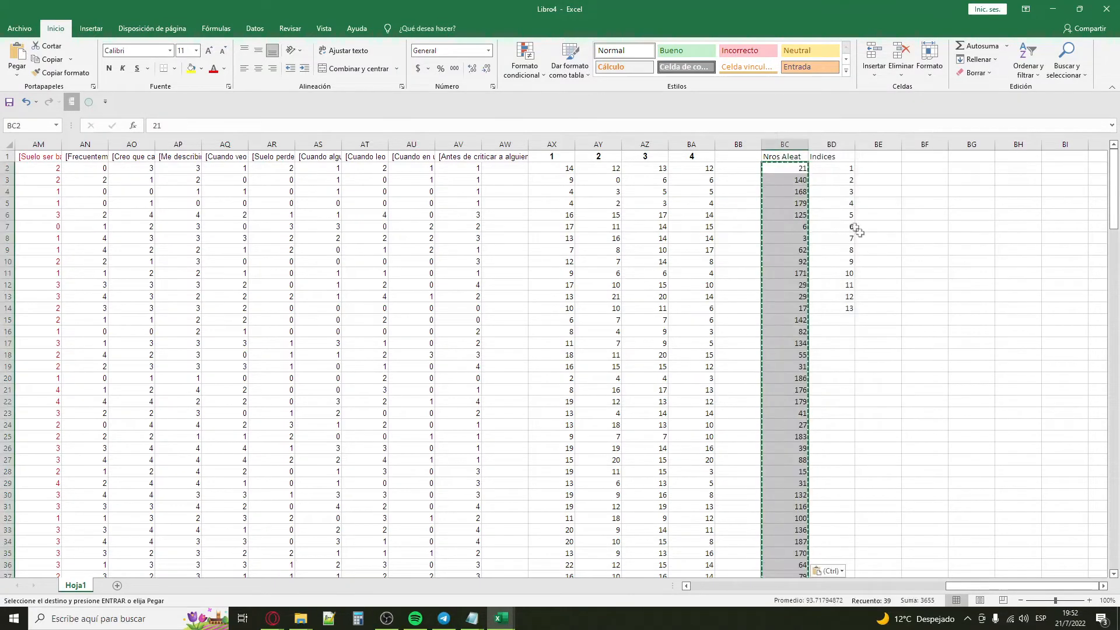
# Step: Inspect the contents of BC2, enter 2 in cell BF3 as a recalculation test, and delete that entry
pyautogui.click(795, 170)
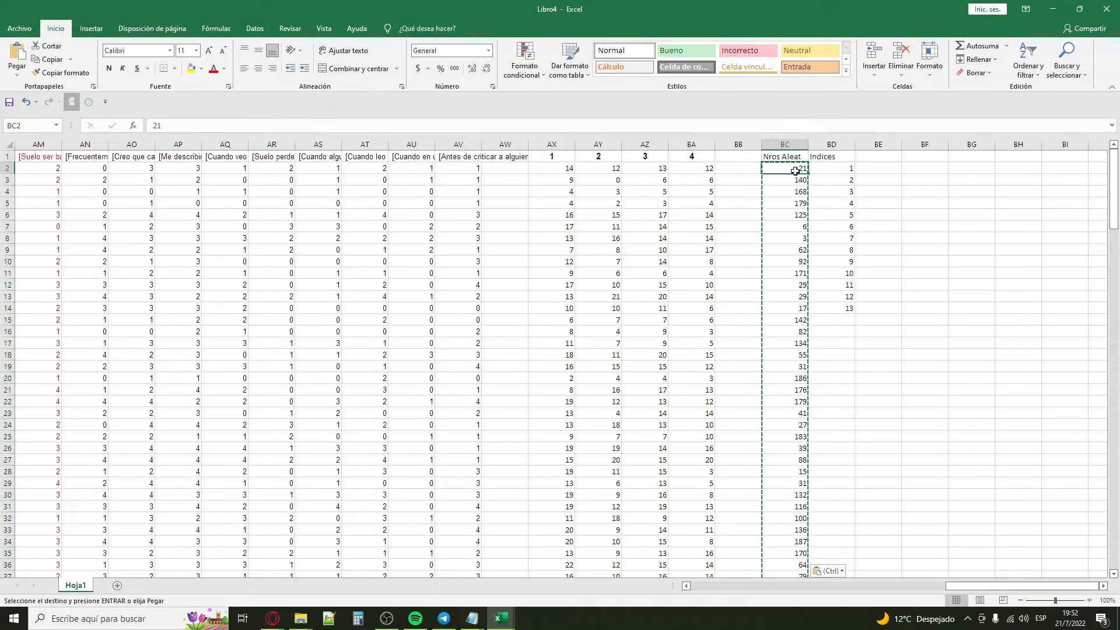
pyautogui.moveTo(192, 125); pyautogui.dragTo(138, 122)
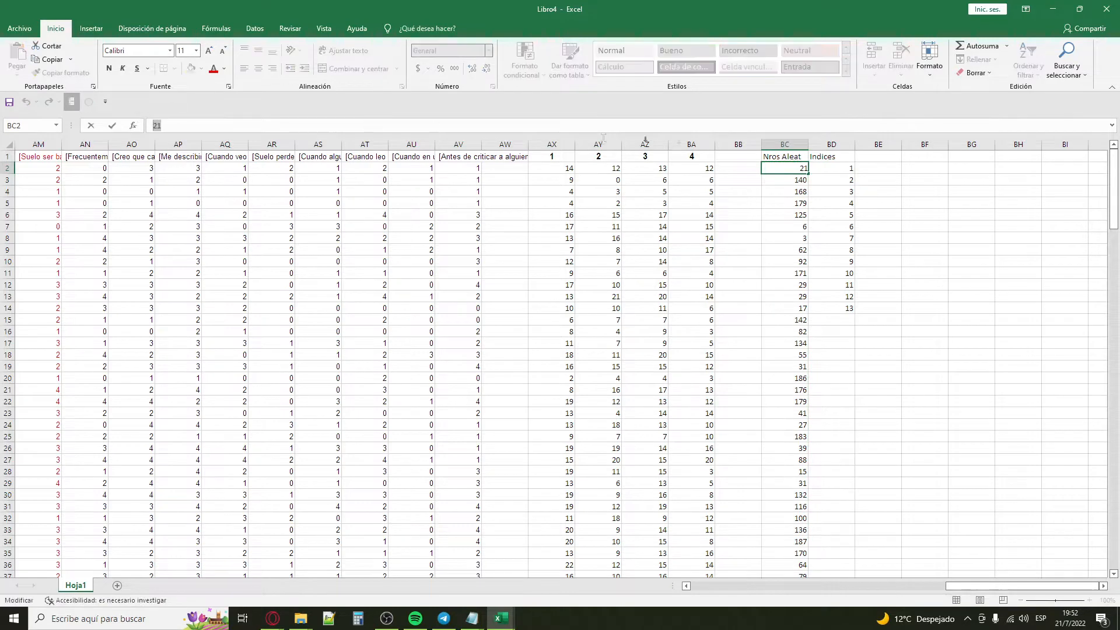
pyautogui.click(774, 177)
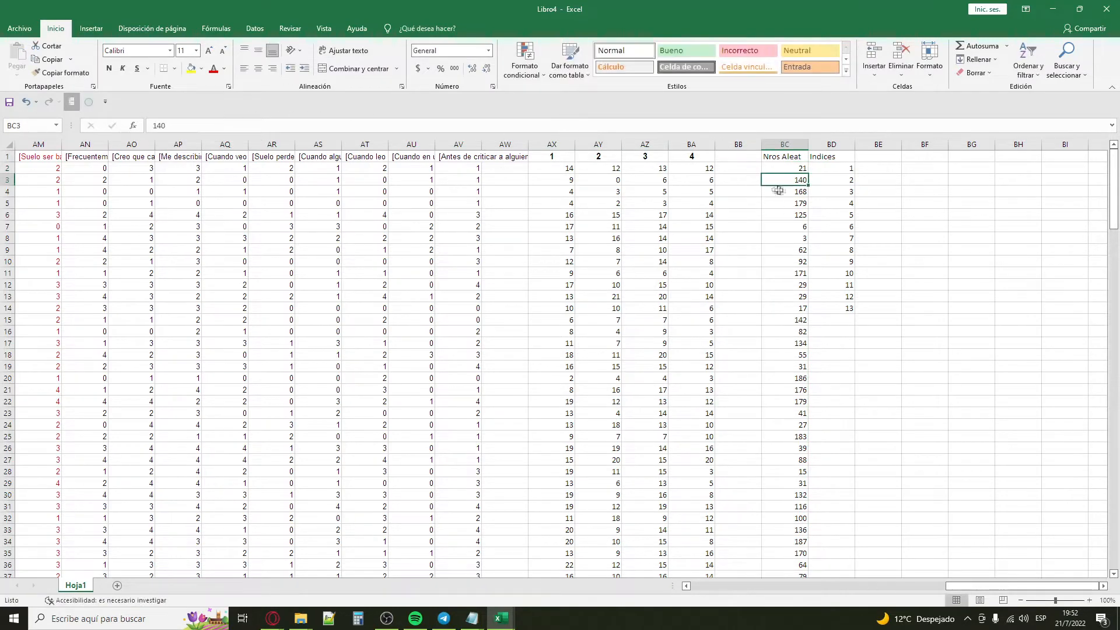
pyautogui.click(923, 175)
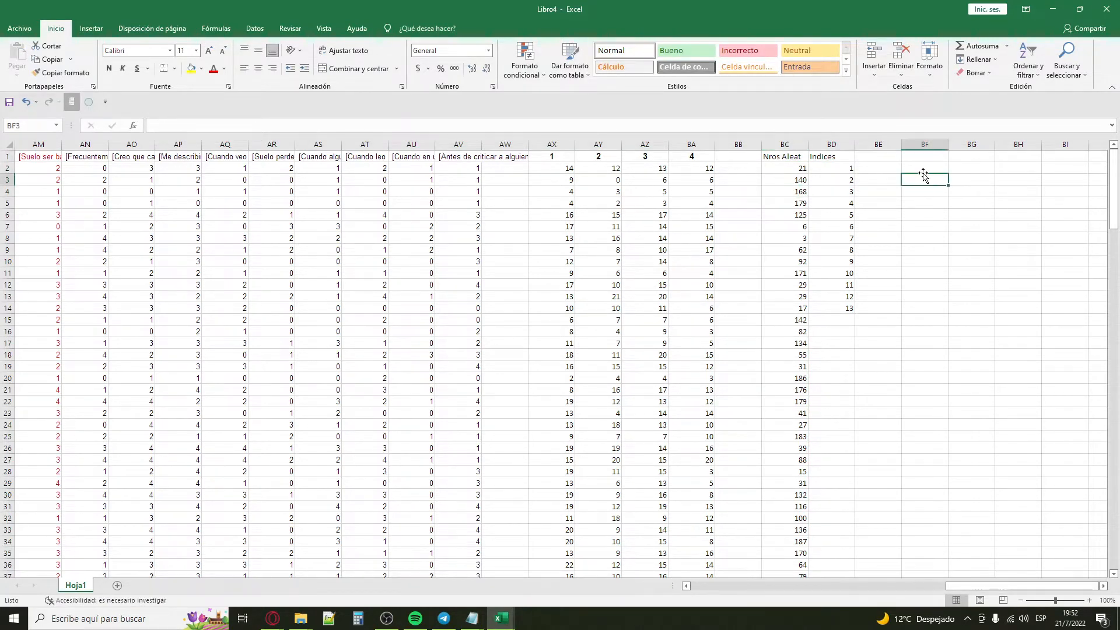
pyautogui.write('2')
pyautogui.press('Return')
pyautogui.press('Down')
pyautogui.press('Up')
pyautogui.press('Up')
pyautogui.press('Delete')
pyautogui.click(764, 169)
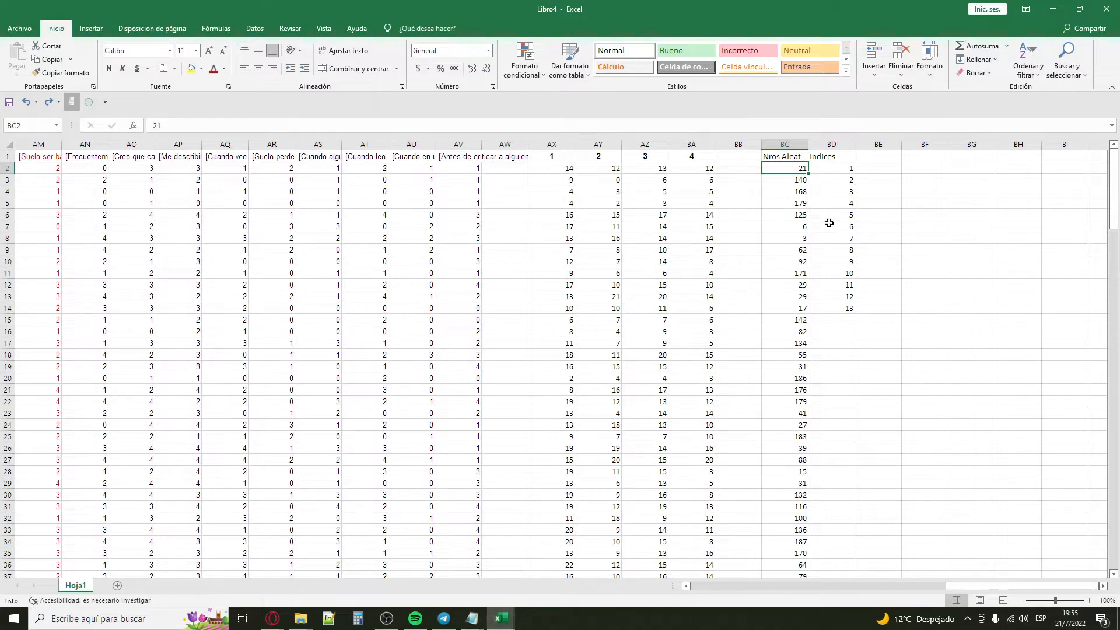
# Step: Examine the random numbers beside indices 1 to 13 for repeated values
pyautogui.moveTo(833, 174); pyautogui.dragTo(848, 308)
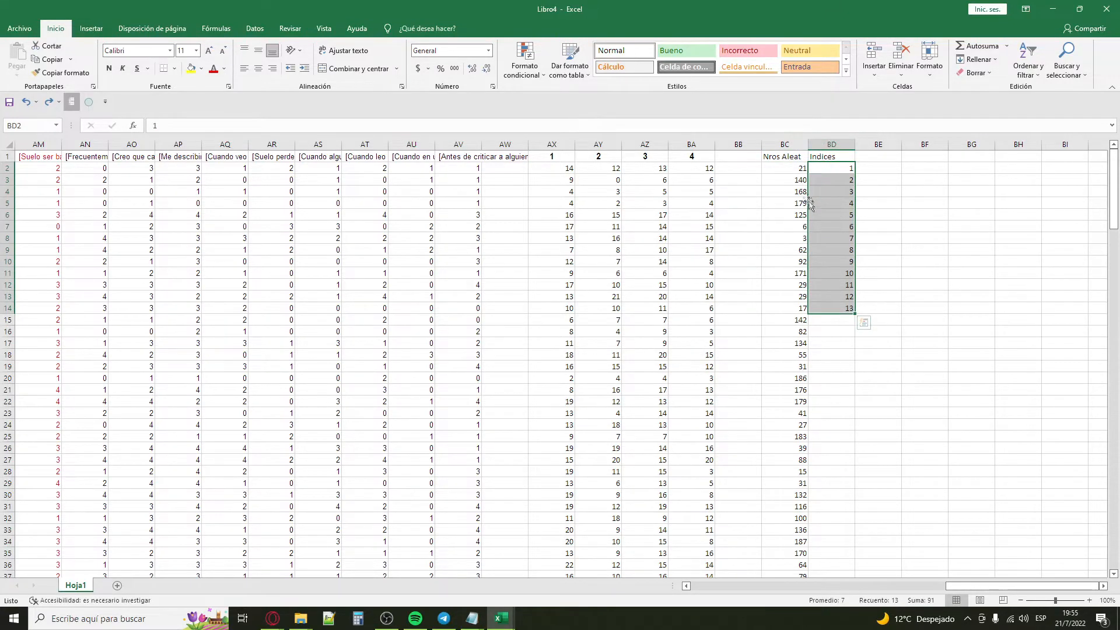
pyautogui.scroll(-6, 793, 192)
pyautogui.scroll(6, 793, 362)
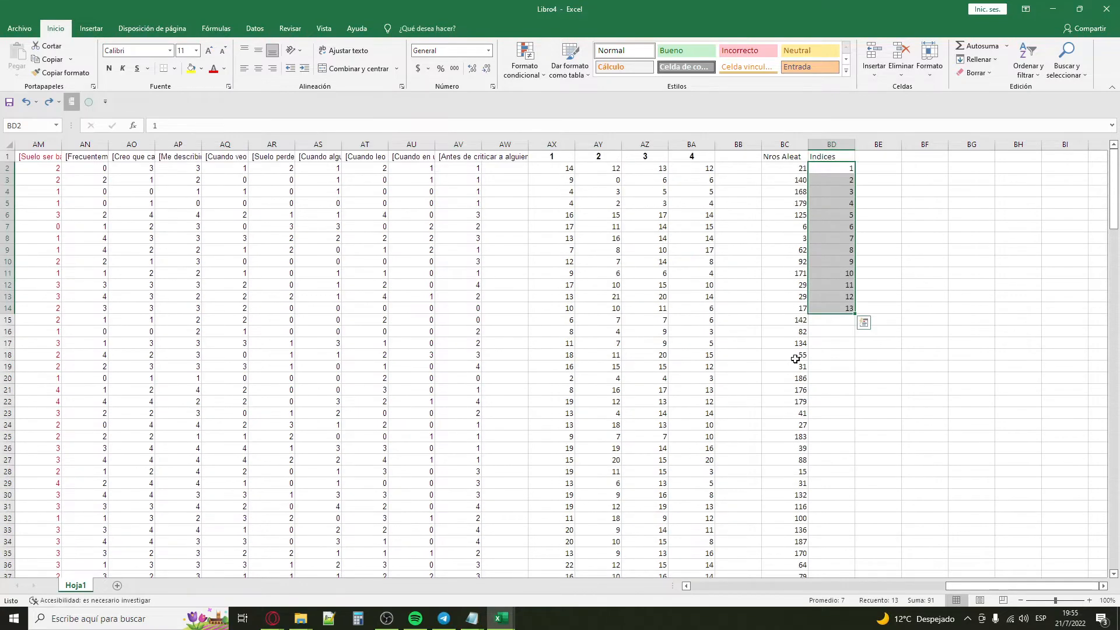
pyautogui.click(801, 167)
pyautogui.press('Down')
pyautogui.press('Down')
pyautogui.press('Down')
pyautogui.press('Down')
pyautogui.press('Down')
pyautogui.press('Down')
pyautogui.press('Down')
pyautogui.press('Down')
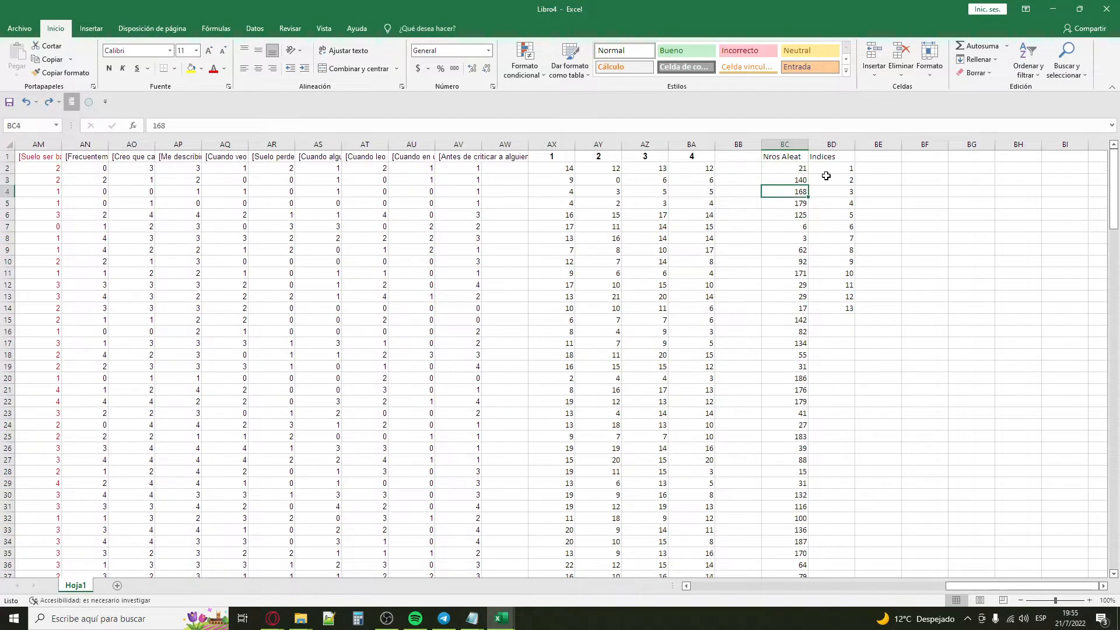
pyautogui.press('Down')
pyautogui.press('Down')
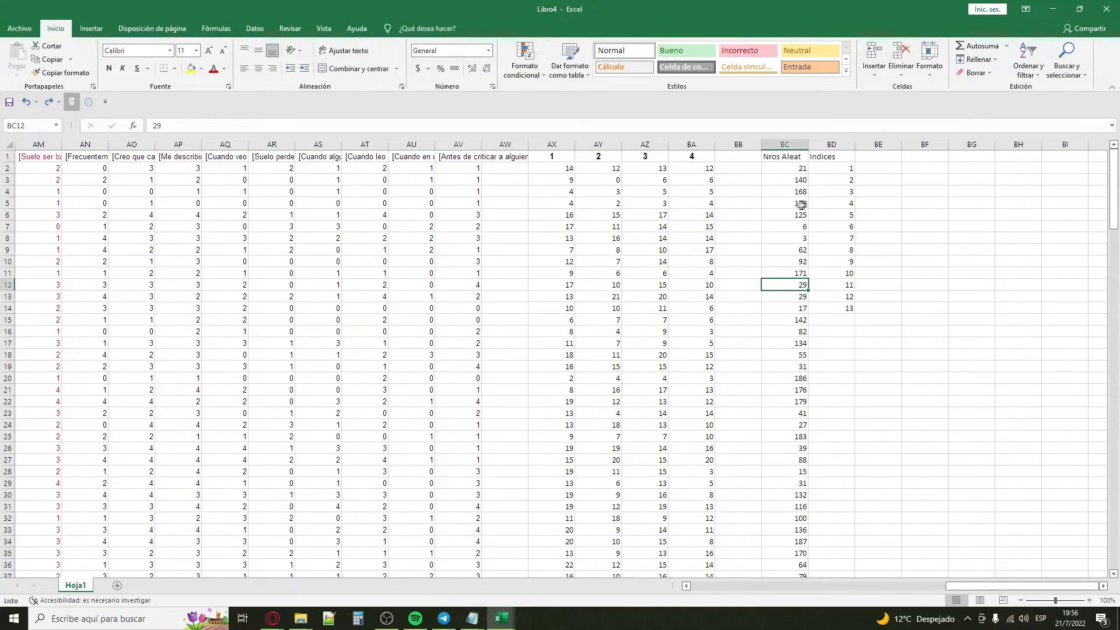
# Step: Remove duplicate values from the Nros Aleat numbers in BC2:BC40, continuing with the current selection only
pyautogui.click(803, 169)
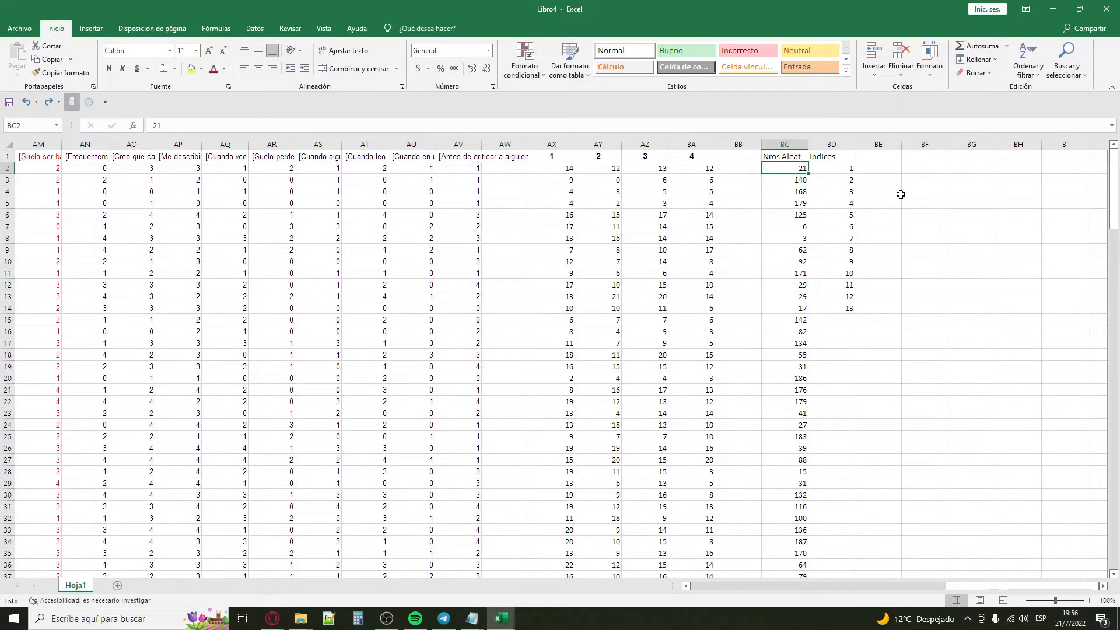
pyautogui.hotkey('ctrl', 'shift', 'Down')
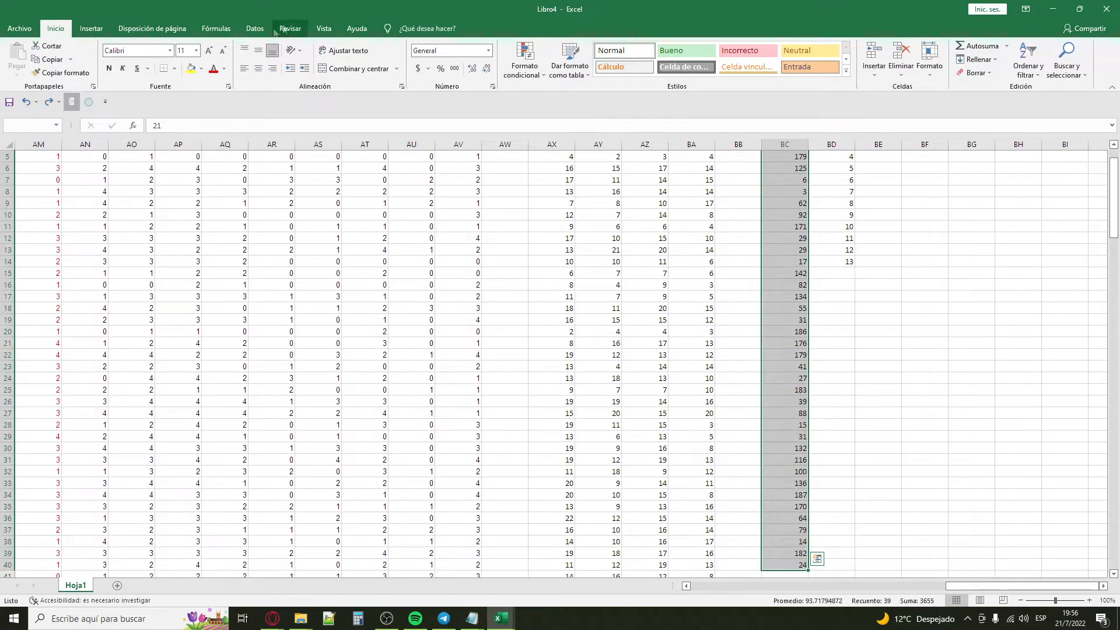
pyautogui.click(255, 28)
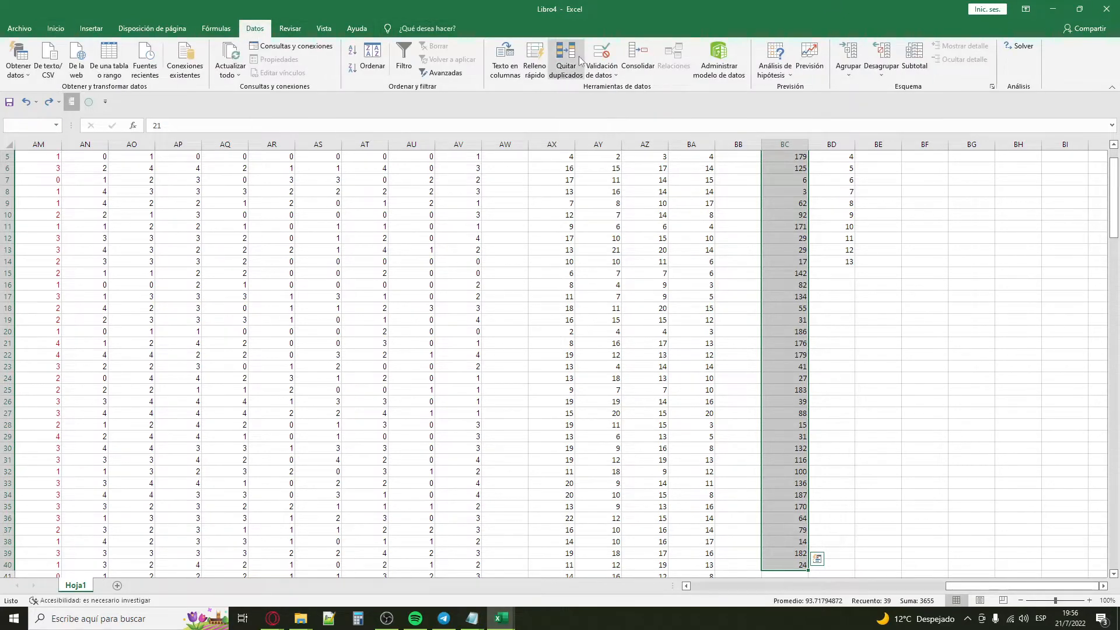
pyautogui.click(581, 60)
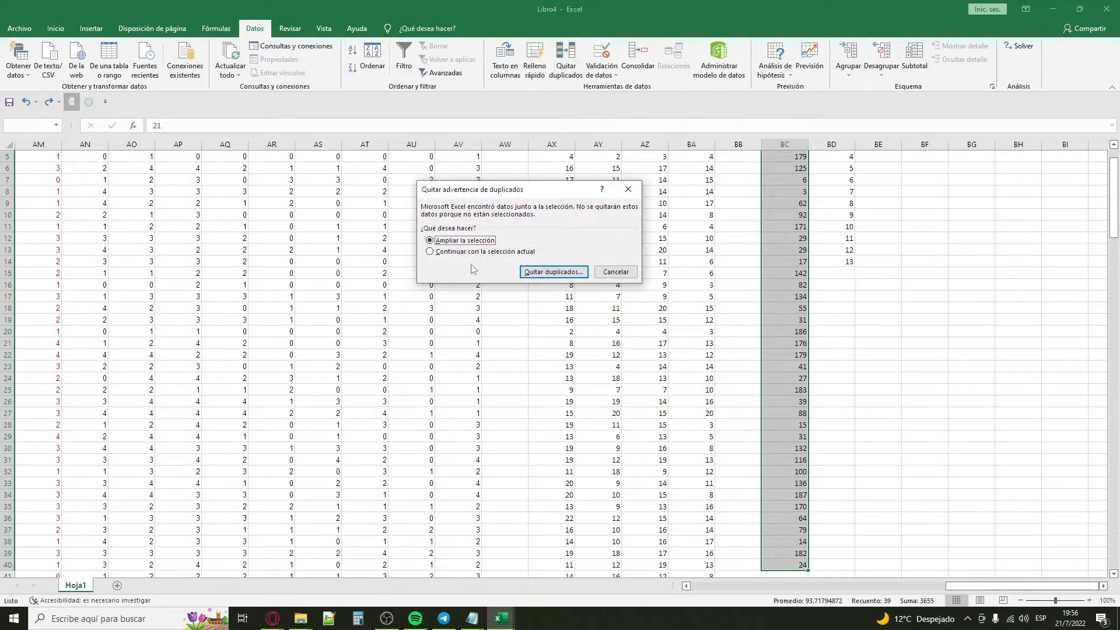
pyautogui.click(467, 253)
pyautogui.click(545, 271)
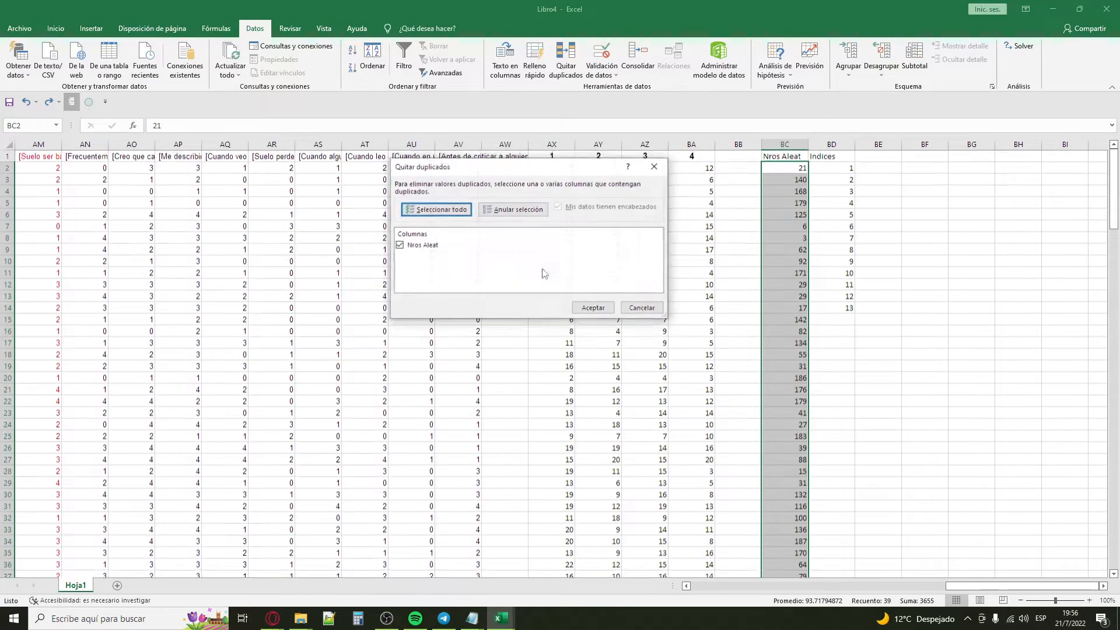
pyautogui.click(594, 308)
pyautogui.click(594, 308)
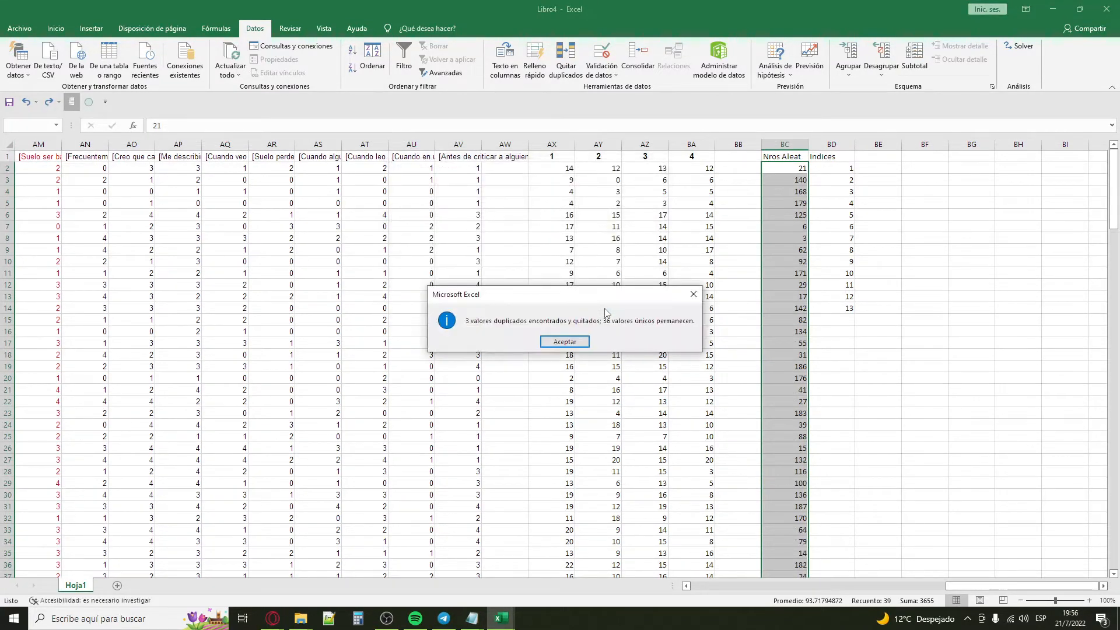
pyautogui.click(582, 342)
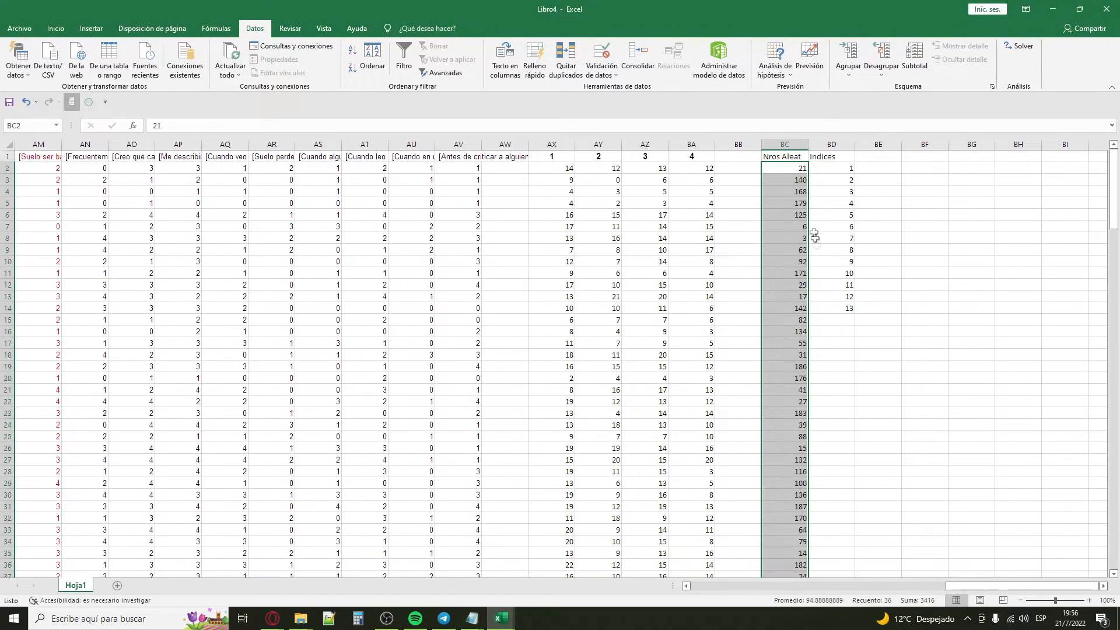
# Step: Delete the surplus random numbers from BC15 downward, keeping only those beside the 13 indices
pyautogui.click(902, 316)
pyautogui.click(798, 324)
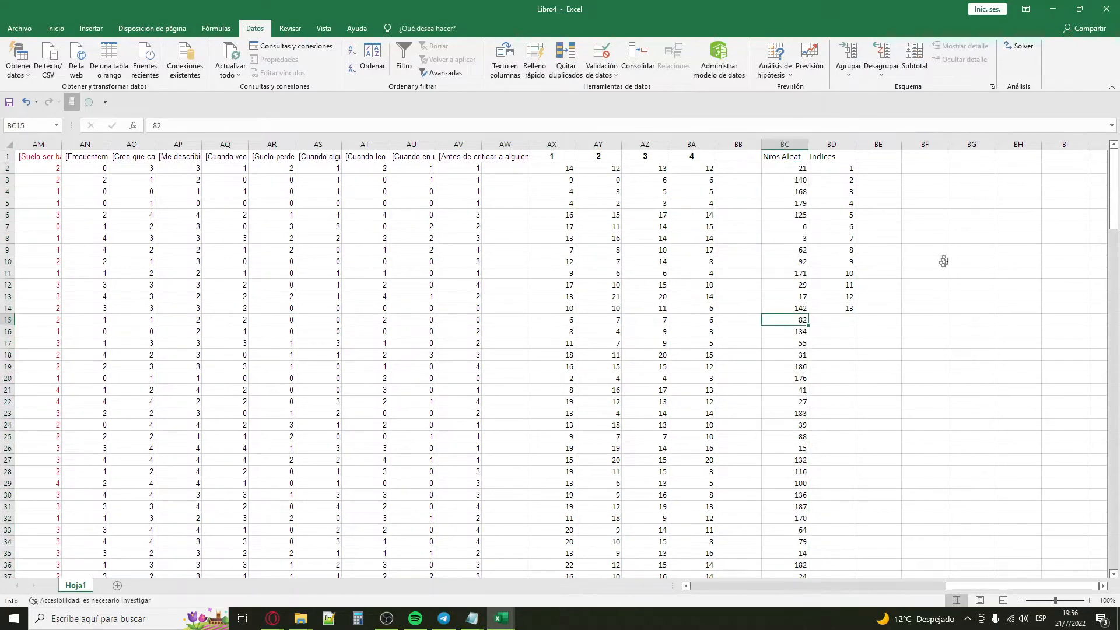
pyautogui.hotkey('ctrl', 'shift', 'Down')
pyautogui.press('Delete')
pyautogui.scroll(1, 945, 239)
# Step: Move the Nros Aleat and Indices table in BC1:BD14 to cell A1 of a new sheet
pyautogui.moveTo(797, 170); pyautogui.dragTo(790, 311)
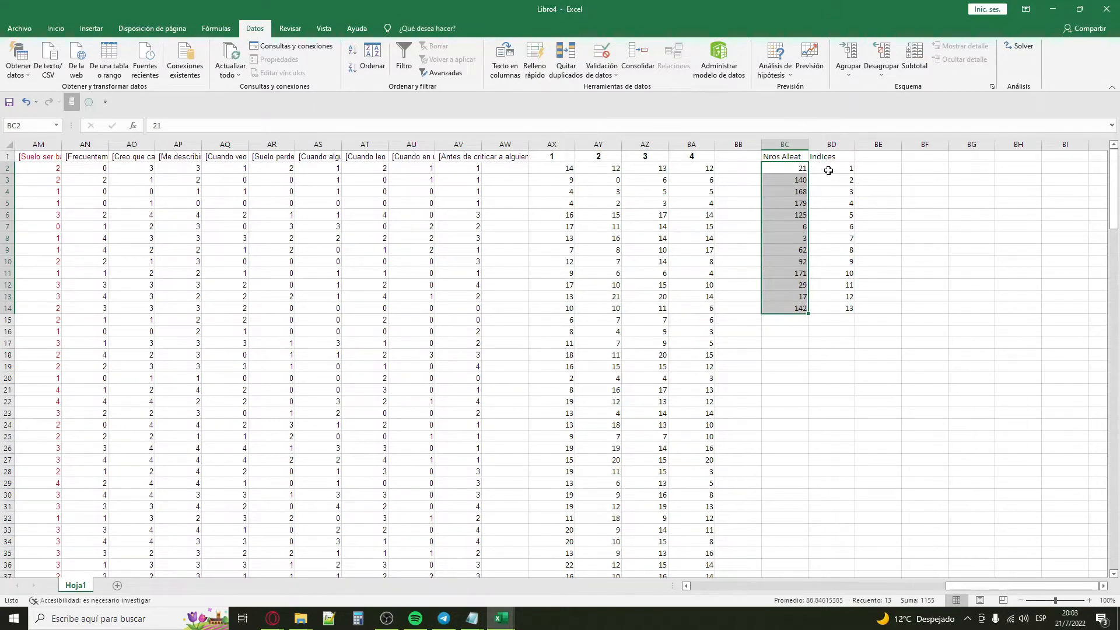
pyautogui.click(776, 159)
pyautogui.moveTo(775, 158); pyautogui.dragTo(842, 309)
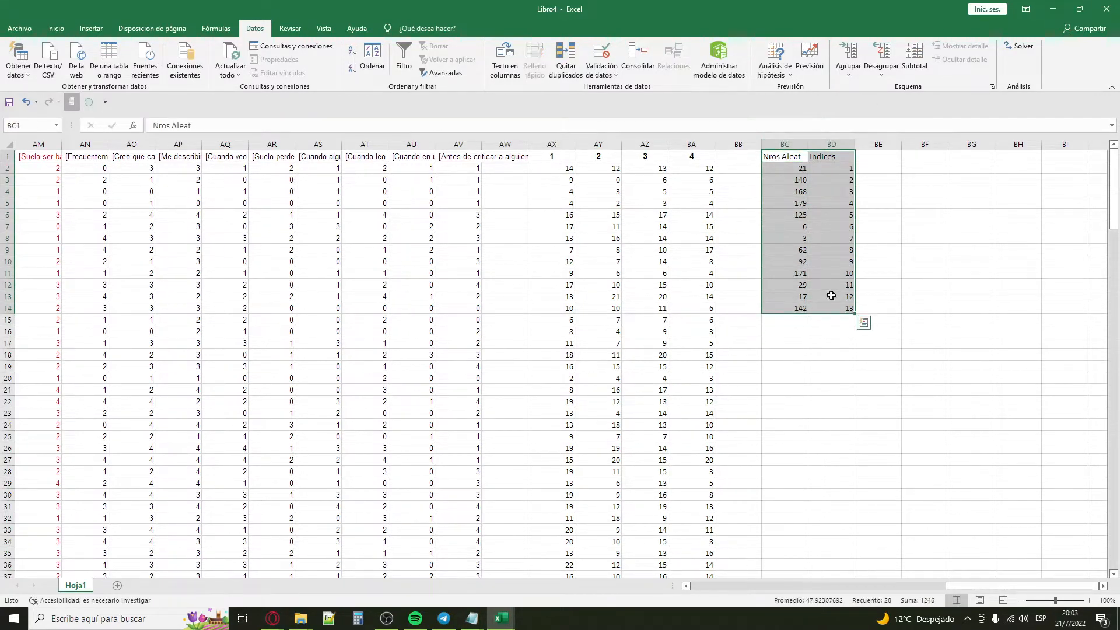
pyautogui.hotkey('ctrl', 'c')
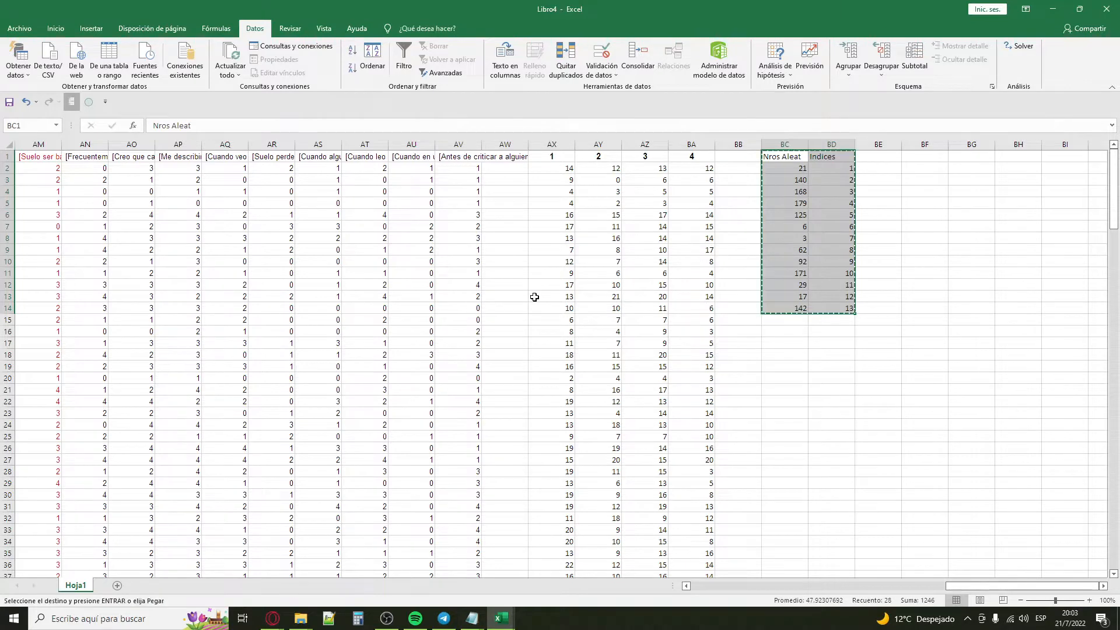
pyautogui.click(117, 585)
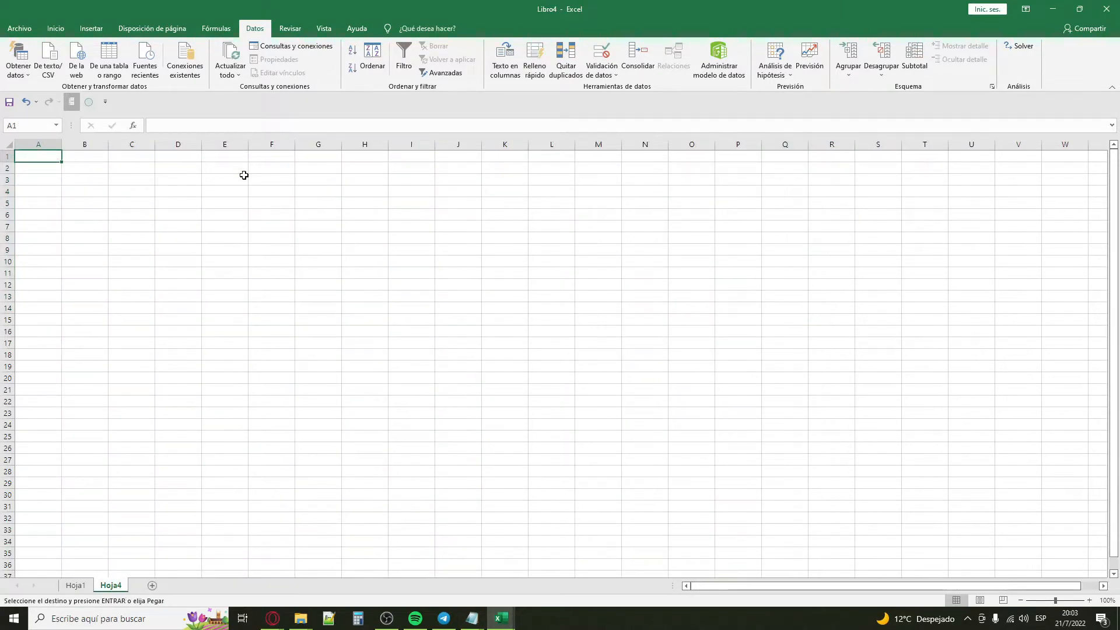
pyautogui.press('Return')
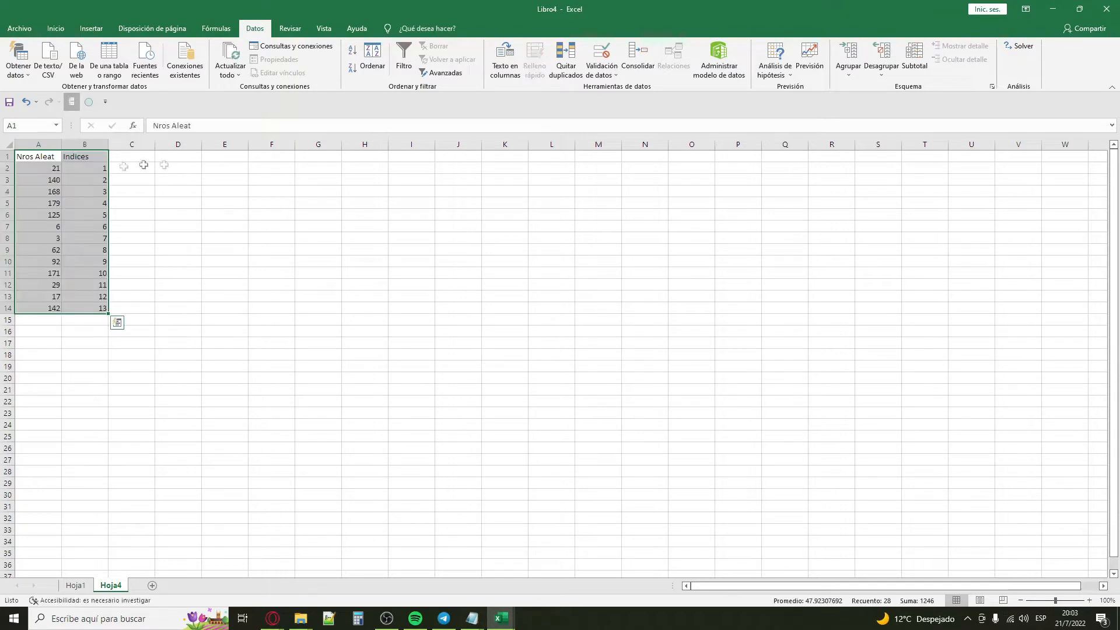
pyautogui.click(252, 273)
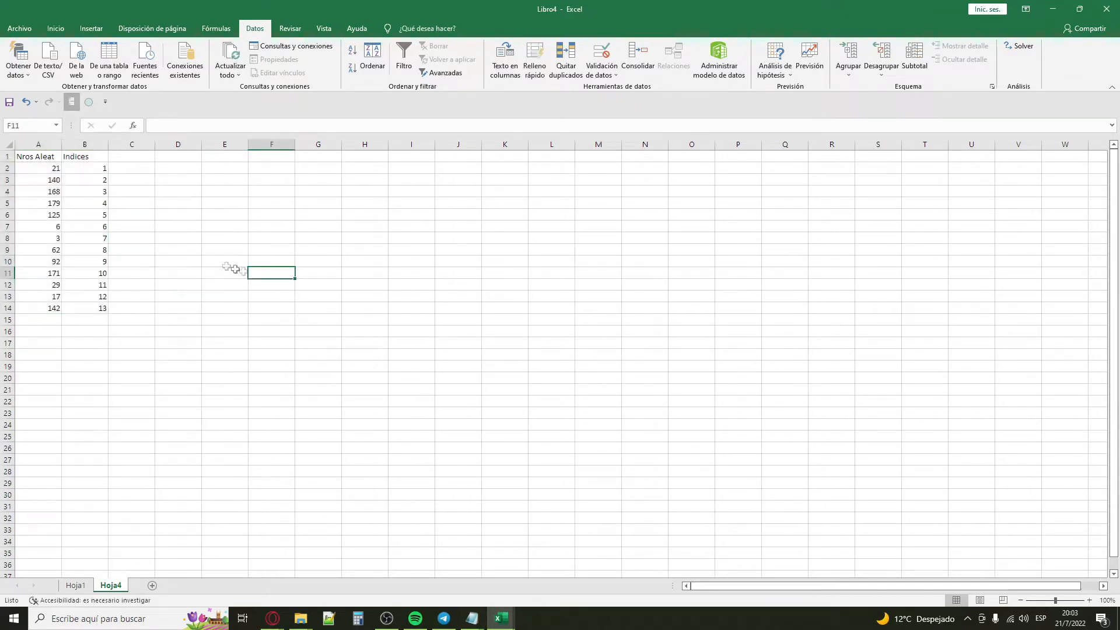
# Step: Add filters to the table headers and sort Nros Aleat from largest to smallest
pyautogui.click(39, 155)
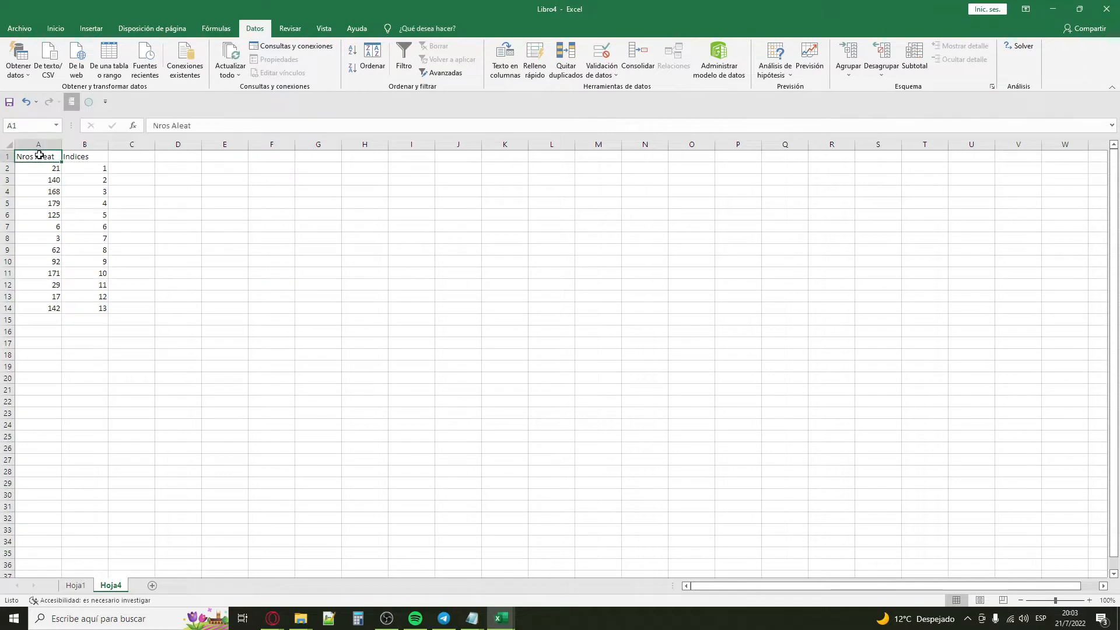
pyautogui.click(402, 53)
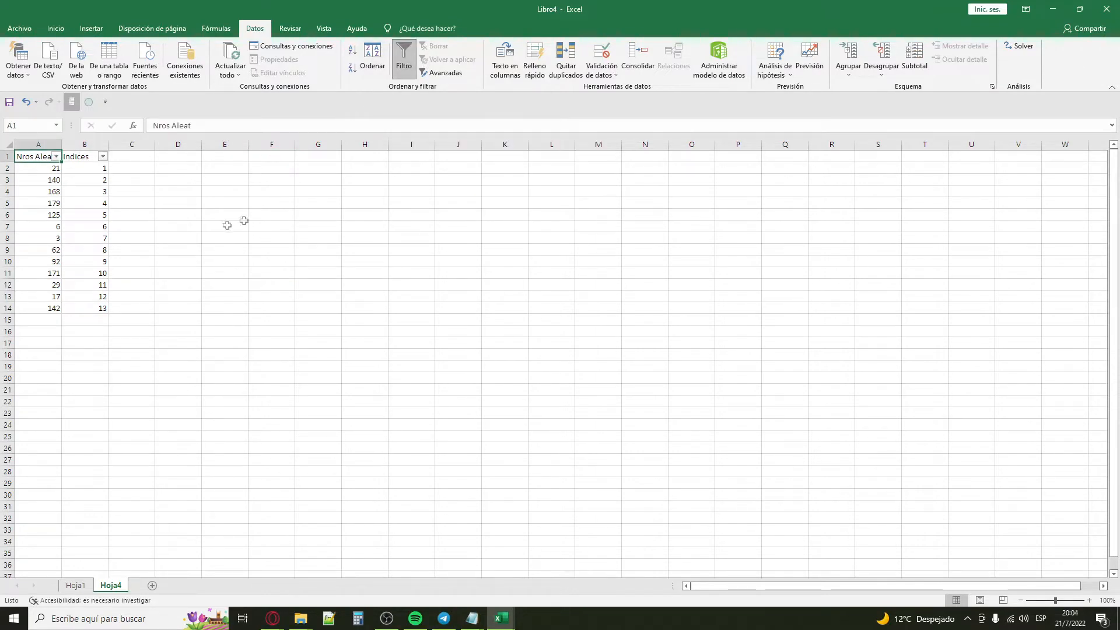
pyautogui.click(57, 157)
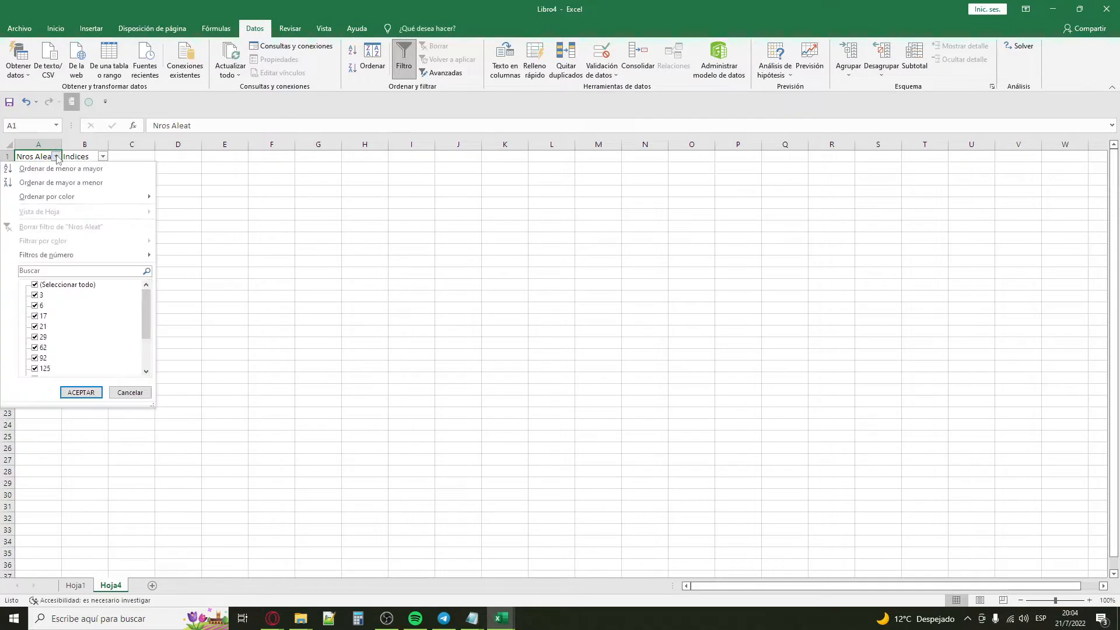
pyautogui.click(89, 183)
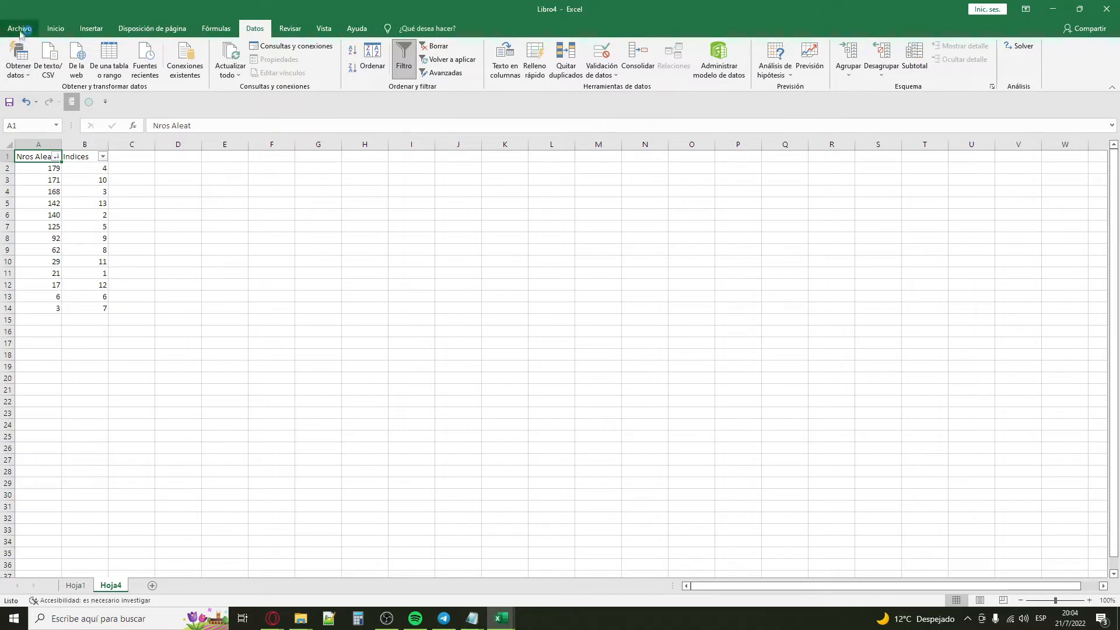
# Step: Copy the sorted random numbers in A2:A14 and paste them into a new Notepad window
pyautogui.moveTo(39, 164); pyautogui.dragTo(43, 309)
pyautogui.hotkey('ctrl', 'c')
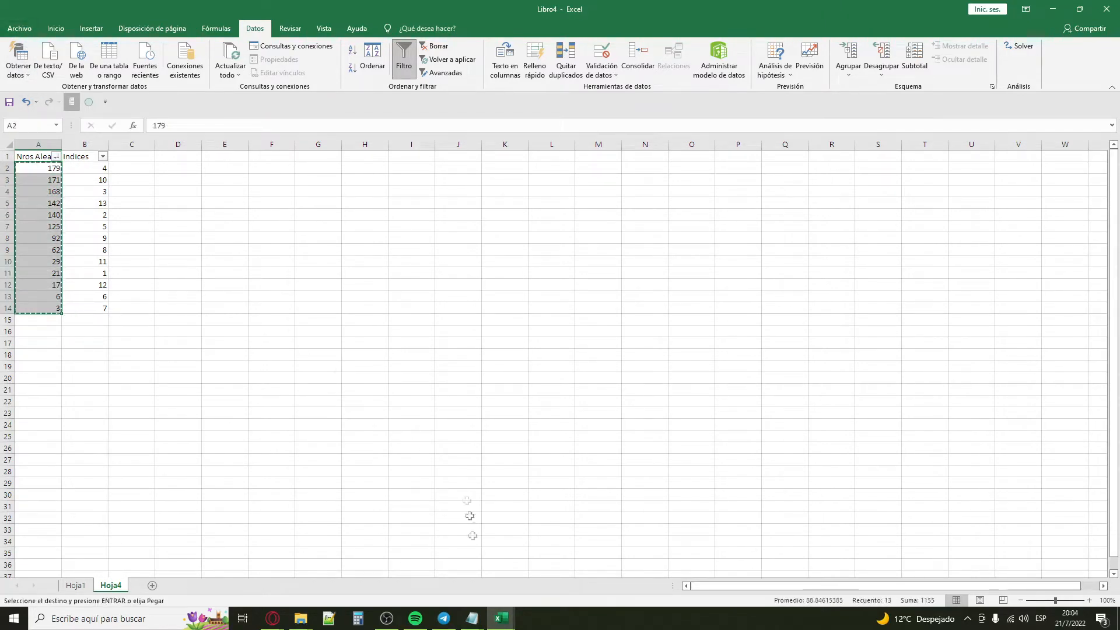
pyautogui.rightClick(474, 619)
pyautogui.click(460, 558)
pyautogui.hotkey('ctrl', 'v')
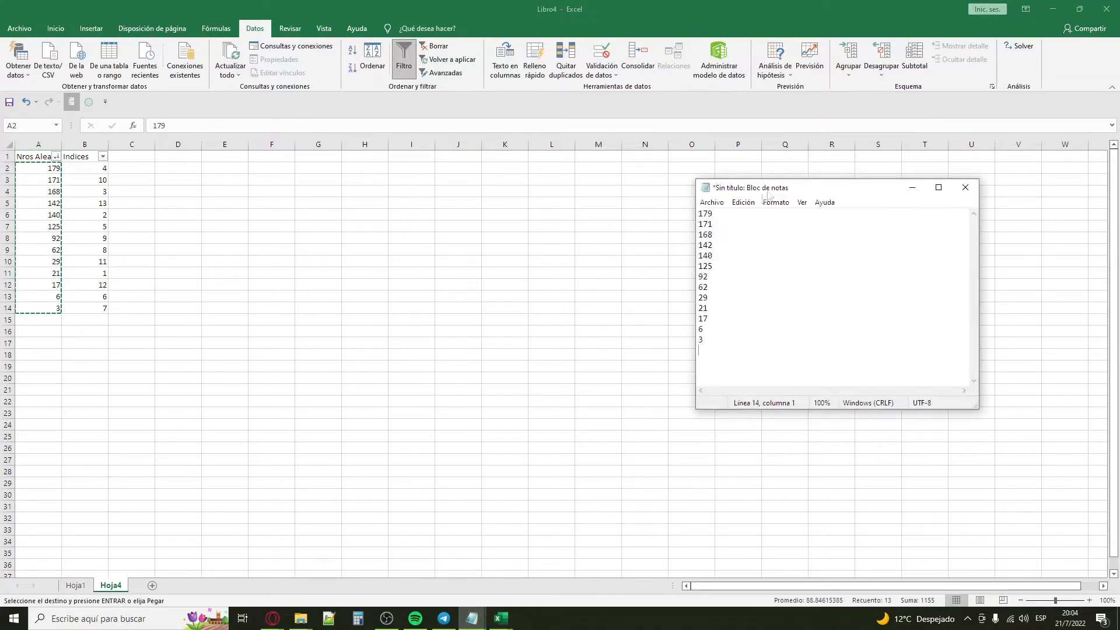
# Step: Return to Hoja1 in Excel and arrange its resized window beside the Notepad list, showing the last respondent rows
pyautogui.click(78, 585)
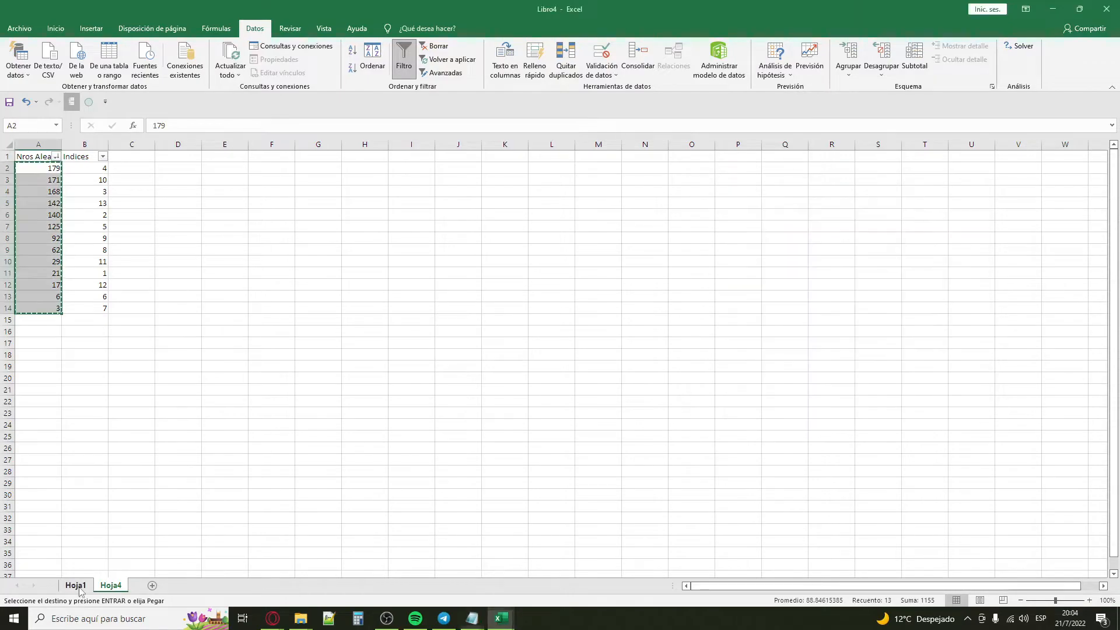
pyautogui.click(754, 481)
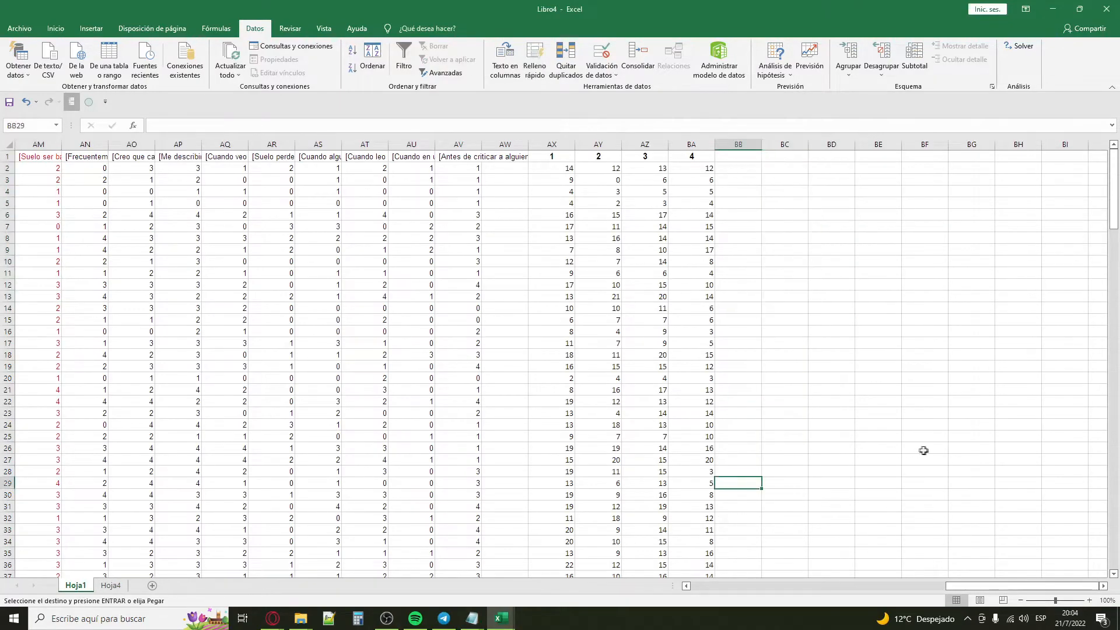
pyautogui.moveTo(992, 574); pyautogui.dragTo(679, 581)
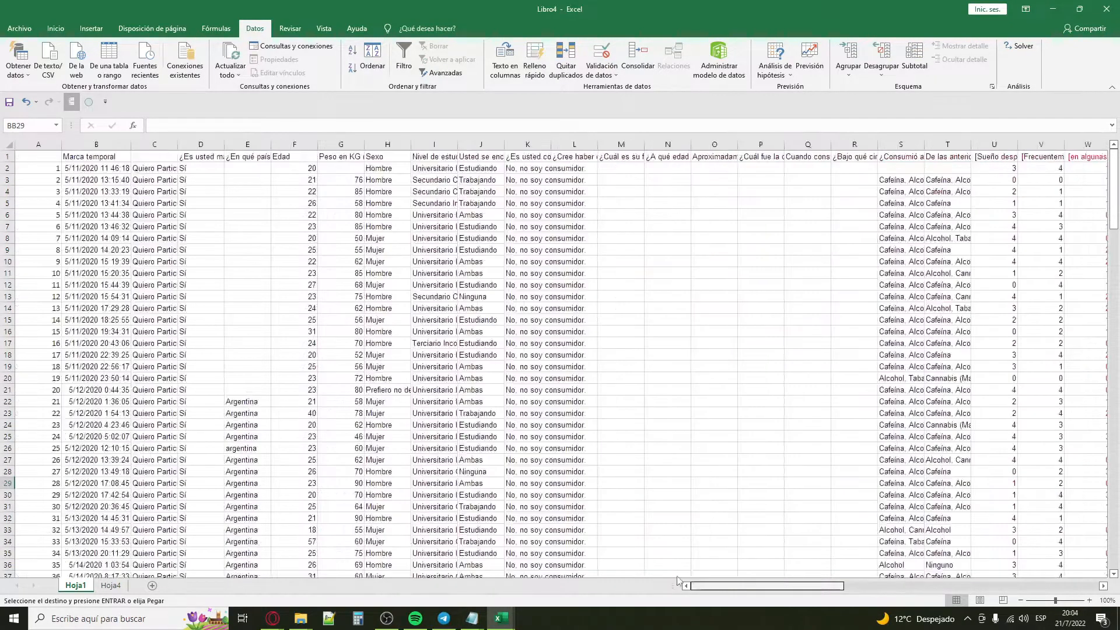
pyautogui.moveTo(464, 10); pyautogui.dragTo(347, 16)
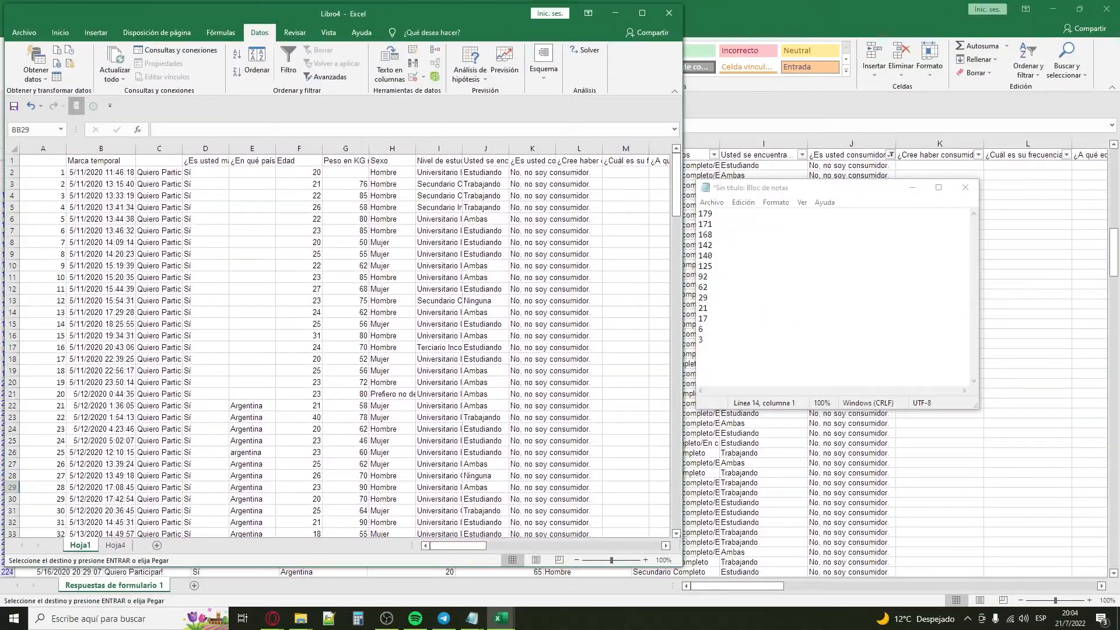
pyautogui.moveTo(679, 563); pyautogui.dragTo(679, 598)
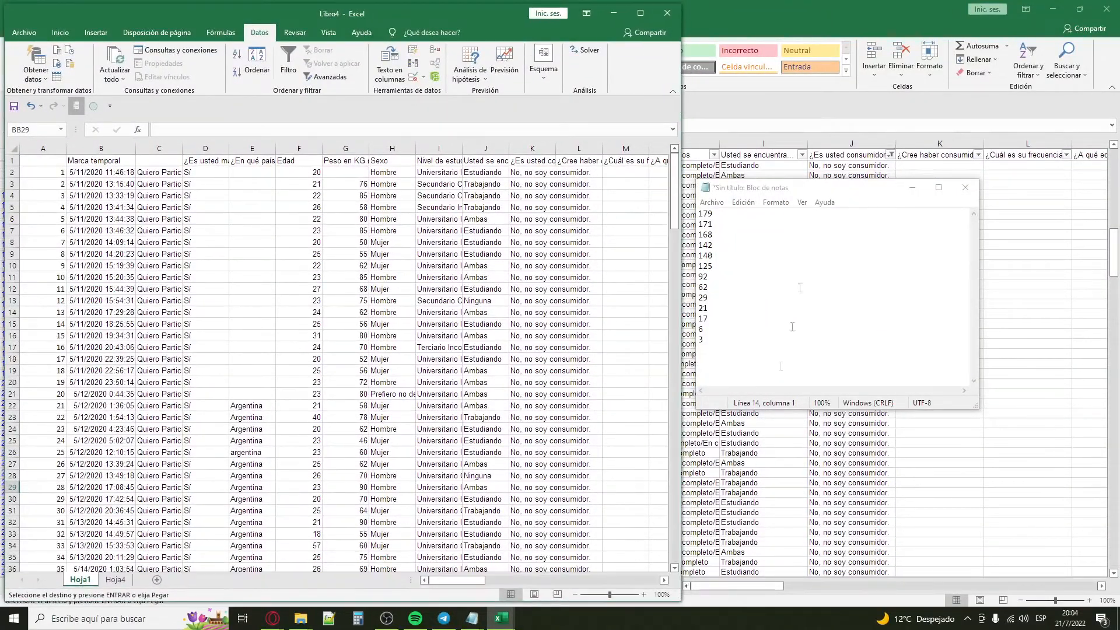
pyautogui.moveTo(807, 180); pyautogui.dragTo(804, 148)
pyautogui.moveTo(677, 193); pyautogui.dragTo(657, 499)
pyautogui.moveTo(696, 296); pyautogui.dragTo(681, 169)
# Step: Compare the random numbers listed in Notepad with the respondent numbers in the last rows of Hoja1
pyautogui.click(716, 221)
pyautogui.scroll(-14, 455, 300)
pyautogui.scroll(3, 433, 284)
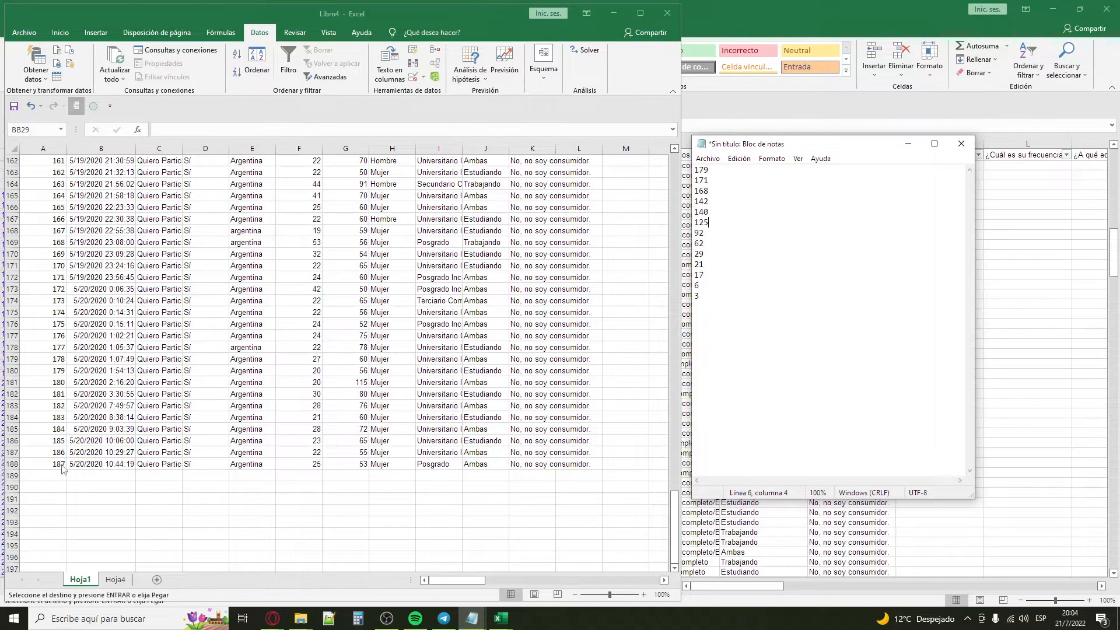
pyautogui.moveTo(699, 170); pyautogui.dragTo(727, 326)
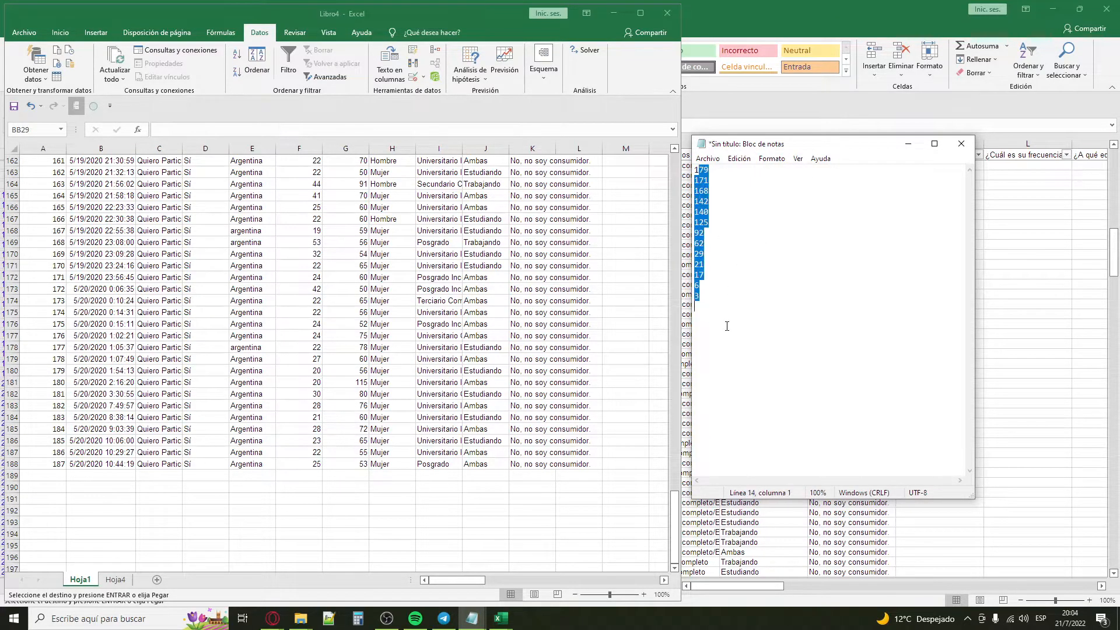
pyautogui.click(50, 441)
pyautogui.click(50, 405)
pyautogui.click(49, 371)
pyautogui.click(50, 336)
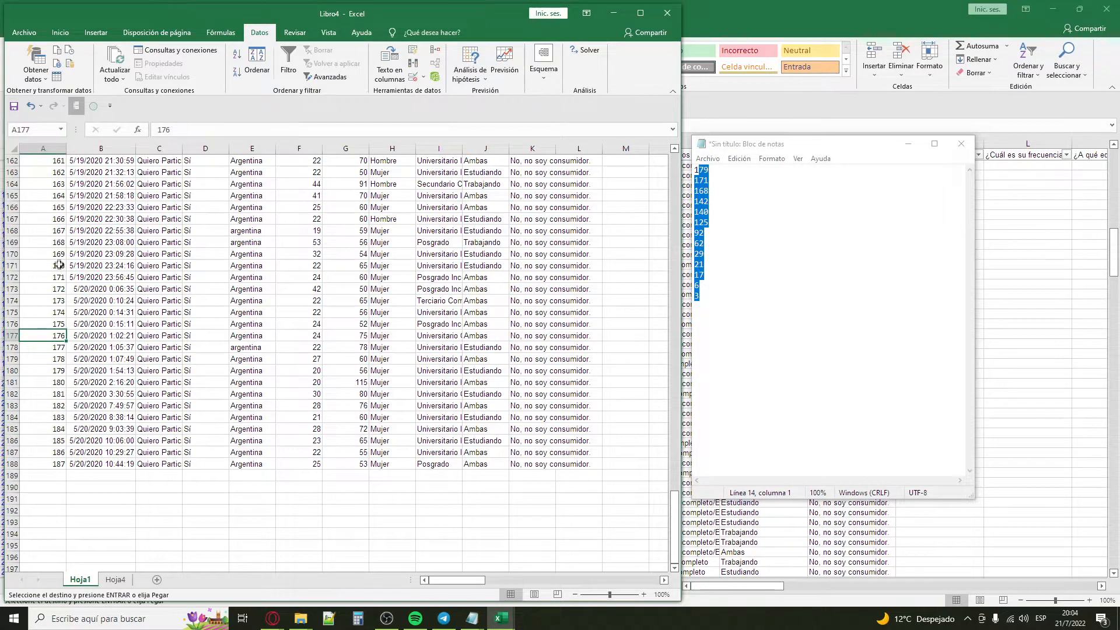
pyautogui.click(9, 301)
pyautogui.moveTo(8, 318); pyautogui.dragTo(8, 318)
pyautogui.click(235, 416)
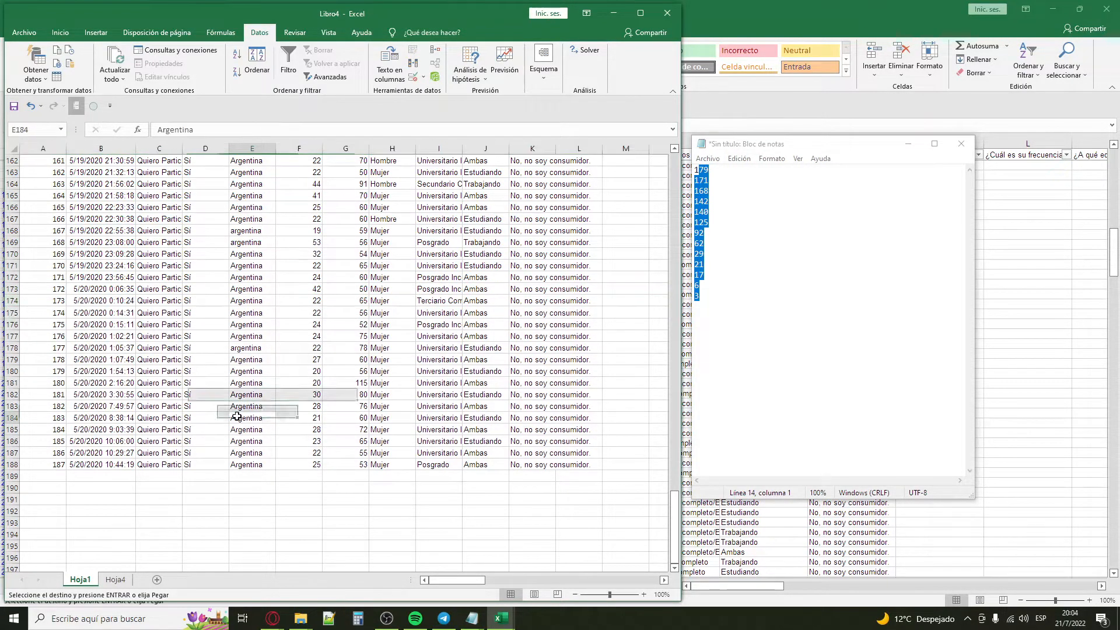
pyautogui.click(780, 243)
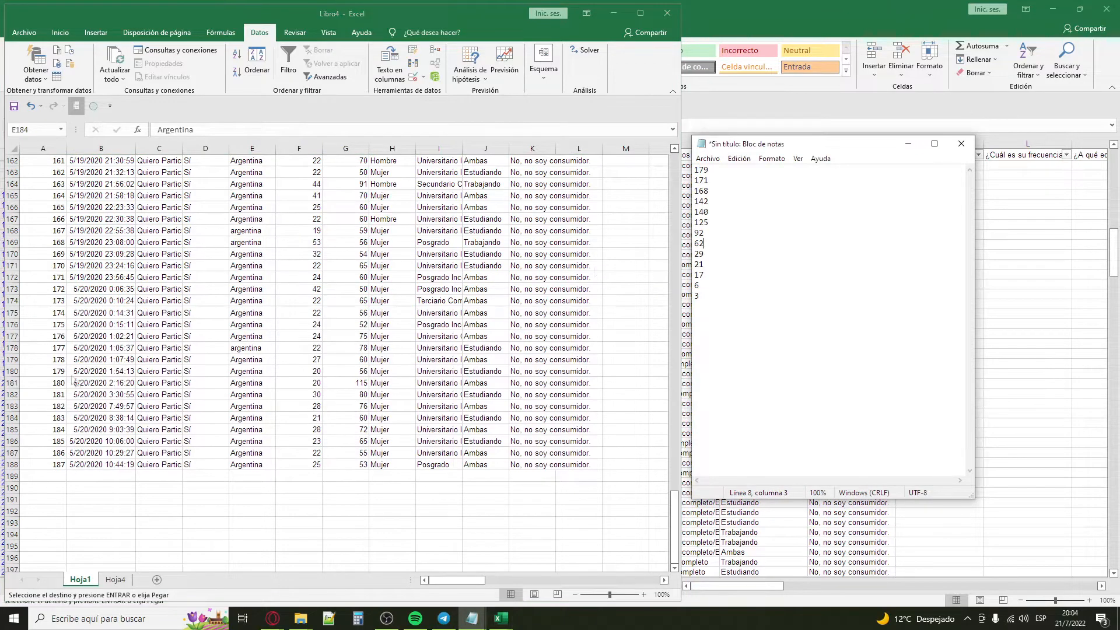
# Step: Delete the Hoja1 rows of respondents 179, 171, 168, 142, 140, 125, 92, 62, 29, 21, 17, 6 and 3
pyautogui.moveTo(713, 168); pyautogui.dragTo(670, 173)
pyautogui.click(58, 373)
pyautogui.click(27, 372)
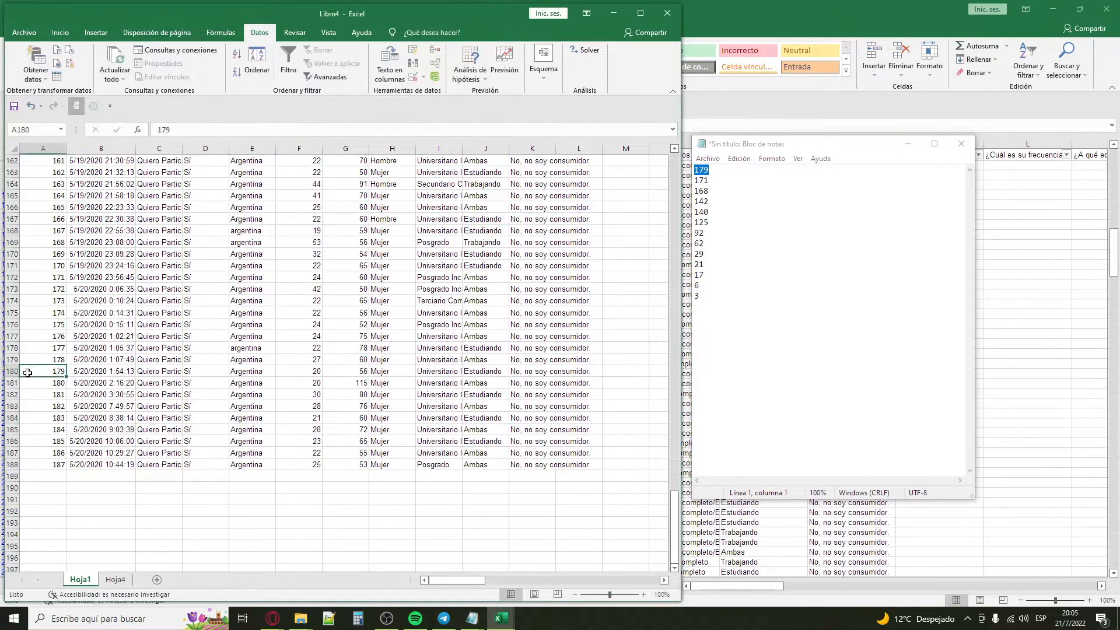
pyautogui.click(10, 371)
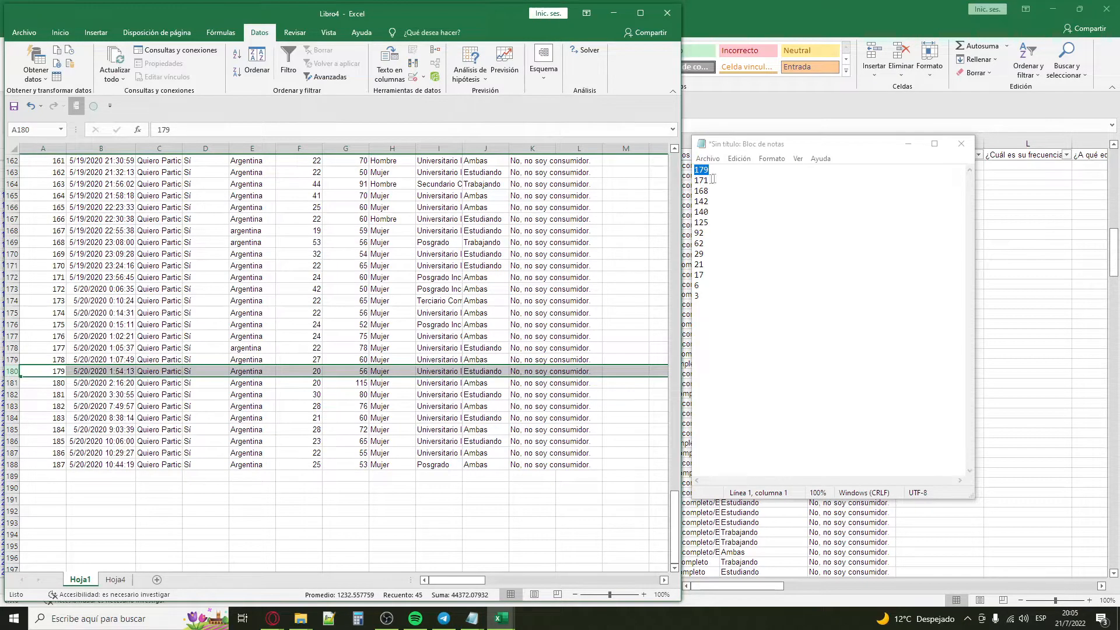
pyautogui.keyDown('ctrl'); pyautogui.click(9, 275); pyautogui.keyUp('ctrl')
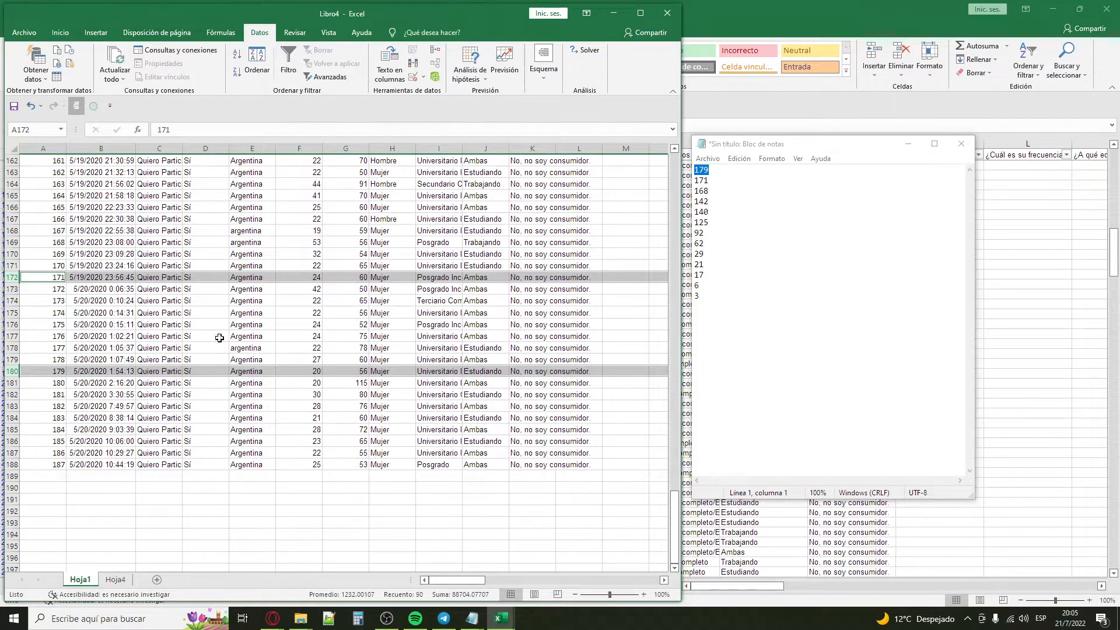
pyautogui.scroll(12, 93, 321)
pyautogui.keyDown('ctrl'); pyautogui.click(12, 358); pyautogui.keyUp('ctrl')
pyautogui.keyDown('ctrl'); pyautogui.click(11, 336); pyautogui.keyUp('ctrl')
pyautogui.scroll(17, 10, 350)
pyautogui.keyDown('ctrl'); pyautogui.click(7, 371); pyautogui.keyUp('ctrl')
pyautogui.scroll(7, 11, 350)
pyautogui.keyDown('ctrl'); pyautogui.click(11, 265); pyautogui.keyUp('ctrl')
pyautogui.scroll(13, 10, 265)
pyautogui.keyDown('ctrl'); pyautogui.click(11, 335); pyautogui.keyUp('ctrl')
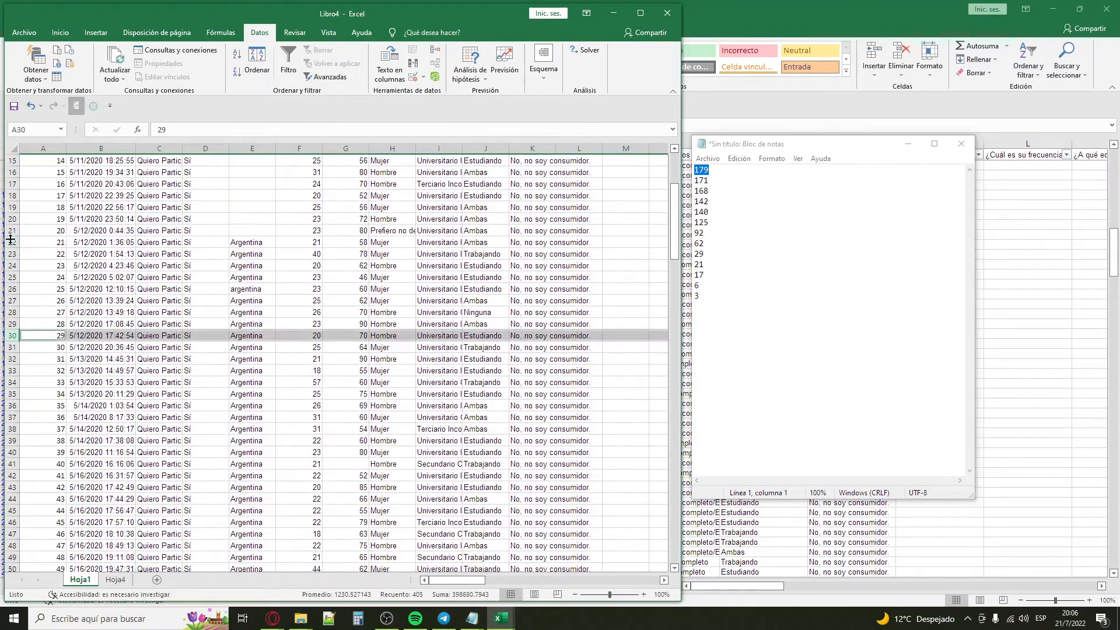
pyautogui.keyDown('ctrl'); pyautogui.click(10, 242); pyautogui.keyUp('ctrl')
pyautogui.keyDown('ctrl'); pyautogui.click(11, 195); pyautogui.keyUp('ctrl')
pyautogui.scroll(5, 11, 198)
pyautogui.keyDown('ctrl'); pyautogui.click(11, 230); pyautogui.keyUp('ctrl')
pyautogui.keyDown('ctrl'); pyautogui.click(7, 196); pyautogui.keyUp('ctrl')
pyautogui.scroll(-7, 202, 310)
pyautogui.scroll(7, 202, 310)
pyautogui.scroll(-7, 202, 310)
pyautogui.scroll(-20, 201, 310)
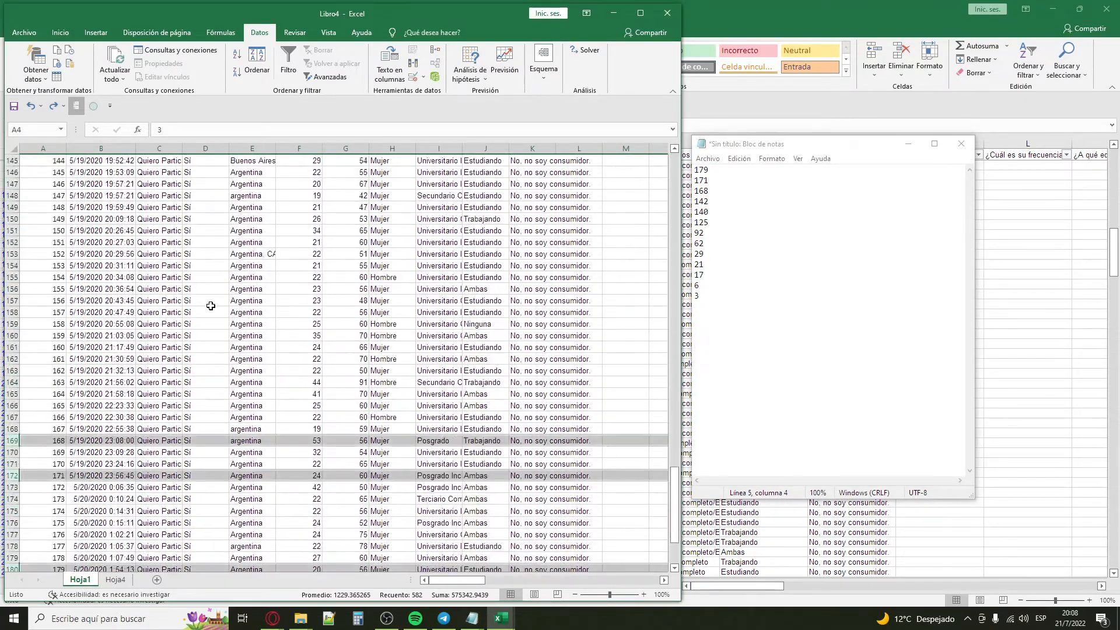
pyautogui.scroll(-6, 210, 306)
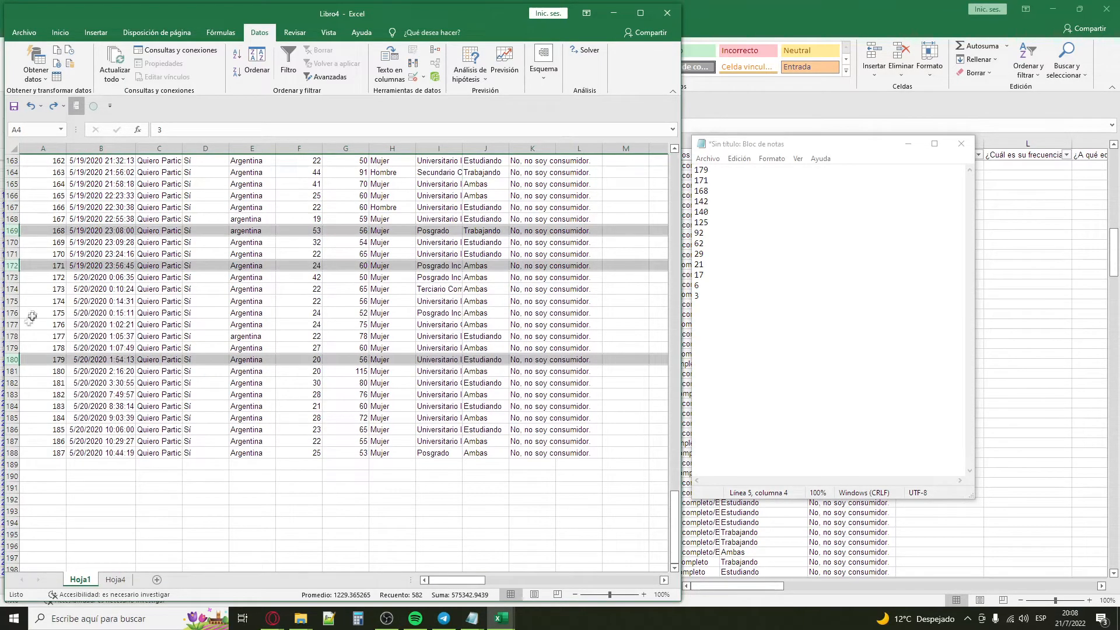
pyautogui.rightClick(10, 360)
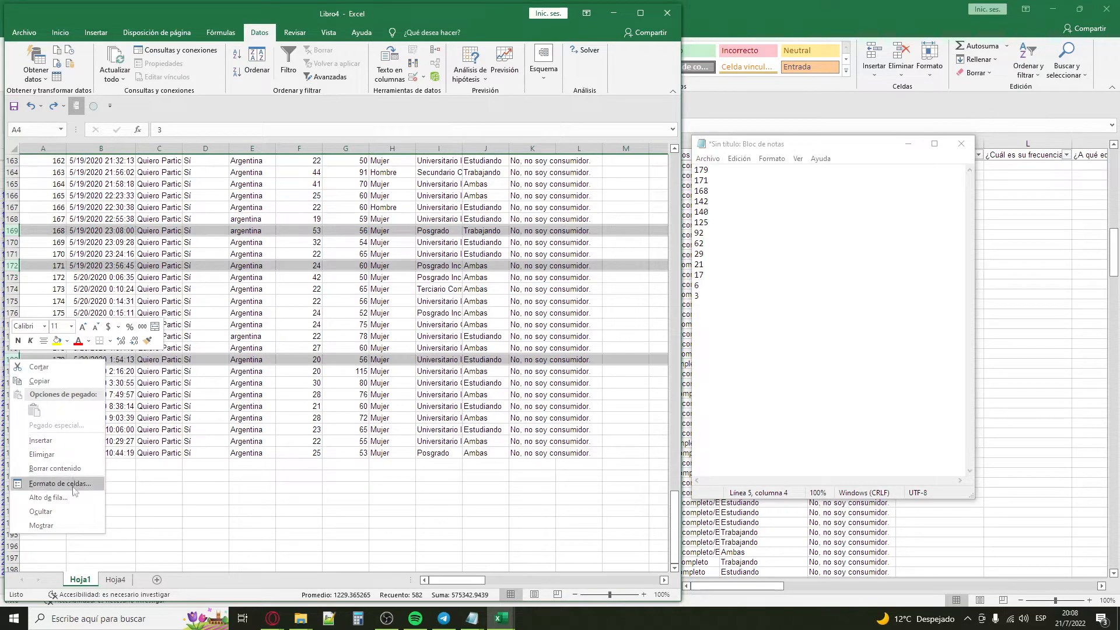
pyautogui.click(75, 456)
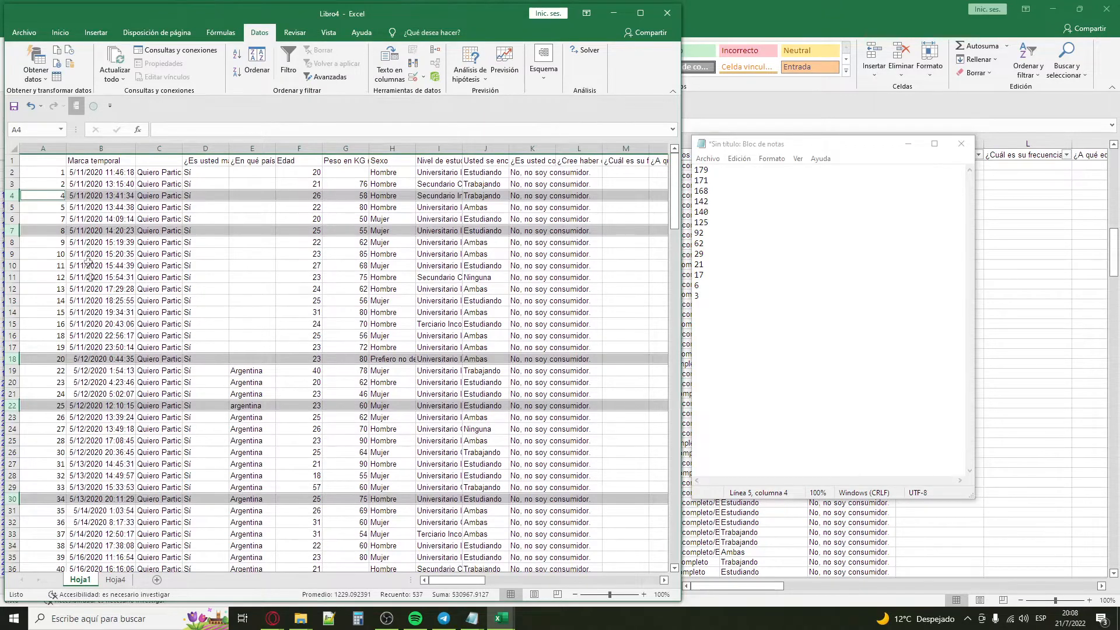
# Step: Select the remaining respondent data with its headers in B1:BA175 of Hoja1, leaving out the numbering column
pyautogui.click(250, 285)
pyautogui.click(102, 185)
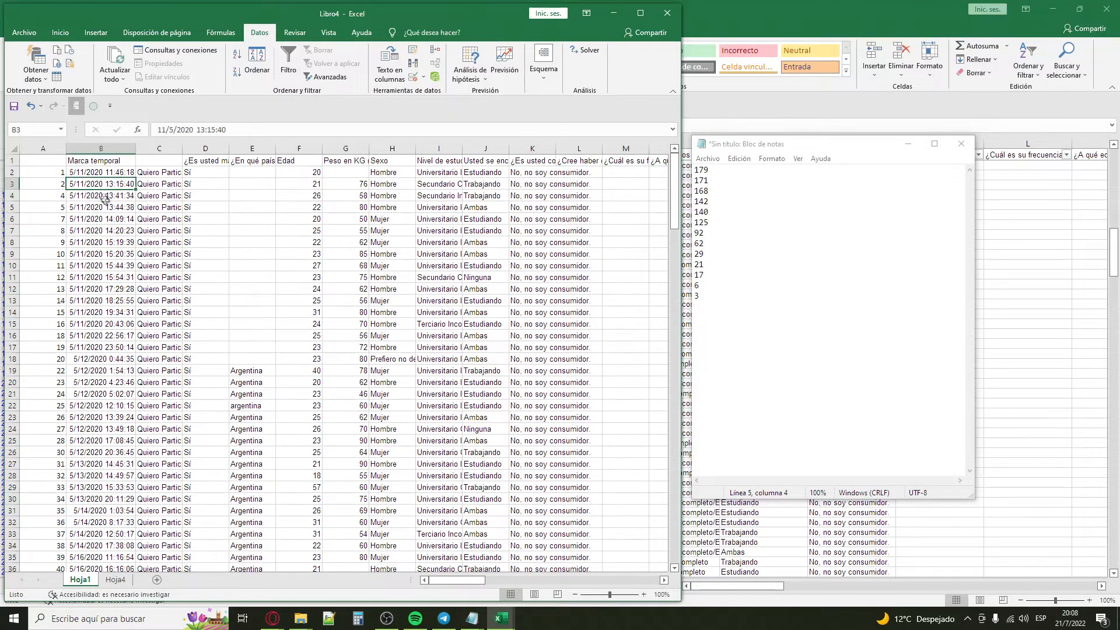
pyautogui.scroll(-3, 154, 245)
pyautogui.scroll(3, 190, 276)
pyautogui.click(32, 160)
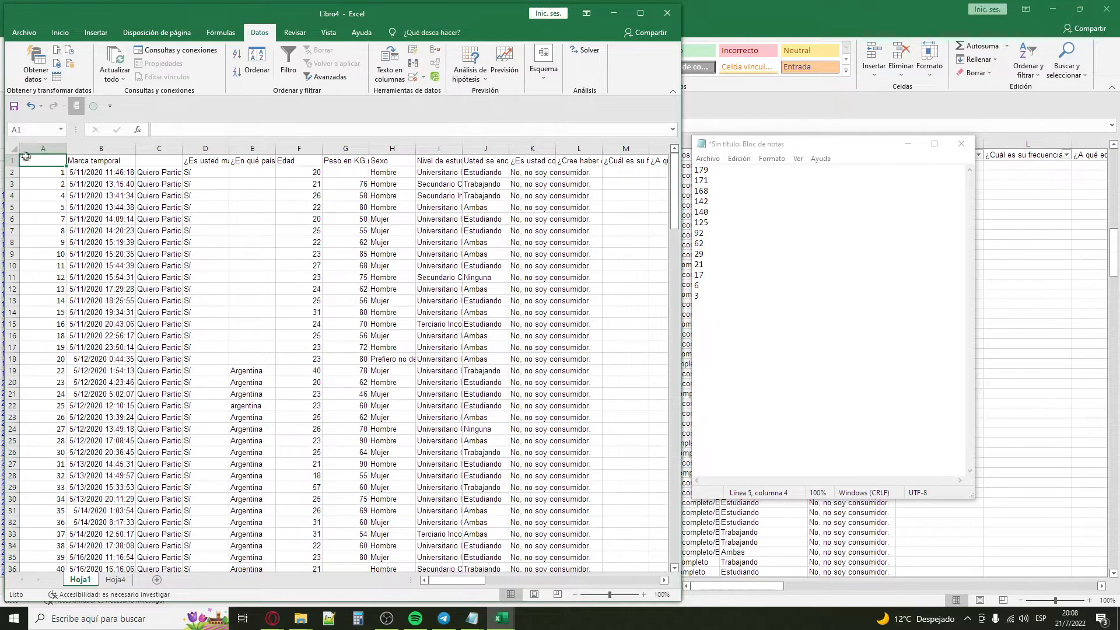
pyautogui.moveTo(71, 162); pyautogui.dragTo(519, 549)
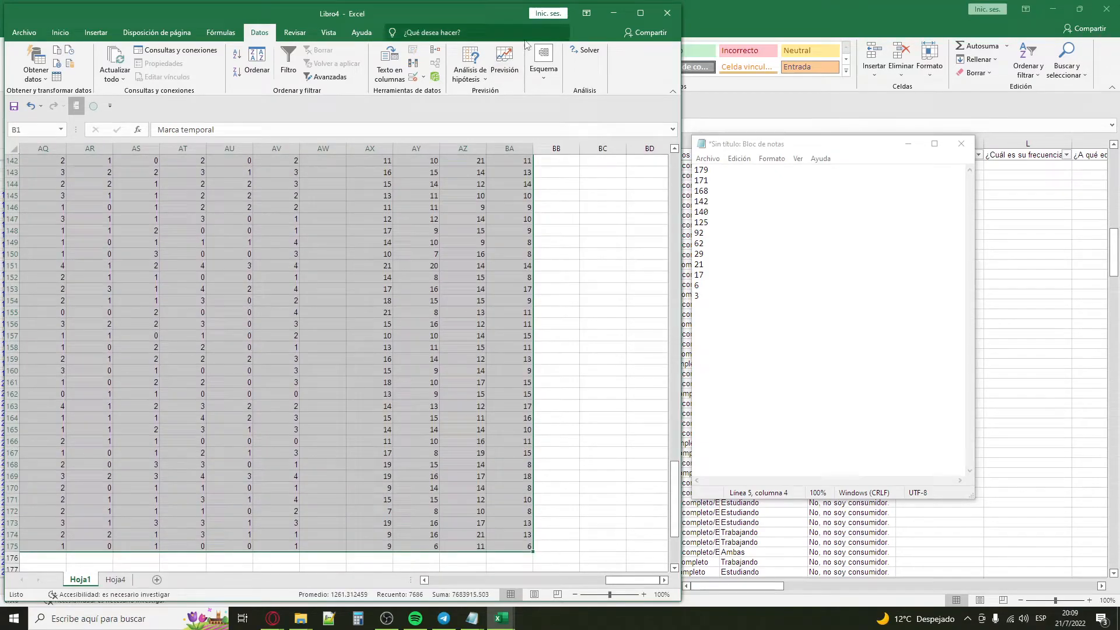
# Step: Minimise Libro4 and Notepad, and check the filter on the consumer question in Directo del Forms - Corregido
pyautogui.click(613, 13)
pyautogui.click(908, 143)
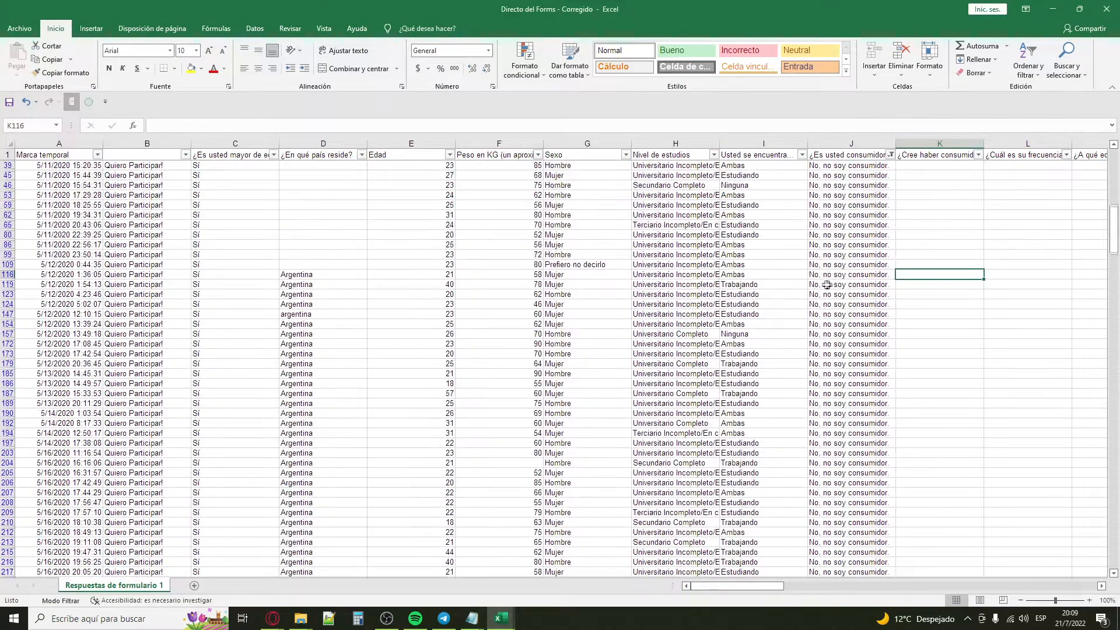
pyautogui.scroll(3, 827, 285)
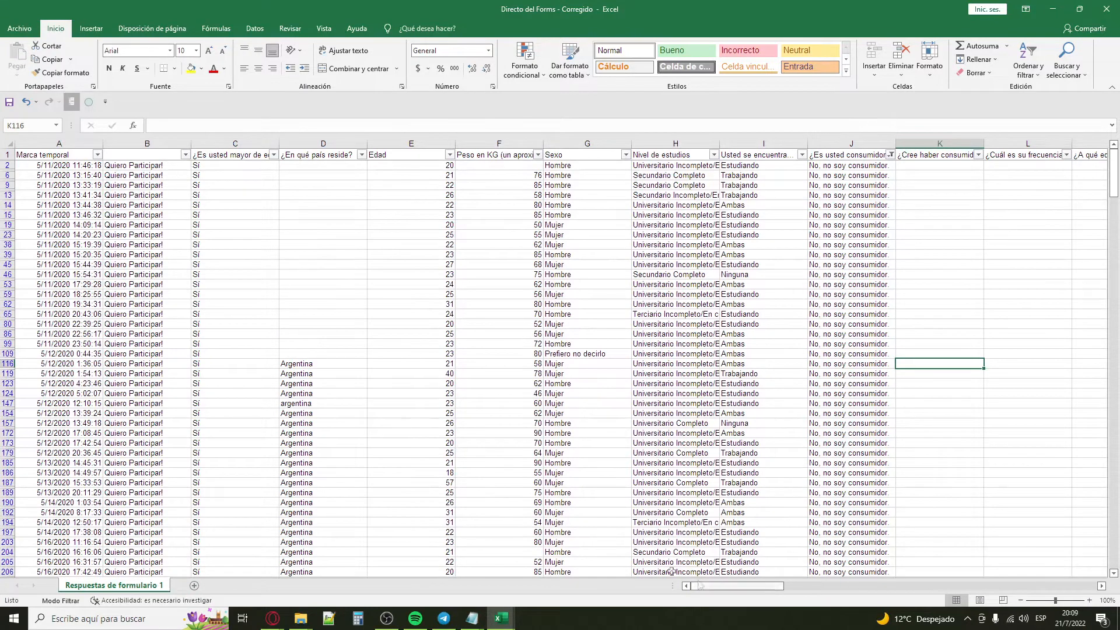
pyautogui.click(323, 244)
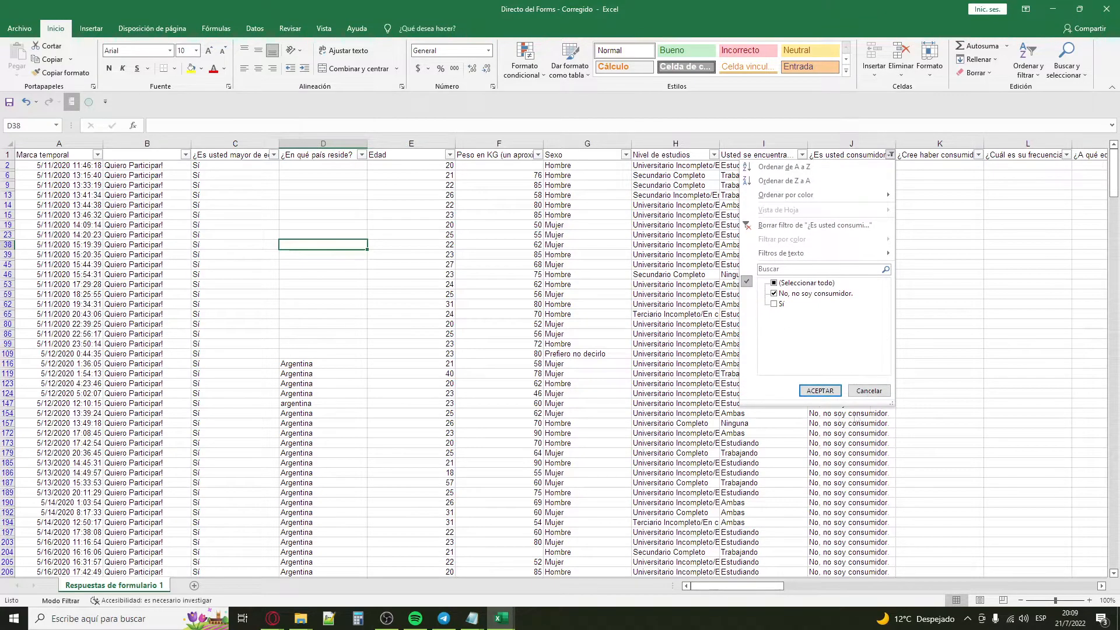
pyautogui.click(869, 390)
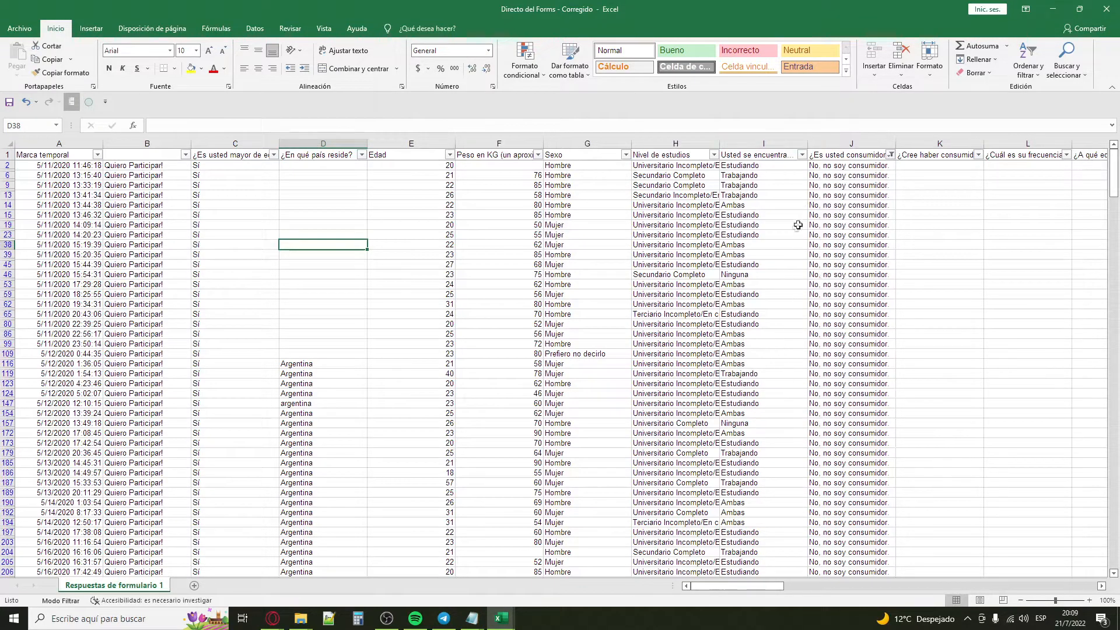
# Step: Delete all filtered non-consumer rows, from row 2 through row 362, in Respuestas de formulario 1
pyautogui.click(6, 166)
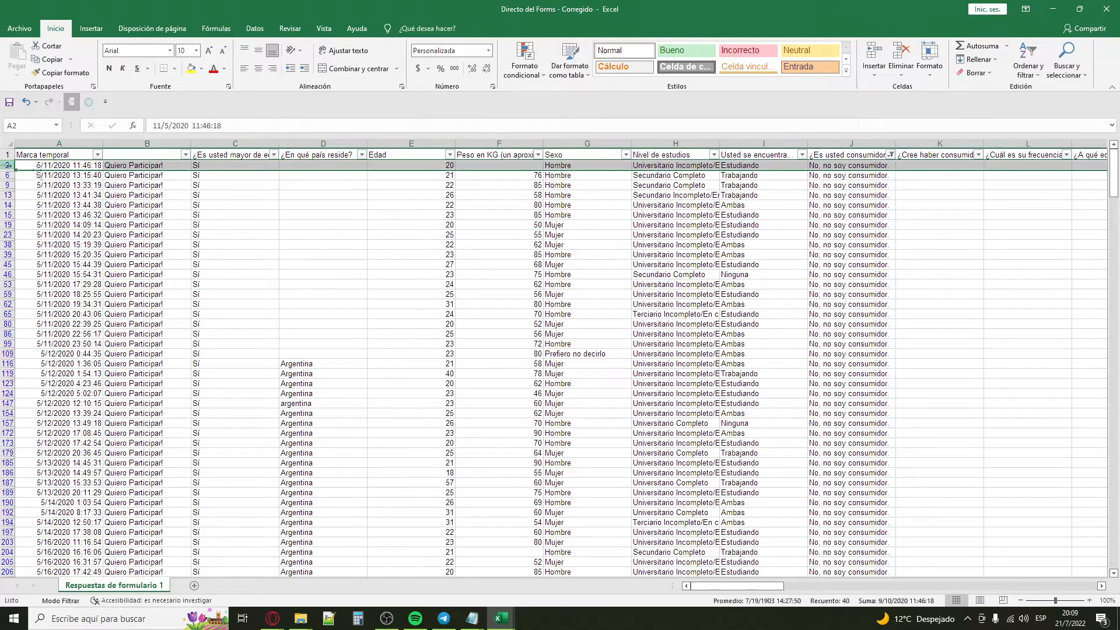
pyautogui.moveTo(1114, 175); pyautogui.dragTo(1114, 544)
pyautogui.keyDown('shift'); pyautogui.click(7, 573); pyautogui.keyUp('shift')
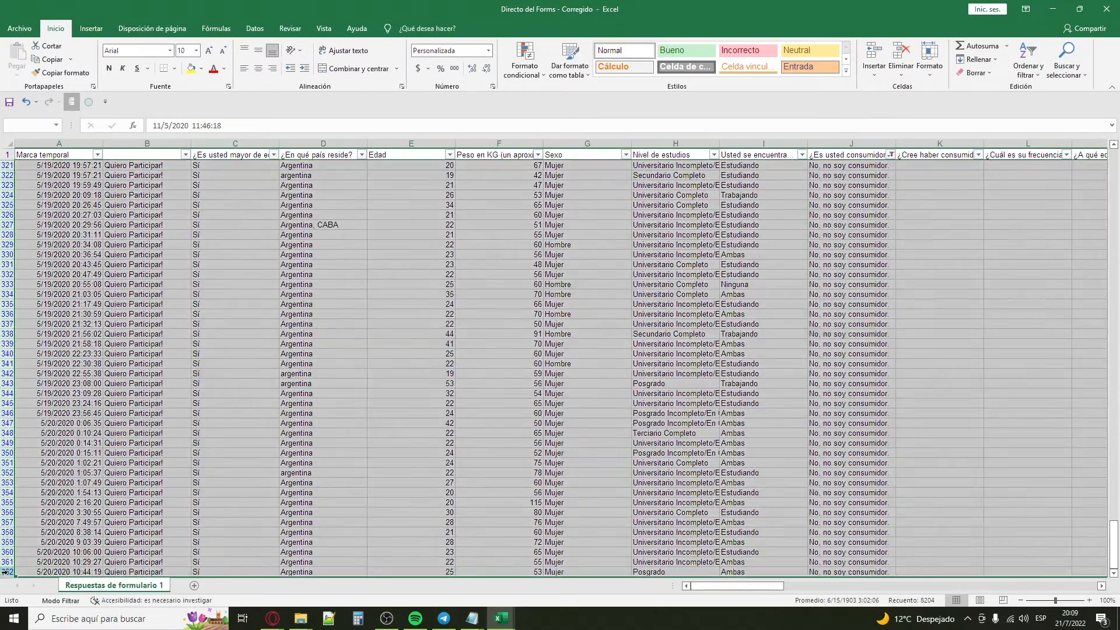
pyautogui.rightClick(7, 450)
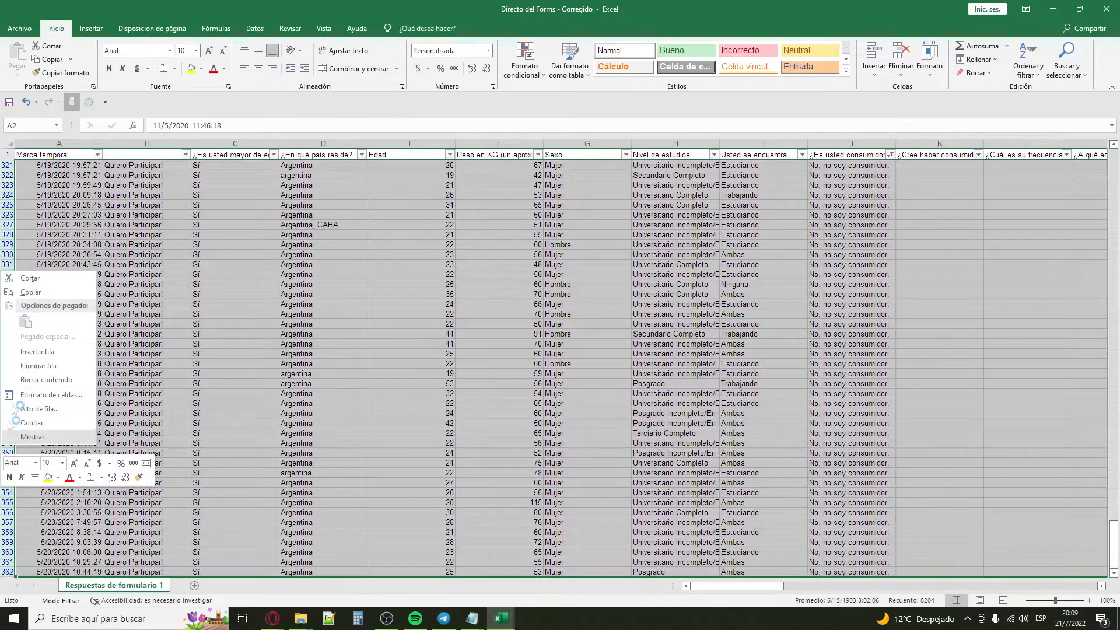
pyautogui.click(38, 366)
# Step: Select A176, the first empty cell below the headers in Respuestas de formulario 1
pyautogui.scroll(20, 500, 220)
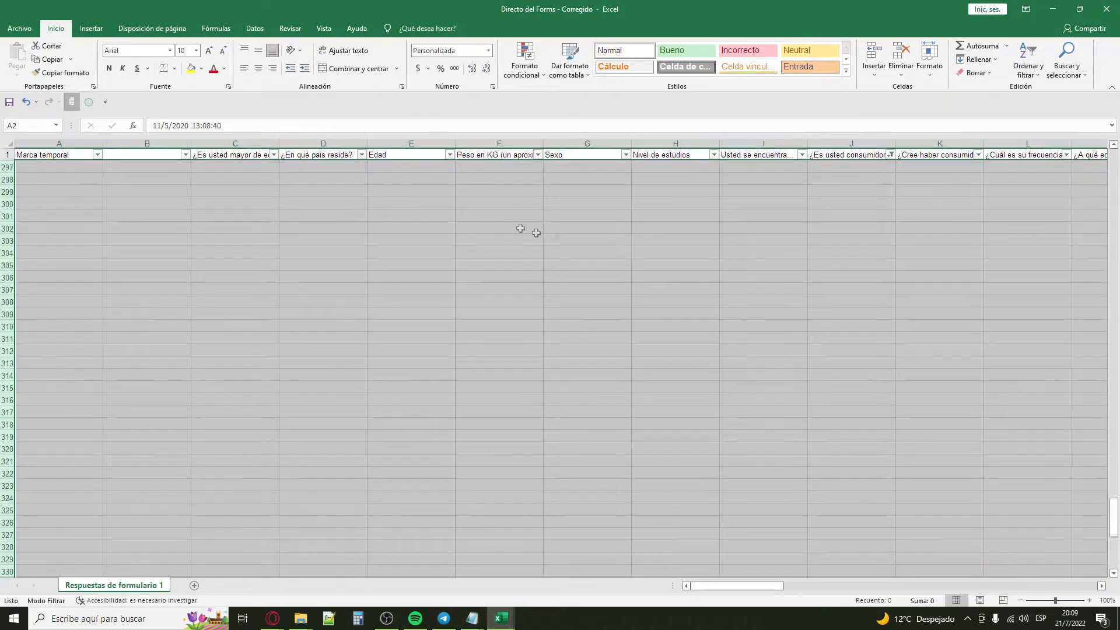
pyautogui.moveTo(1115, 453); pyautogui.dragTo(1115, 178)
pyautogui.click(323, 253)
pyautogui.click(9, 168)
pyautogui.click(24, 167)
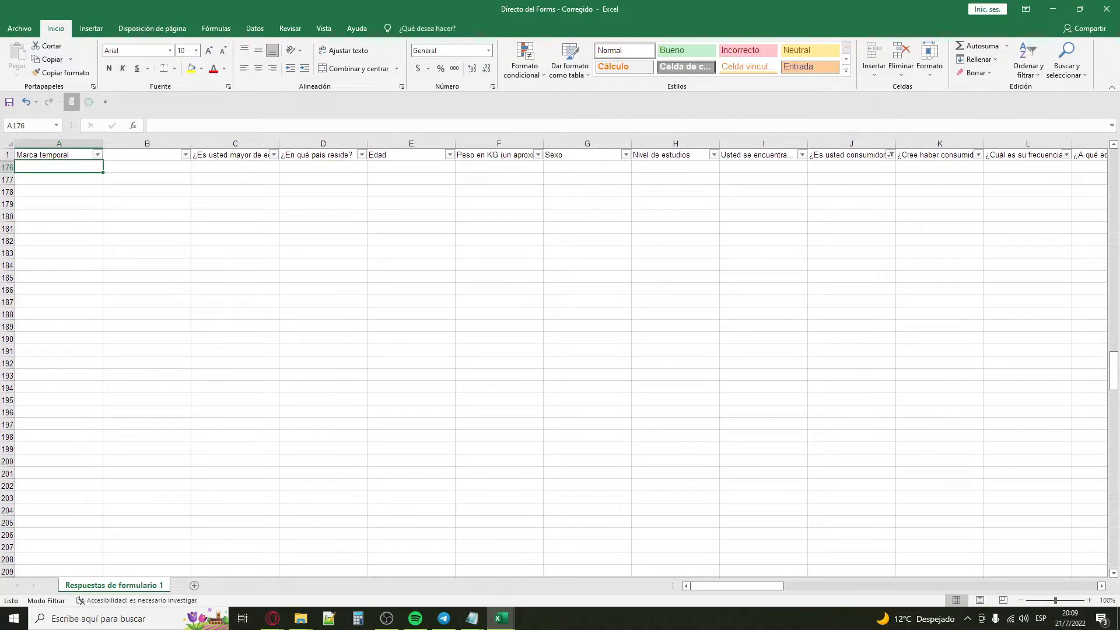
# Step: Switch to Libro4, copy the selected Hoja1 data, and return to the Directo del Forms - Corregido workbook
pyautogui.moveTo(501, 618)
pyautogui.click(563, 563)
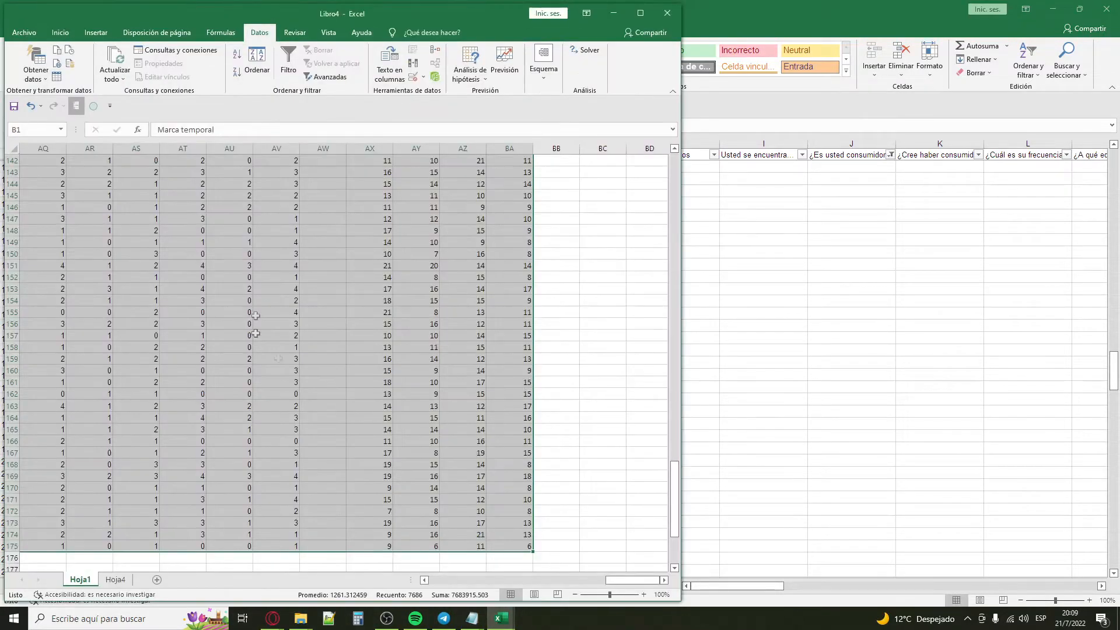
pyautogui.scroll(-1, 461, 300)
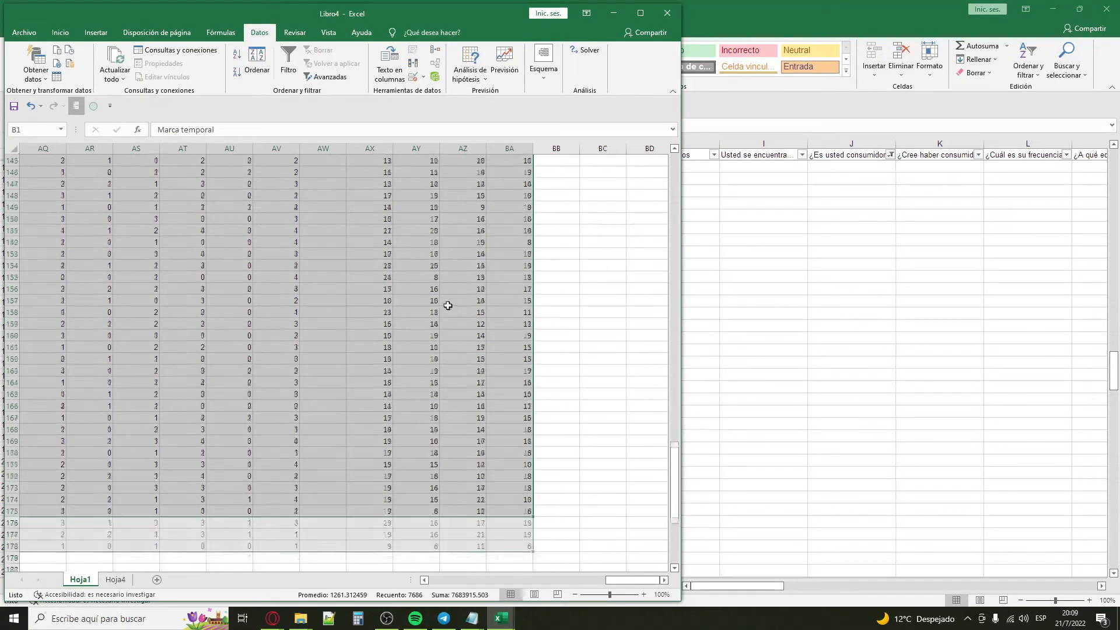
pyautogui.hotkey('ctrl', 'c')
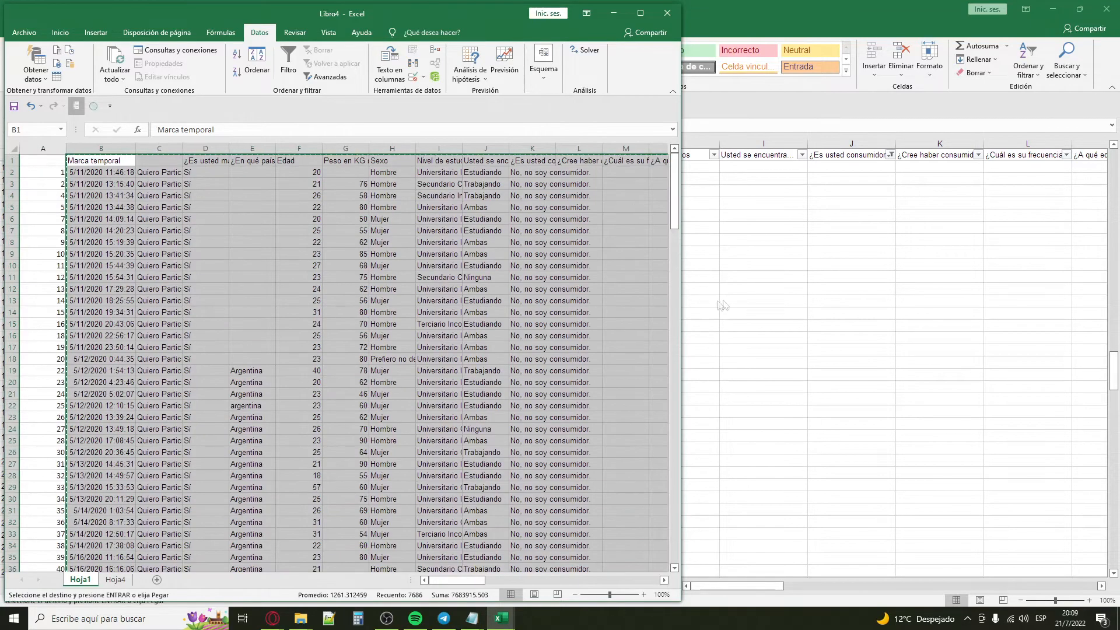
pyautogui.click(776, 271)
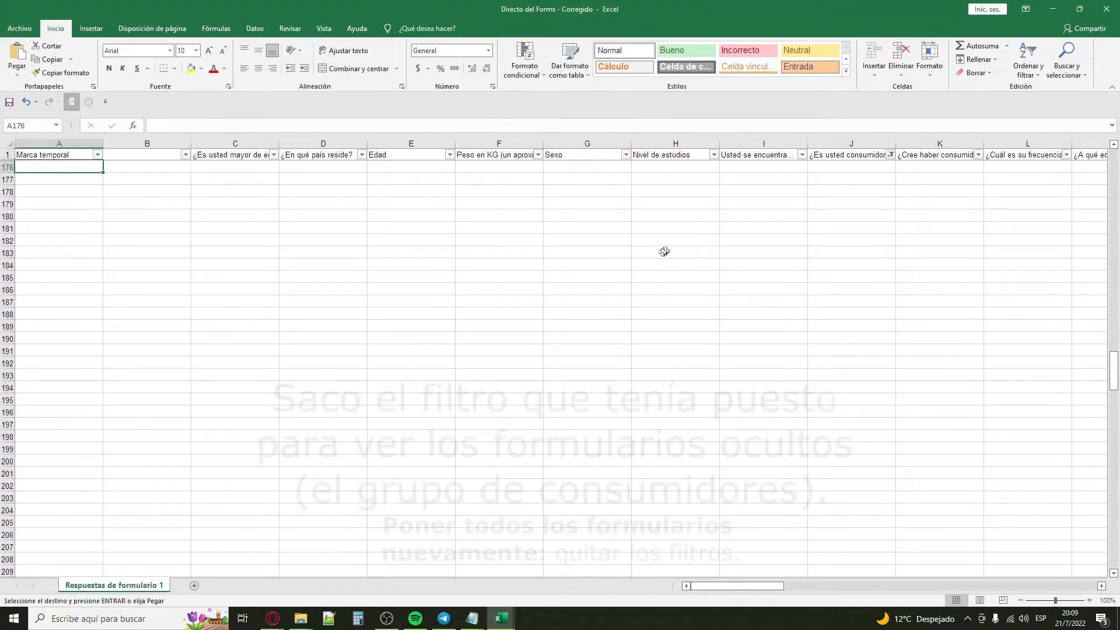
# Step: Show all answers in the consumer-question filter and paste the copied non-consumer data at A176, below the consumer rows
pyautogui.click(890, 154)
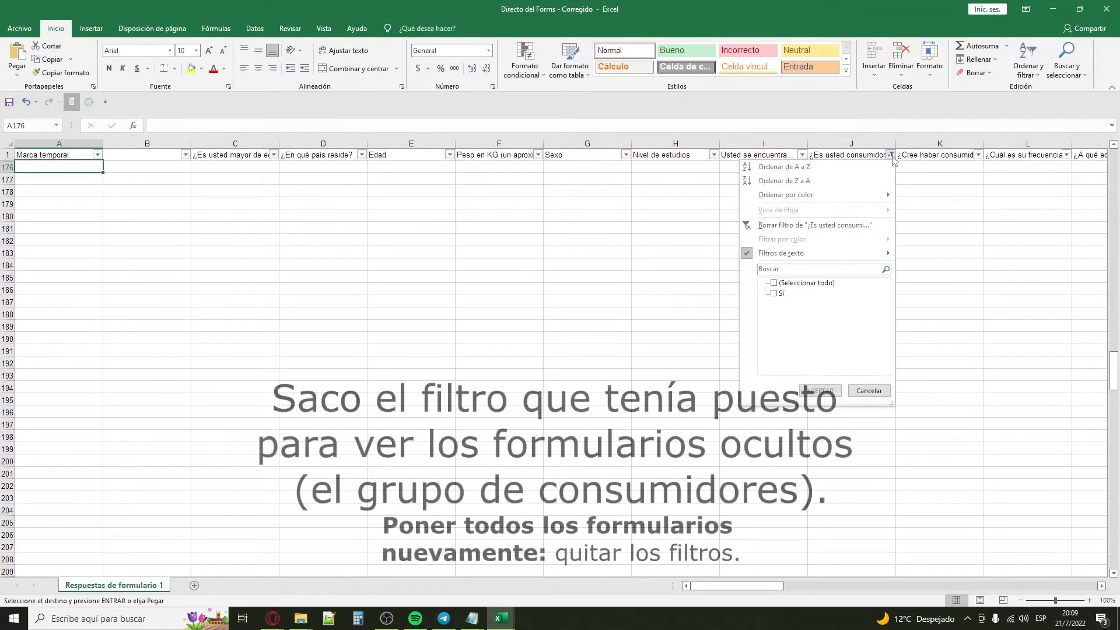
pyautogui.click(776, 283)
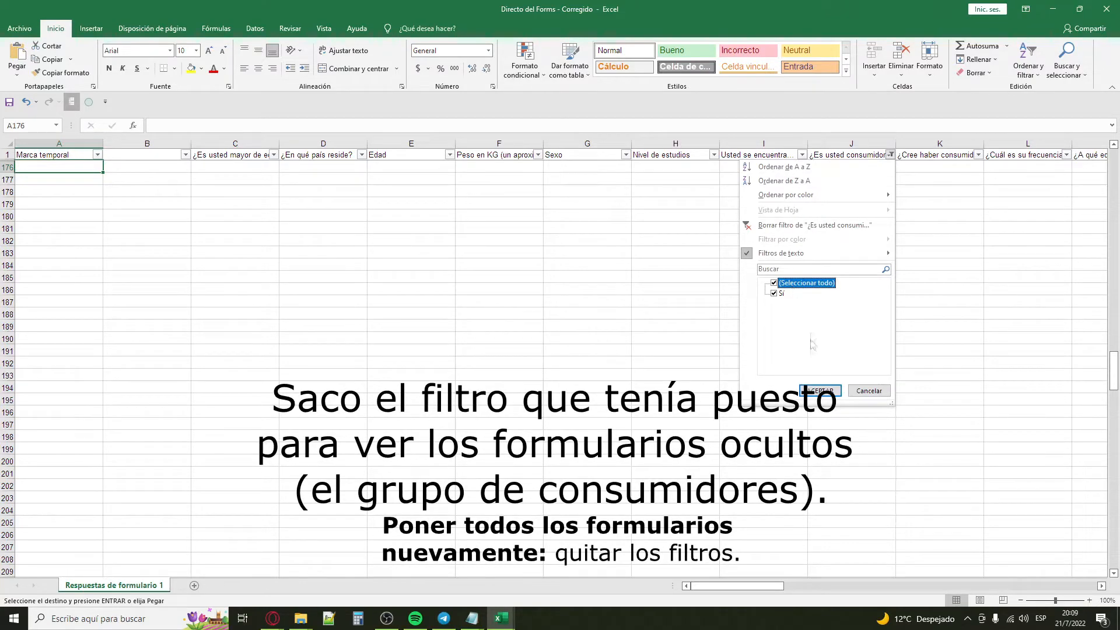
pyautogui.click(820, 391)
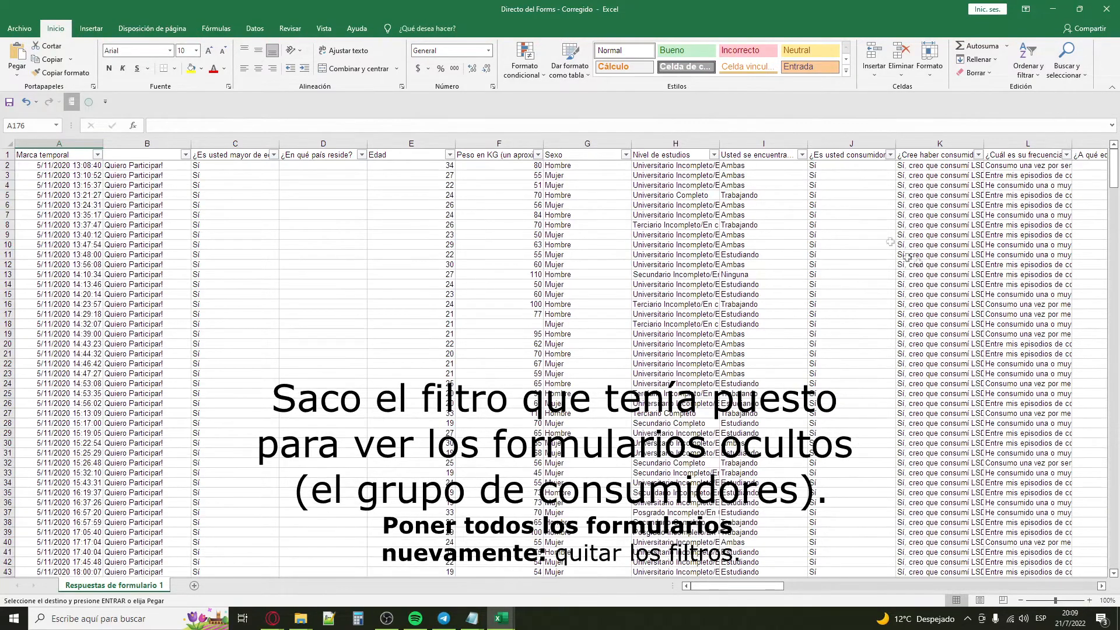
pyautogui.moveTo(1113, 225); pyautogui.dragTo(1113, 328)
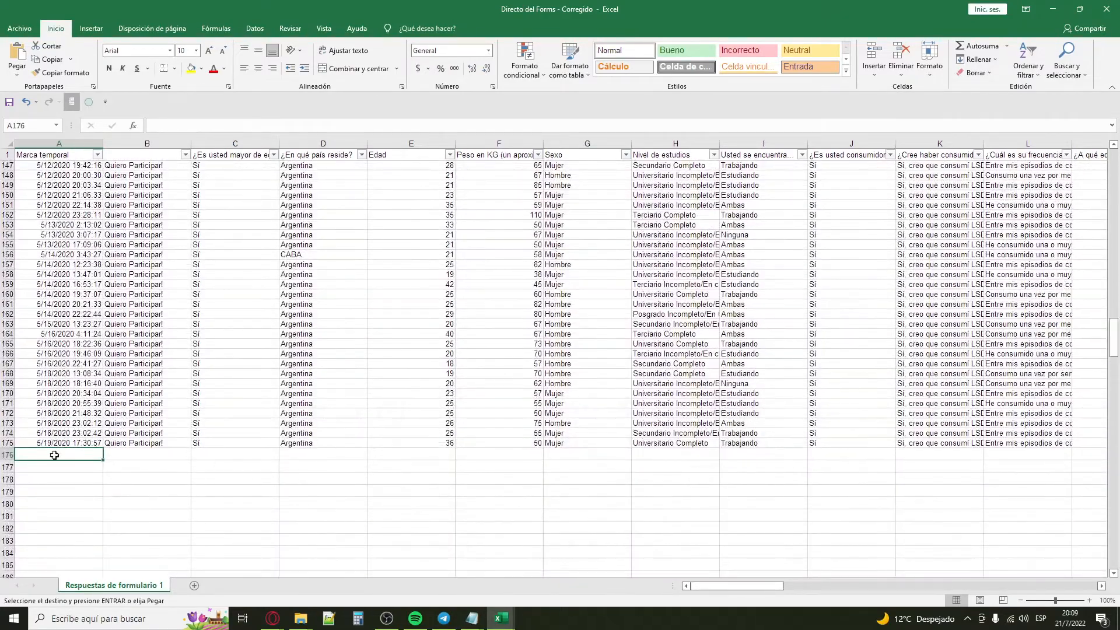
pyautogui.press('Return')
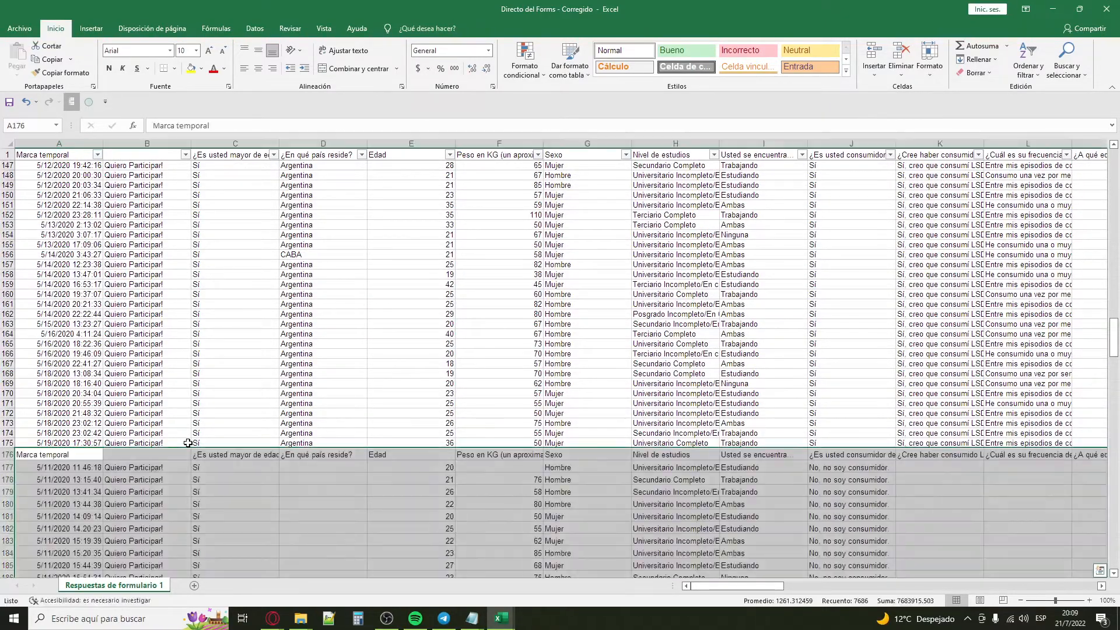
# Step: Delete the duplicate header row 176 above the pasted non-consumer data
pyautogui.click(65, 456)
pyautogui.click(4, 457)
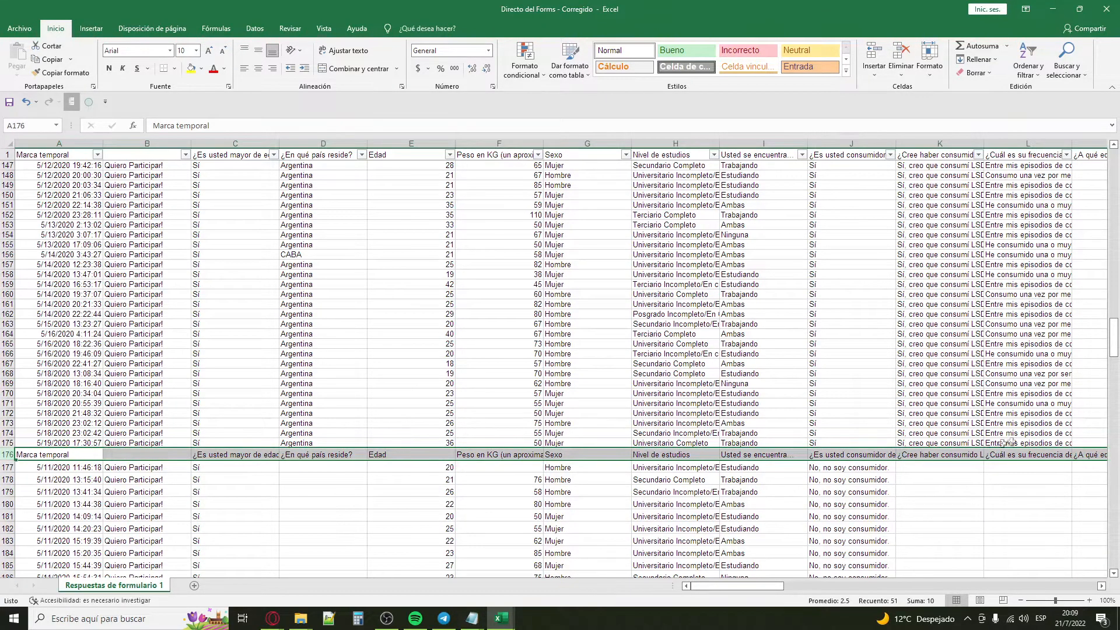
pyautogui.rightClick(6, 456)
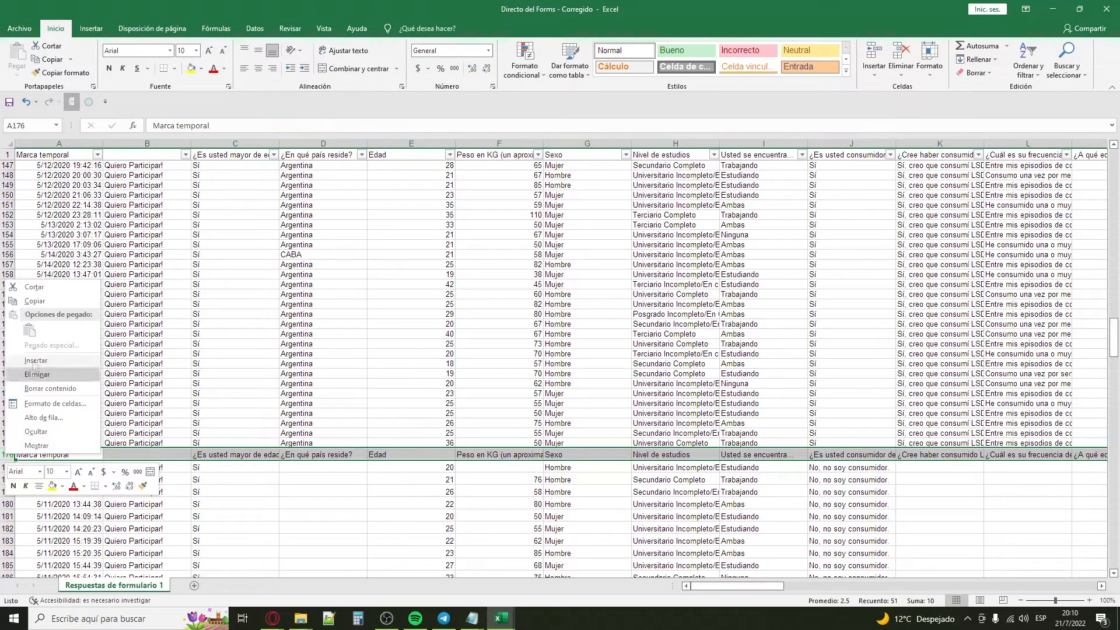
pyautogui.click(55, 379)
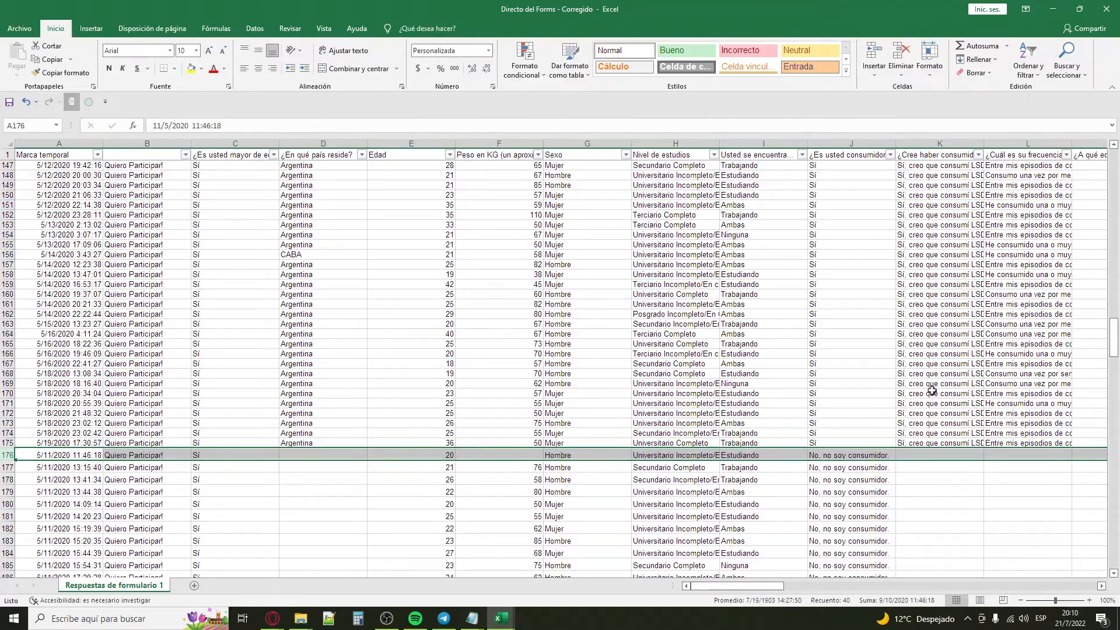
pyautogui.click(727, 423)
# Step: Filter the "¿Es usted consumidor" column to show only the Sí answers
pyautogui.scroll(5, 936, 395)
pyautogui.moveTo(1114, 330); pyautogui.dragTo(1118, 102)
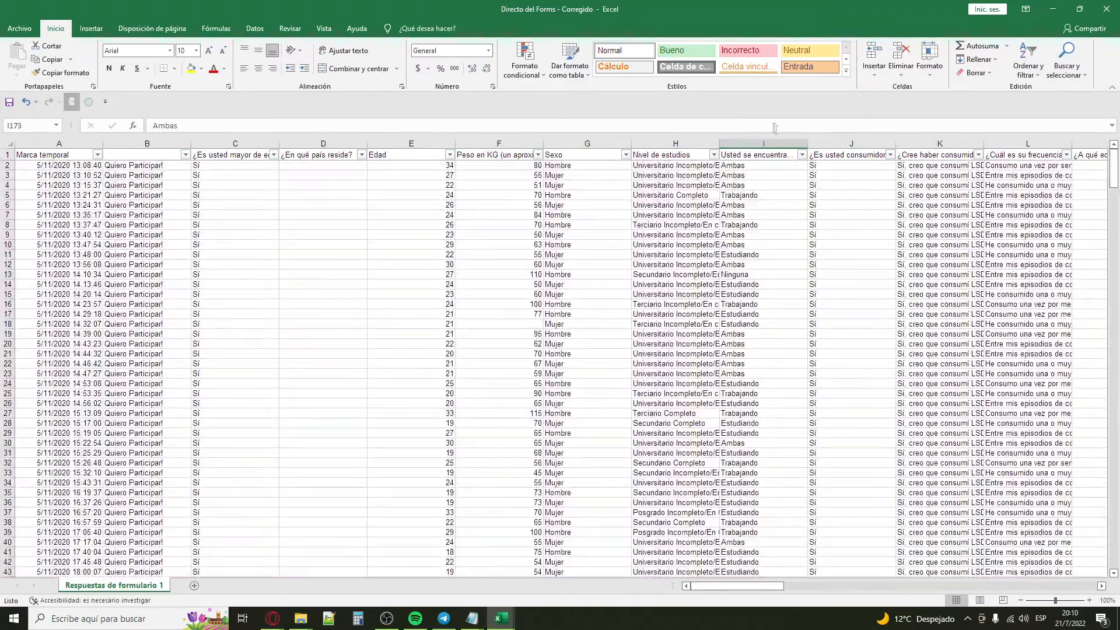
pyautogui.click(889, 154)
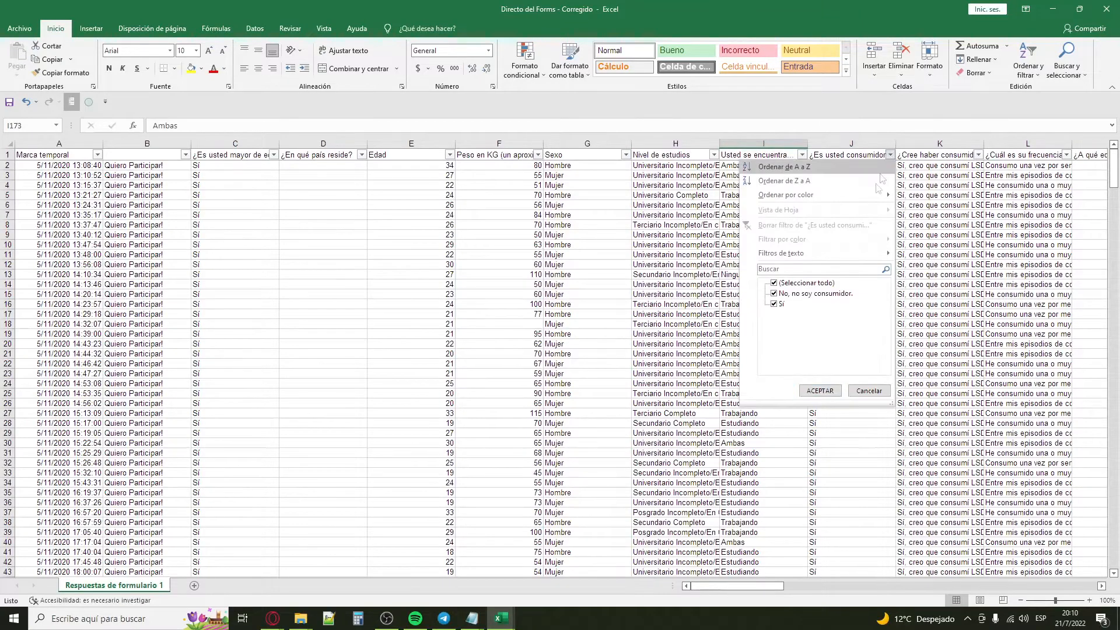
pyautogui.click(819, 284)
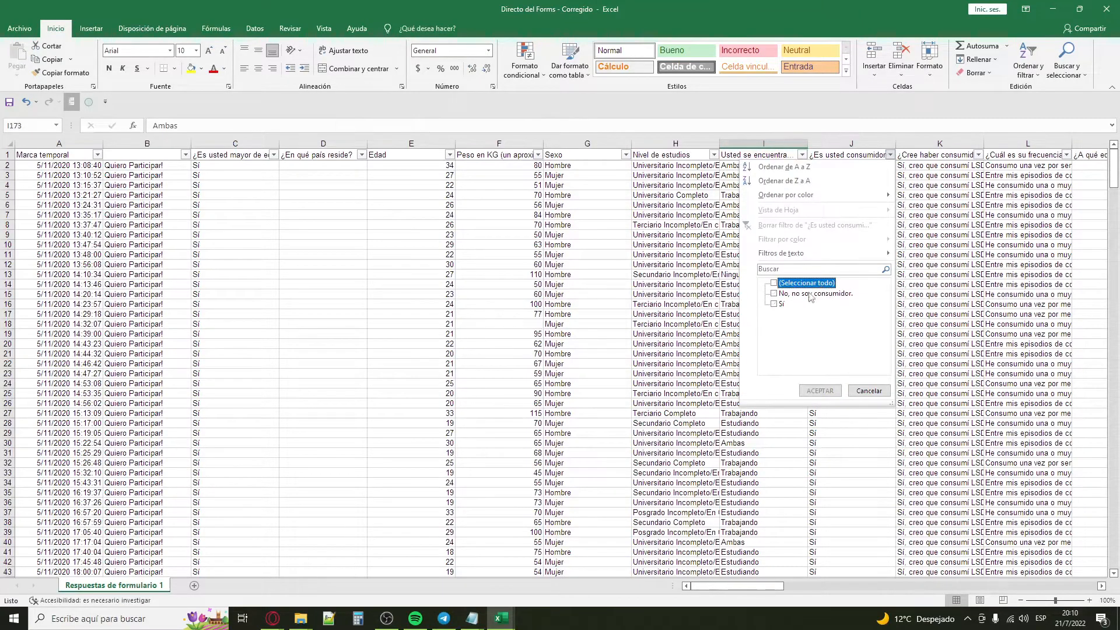
pyautogui.click(774, 304)
pyautogui.click(819, 390)
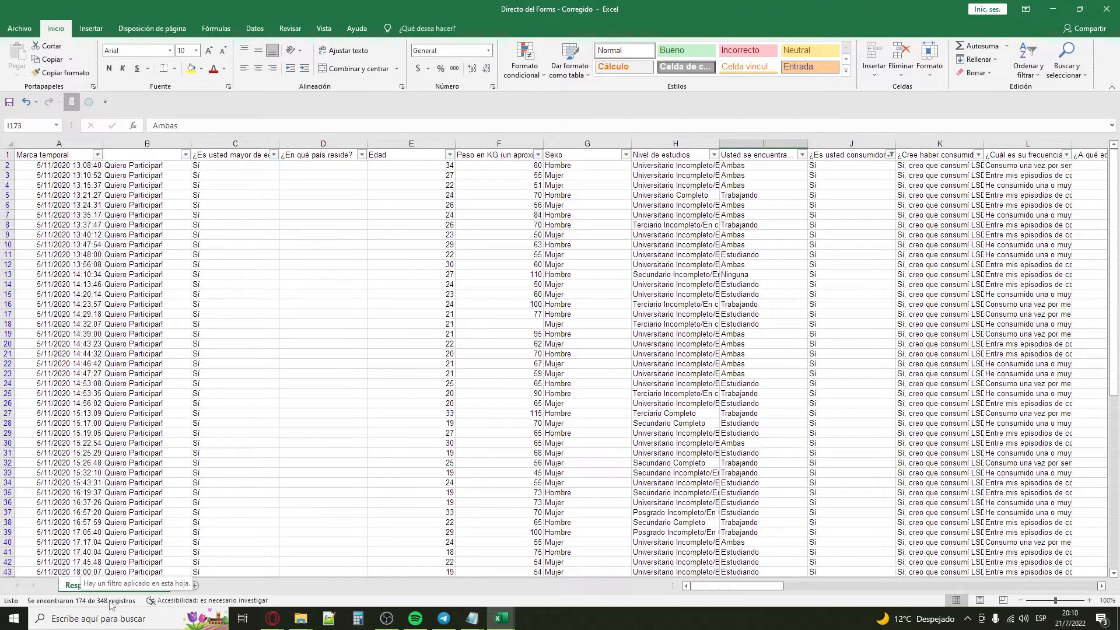
# Step: Switch the consumer-question filter to "No, no soy consumidor." only and review the filtered rows down to the last one
pyautogui.click(890, 155)
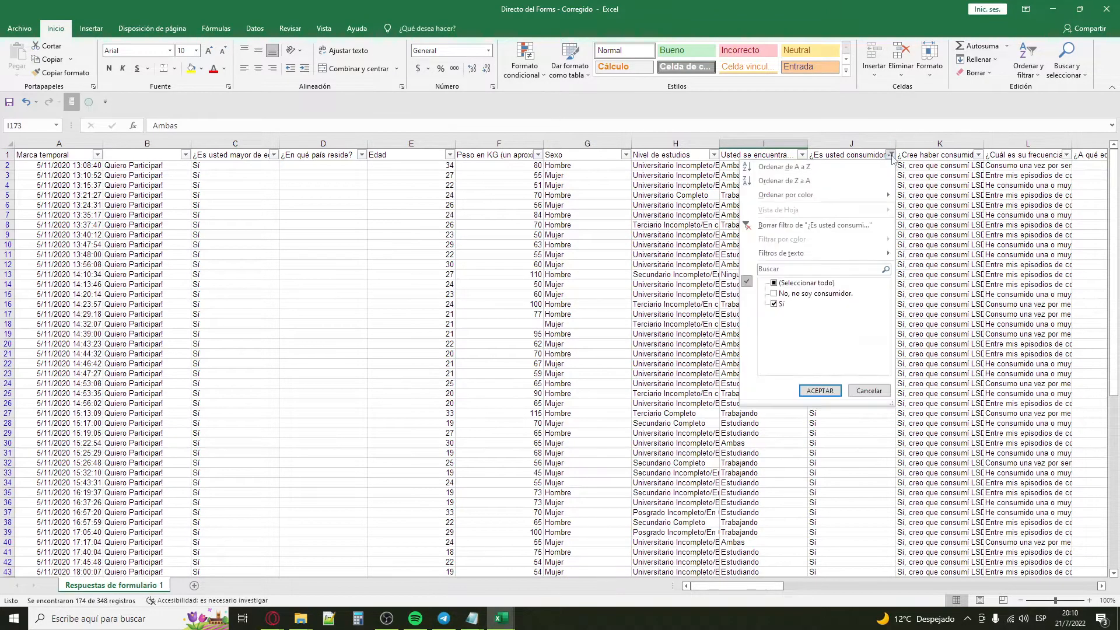
pyautogui.click(794, 294)
pyautogui.click(775, 305)
pyautogui.click(814, 393)
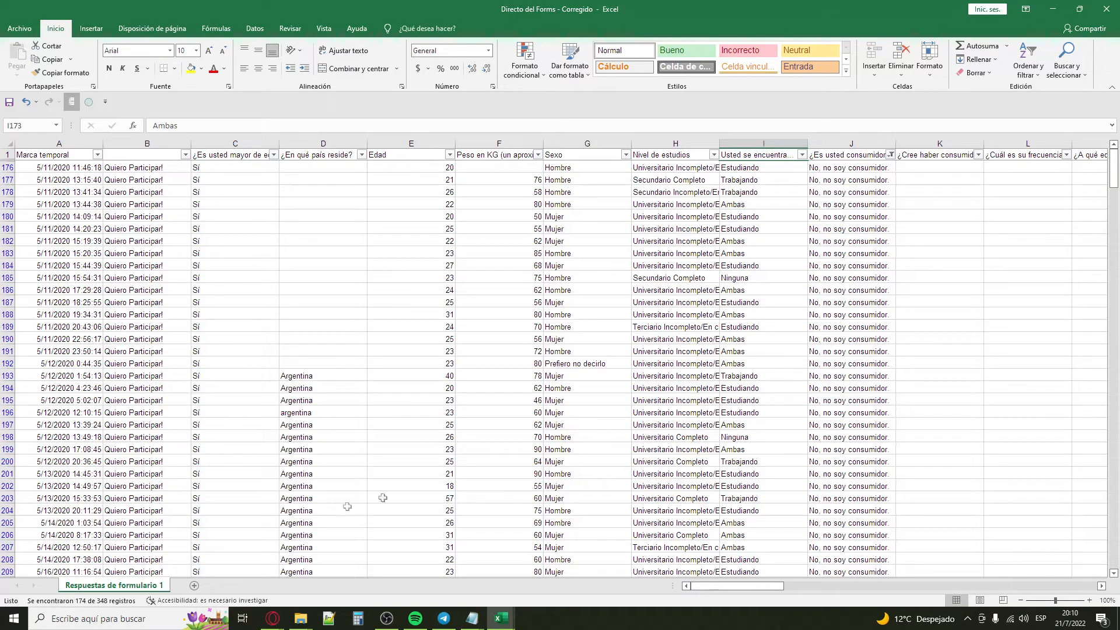
pyautogui.scroll(-3, 900, 448)
pyautogui.scroll(3, 939, 456)
pyautogui.scroll(-15, 908, 238)
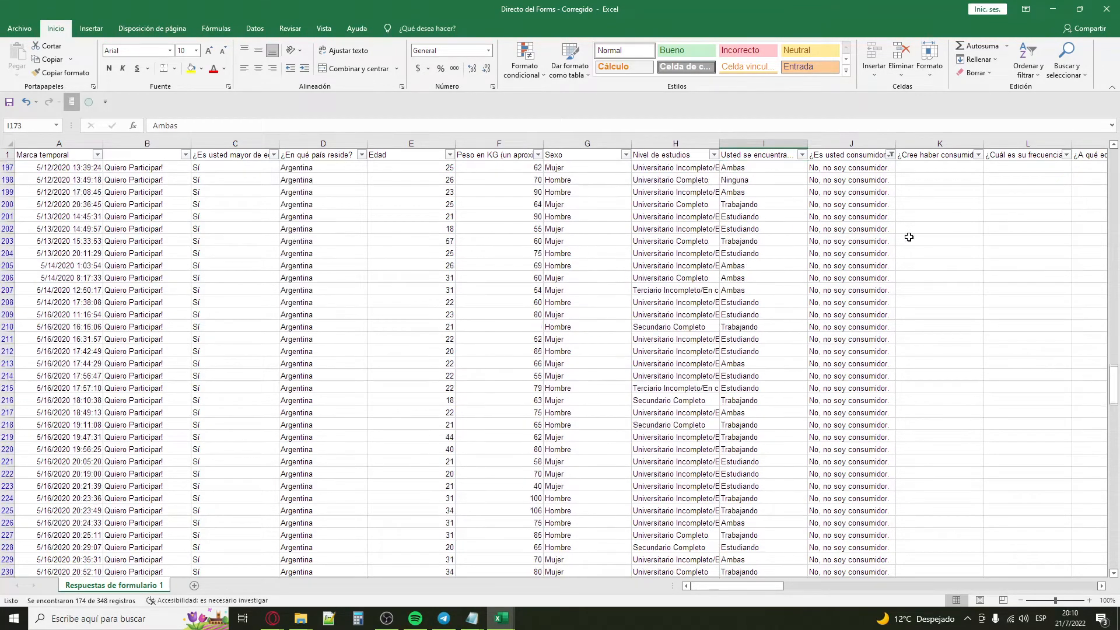
pyautogui.scroll(-20, 950, 300)
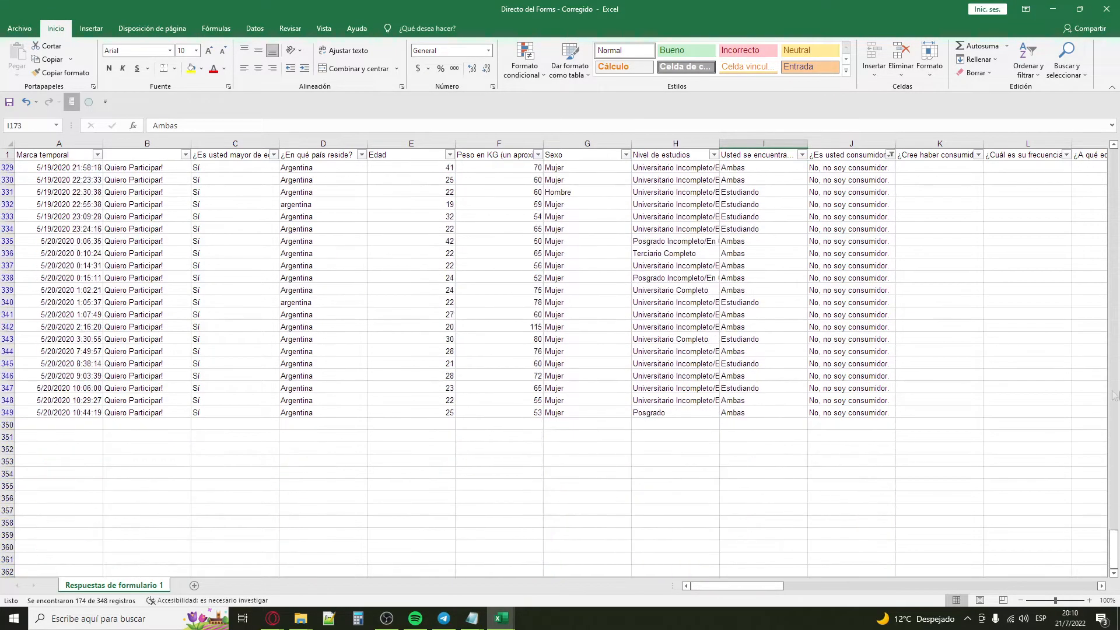
# Step: Show all answers in the consumer-question filter again and return to the first rows of the responses
pyautogui.click(891, 155)
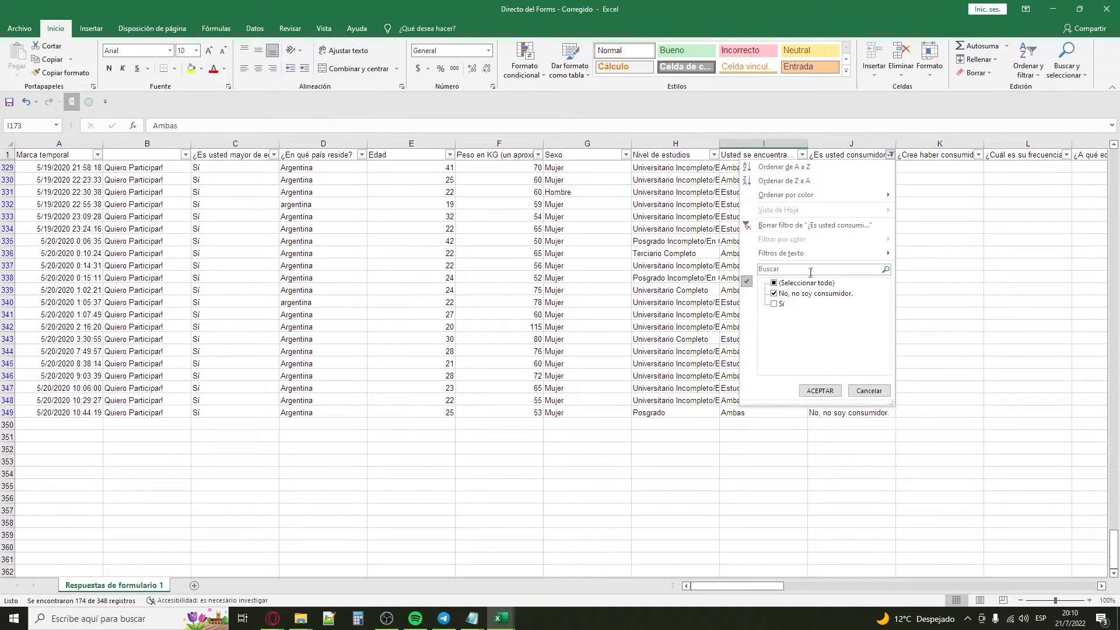
pyautogui.click(819, 390)
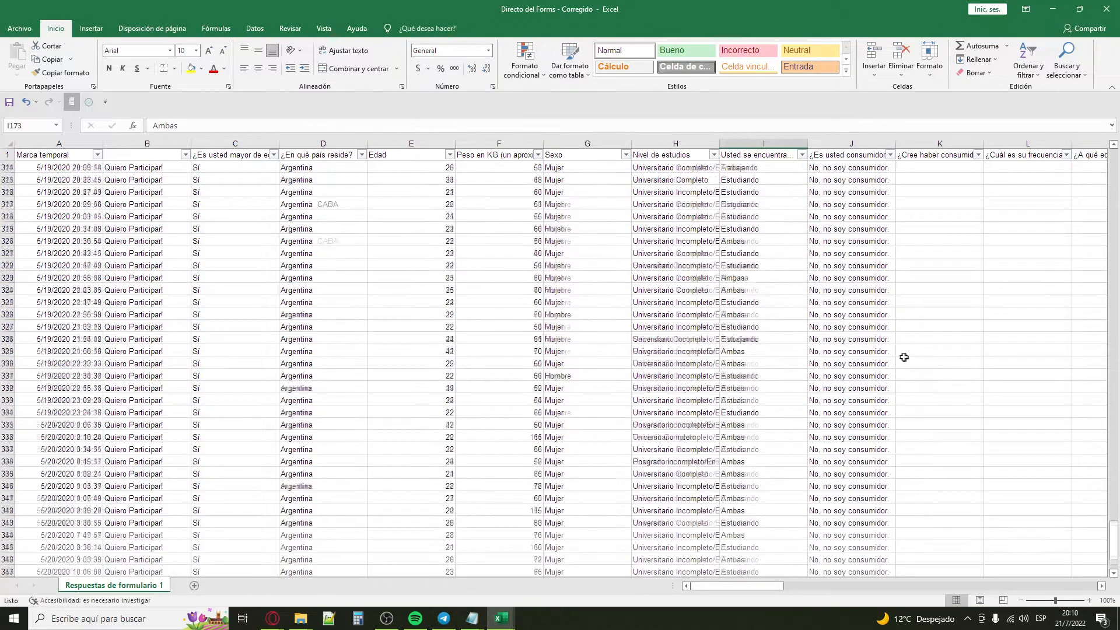
pyautogui.scroll(5, 965, 377)
pyautogui.moveTo(1114, 464); pyautogui.dragTo(1115, 136)
pyautogui.click(172, 233)
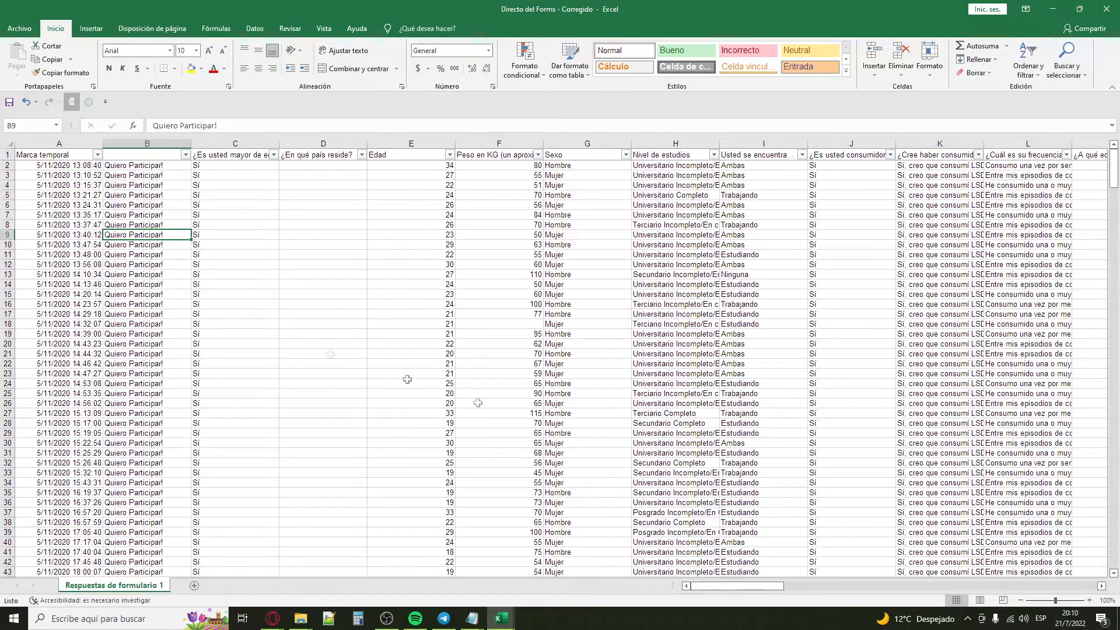
# Step: Review the demographic columns Edad, Sexo, Nivel de estudios and "Usted se encuentra..." alongside the consumer question
pyautogui.click(52, 166)
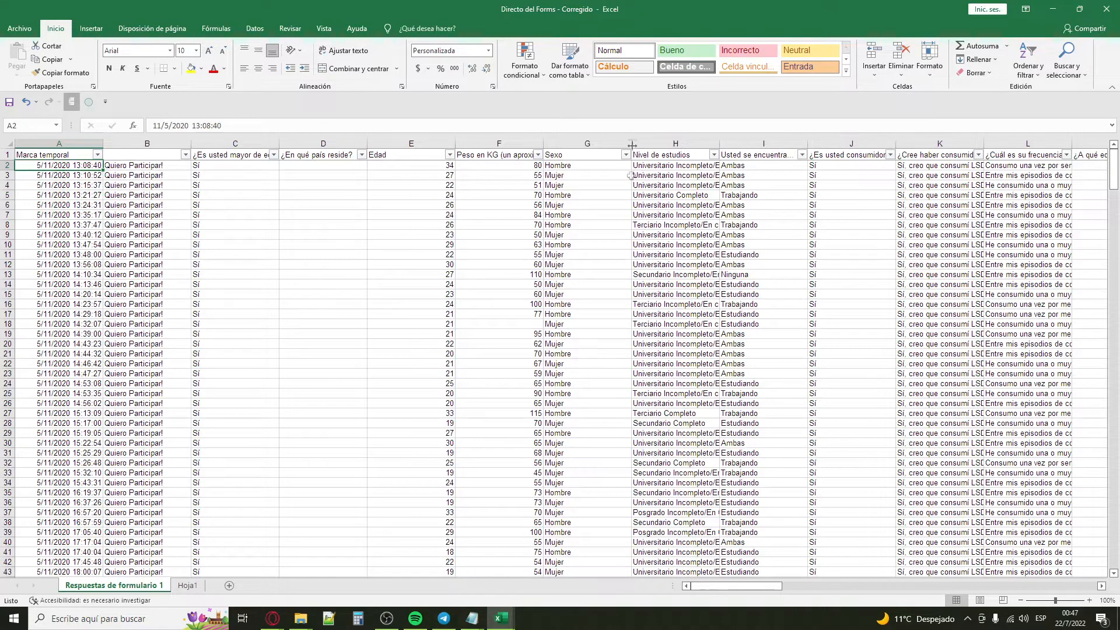
pyautogui.click(413, 144)
pyautogui.click(616, 143)
pyautogui.click(675, 144)
pyautogui.click(761, 144)
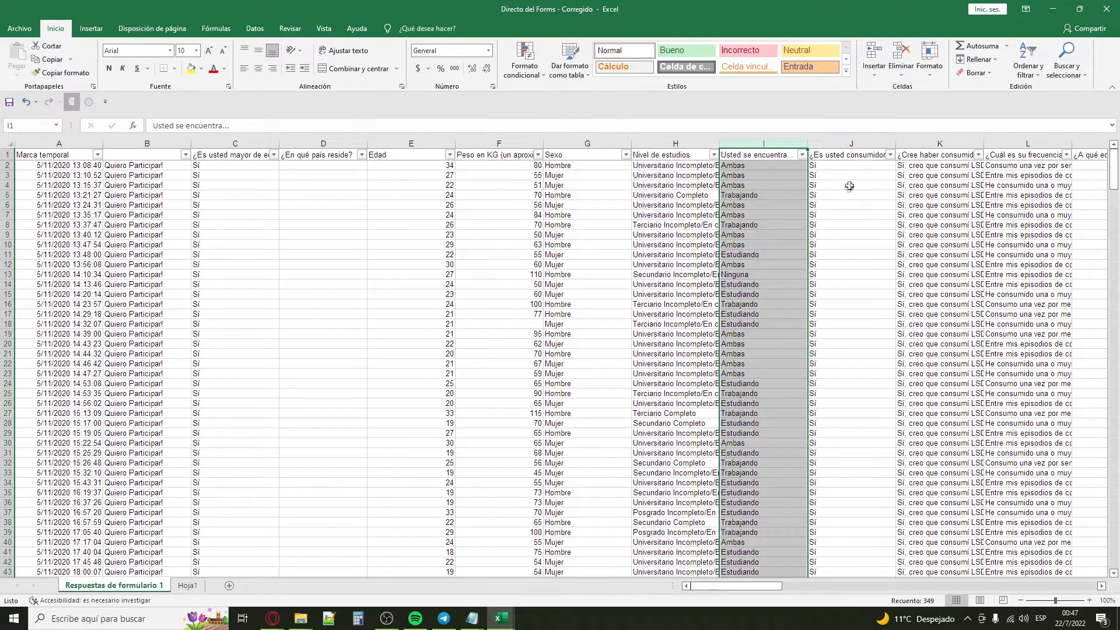
pyautogui.click(852, 225)
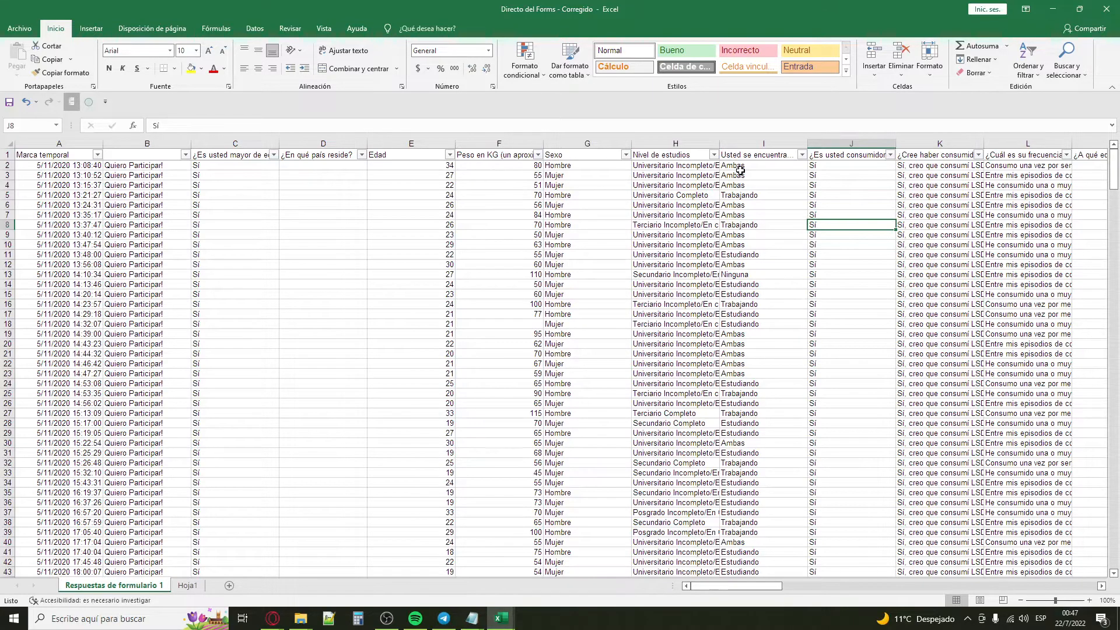
# Step: Filter the "Usted se encuentra..." column to show only Estudiando
pyautogui.click(802, 155)
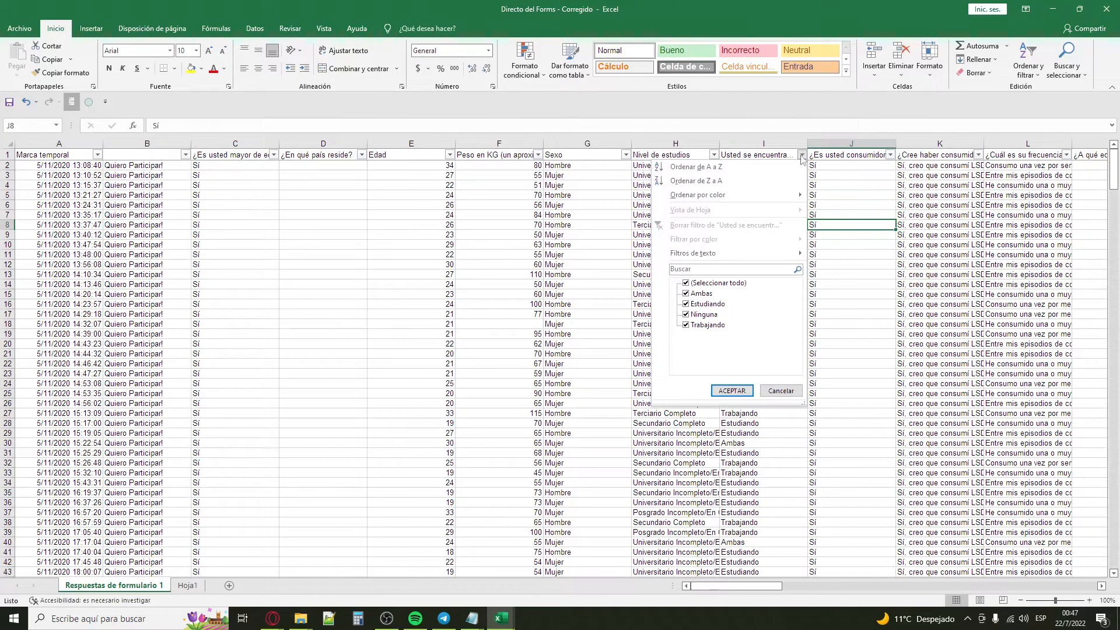
pyautogui.click(724, 283)
pyautogui.click(706, 304)
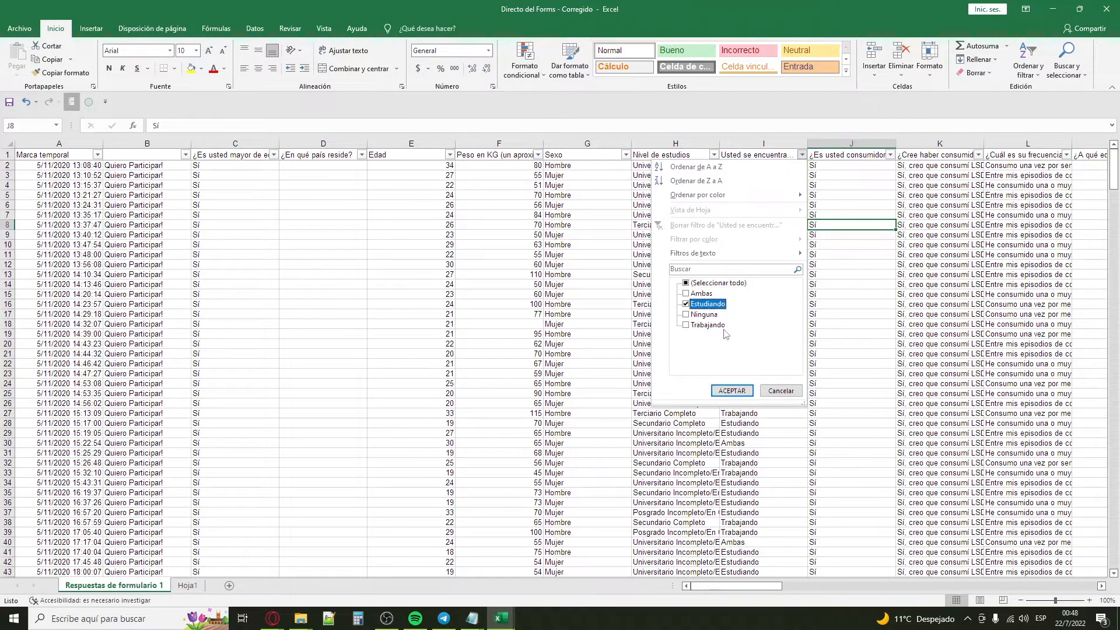
pyautogui.click(733, 391)
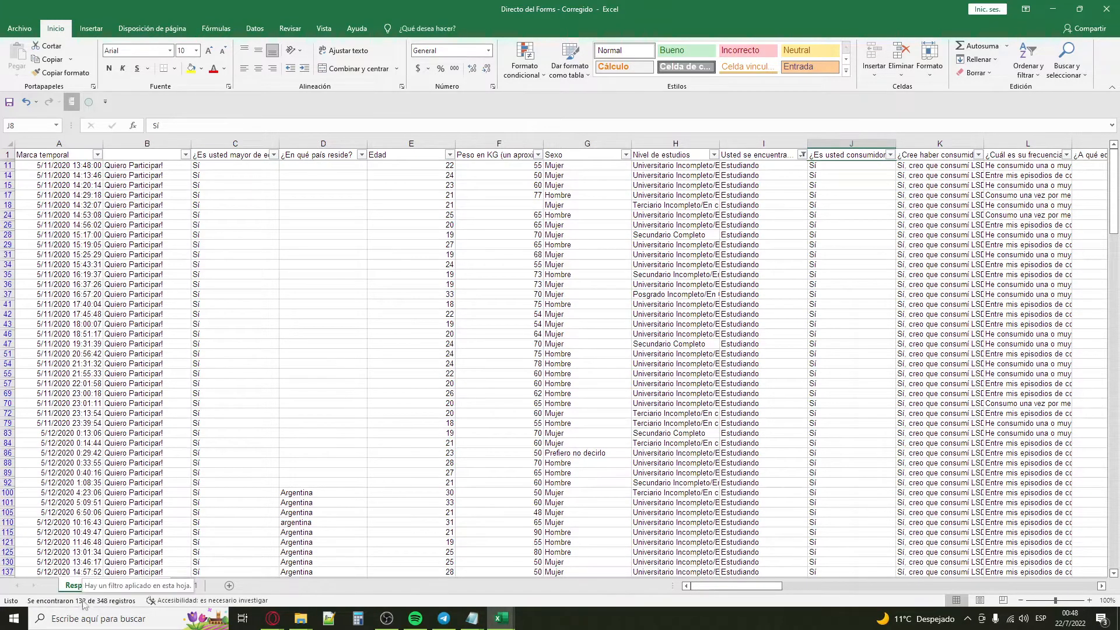
# Step: Change the "Usted se encuentra..." filter from Estudiando to Trabajando only
pyautogui.click(803, 155)
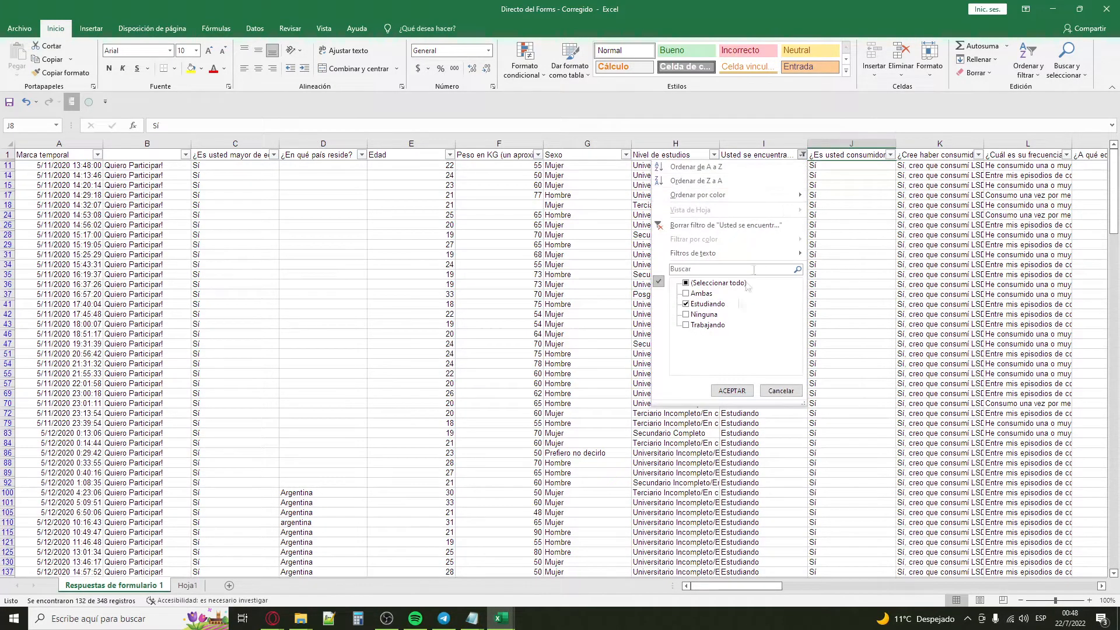
pyautogui.click(712, 325)
pyautogui.click(707, 304)
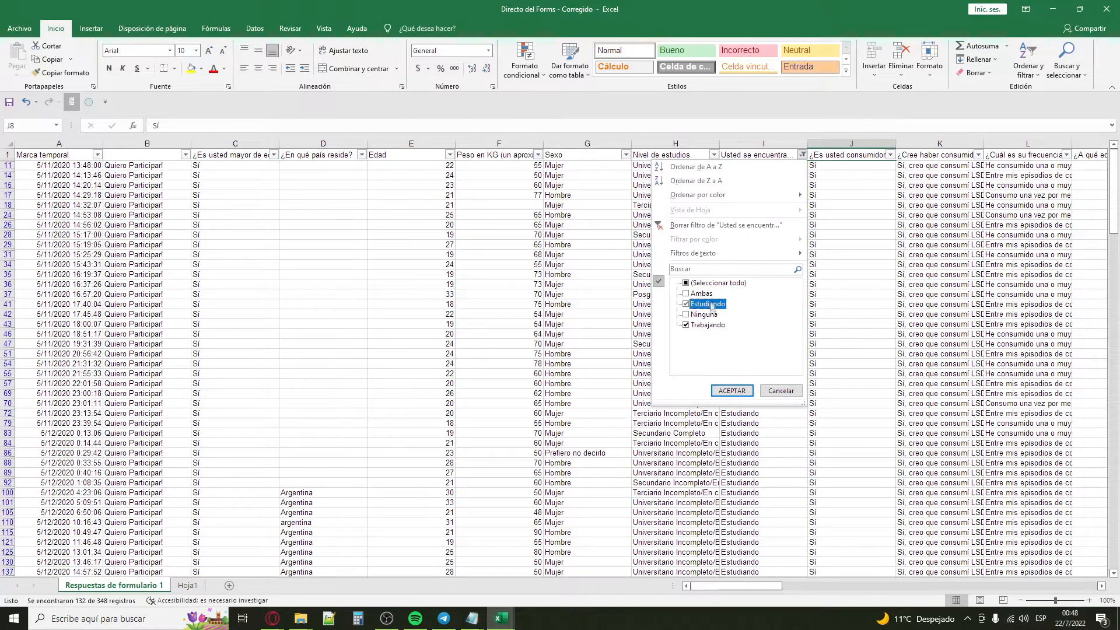
pyautogui.click(731, 391)
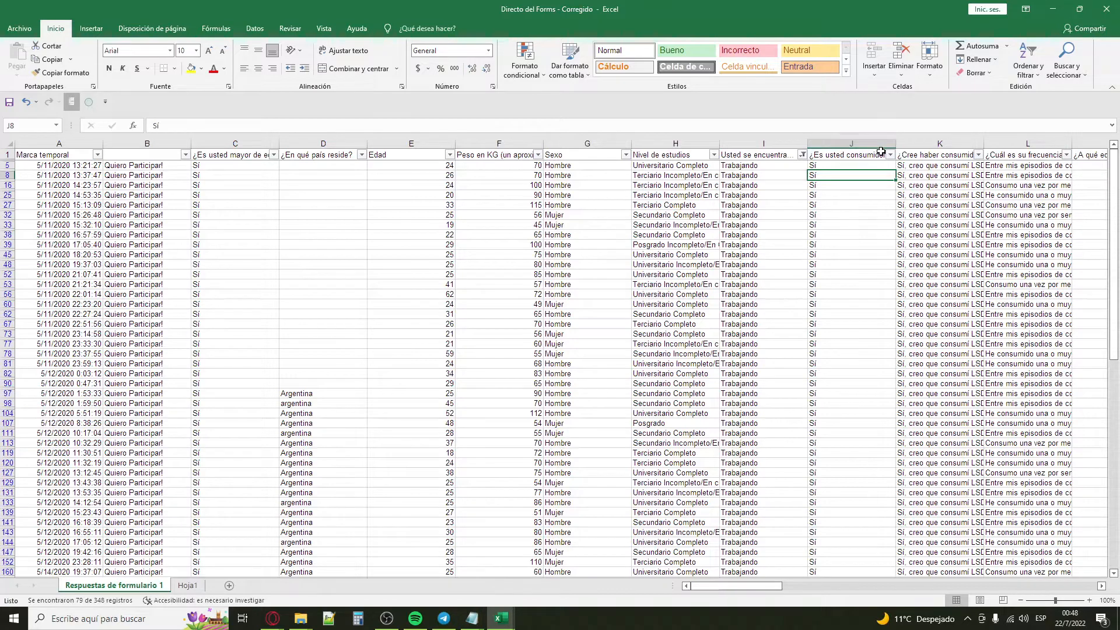
# Step: Set the "Usted se encuentra..." filter back to Estudiando only
pyautogui.click(802, 155)
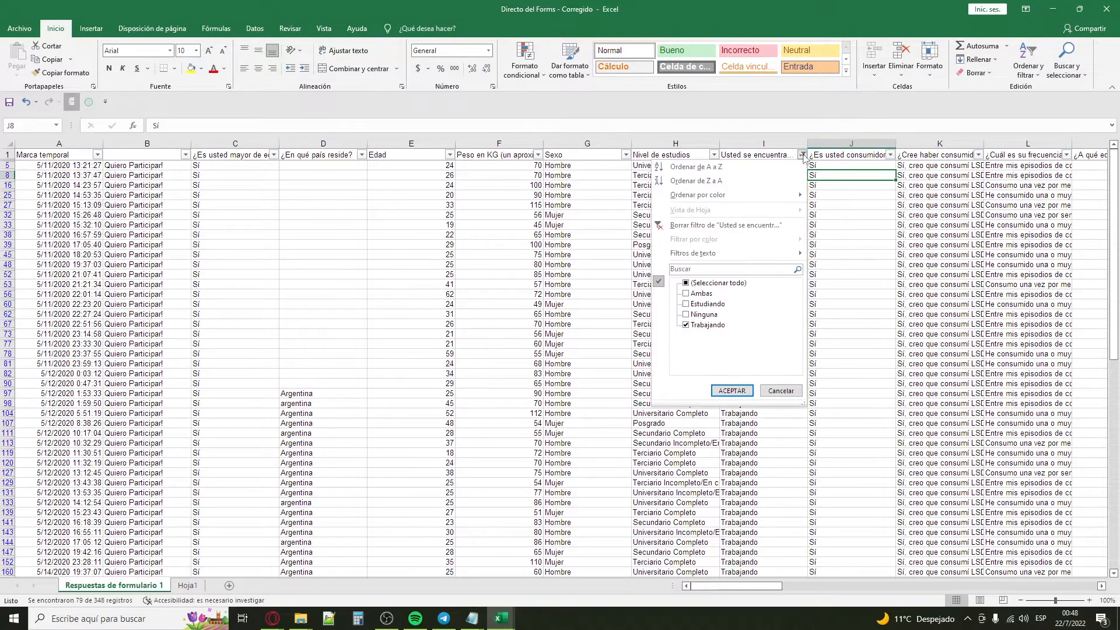
pyautogui.click(706, 304)
pyautogui.click(707, 325)
pyautogui.click(732, 390)
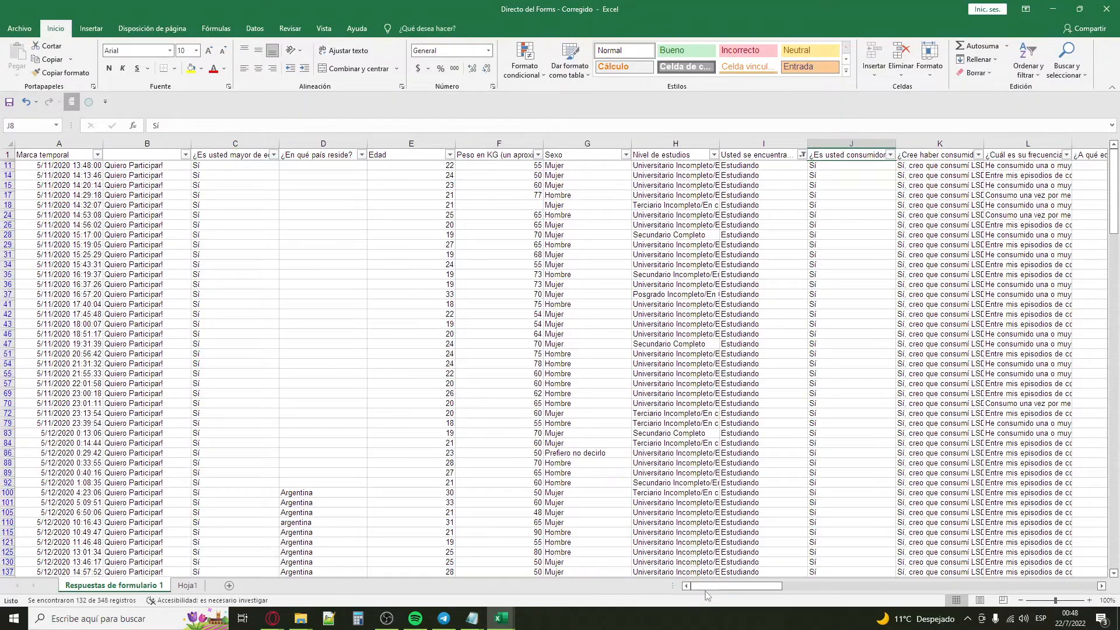
# Step: Examine the score columns 1 to 4 (AW to AZ) of the Estudiando rows and their SUMA formulas
pyautogui.moveTo(707, 588); pyautogui.dragTo(1027, 545)
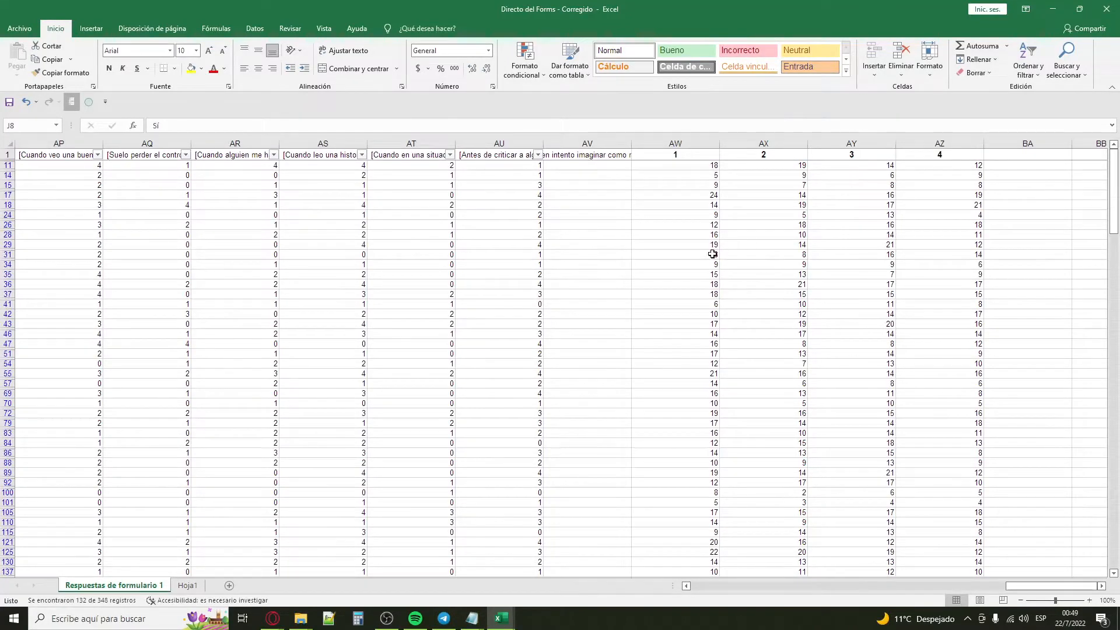
pyautogui.click(704, 143)
pyautogui.click(759, 143)
pyautogui.click(846, 143)
pyautogui.click(930, 143)
pyautogui.click(677, 143)
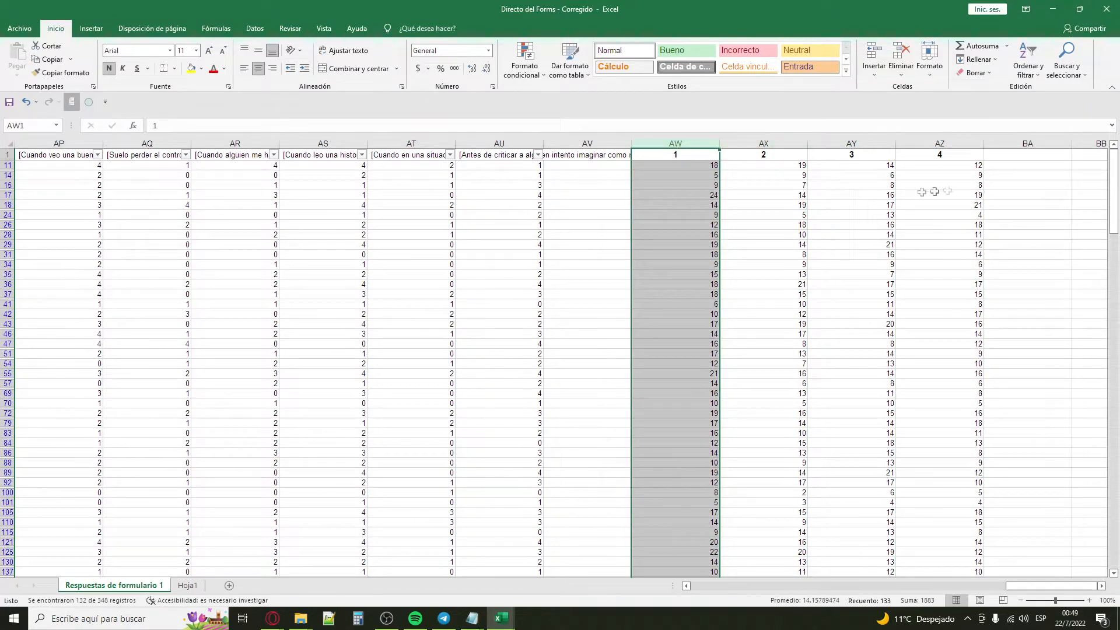
pyautogui.click(799, 234)
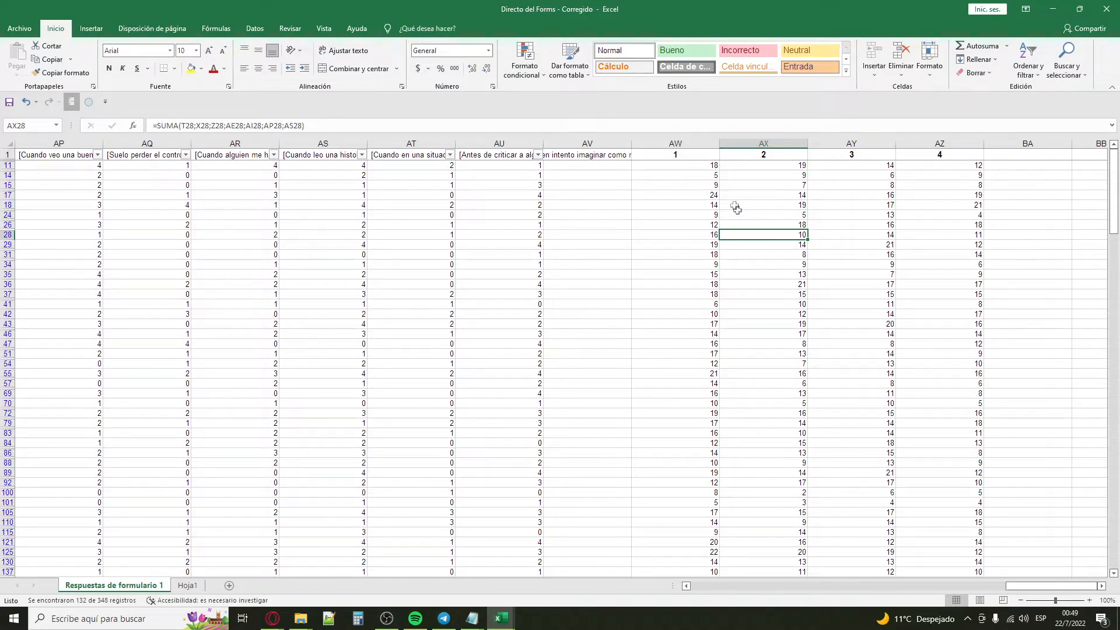
pyautogui.click(702, 166)
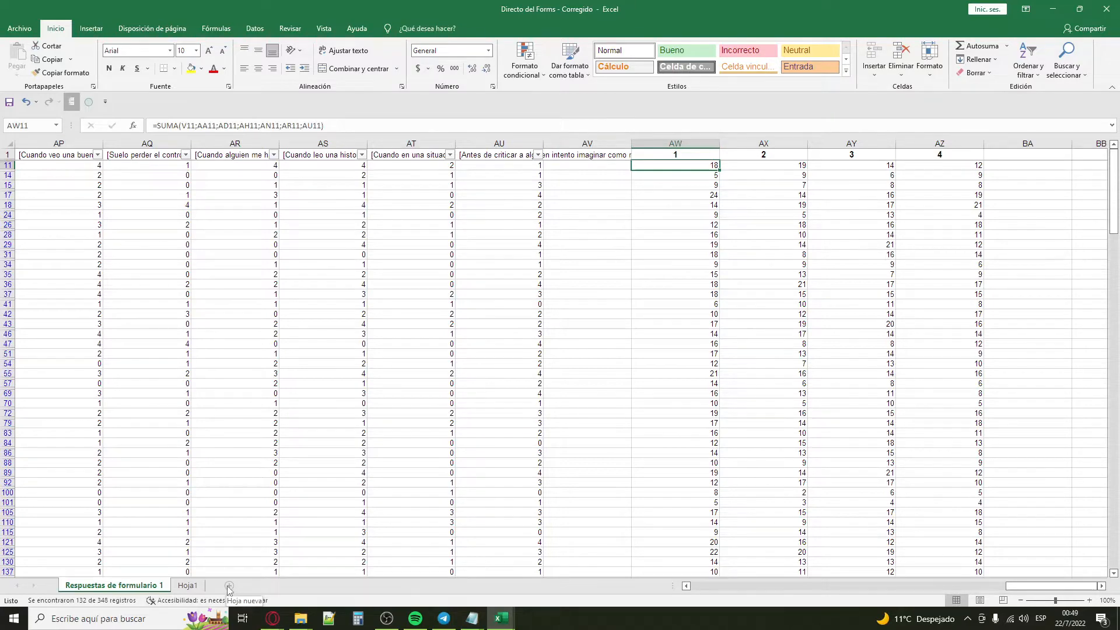
# Step: Look at Hoja1, return to Respuestas de formulario 1, and copy the filtered Estudiando scores in column AW from AW11 down
pyautogui.click(187, 585)
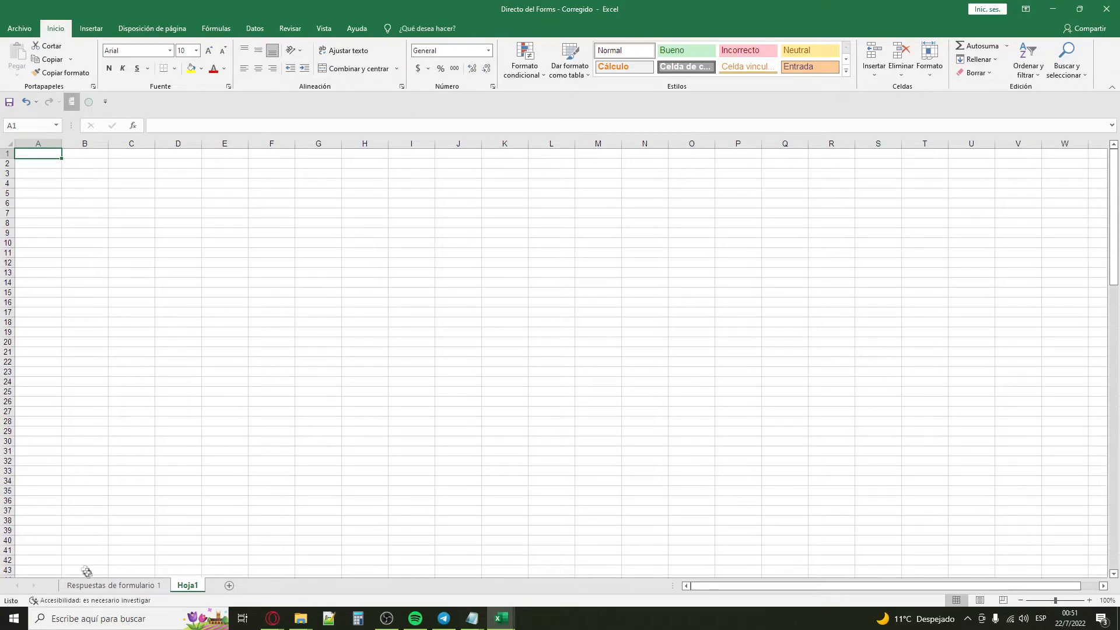
pyautogui.click(98, 587)
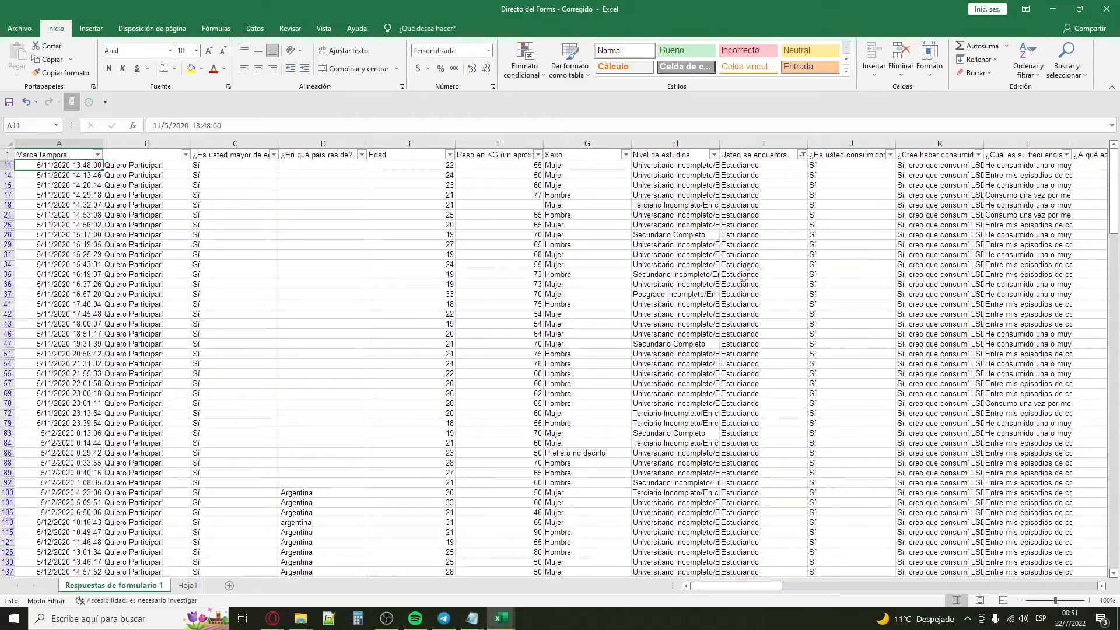
pyautogui.moveTo(734, 586); pyautogui.dragTo(1058, 546)
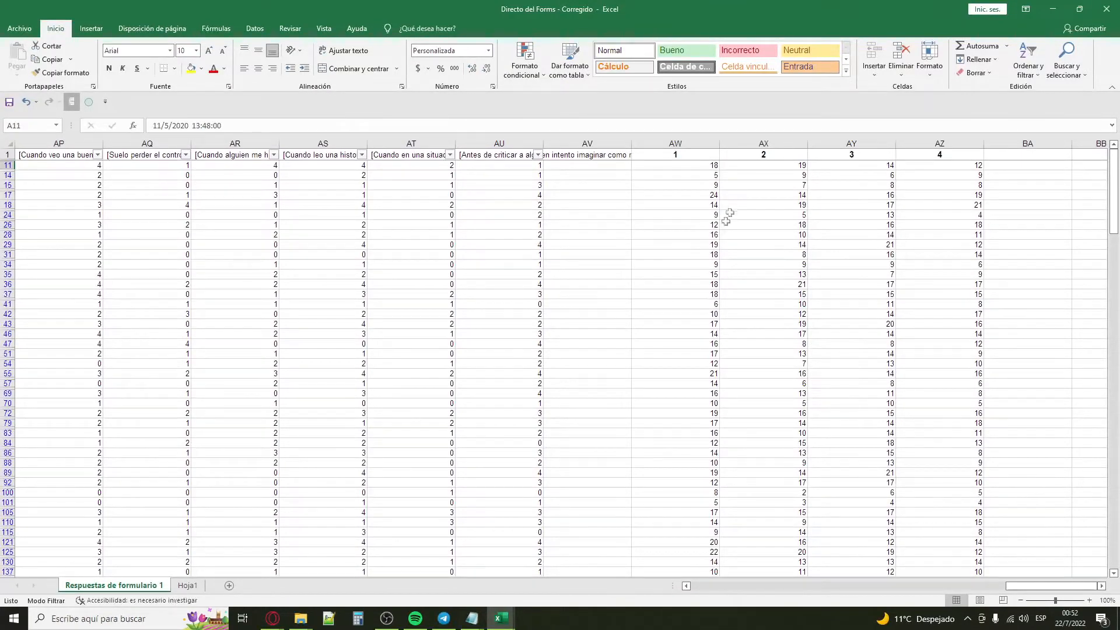
pyautogui.click(716, 167)
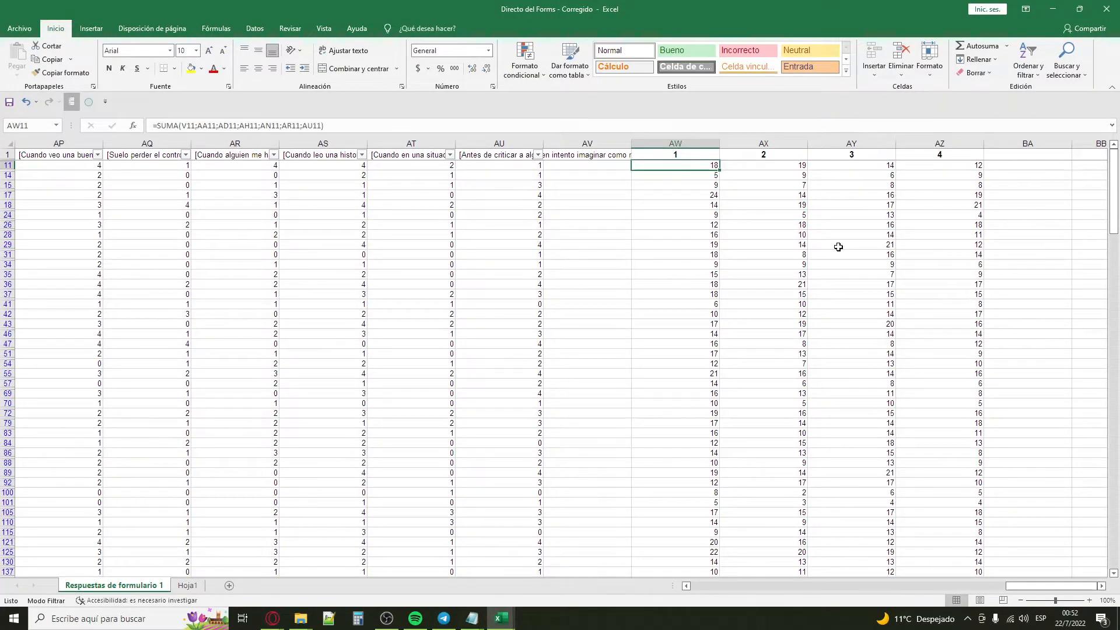
pyautogui.hotkey('ctrl', 'shift', 'Down')
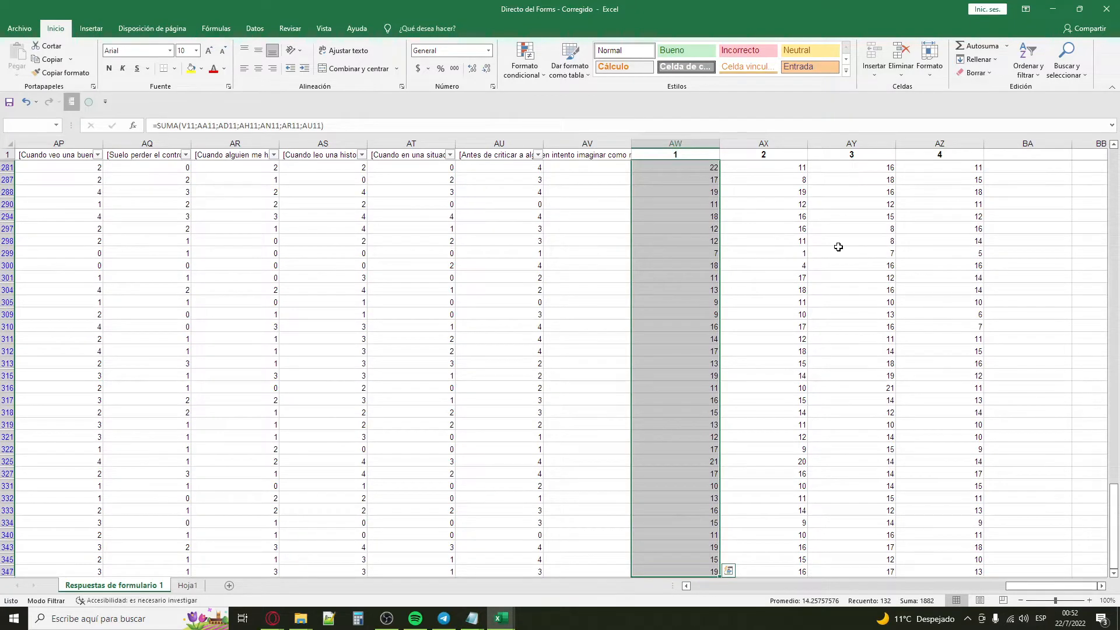
pyautogui.hotkey('ctrl', 'c')
# Step: Enter the headers Indice in A1 and Empatía in B1 of Hoja1
pyautogui.click(197, 588)
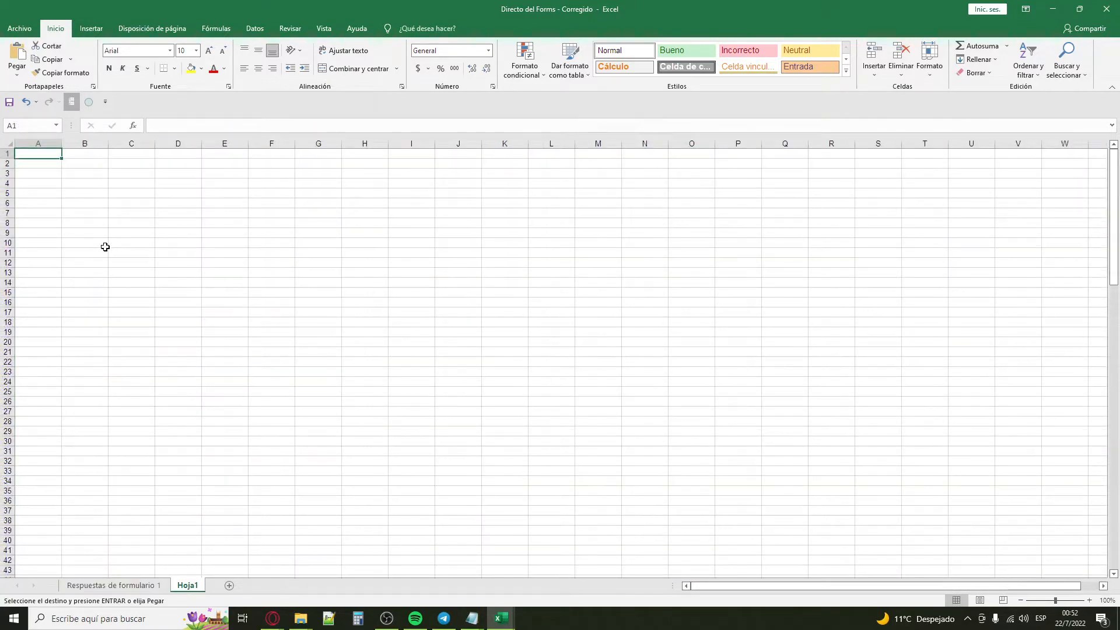
pyautogui.write('Ñ')
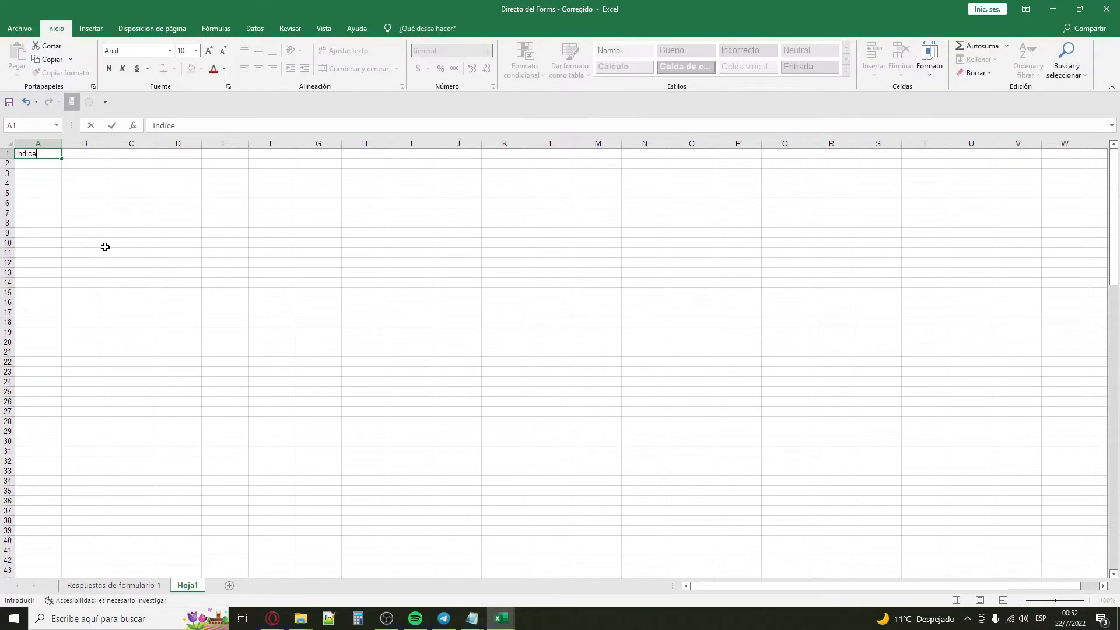
pyautogui.press('Tab')
pyautogui.write('E')
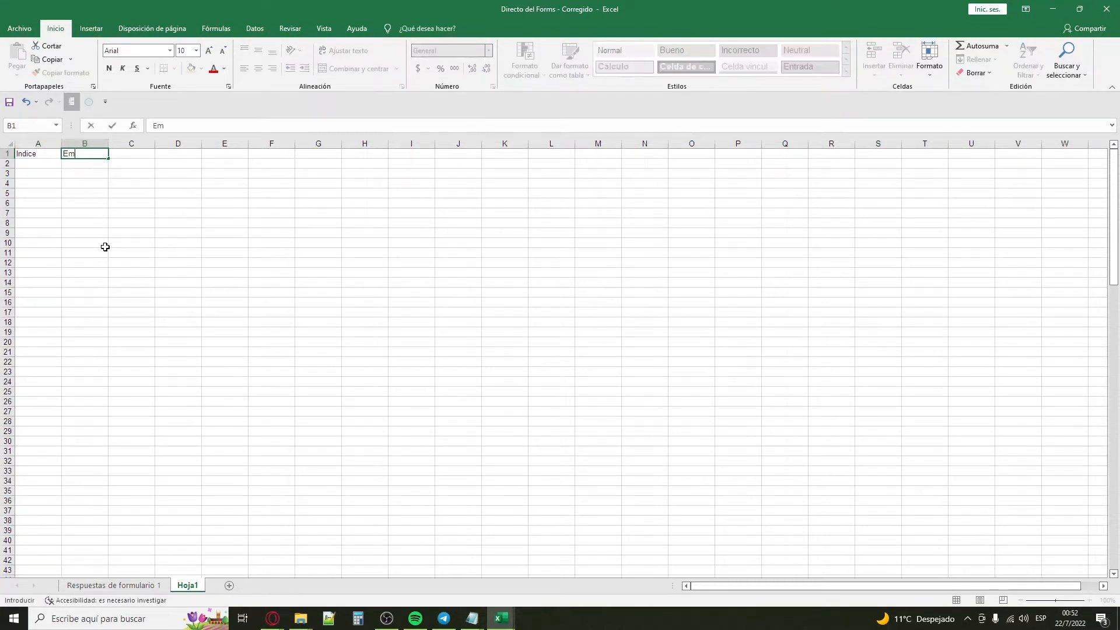
pyautogui.press('Return')
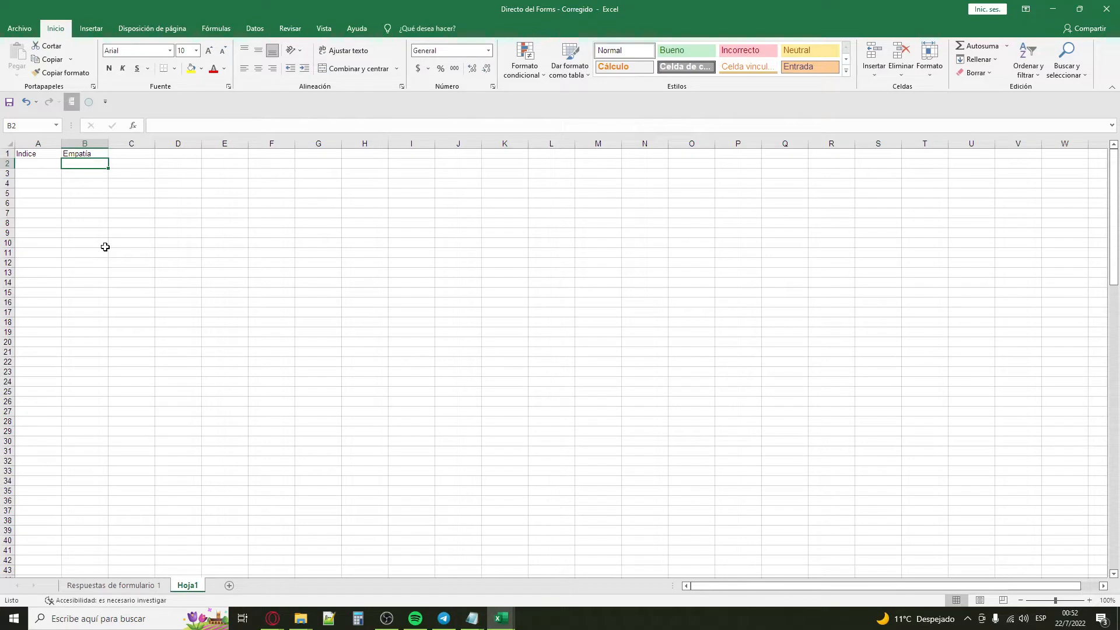
# Step: Copy the filtered Estudiando scores of column AW again and paste them into Hoja1 from B2 down
pyautogui.click(96, 585)
pyautogui.hotkey('ctrl', 'c')
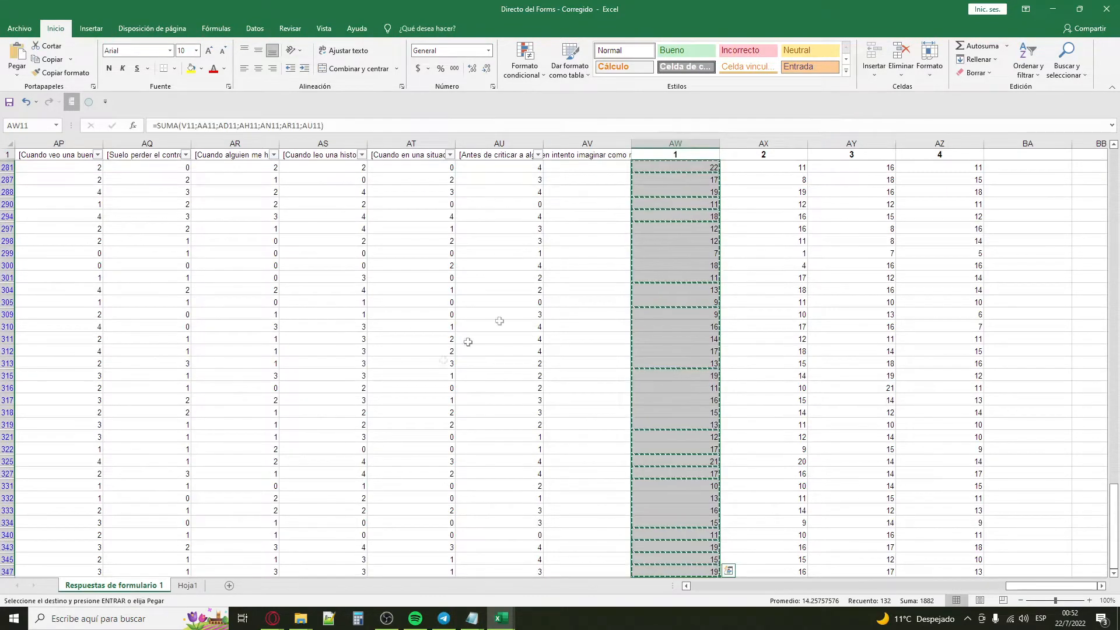
pyautogui.click(188, 585)
pyautogui.hotkey('ctrl', 'v')
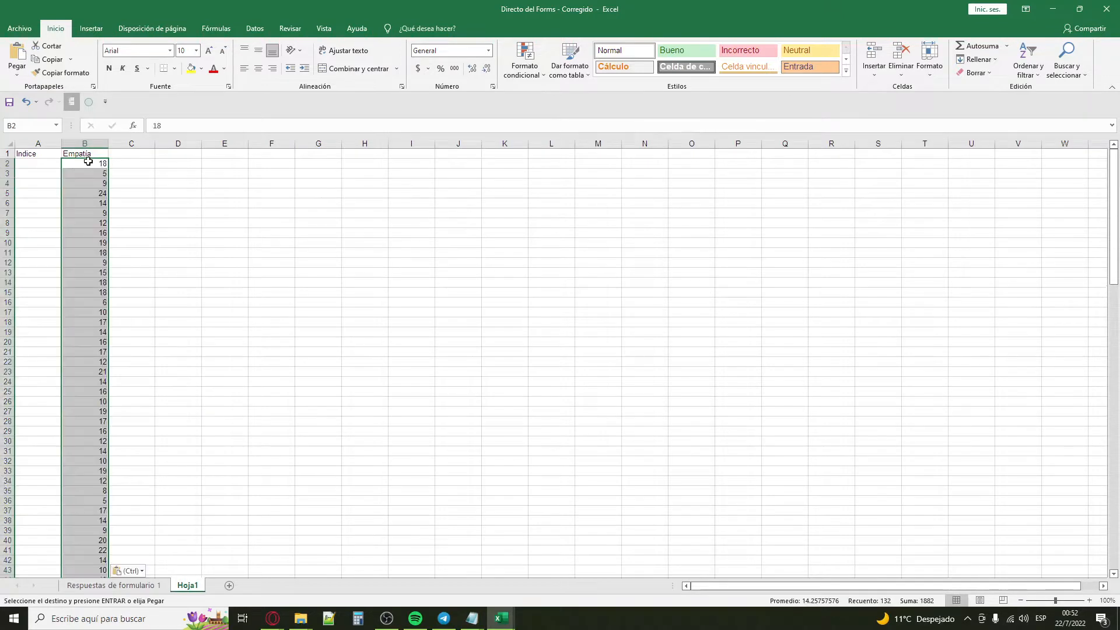
# Step: Enter 1 in A2 of Hoja1 as the first Indice value
pyautogui.click(35, 166)
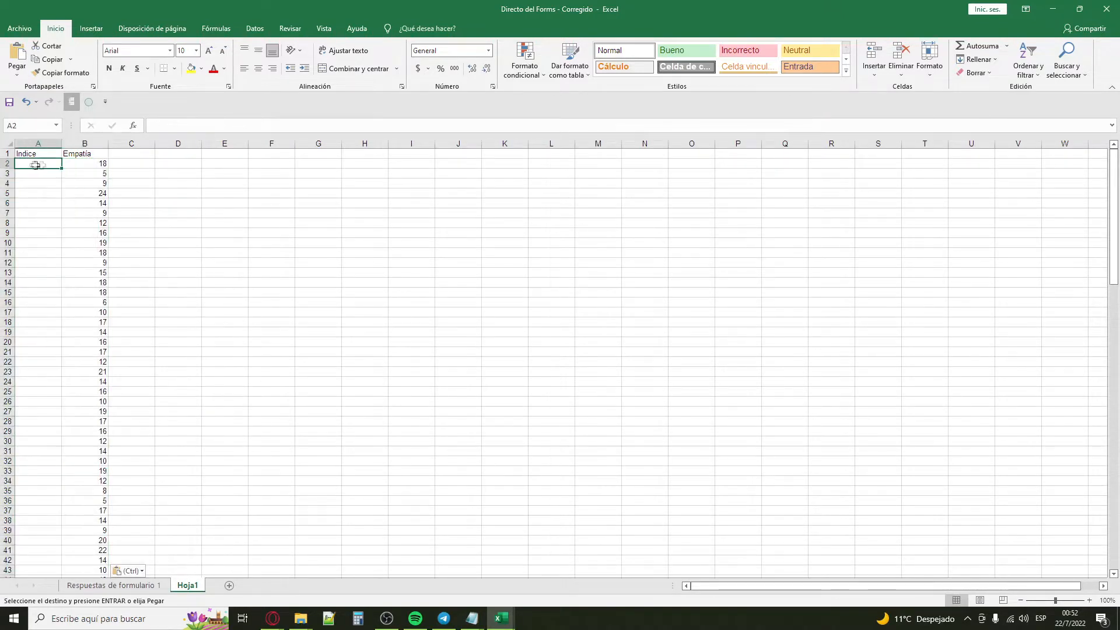
pyautogui.write('1')
pyautogui.click(247, 206)
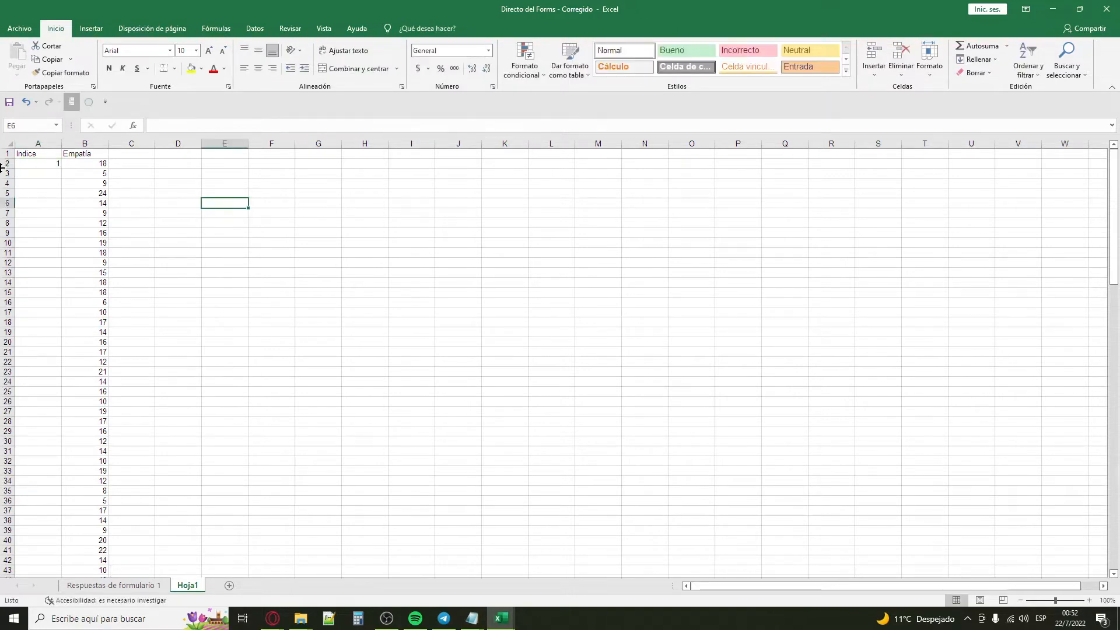
pyautogui.click(50, 164)
pyautogui.click(975, 59)
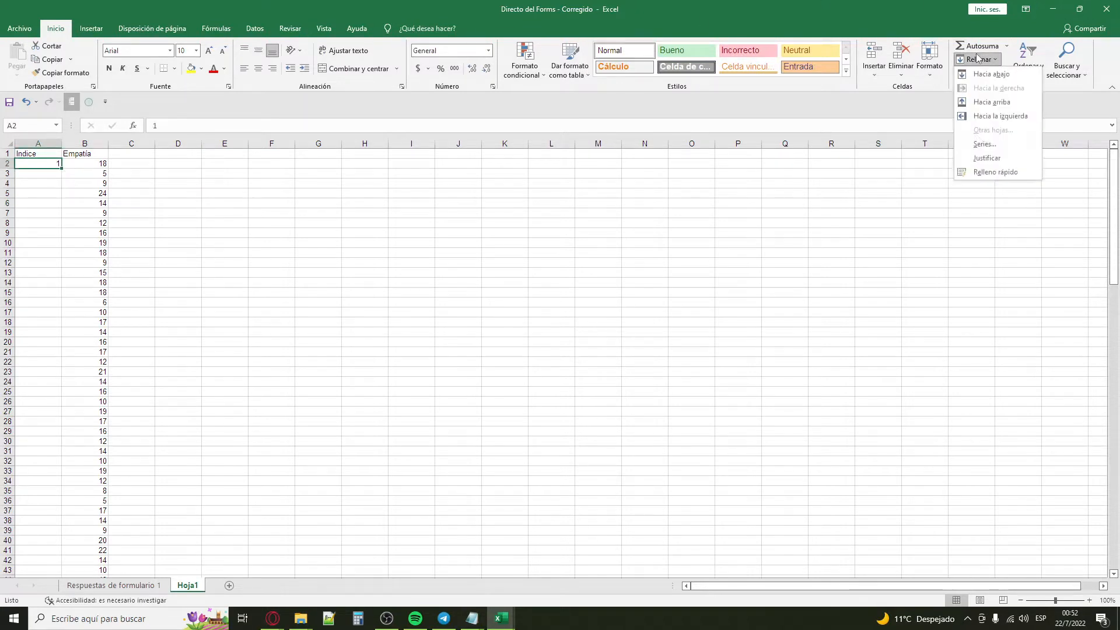
pyautogui.click(976, 158)
pyautogui.press('Return')
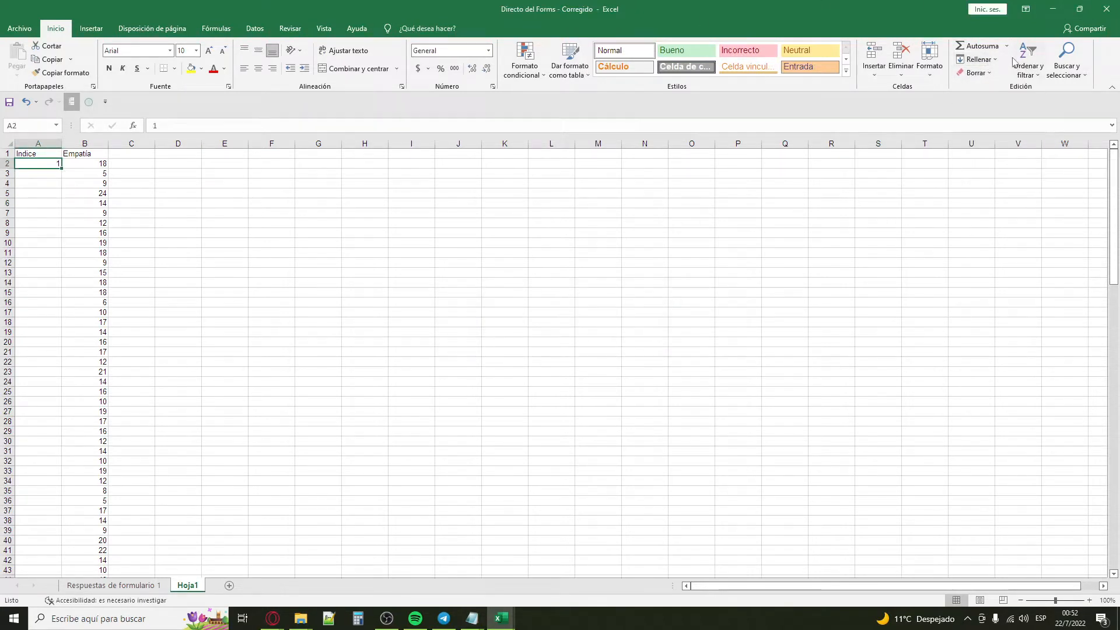
# Step: Fill the Indice column from A2 down with a linear series in columns, increment 1 and limit 132
pyautogui.click(975, 59)
pyautogui.click(985, 144)
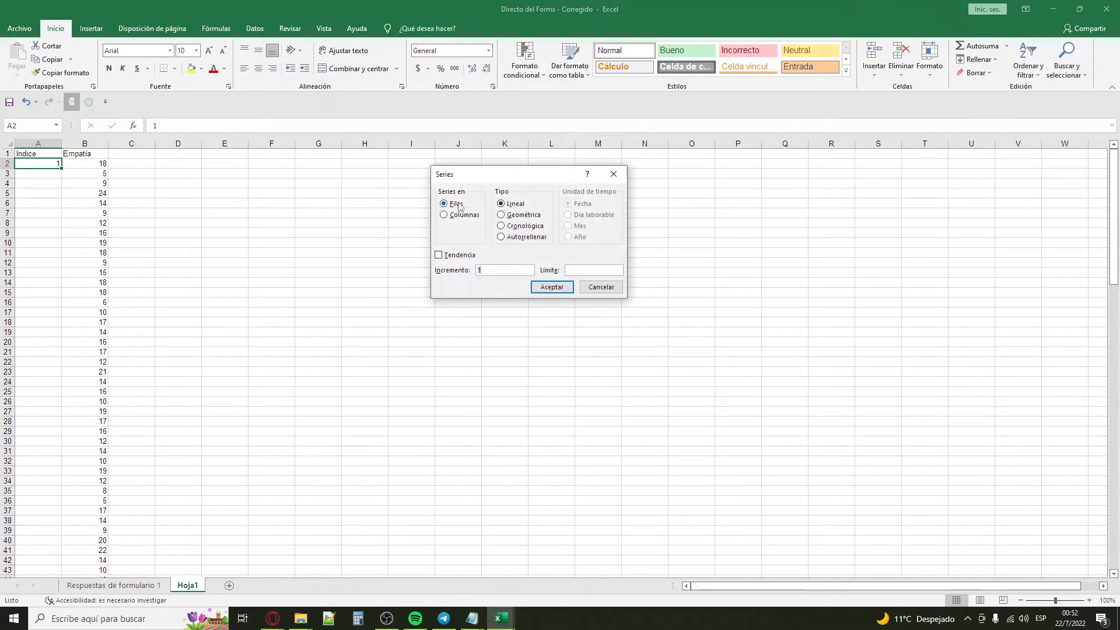
pyautogui.click(457, 215)
pyautogui.click(488, 270)
pyautogui.write('132')
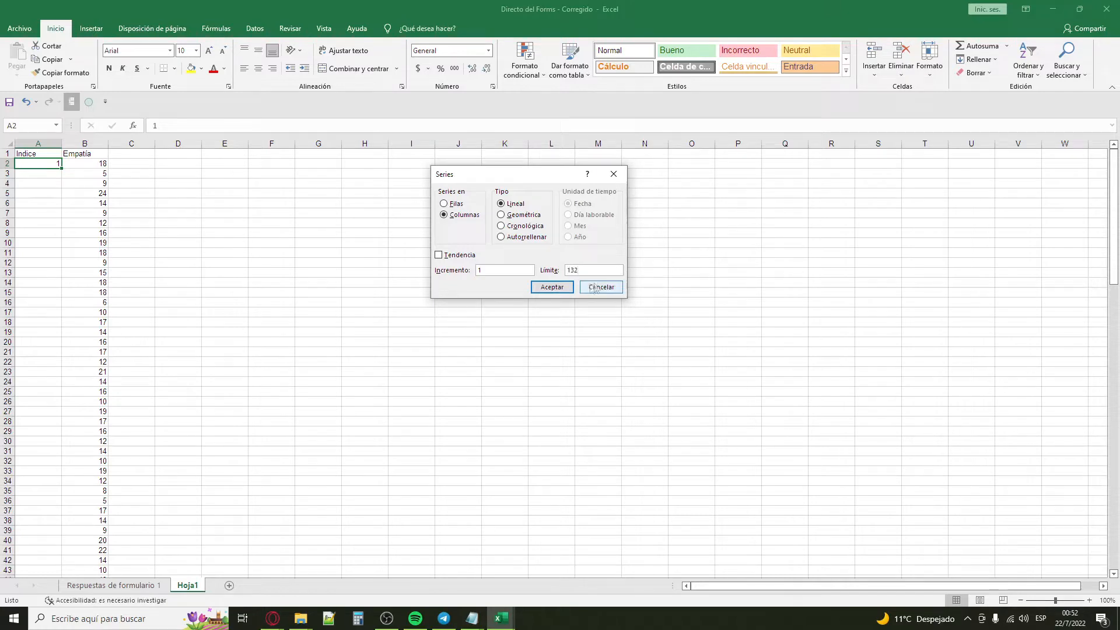
pyautogui.click(553, 287)
pyautogui.click(551, 312)
pyautogui.moveTo(1114, 172); pyautogui.dragTo(1049, 98)
pyautogui.click(189, 273)
pyautogui.click(217, 192)
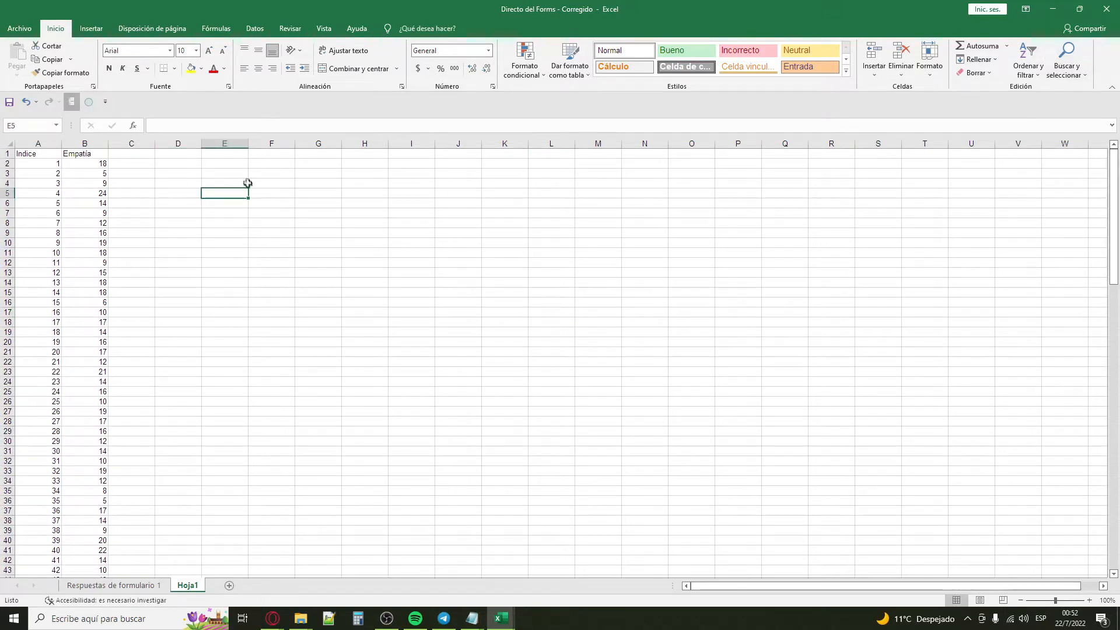
# Step: Enter the header IndiceRed in E1 and the starting value 1 in E2
pyautogui.click(239, 154)
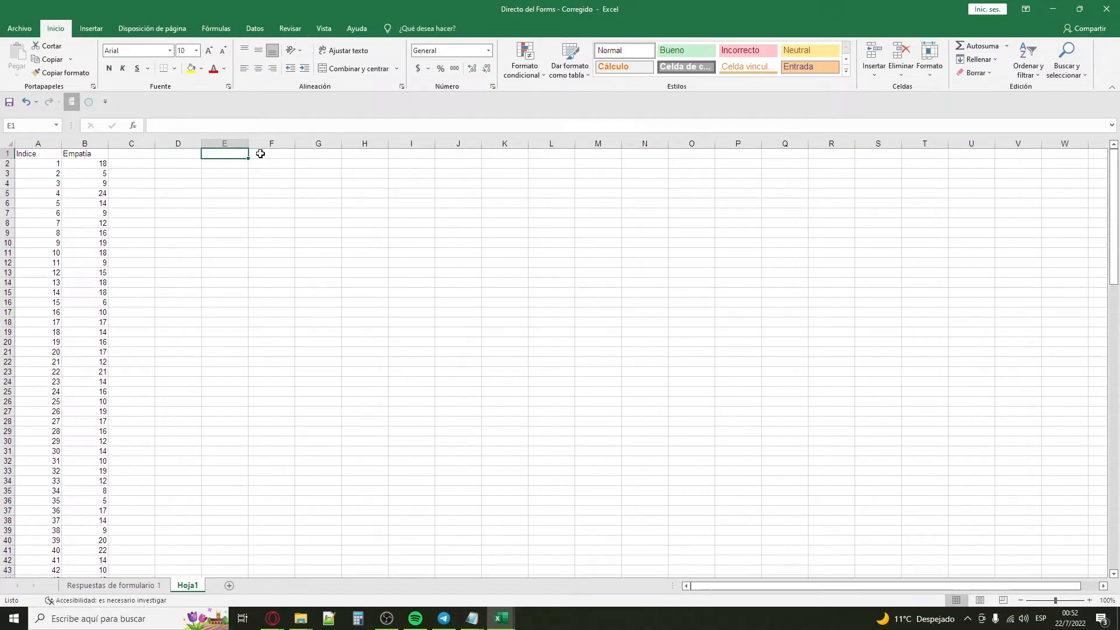
pyautogui.write('IndiceRed')
pyautogui.press('Return')
pyautogui.write('1')
pyautogui.press('Return')
pyautogui.press('Up')
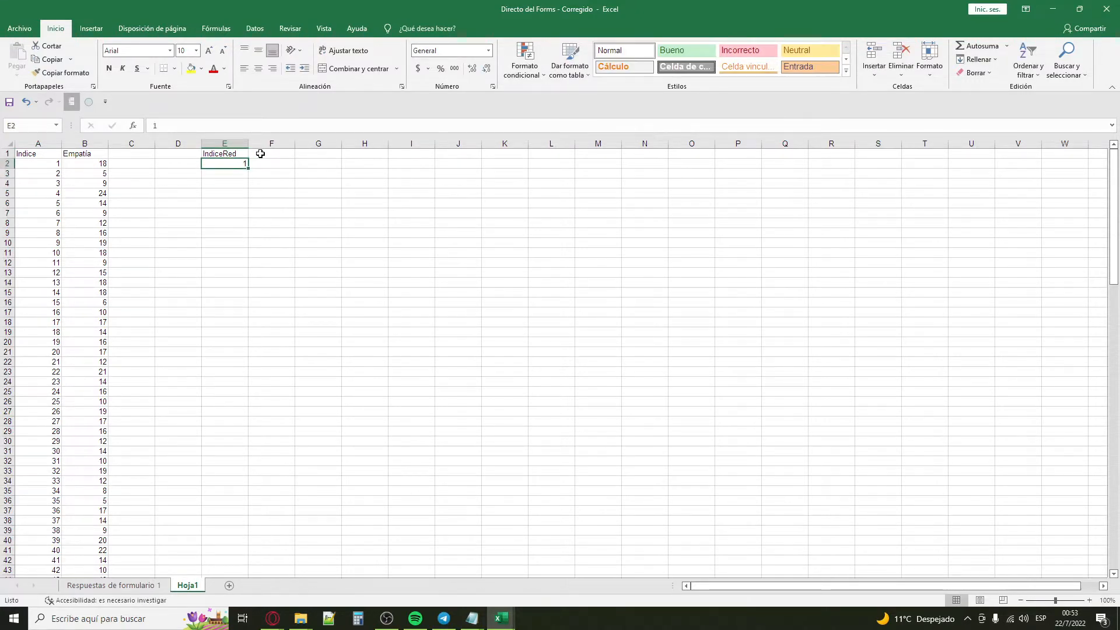
# Step: Change the "Usted se encuentra..." filter in Respuestas de formulario 1 from Estudiando to Trabajando only
pyautogui.click(91, 585)
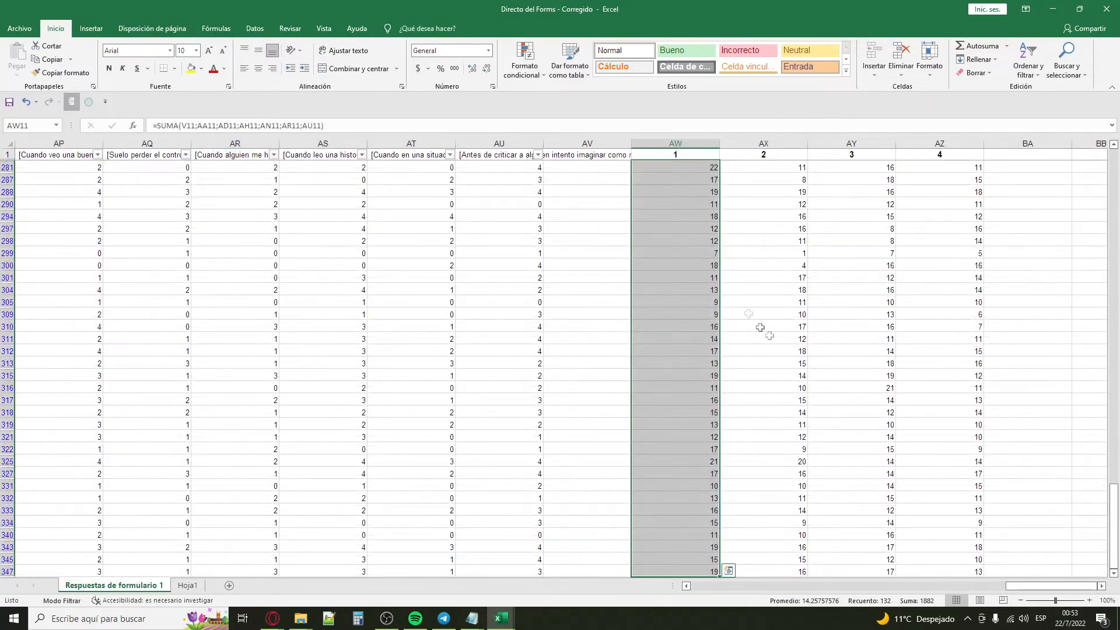
pyautogui.moveTo(1113, 466); pyautogui.dragTo(1113, 187)
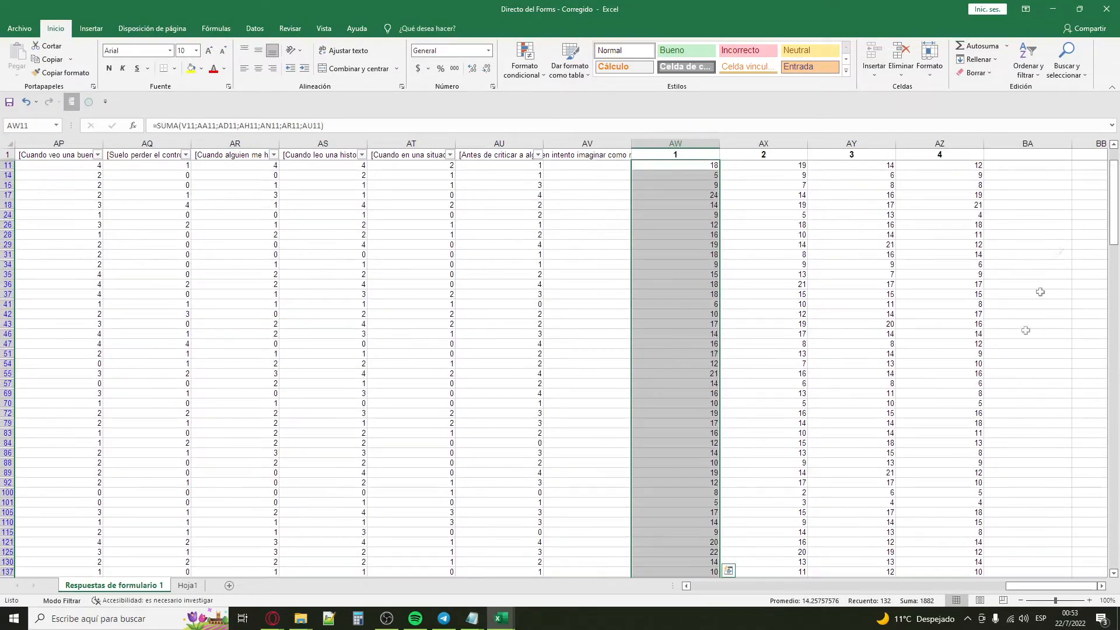
pyautogui.moveTo(1021, 588); pyautogui.dragTo(713, 588)
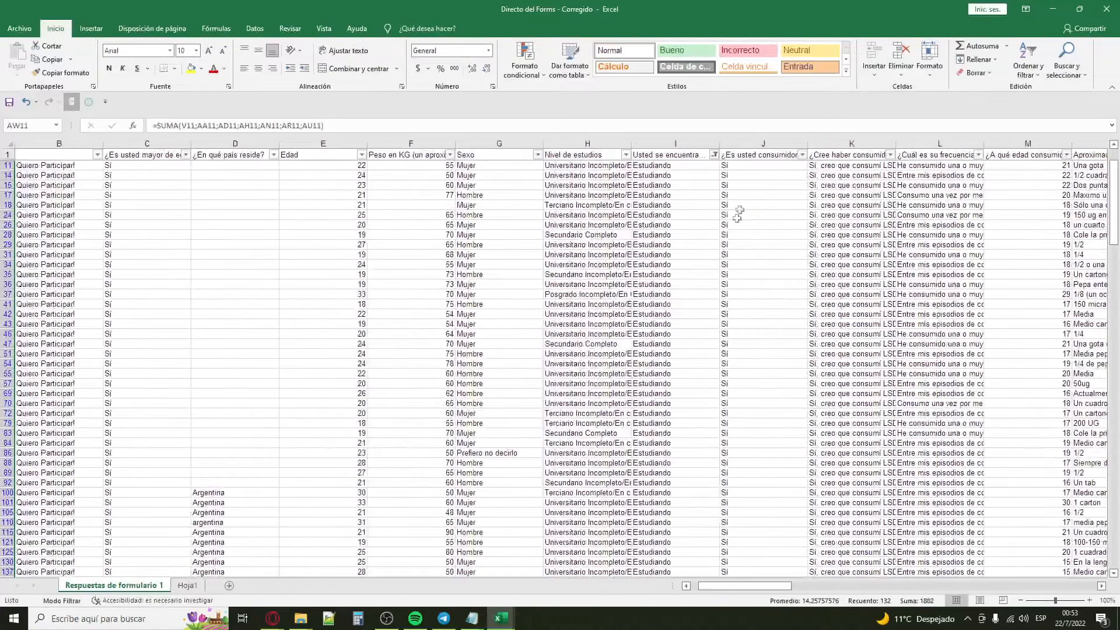
pyautogui.click(714, 154)
pyautogui.click(618, 304)
pyautogui.click(618, 324)
pyautogui.click(643, 390)
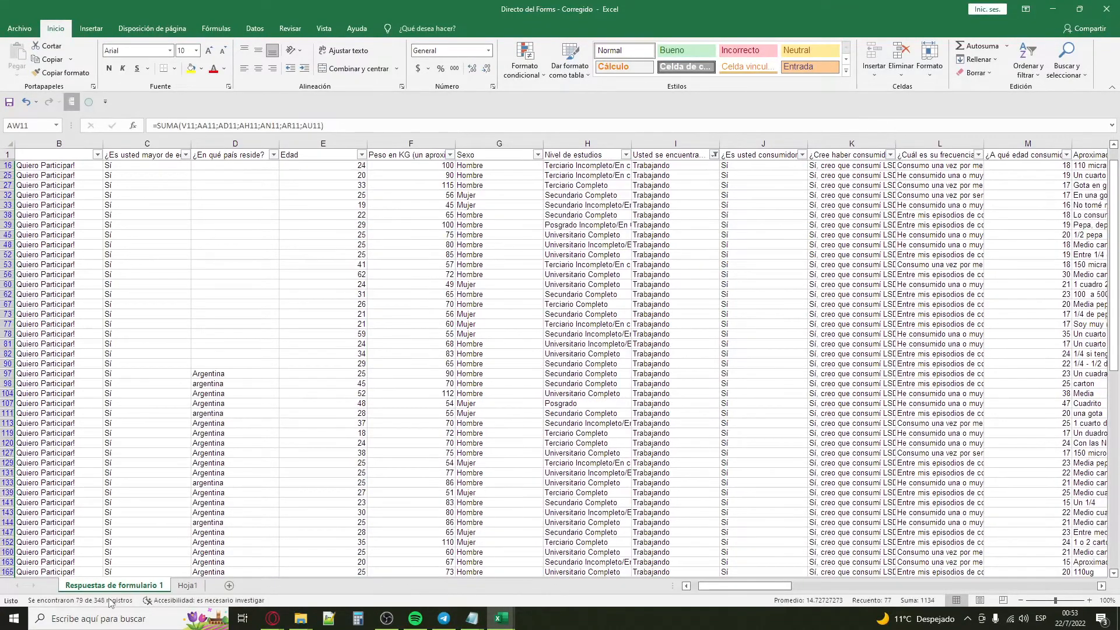
# Step: Fill the IndiceRed column of Hoja1 from E2 down with a linear series in columns, increment 1 and limit 79
pyautogui.click(197, 585)
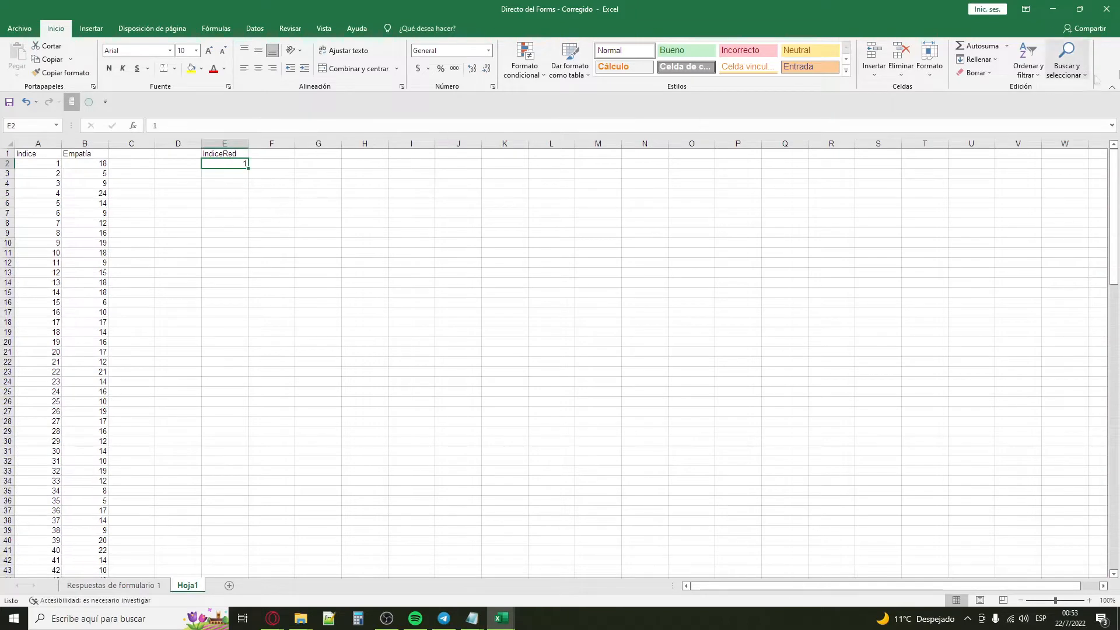
pyautogui.click(977, 58)
pyautogui.click(992, 155)
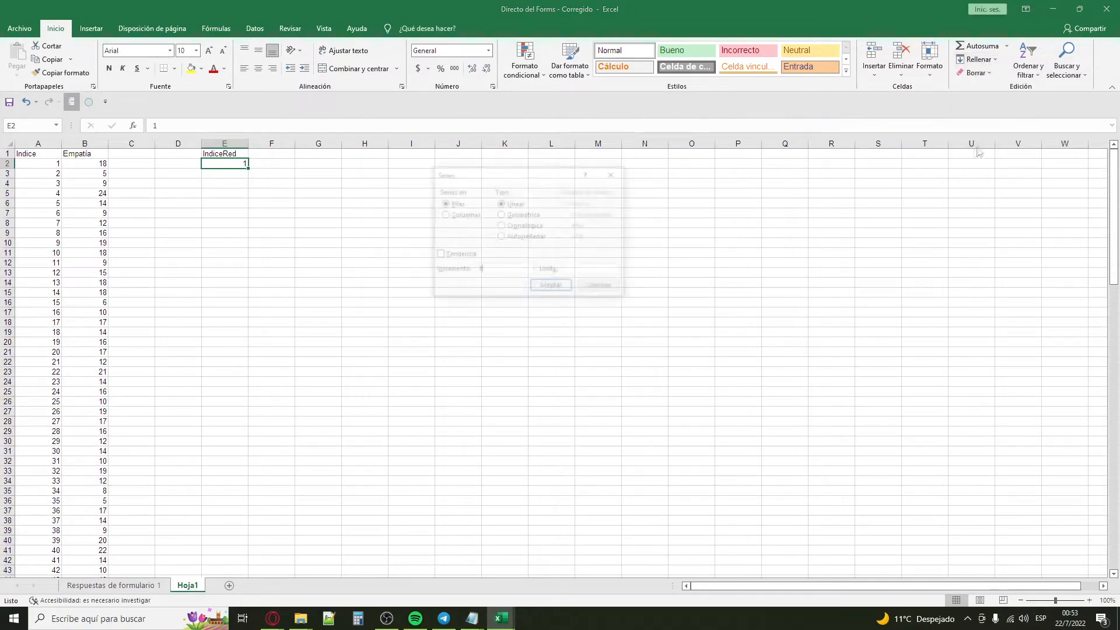
pyautogui.click(458, 215)
pyautogui.click(575, 270)
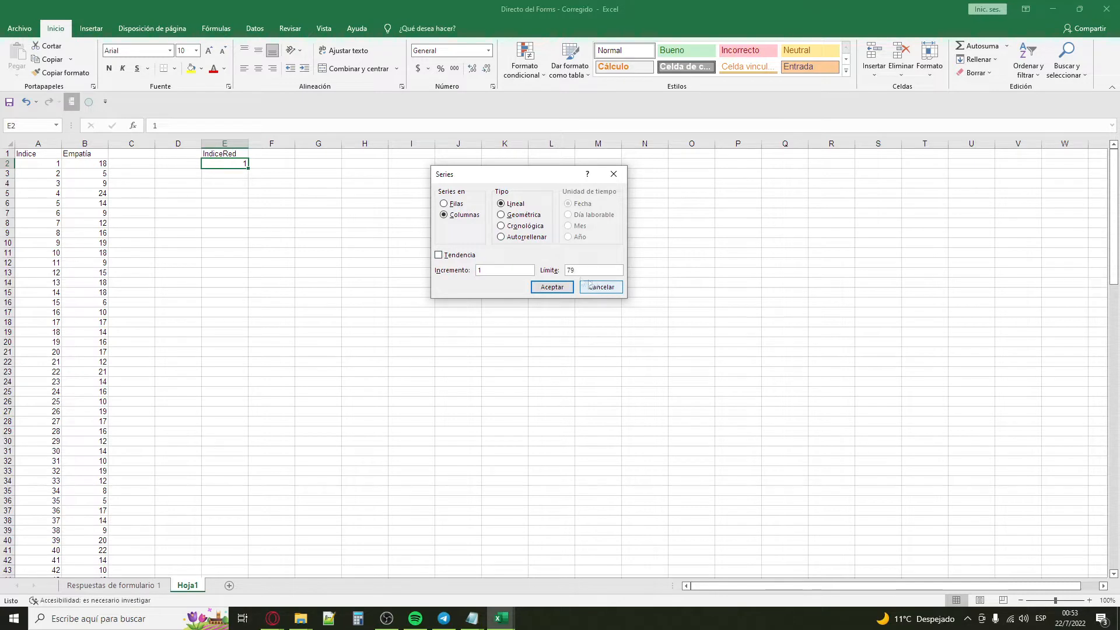
pyautogui.write('79')
pyautogui.click(543, 286)
# Step: Enter the header Nros Aleat in F1 and the formula =ALEATORIO.ENTRE(1;132) in F2
pyautogui.click(282, 159)
pyautogui.click(282, 155)
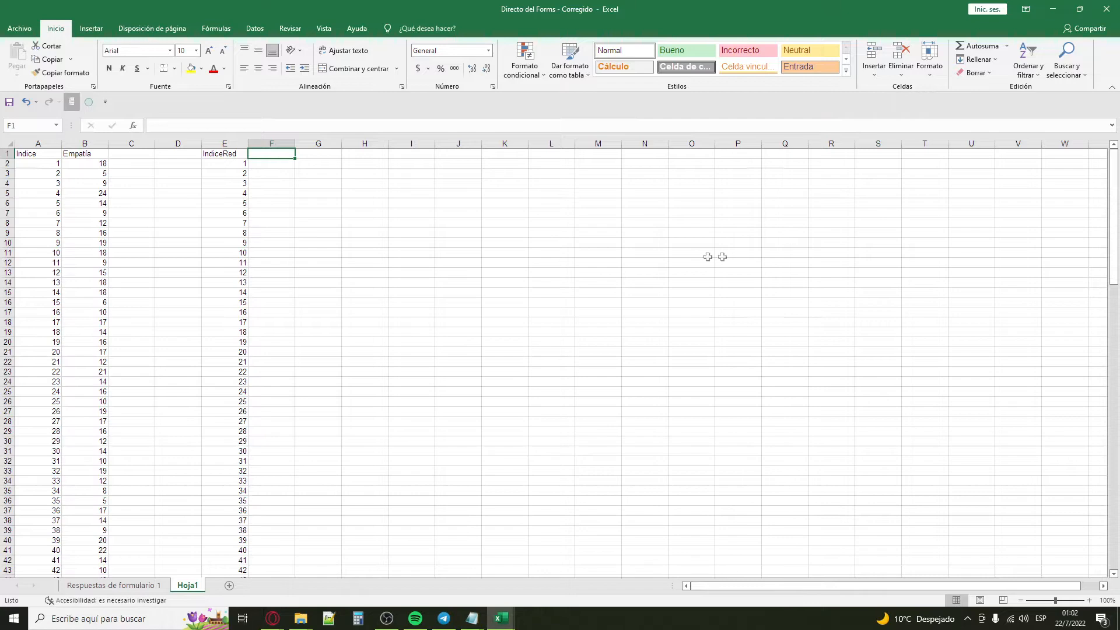
pyautogui.click(58, 164)
pyautogui.moveTo(1114, 256); pyautogui.dragTo(1119, 112)
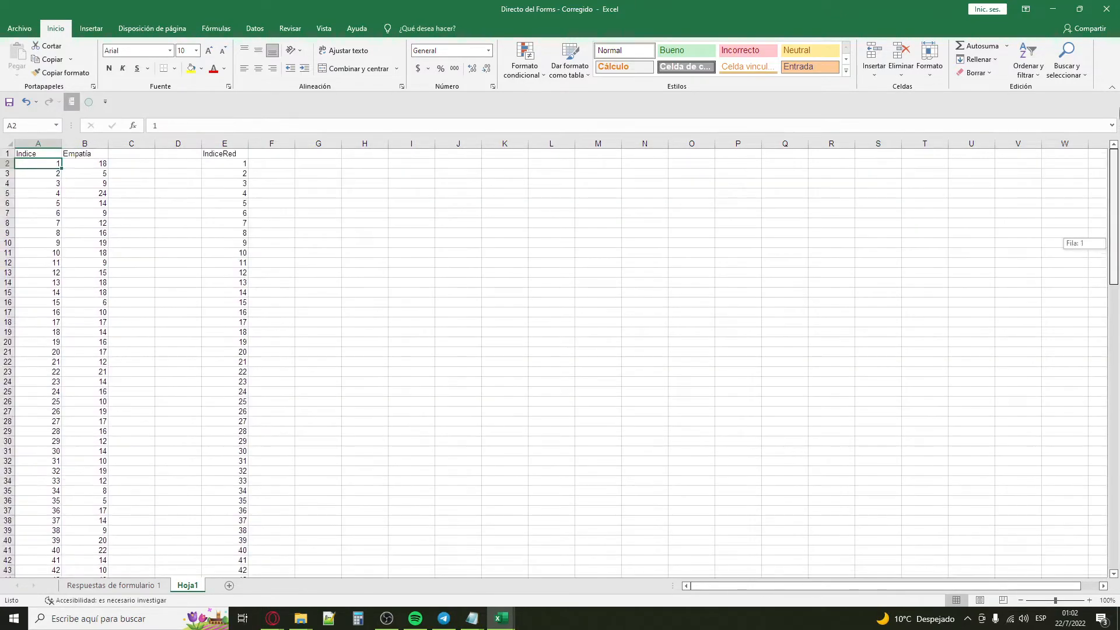
pyautogui.click(273, 154)
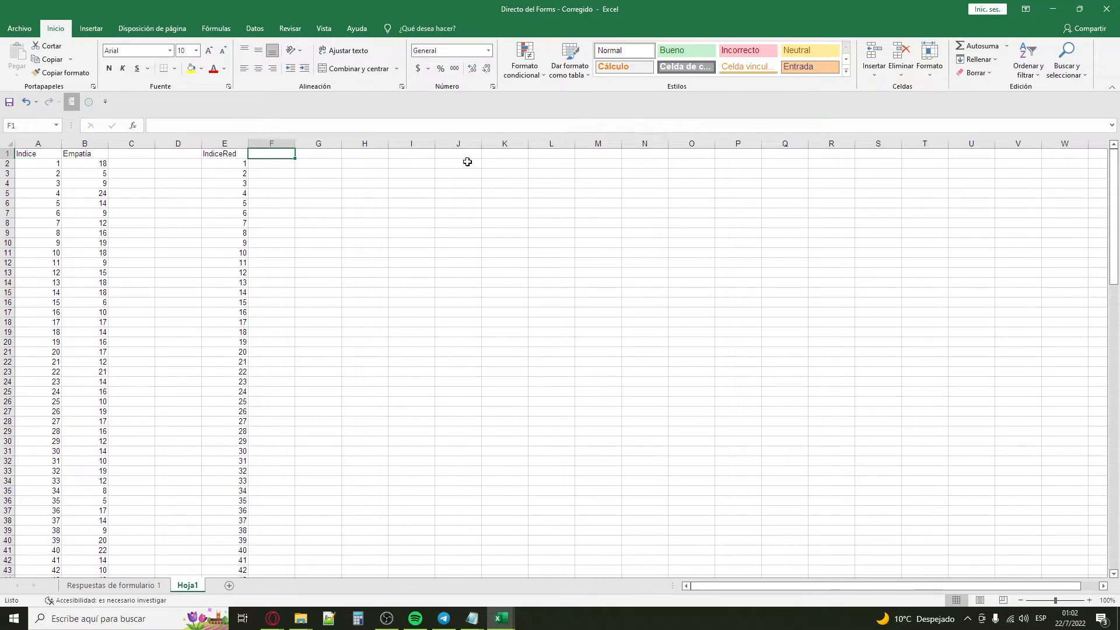
pyautogui.write('Nros Aleat')
pyautogui.press('Return')
pyautogui.write('=Aleat')
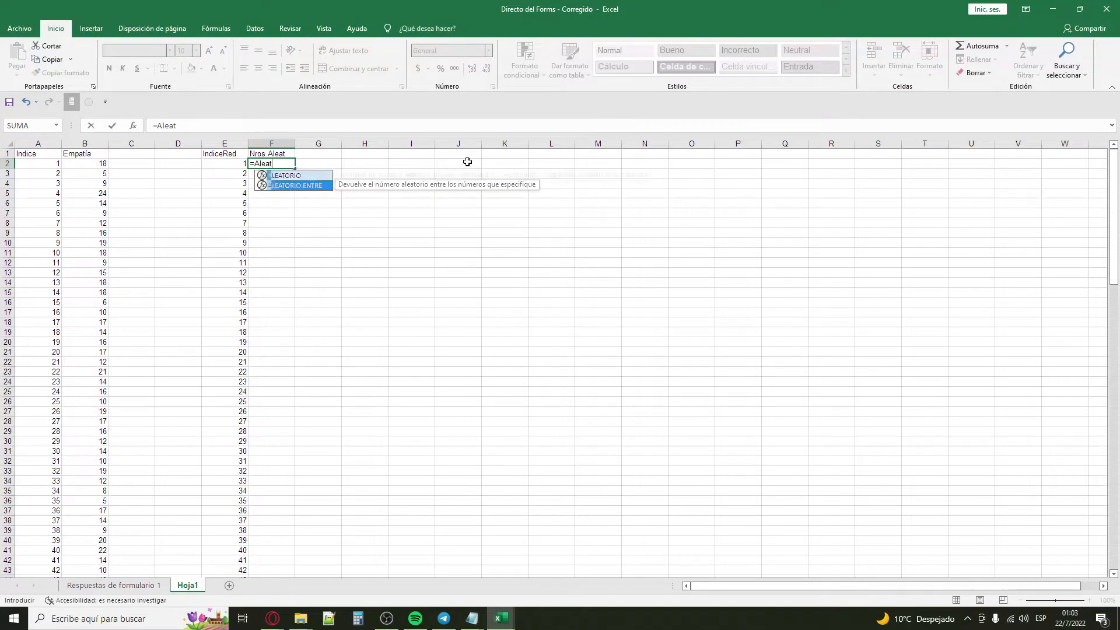
pyautogui.press('Tab')
pyautogui.write('1;132)')
pyautogui.press('Return')
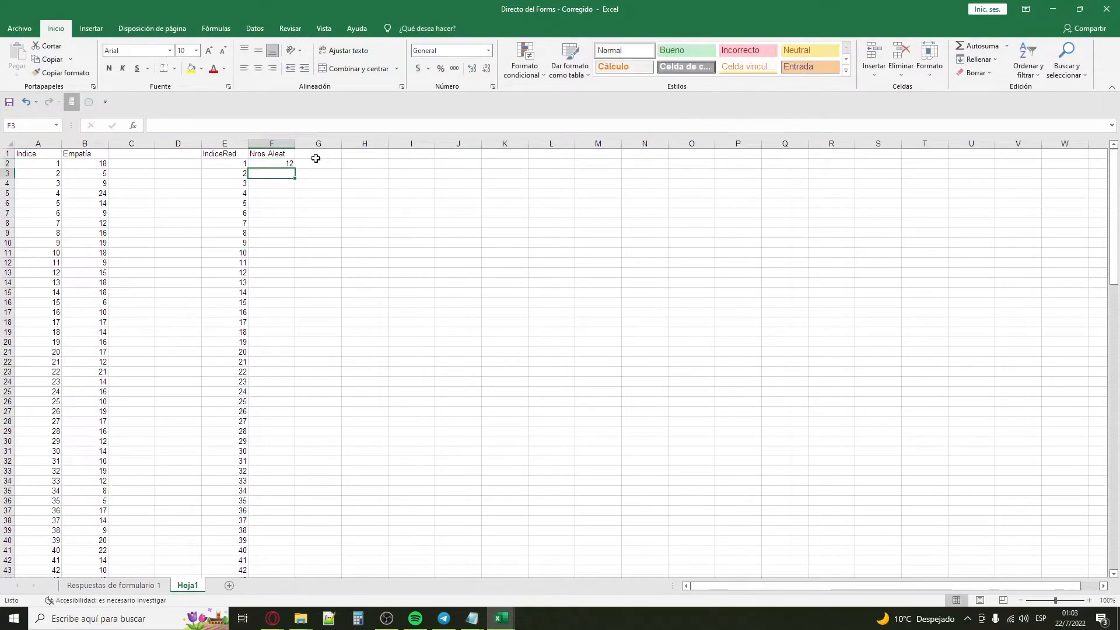
# Step: Copy the random-number formula in F2 to the range F2:F200
pyautogui.click(286, 164)
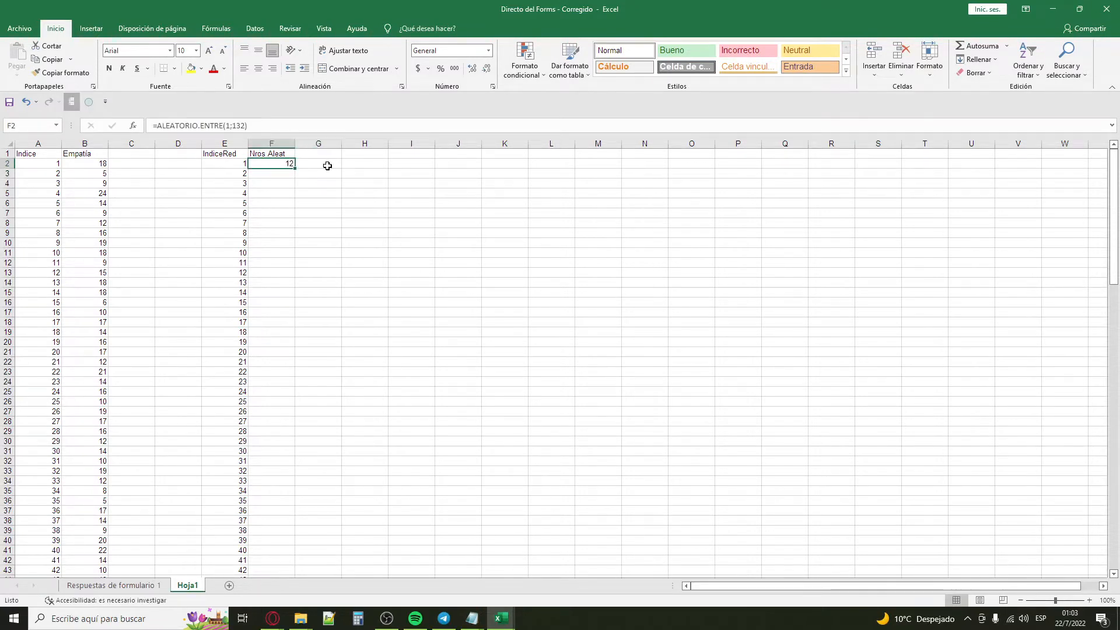
pyautogui.hotkey('ctrl', 'c')
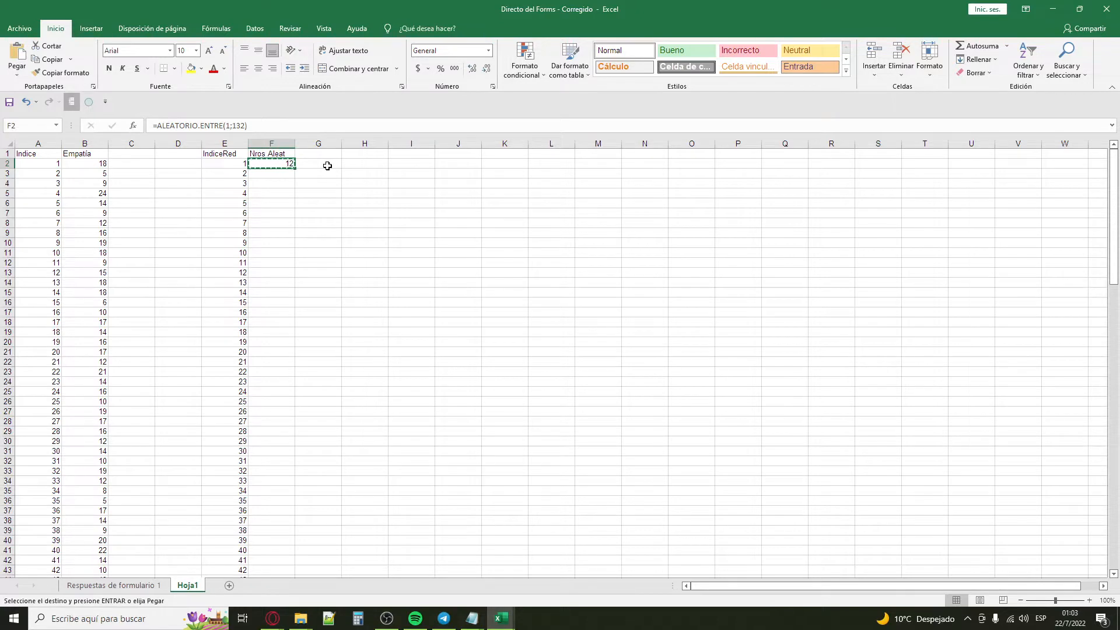
pyautogui.press('F5')
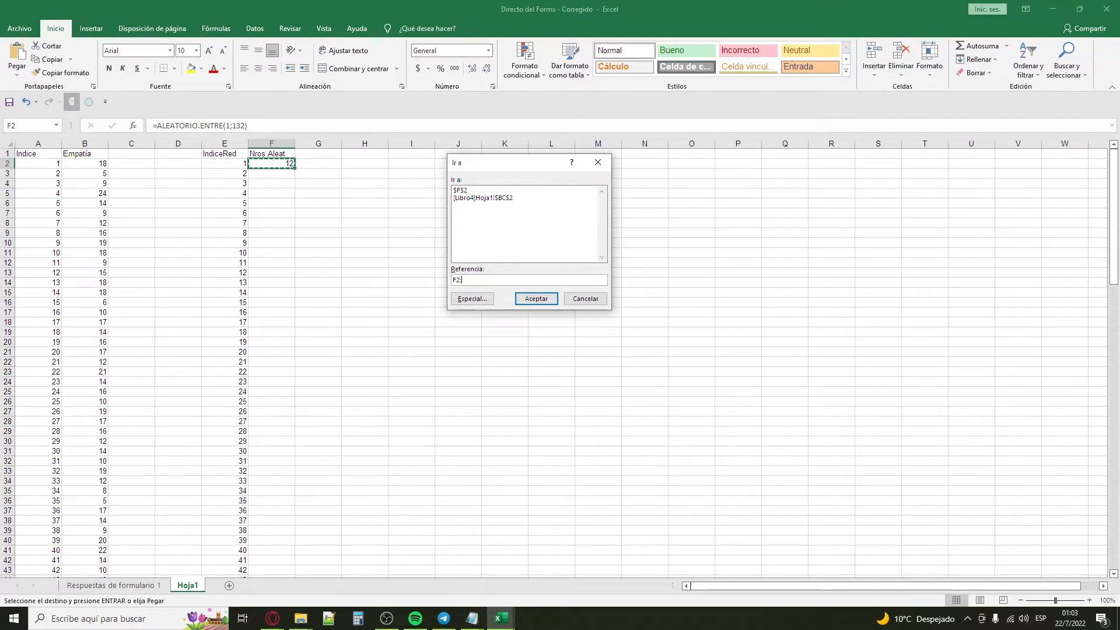
pyautogui.write('F200')
pyautogui.press('Return')
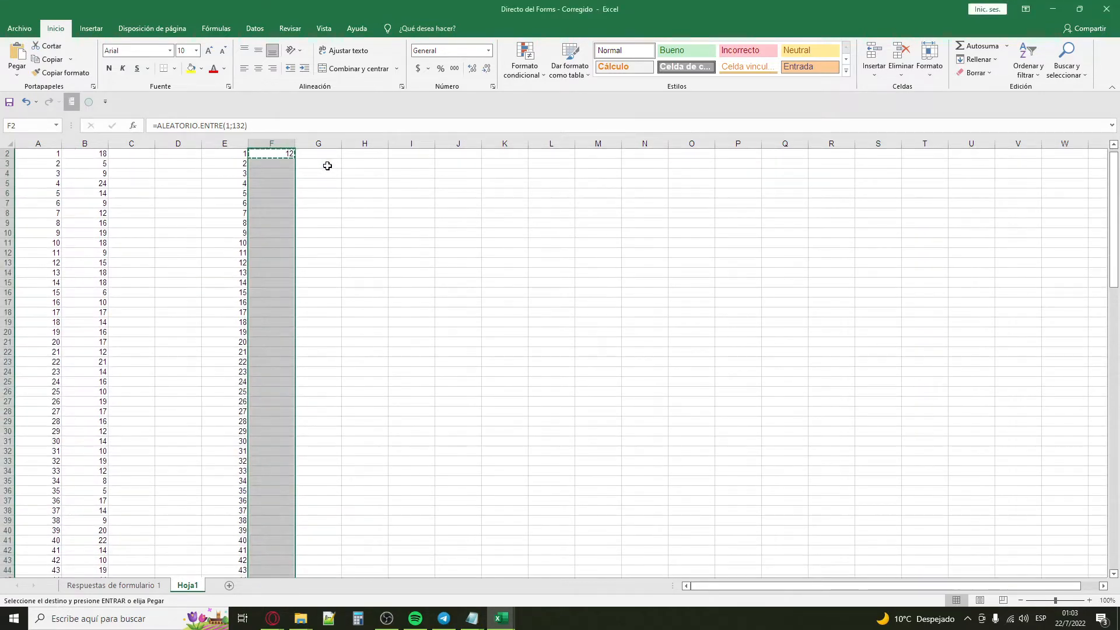
pyautogui.hotkey('ctrl', 'v')
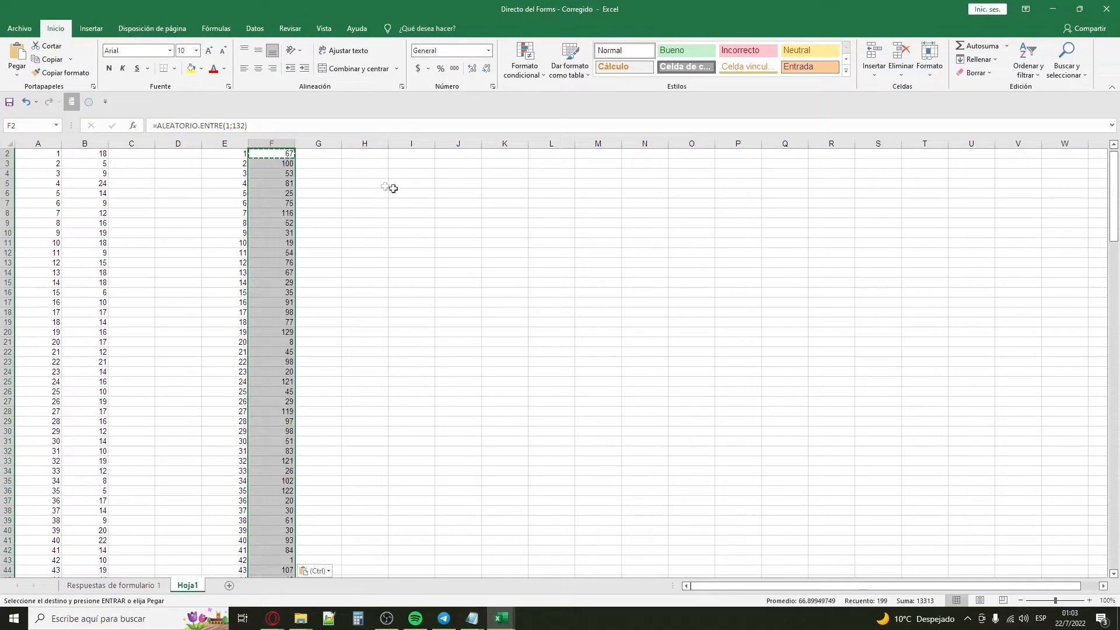
pyautogui.scroll(-8, 386, 209)
pyautogui.scroll(8, 386, 210)
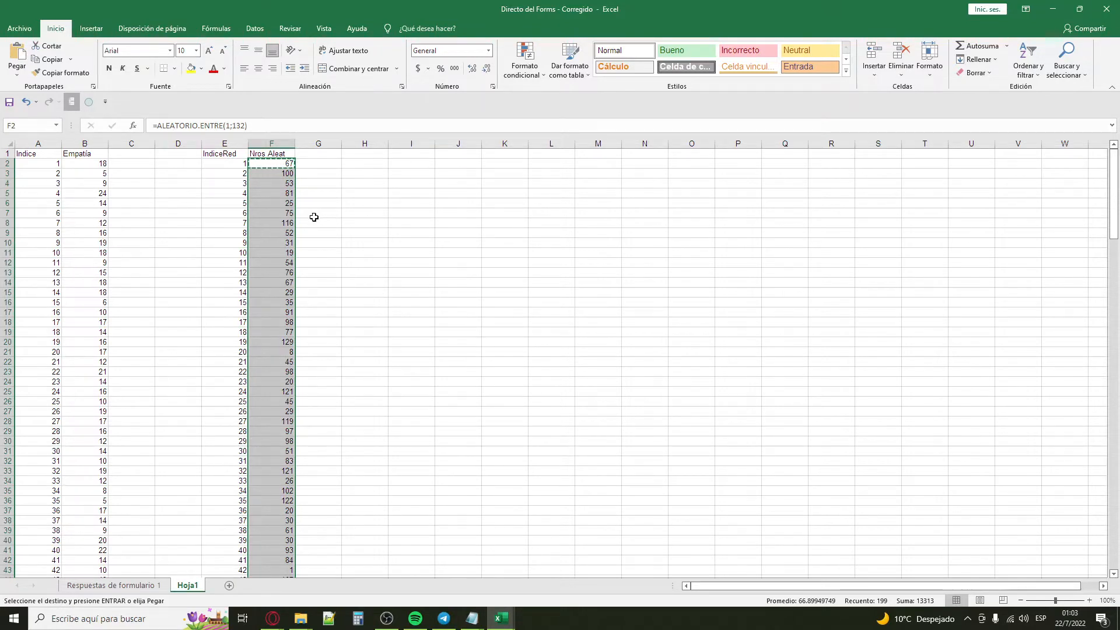
# Step: Replace the random-number formulas in column F from F2 down with fixed values
pyautogui.click(283, 164)
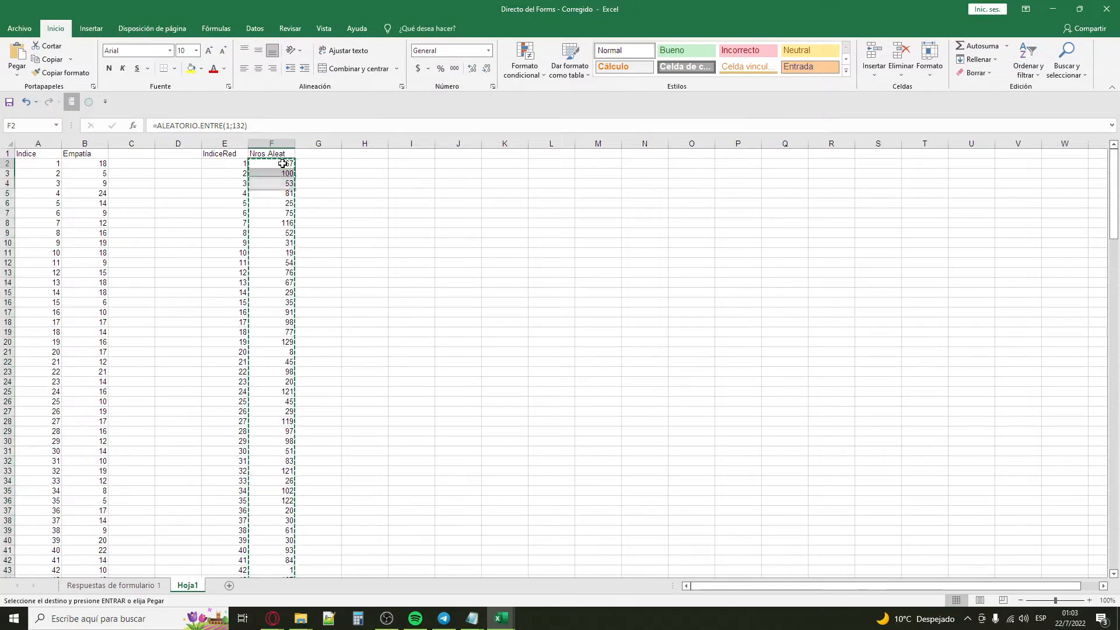
pyautogui.rightClick(282, 164)
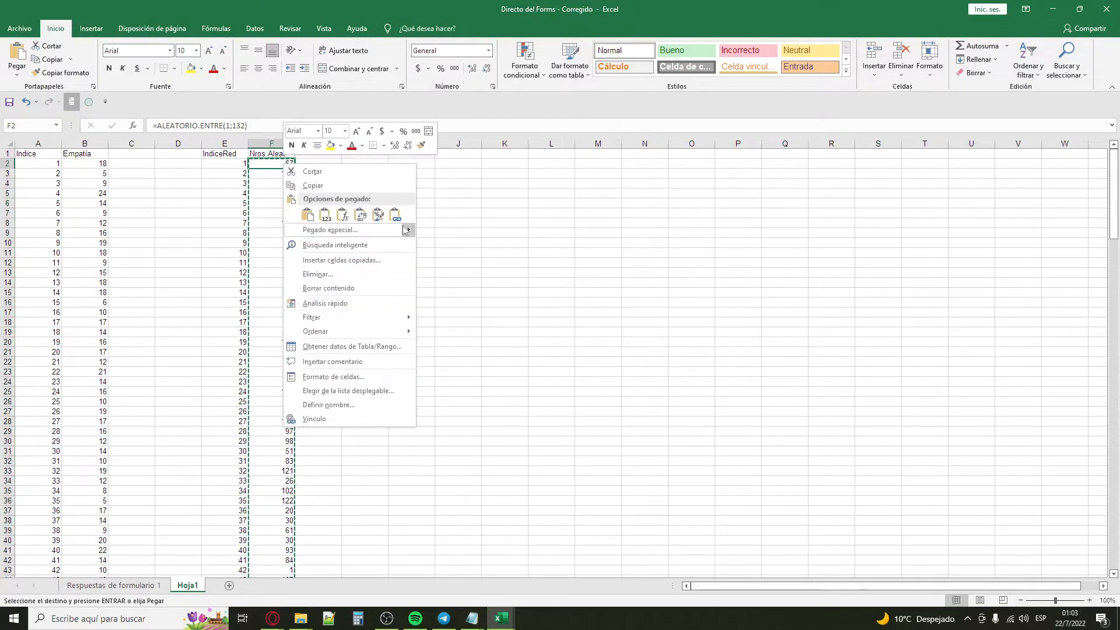
pyautogui.moveTo(409, 231)
pyautogui.click(427, 294)
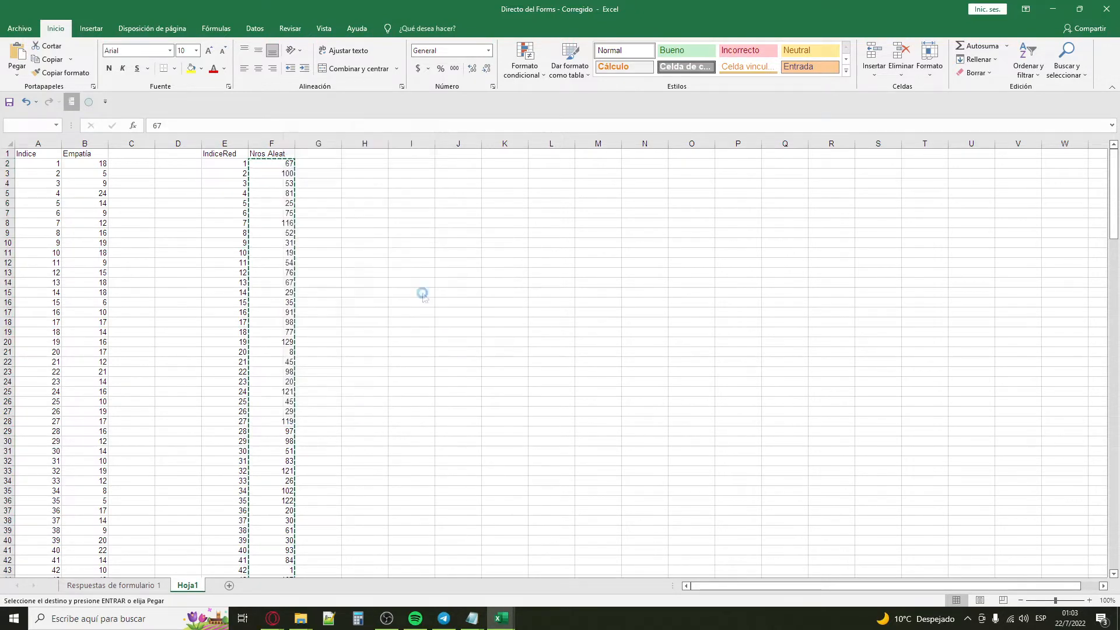
pyautogui.click(360, 173)
pyautogui.click(298, 173)
pyautogui.click(277, 171)
pyautogui.click(288, 271)
pyautogui.press('Up')
pyautogui.press('Up')
pyautogui.press('Up')
pyautogui.press('Up')
pyautogui.press('Up')
pyautogui.press('Up')
pyautogui.press('Up')
pyautogui.press('Up')
pyautogui.press('Up')
pyautogui.press('Up')
pyautogui.press('Up')
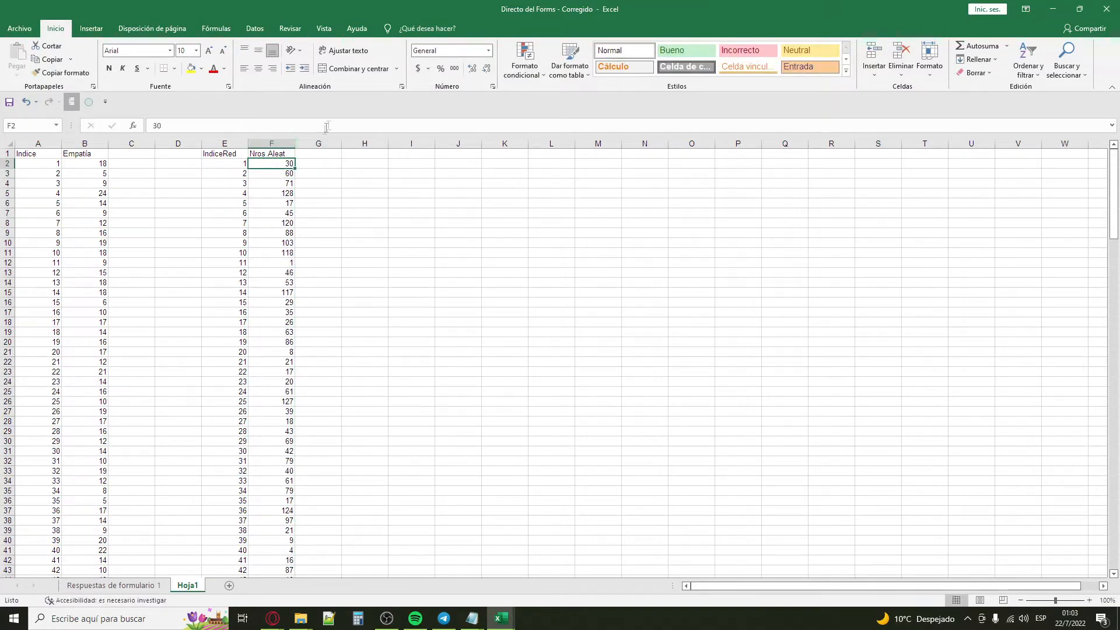
# Step: Remove the duplicate values from the Nros Aleat column, from F2 down, without expanding the selection to neighbouring columns
pyautogui.hotkey('ctrl', 'shift', 'Down')
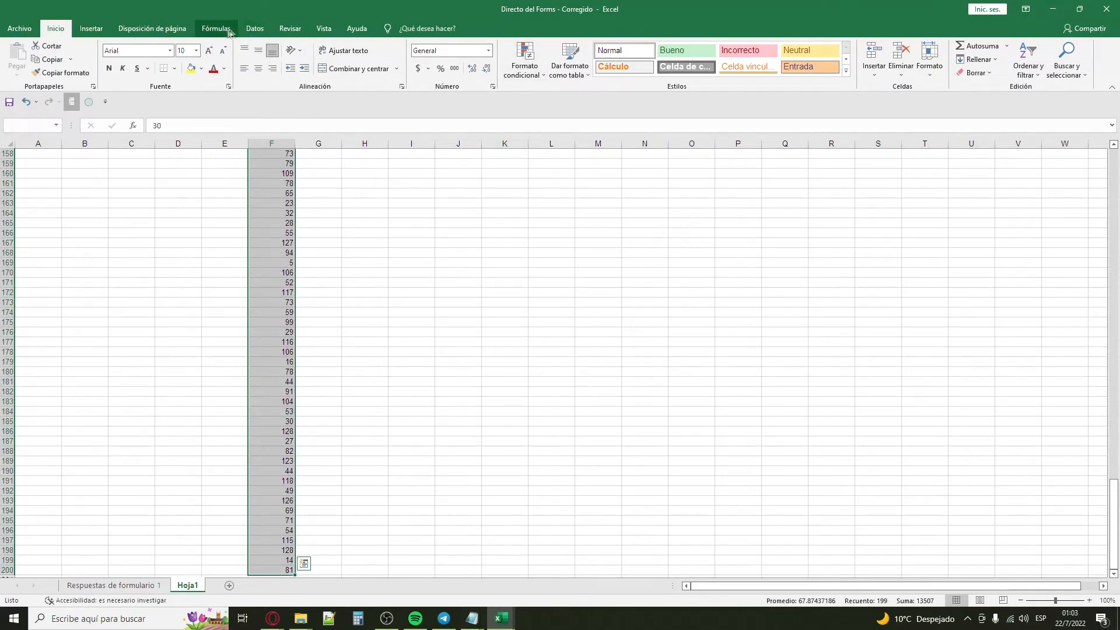
pyautogui.click(253, 29)
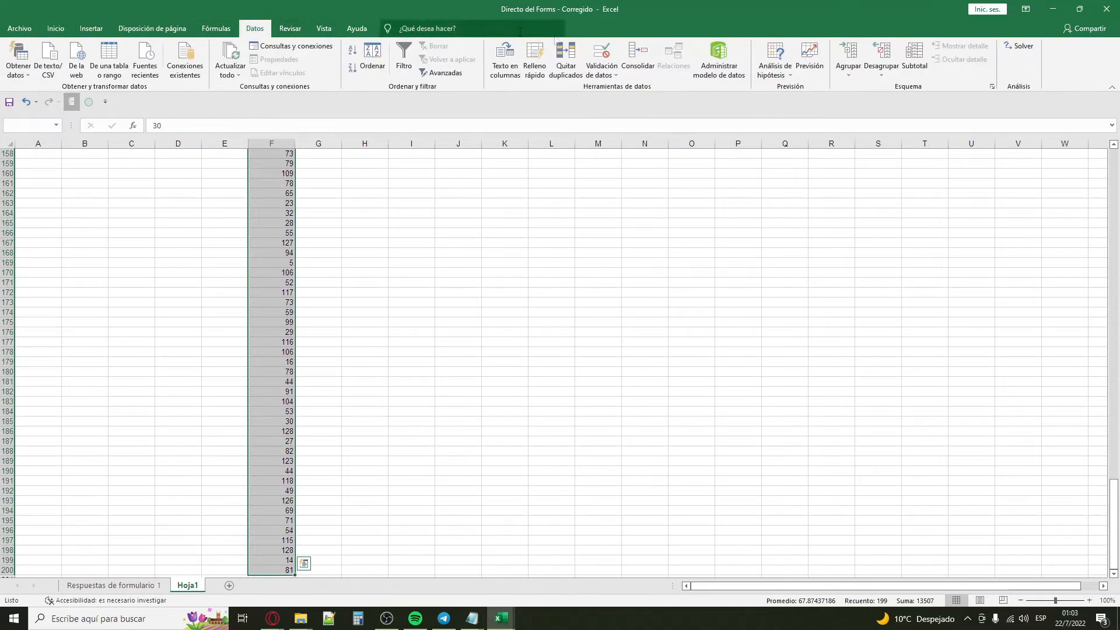
pyautogui.click(565, 58)
pyautogui.click(493, 252)
pyautogui.click(554, 272)
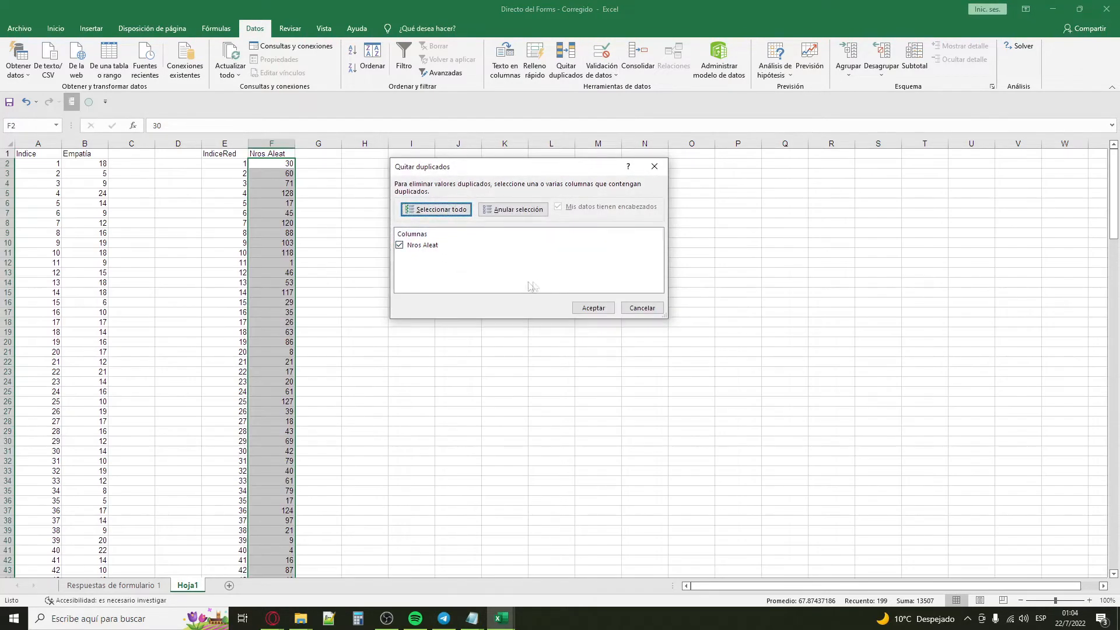
pyautogui.click(591, 303)
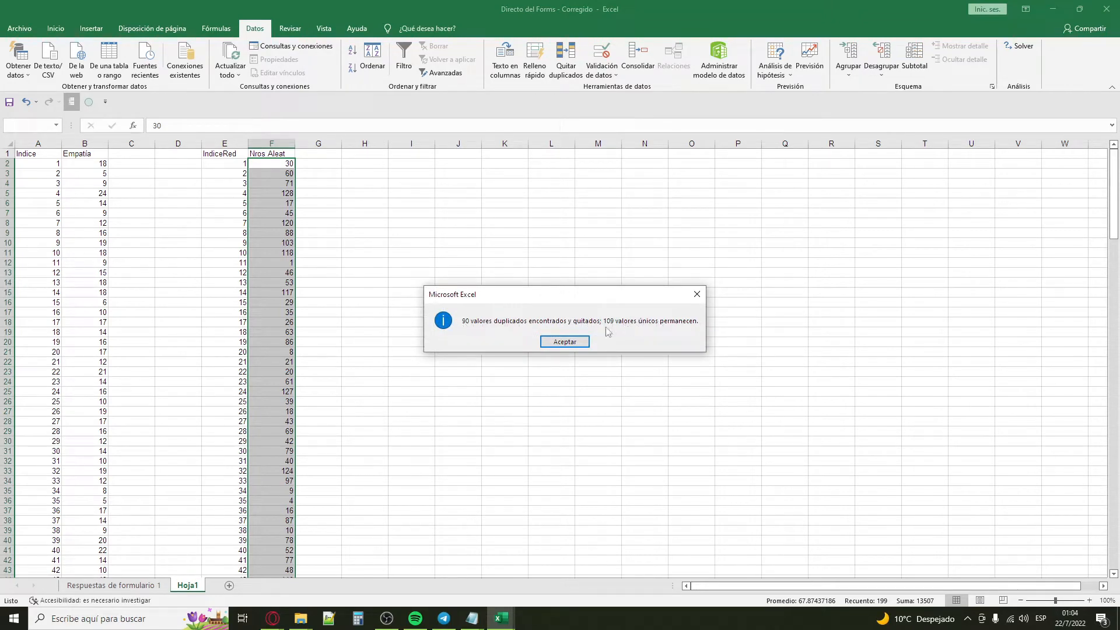
pyautogui.click(564, 342)
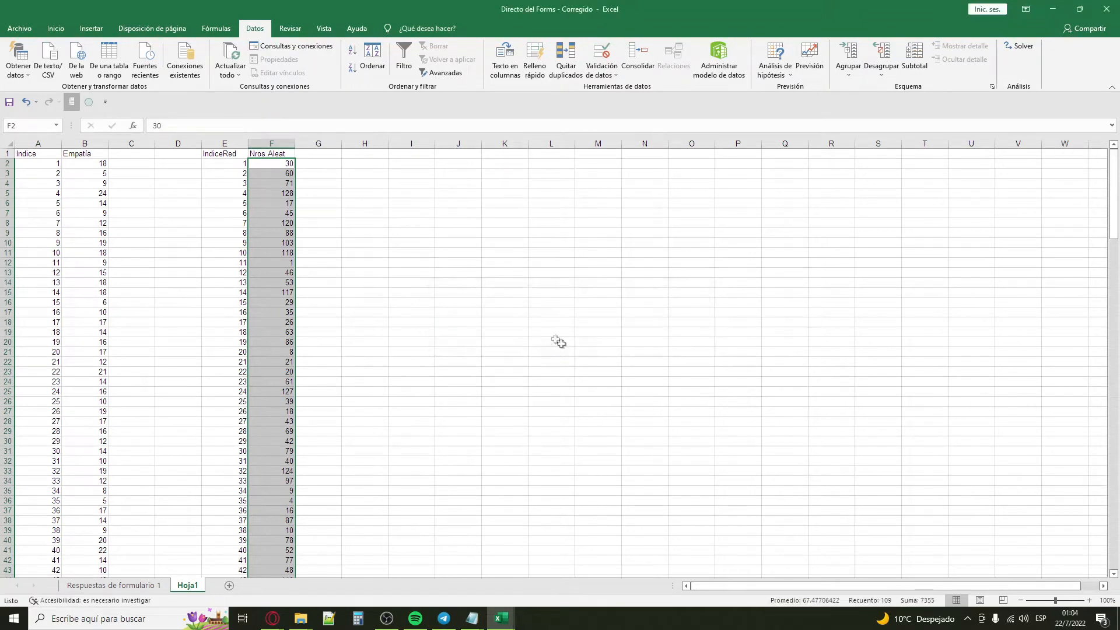
# Step: Delete the surplus random numbers in column F from F81 down, beyond the last IndiceRed entry
pyautogui.moveTo(1114, 191); pyautogui.dragTo(1114, 328)
pyautogui.click(286, 333)
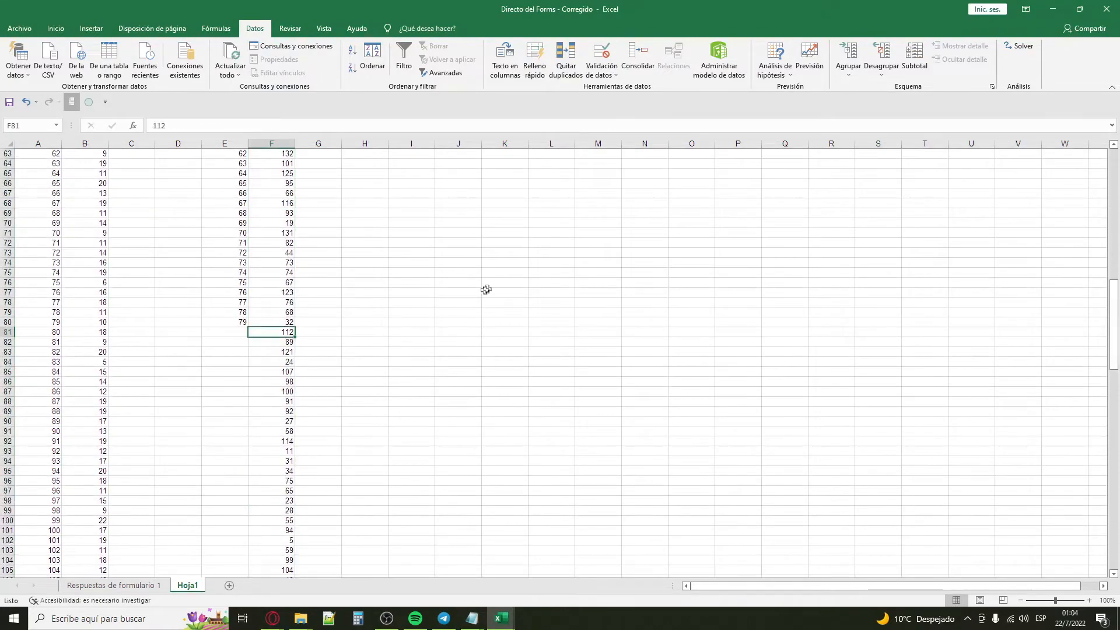
pyautogui.scroll(-3, 548, 253)
pyautogui.hotkey('ctrl', 'shift', 'Down')
pyautogui.press('Delete')
pyautogui.scroll(6, 549, 253)
# Step: Check the count of the remaining random numbers in F2:F80 and match the first one to its Indice and Empatía row
pyautogui.moveTo(266, 402); pyautogui.dragTo(275, 25)
pyautogui.click(327, 243)
pyautogui.click(273, 199)
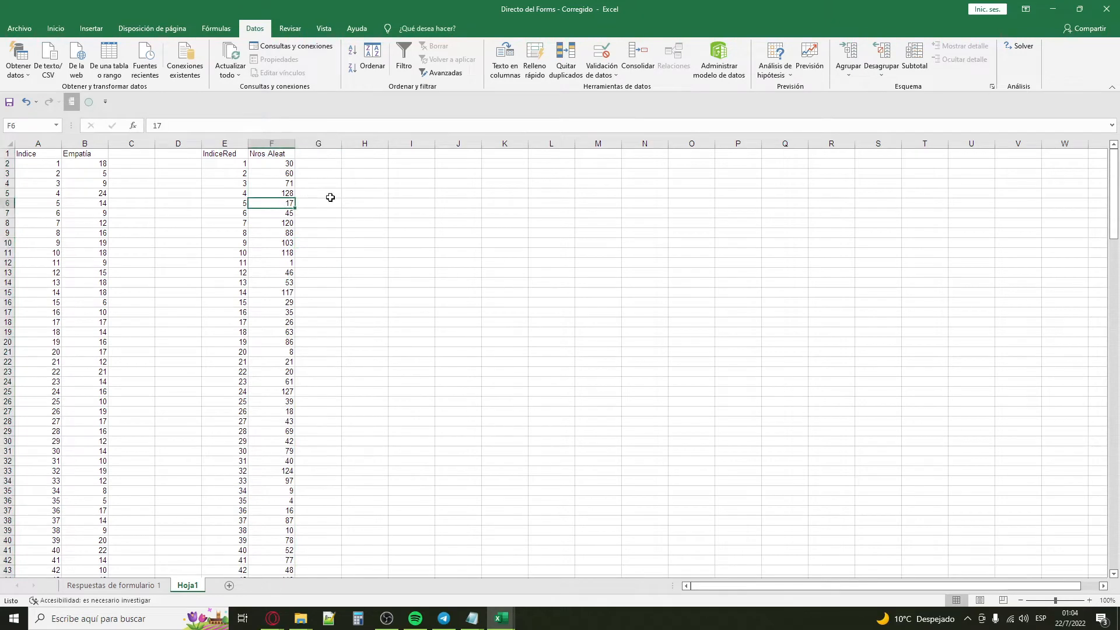
pyautogui.click(354, 181)
pyautogui.click(367, 155)
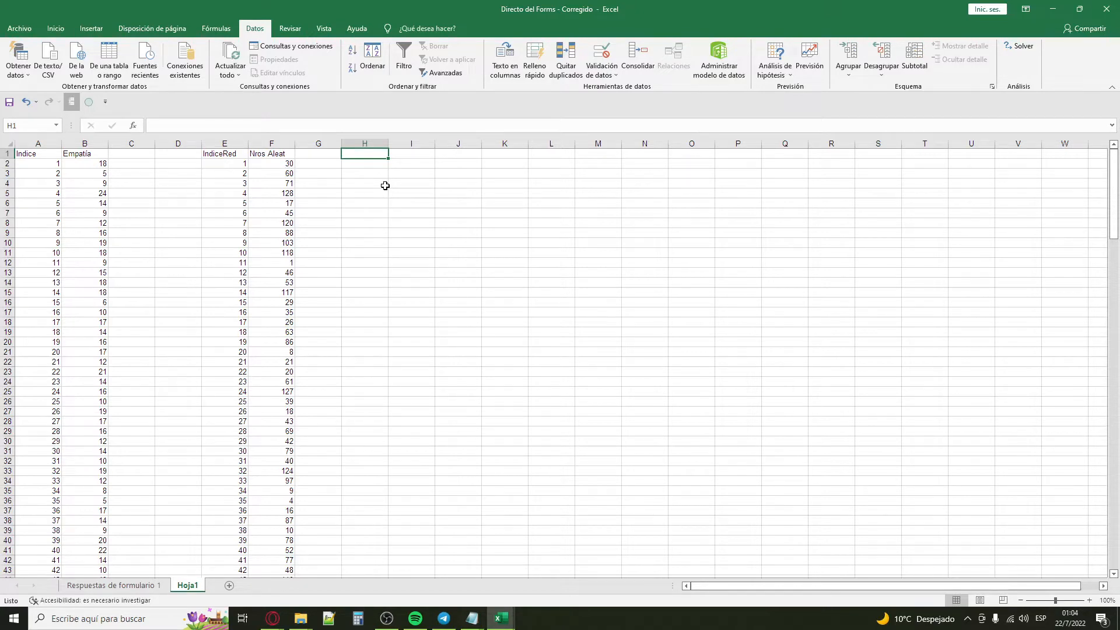
pyautogui.click(287, 165)
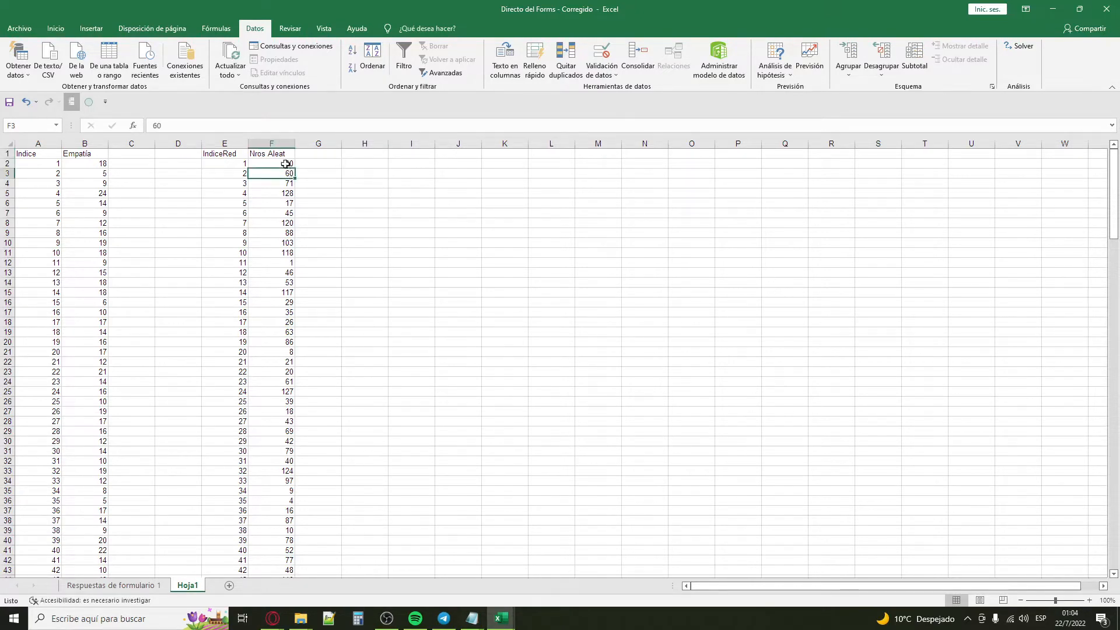
pyautogui.hotkey('ctrl', 'shift', 'Down')
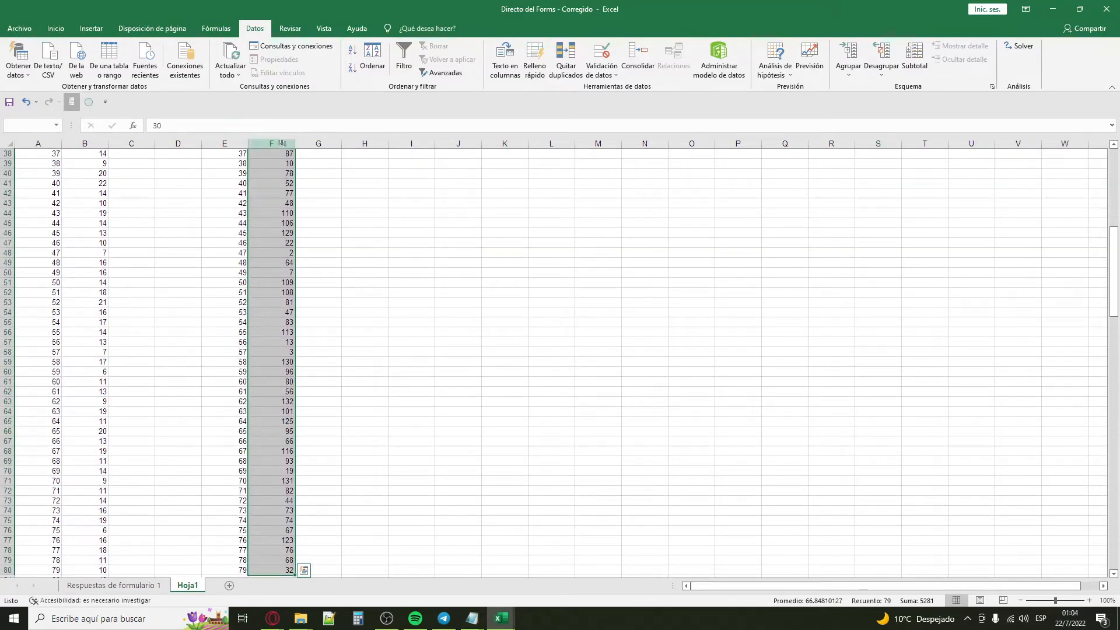
pyautogui.scroll(12, 241, 506)
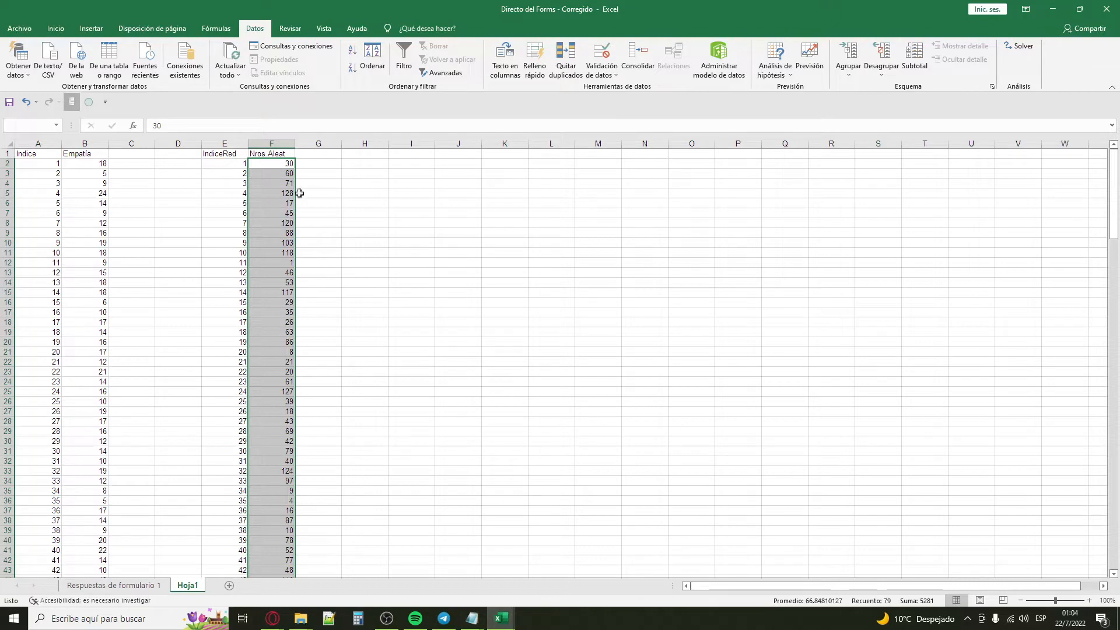
pyautogui.click(294, 164)
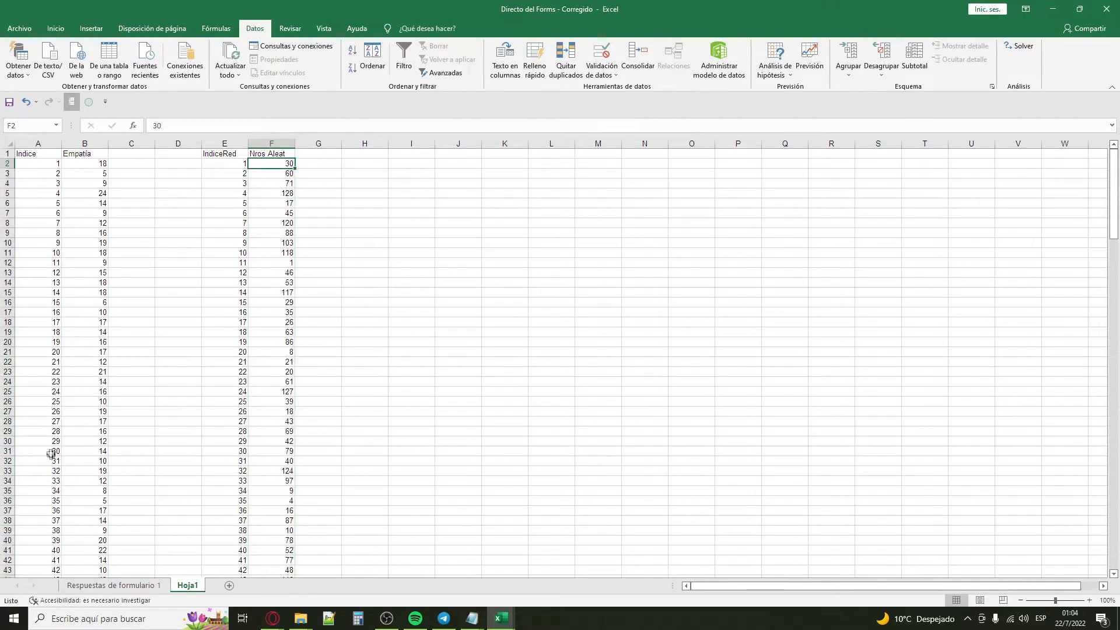
pyautogui.click(79, 450)
pyautogui.click(368, 163)
pyautogui.click(346, 367)
pyautogui.click(356, 213)
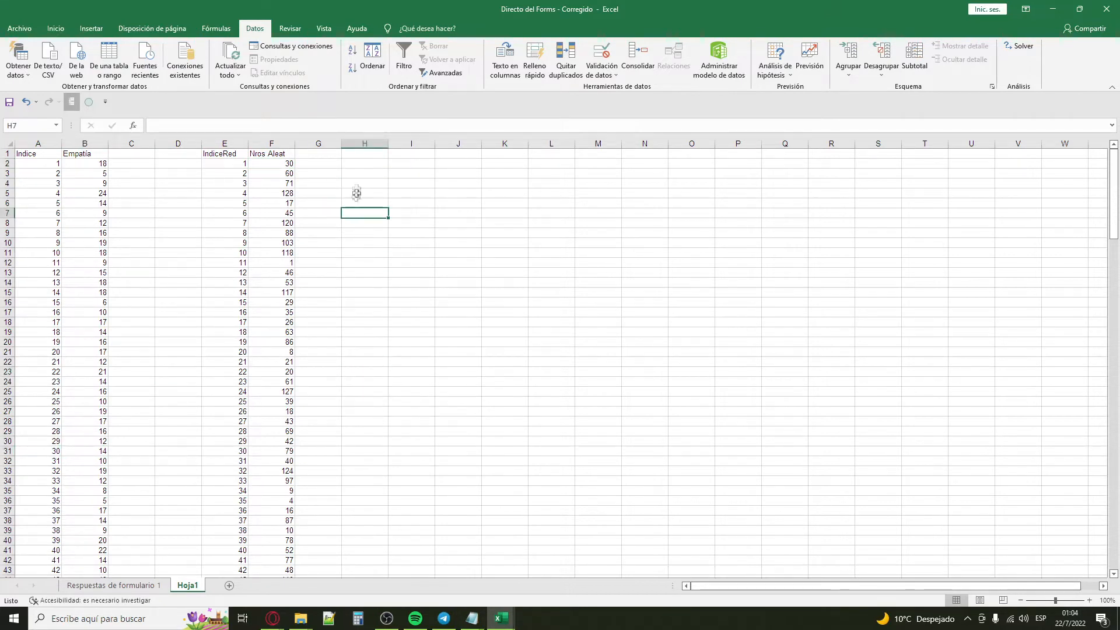
pyautogui.click(357, 193)
# Step: Enter the header EmpatiaReduc in H1
pyautogui.click(367, 155)
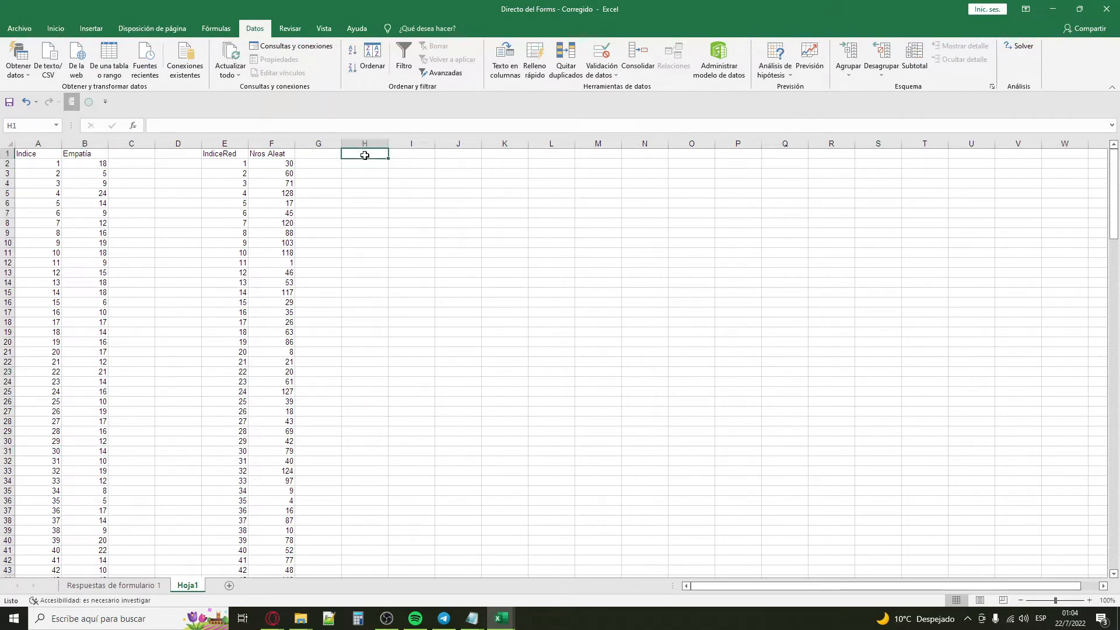
pyautogui.click(417, 165)
pyautogui.click(386, 154)
pyautogui.write('EEm')
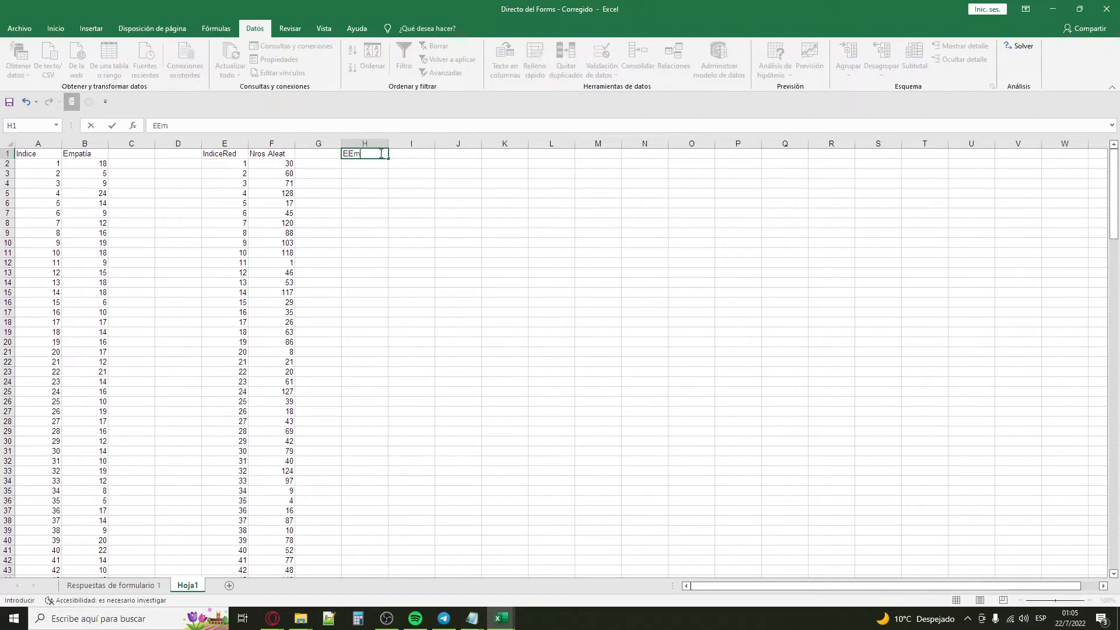
pyautogui.write('patiaReduc')
pyautogui.press('Return')
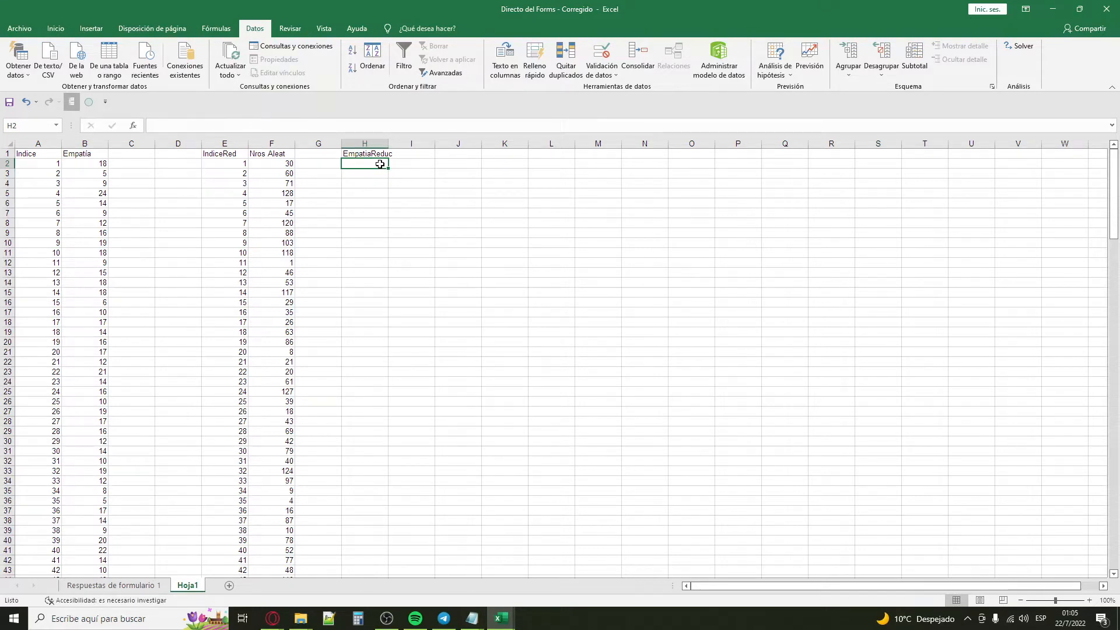
# Step: Begin a BUSCARV formula in H2 with F2 as the lookup value and A2:B133 as the lookup table
pyautogui.write('=BUSCARV')
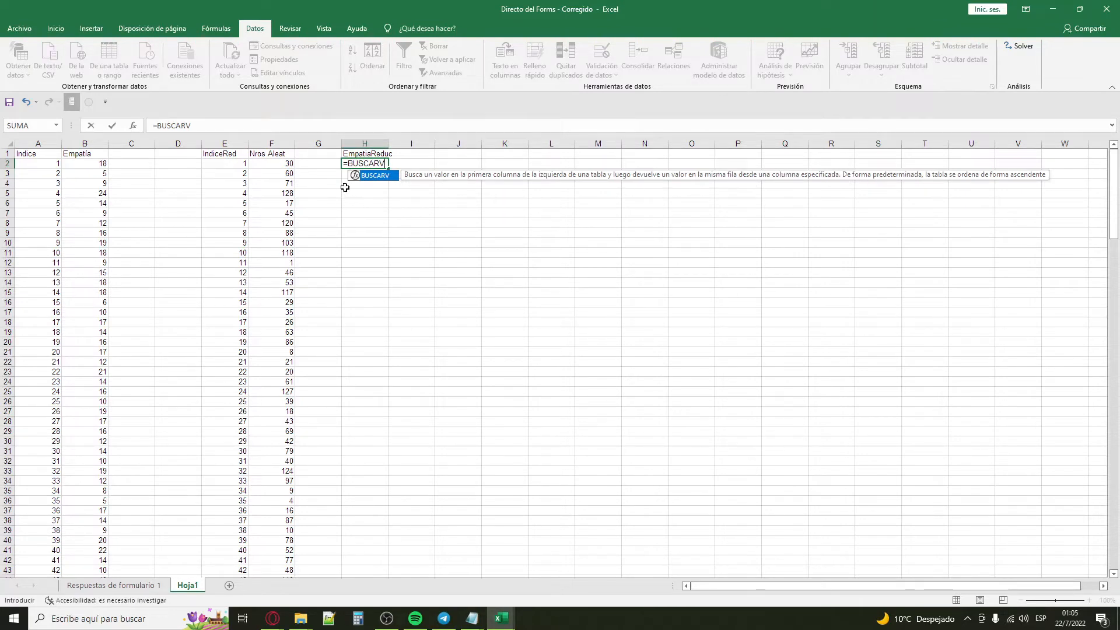
pyautogui.write('(')
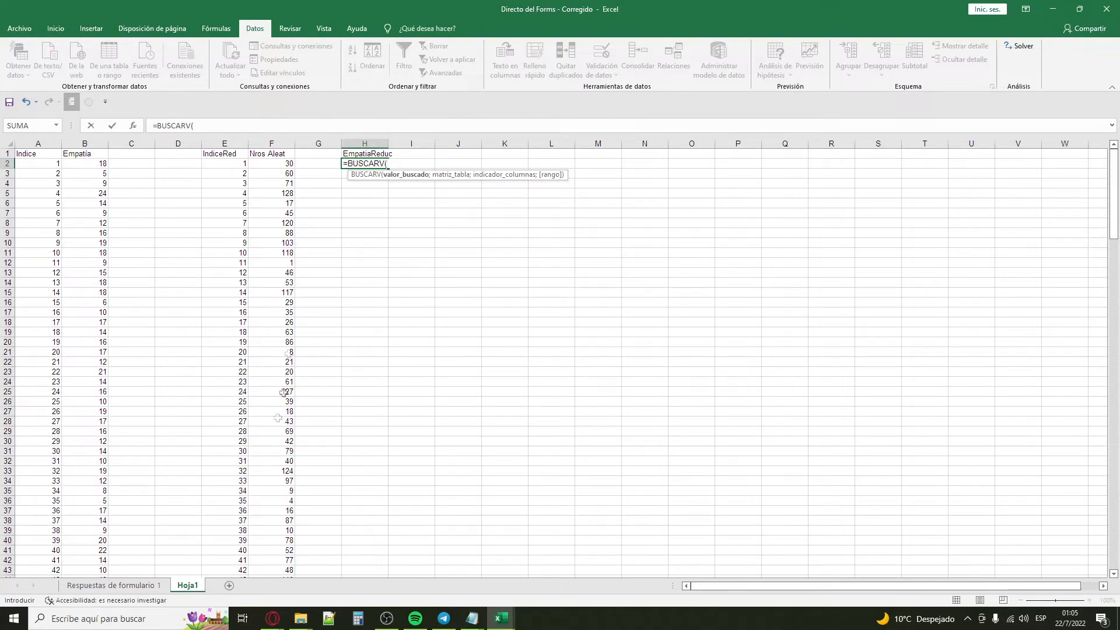
pyautogui.click(287, 164)
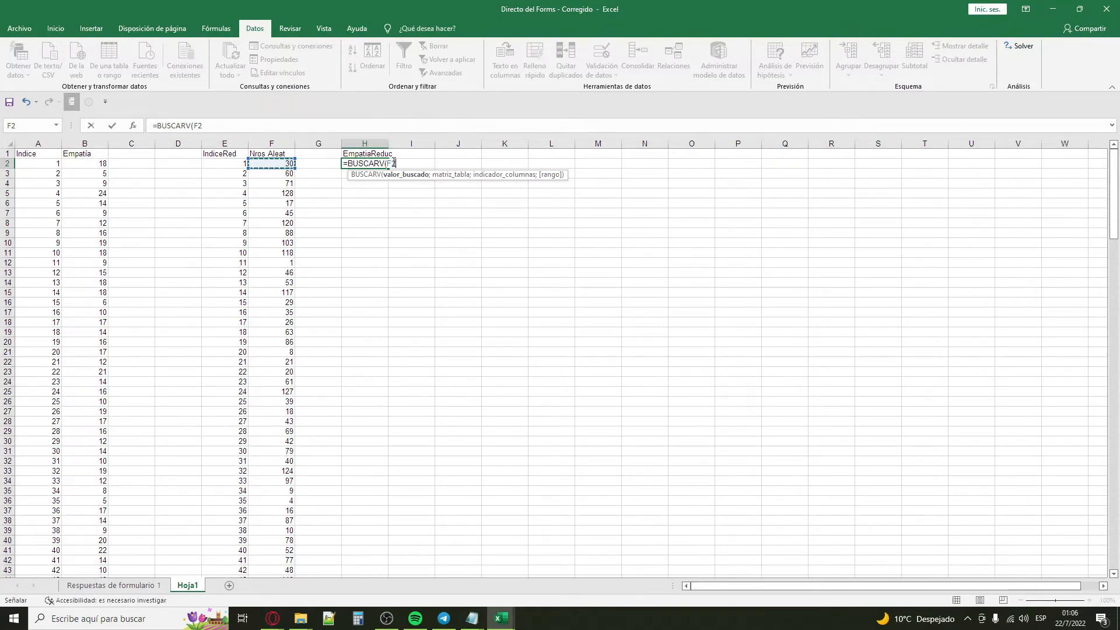
pyautogui.write(';')
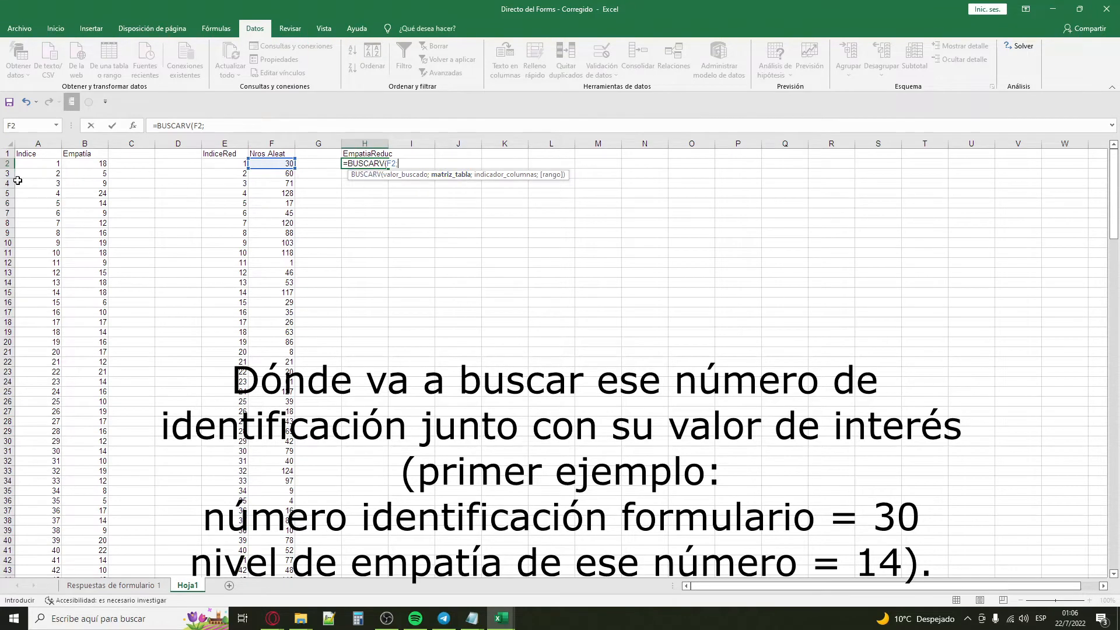
pyautogui.moveTo(32, 164); pyautogui.dragTo(100, 561)
pyautogui.scroll(20, 102, 405)
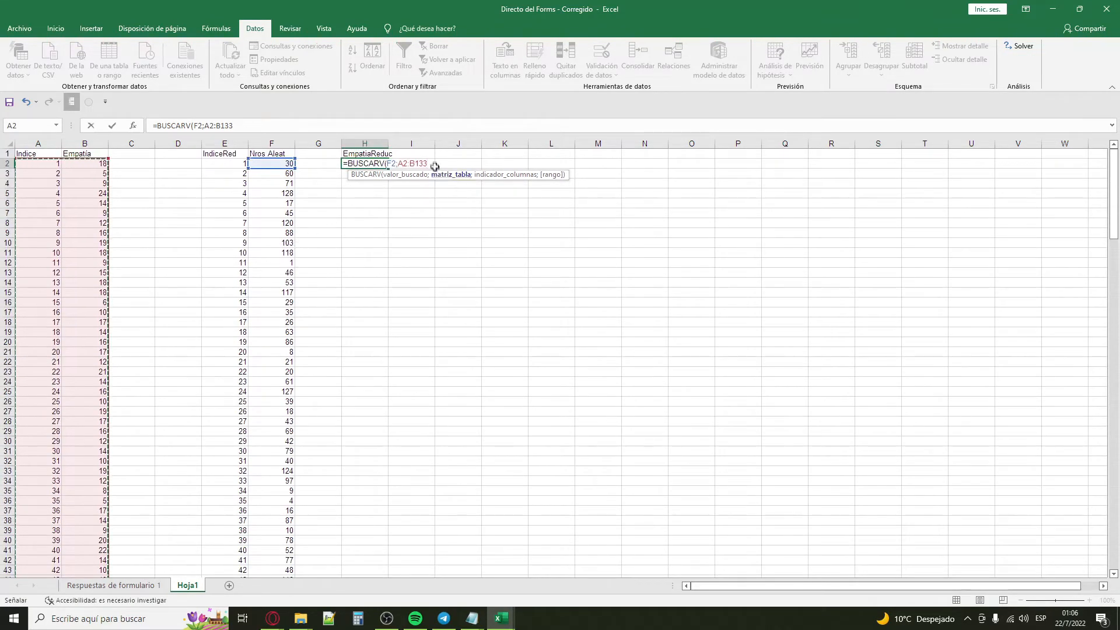
# Step: Make the lookup table reference absolute as $A$2:$B$133 in the H2 formula and continue to its column index argument
pyautogui.moveTo(431, 162); pyautogui.dragTo(398, 163)
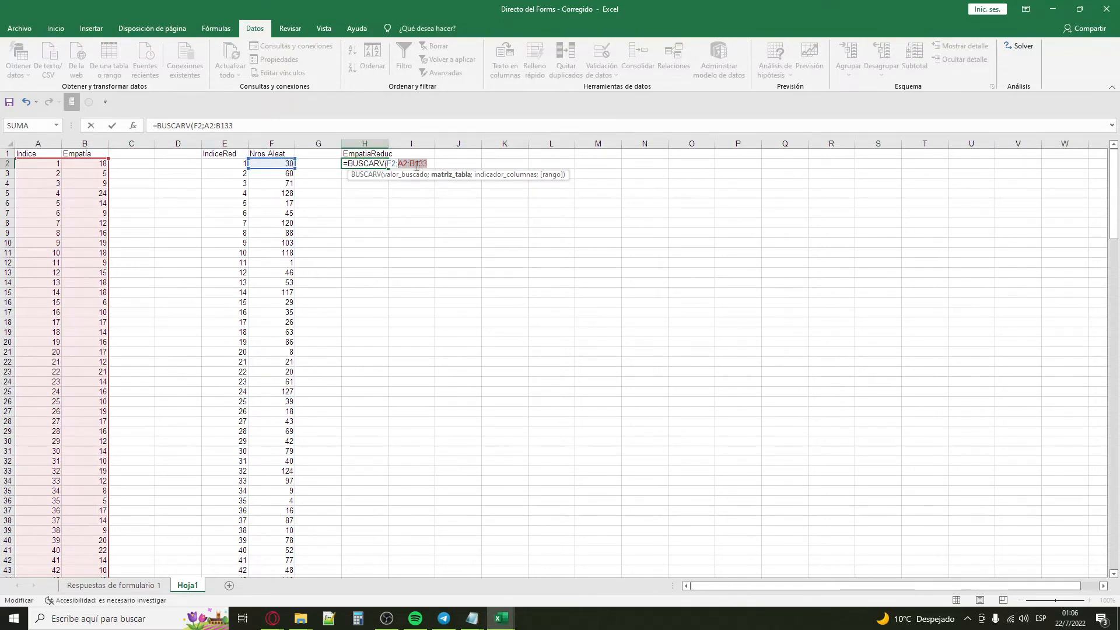
pyautogui.click(398, 164)
pyautogui.press('F4')
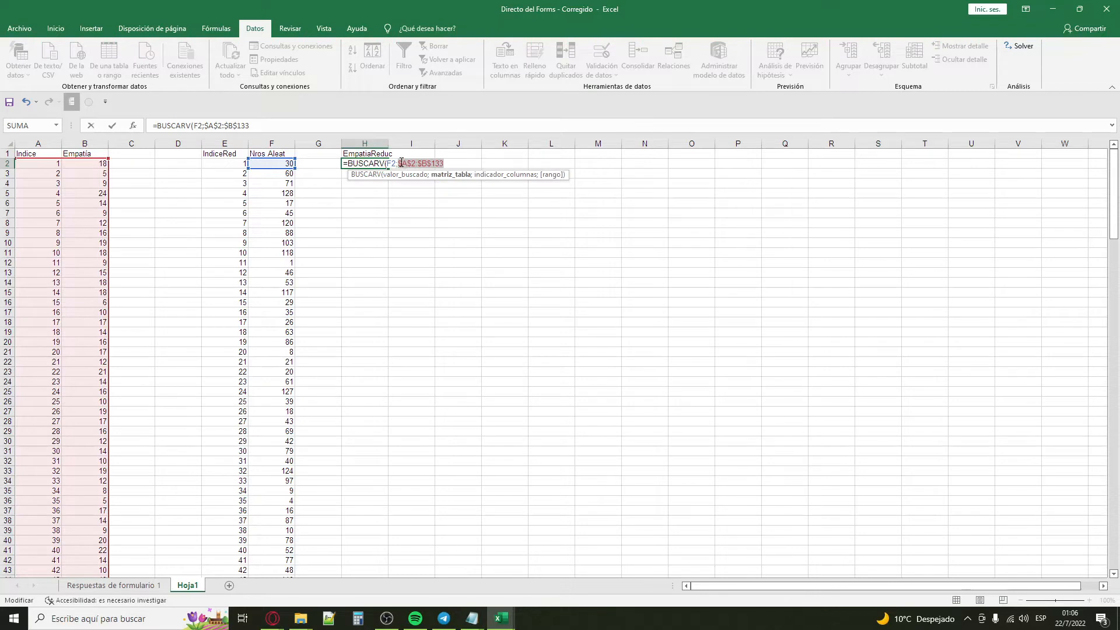
pyautogui.click(441, 163)
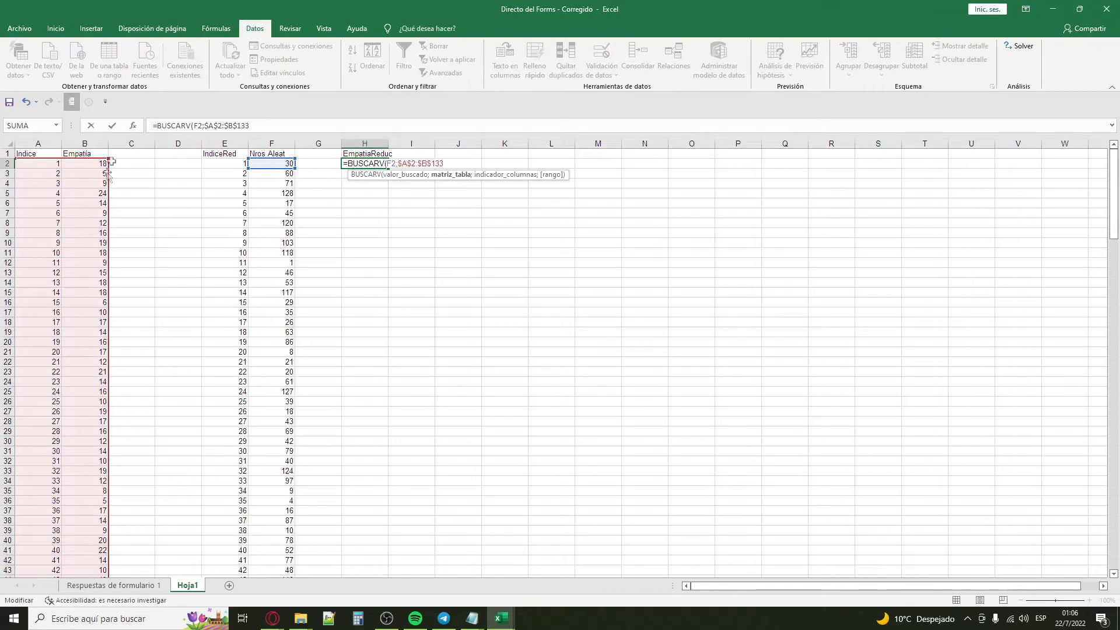
pyautogui.write(';2;0')
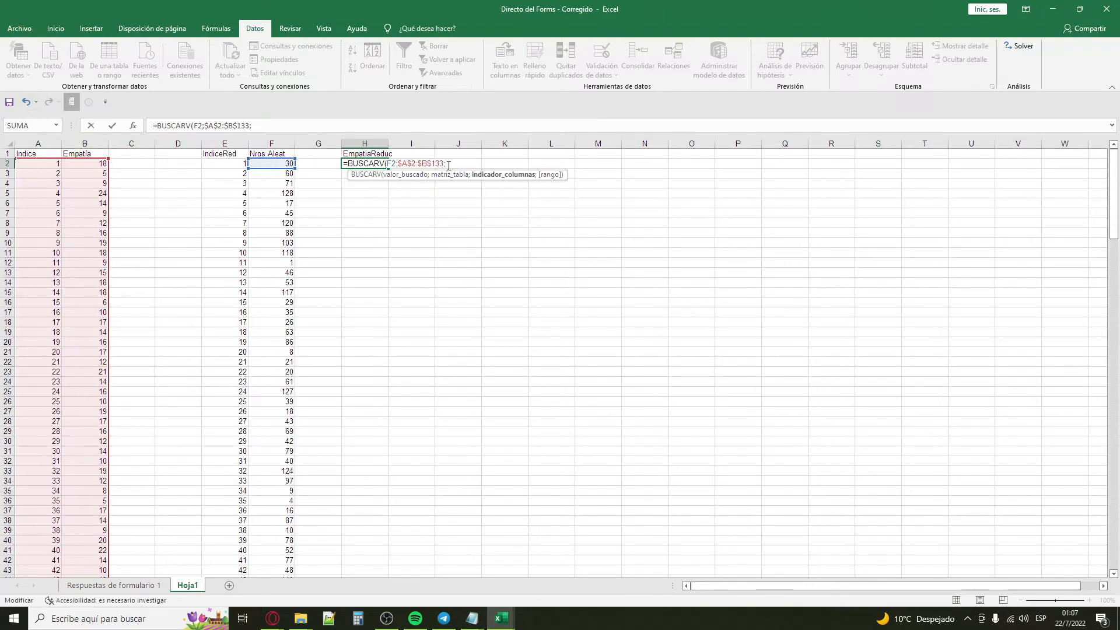
# Step: Complete the BUSCARV formula in H2 with column index 2 and exact match 0
pyautogui.write('2;')
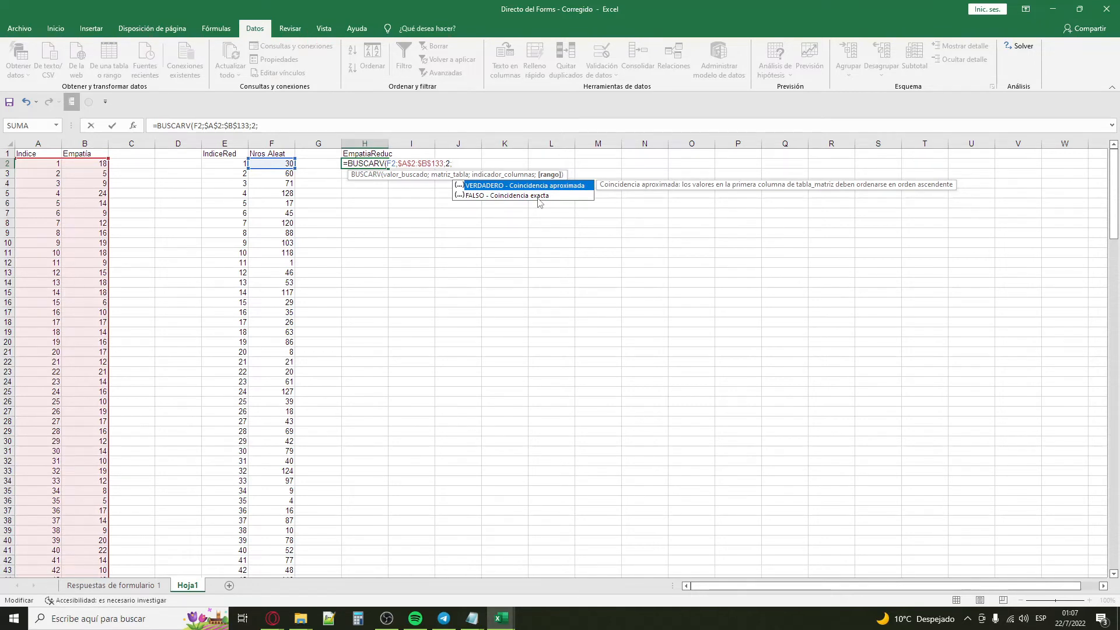
pyautogui.write('0')
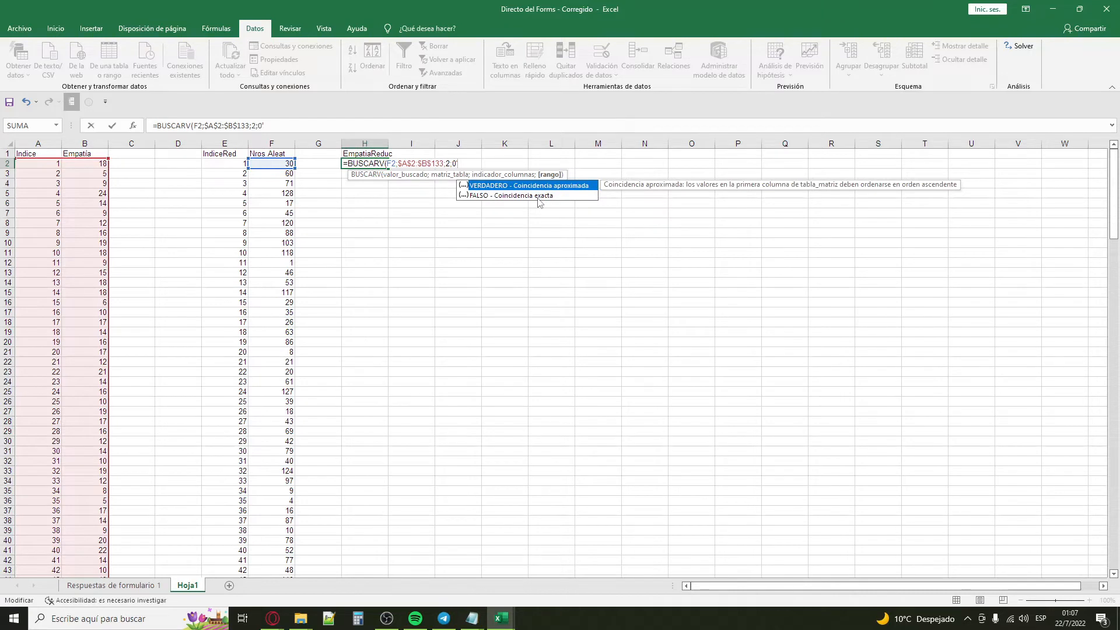
pyautogui.write(')')
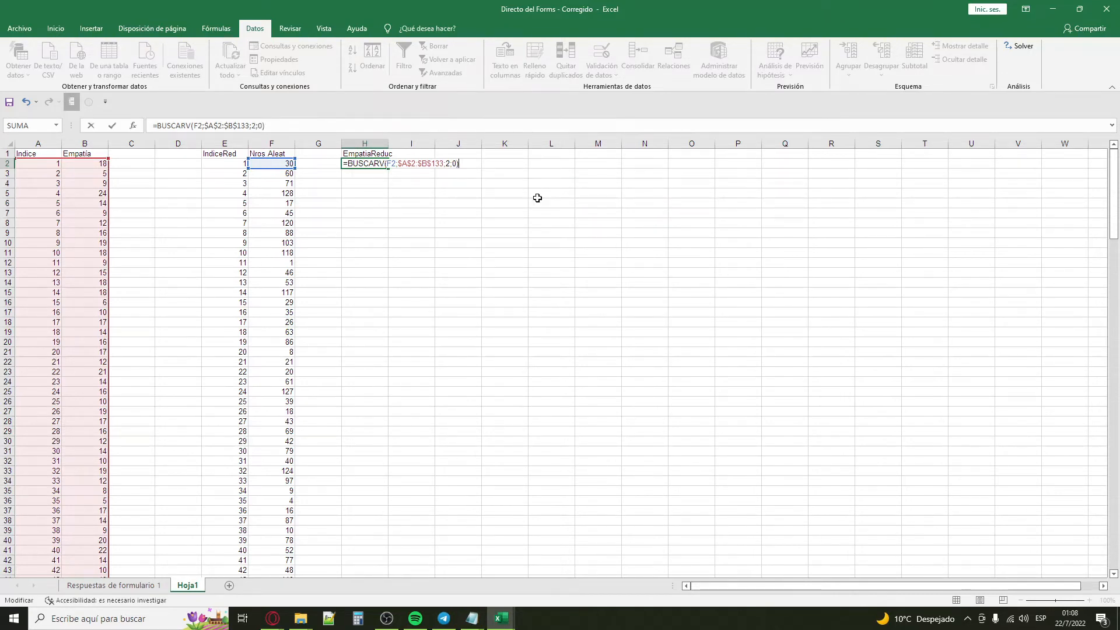
pyautogui.press('Return')
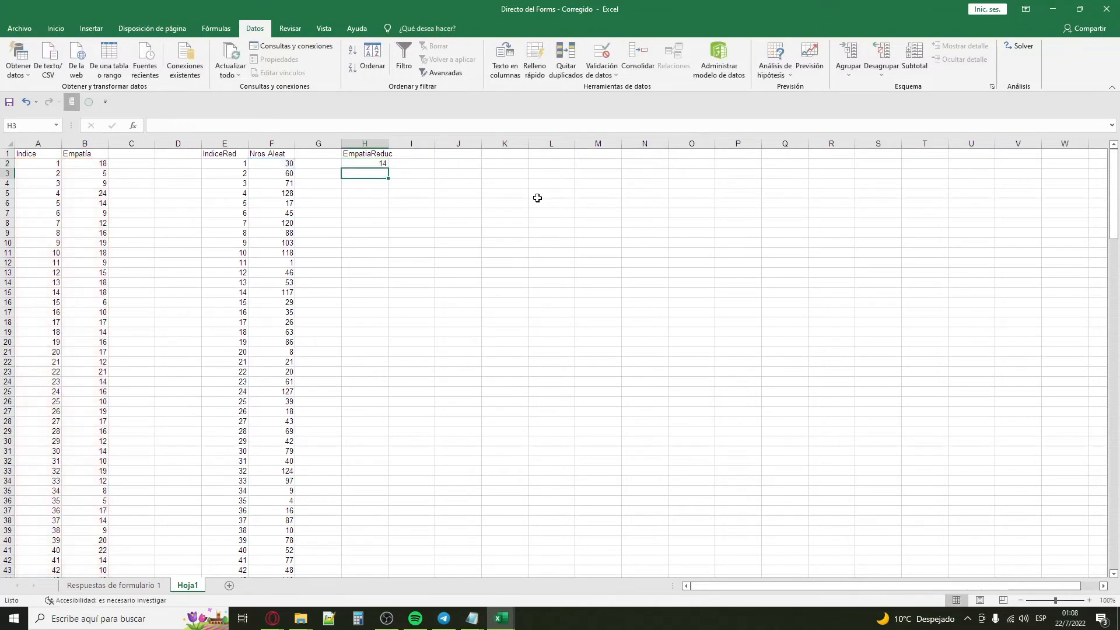
# Step: Fill the H2 lookup formula down to H80, alongside the last random number
pyautogui.click(371, 164)
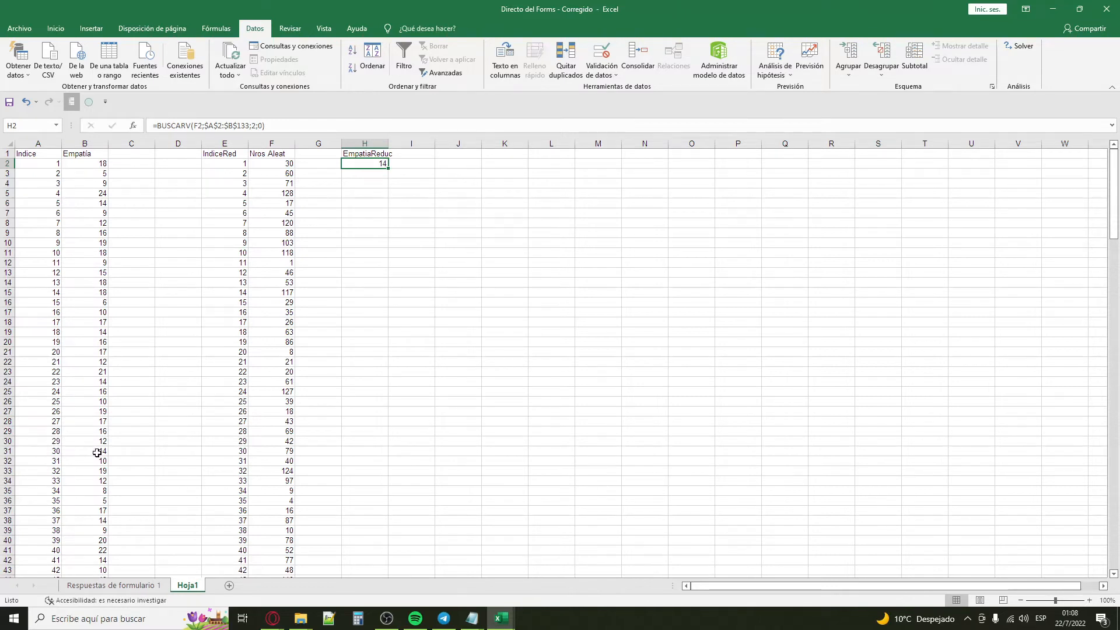
pyautogui.moveTo(389, 169); pyautogui.dragTo(360, 408)
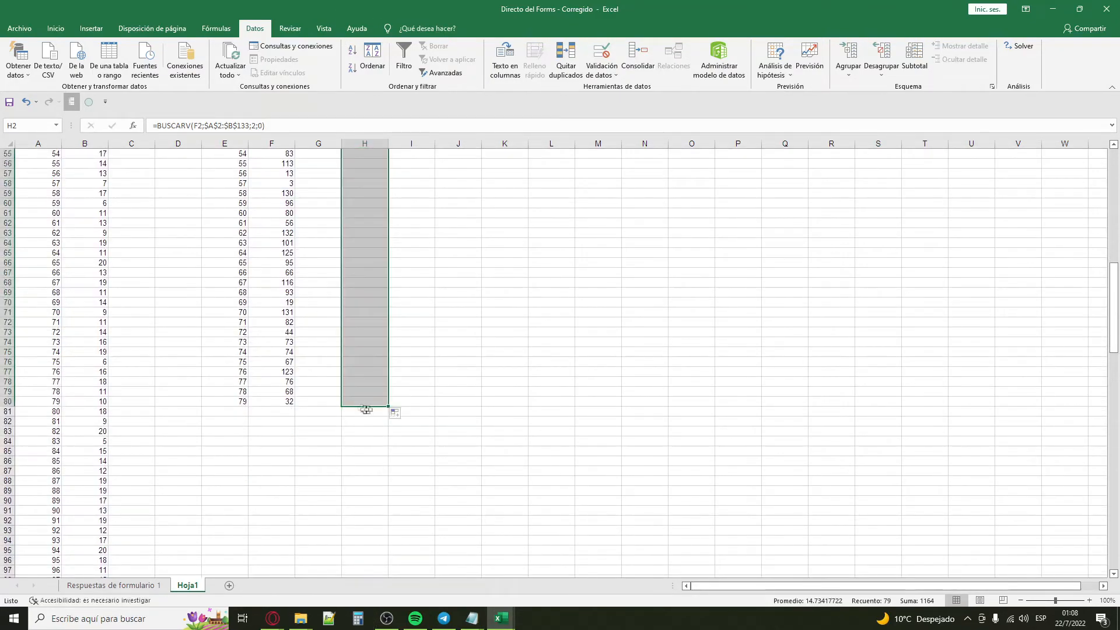
pyautogui.scroll(18, 440, 318)
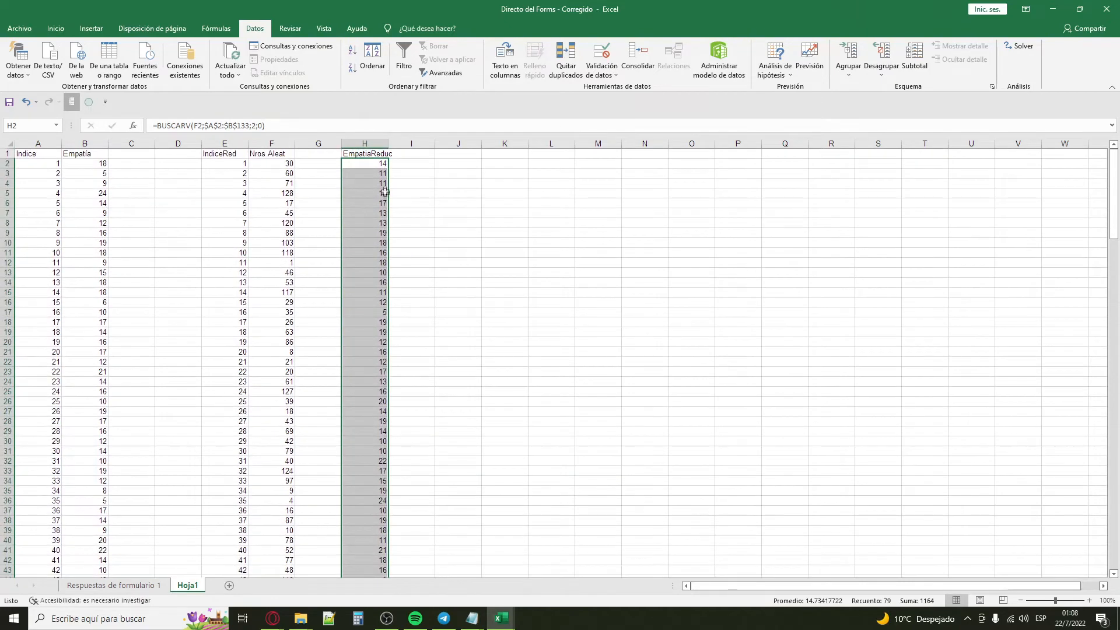
# Step: Check the looked-up scores for random numbers 60 and 71 against their matching Indice and Empatía rows
pyautogui.click(282, 174)
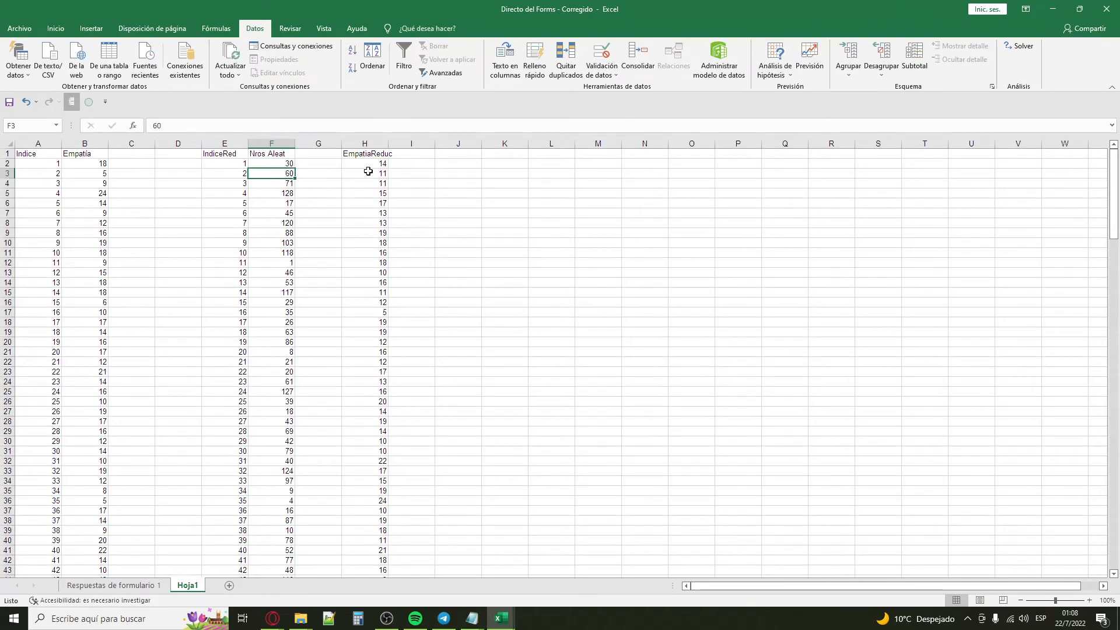
pyautogui.scroll(-8, 63, 347)
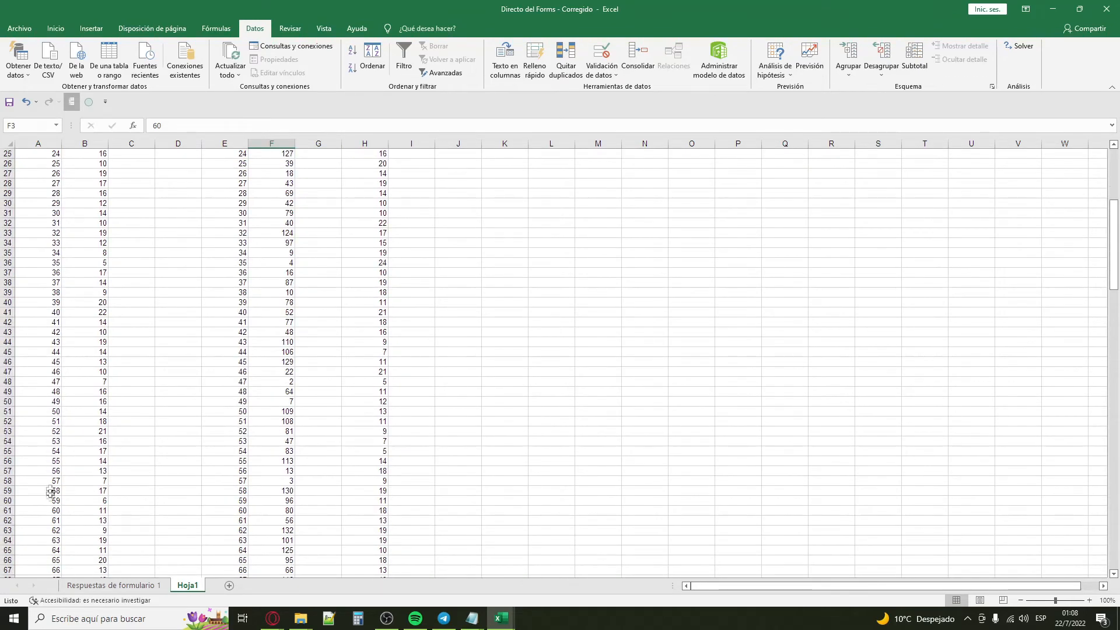
pyautogui.click(47, 510)
pyautogui.click(80, 510)
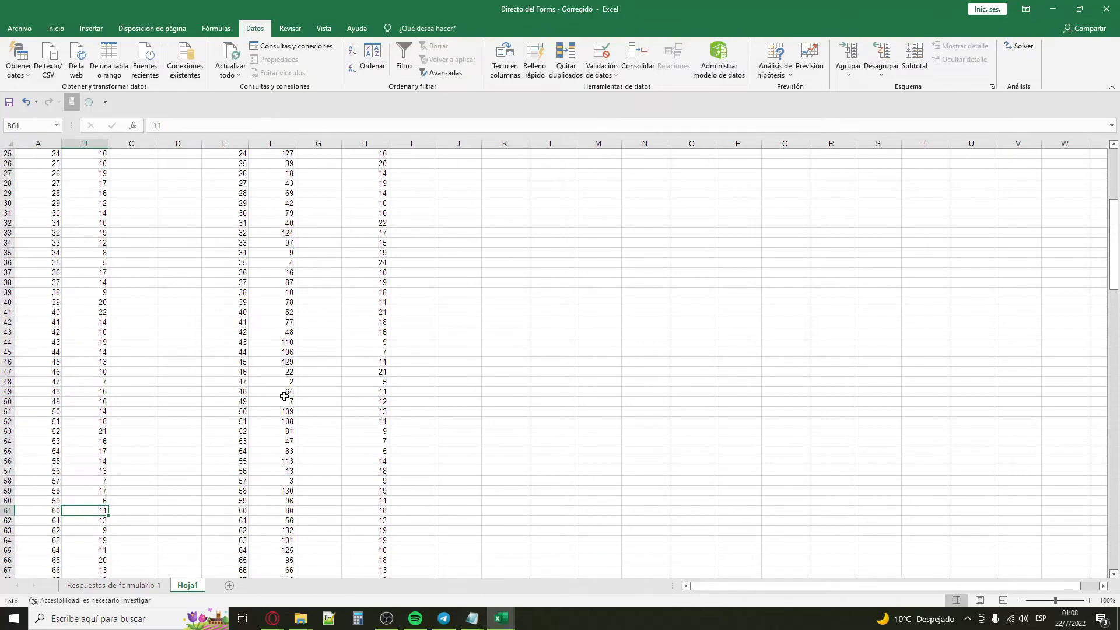
pyautogui.scroll(8, 284, 396)
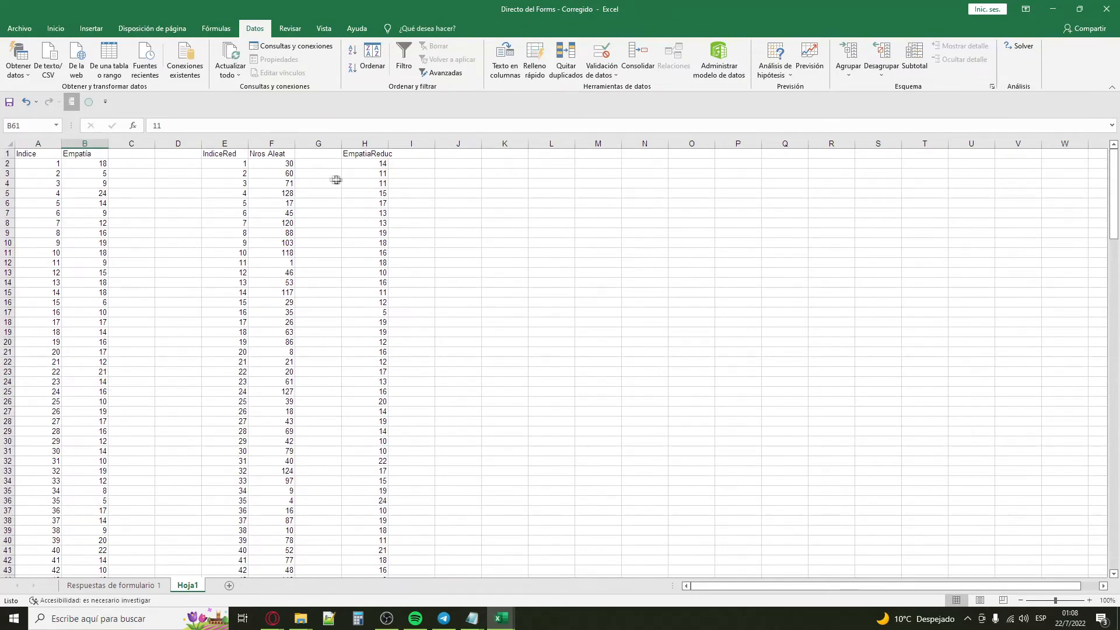
pyautogui.click(280, 185)
pyautogui.scroll(-13, 46, 411)
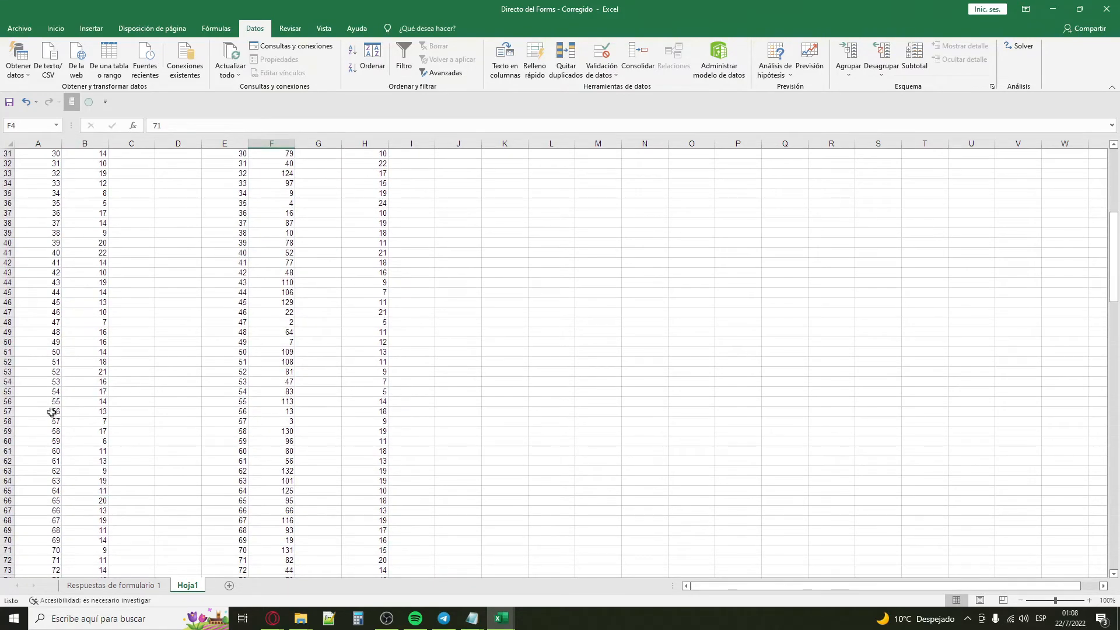
pyautogui.click(56, 470)
pyautogui.click(75, 470)
pyautogui.scroll(13, 332, 304)
# Step: Select the EmpatiaReduc scores in H2:H80 to check their count
pyautogui.click(369, 154)
pyautogui.moveTo(375, 165); pyautogui.dragTo(375, 563)
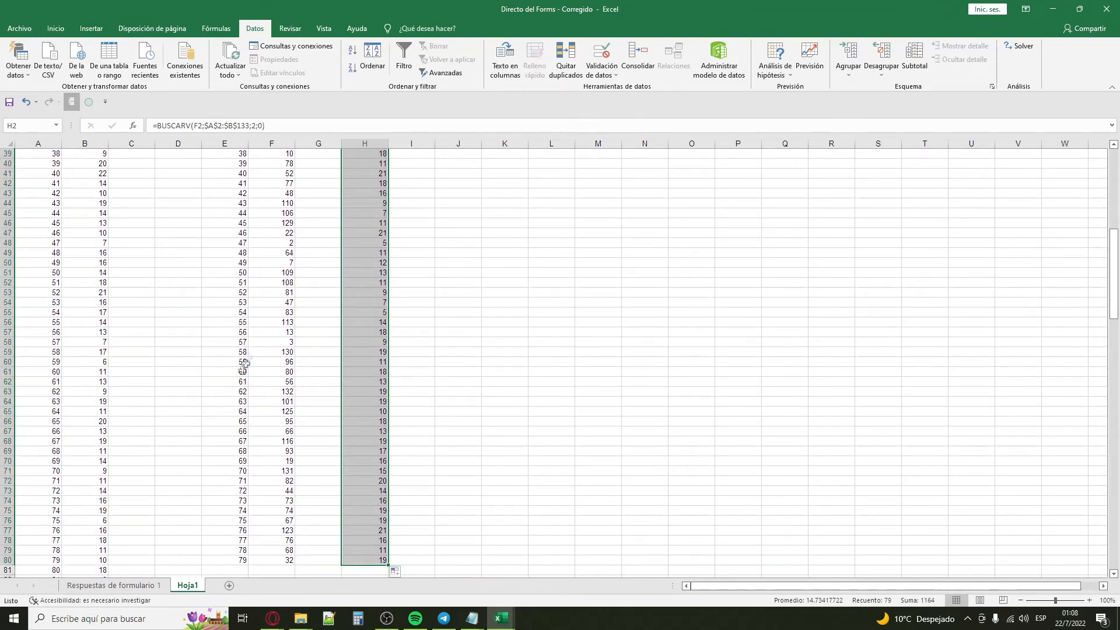
pyautogui.scroll(13, 367, 175)
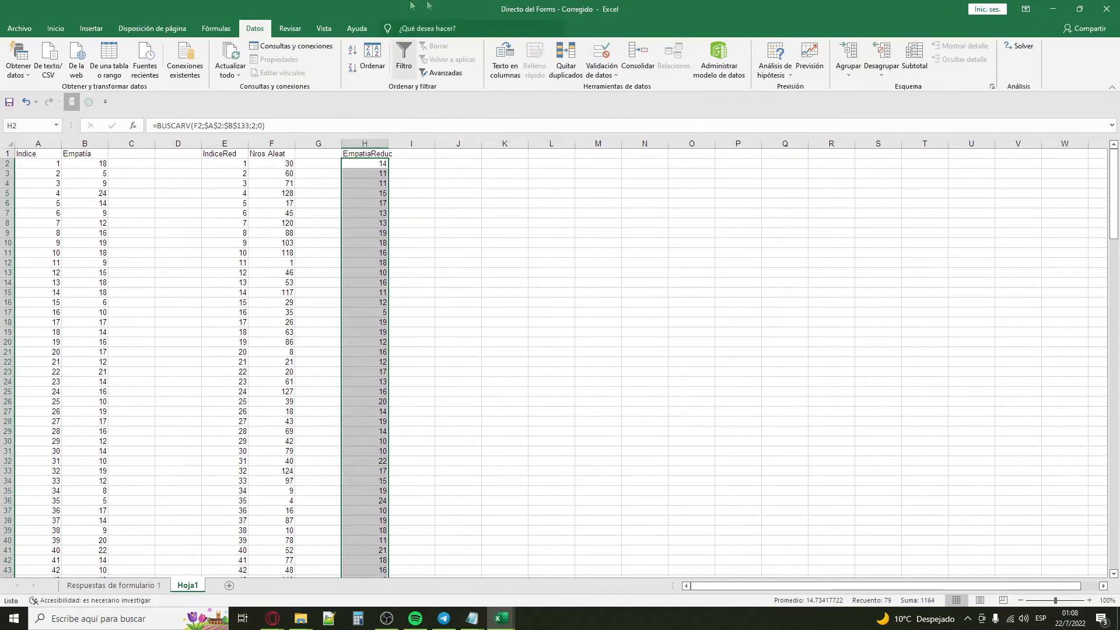
# Step: Add a new worksheet and name it Estudiantes vs Trabajadores
pyautogui.click(229, 585)
pyautogui.rightClick(217, 586)
pyautogui.click(262, 479)
pyautogui.write('Estu')
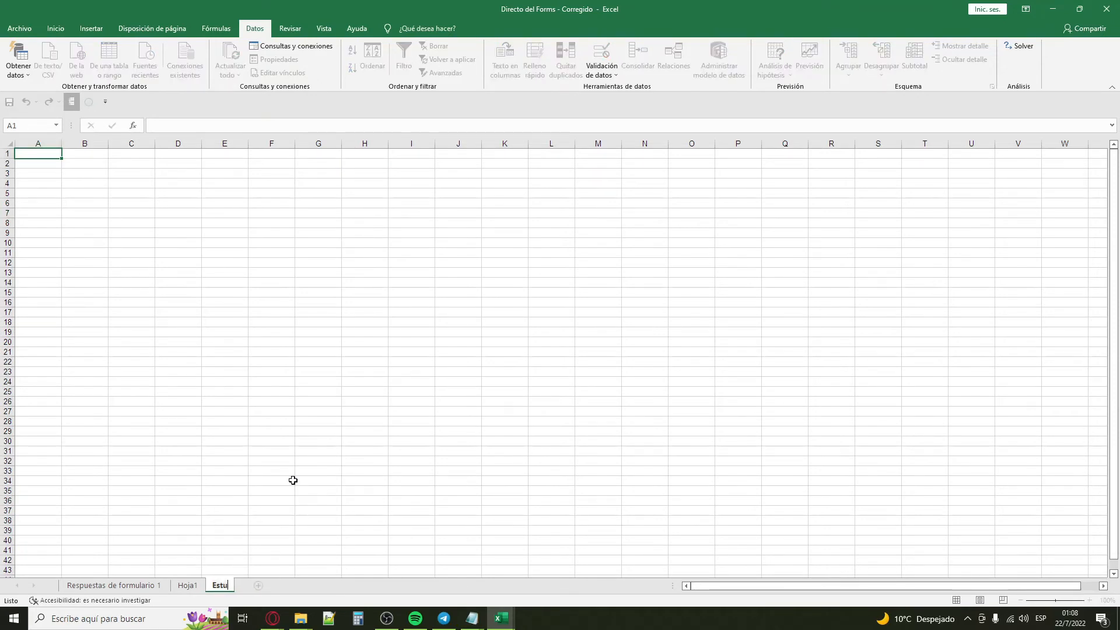
pyautogui.write('diantes vs Trabajadores')
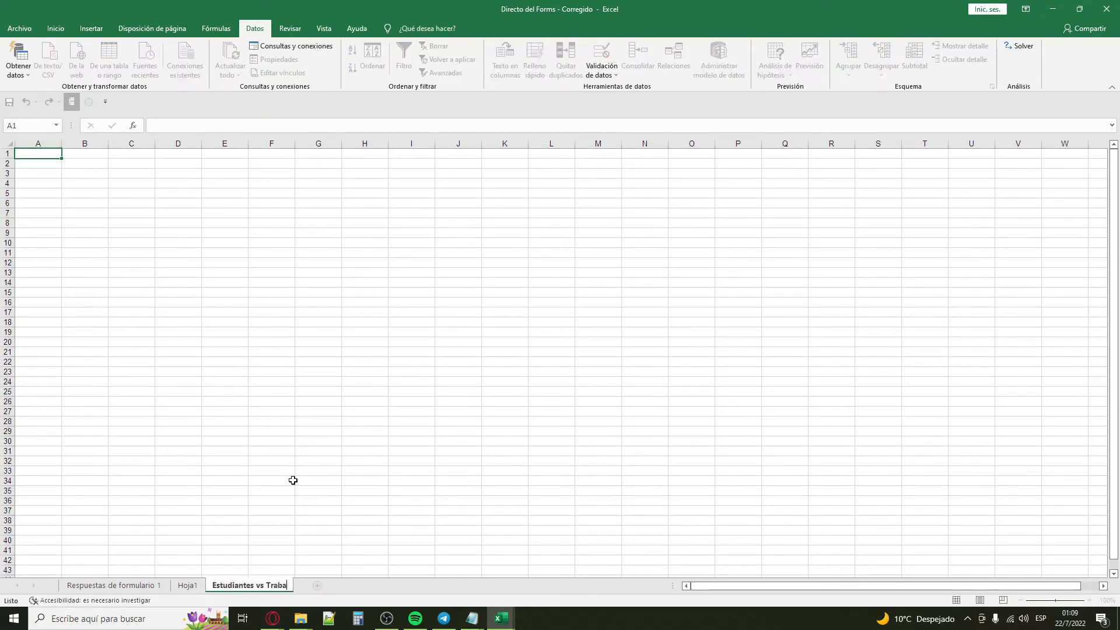
pyautogui.press('Return')
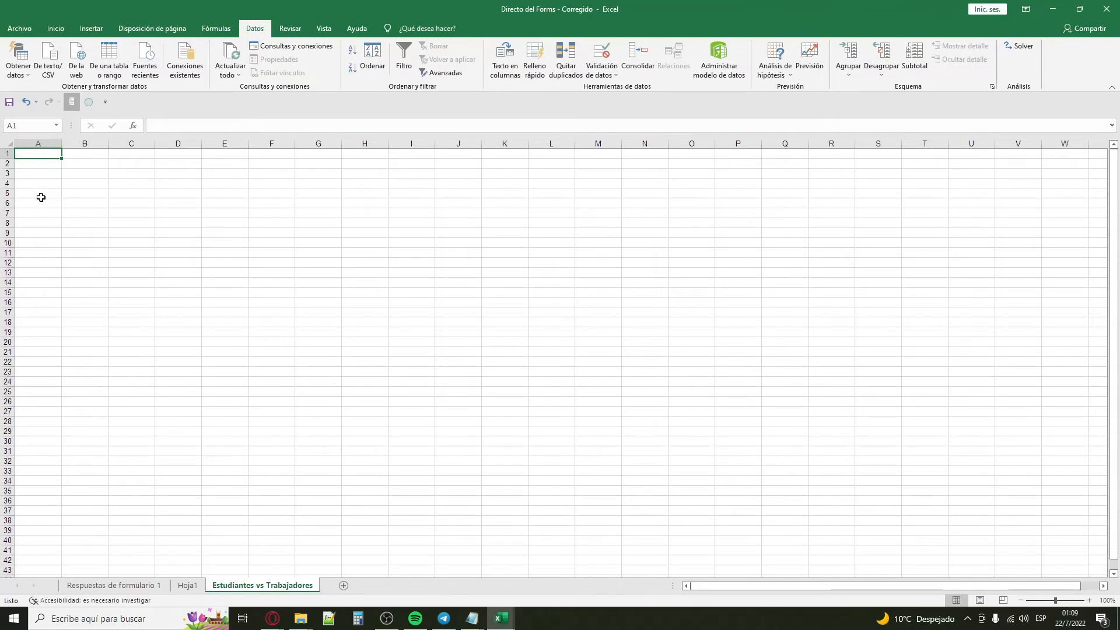
# Step: Enter the headers Estudiantes in A1 and Trabajadores in B1
pyautogui.write('Estudiantes')
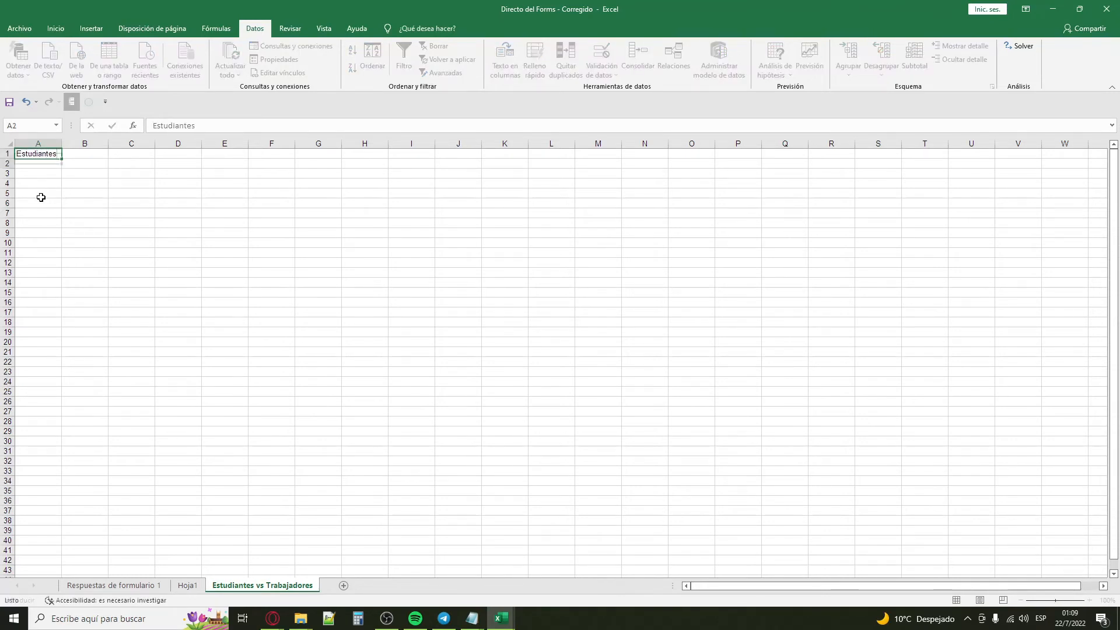
pyautogui.press('Tab')
pyautogui.write('Trabajadores')
pyautogui.press('Return')
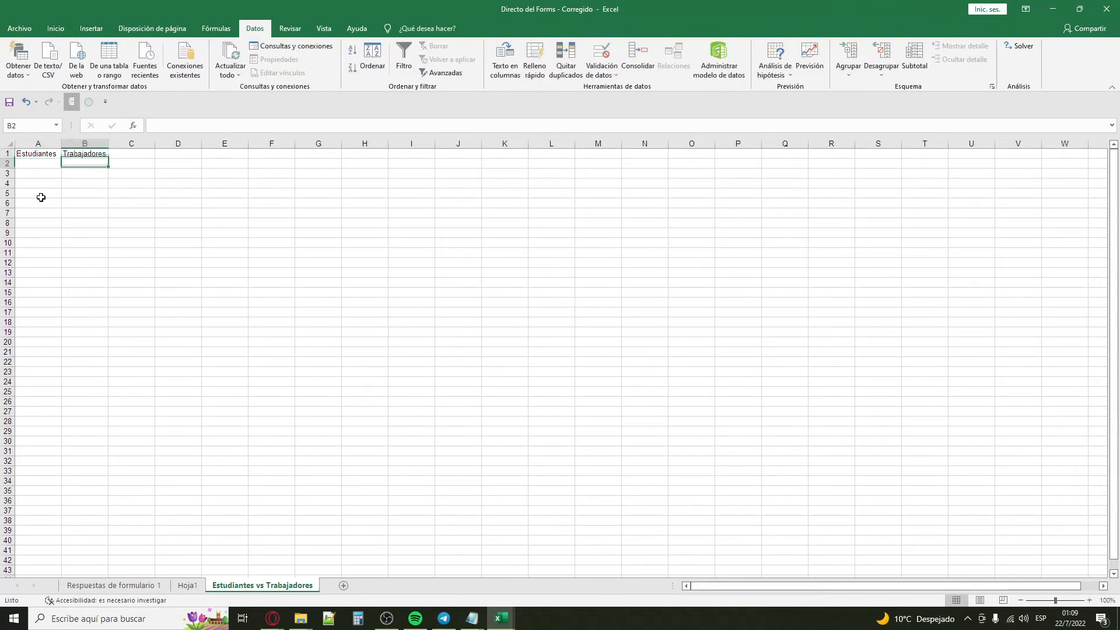
# Step: On the Respuestas de formulario 1 sheet, filter the "Usted se encuentra" column to show only Trabajando
pyautogui.click(97, 585)
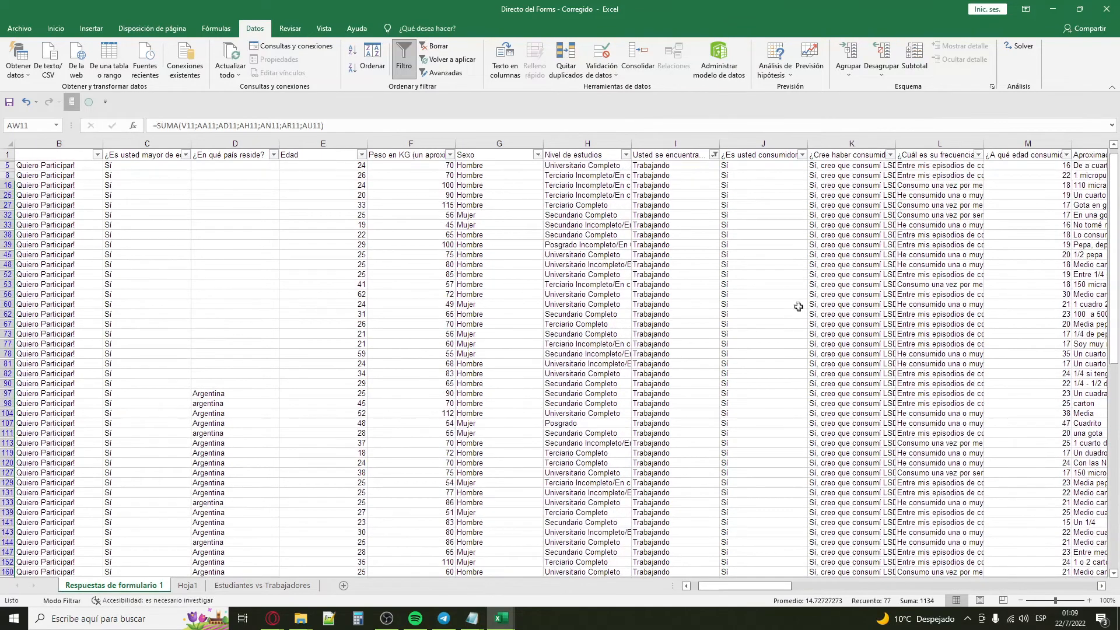
pyautogui.click(714, 155)
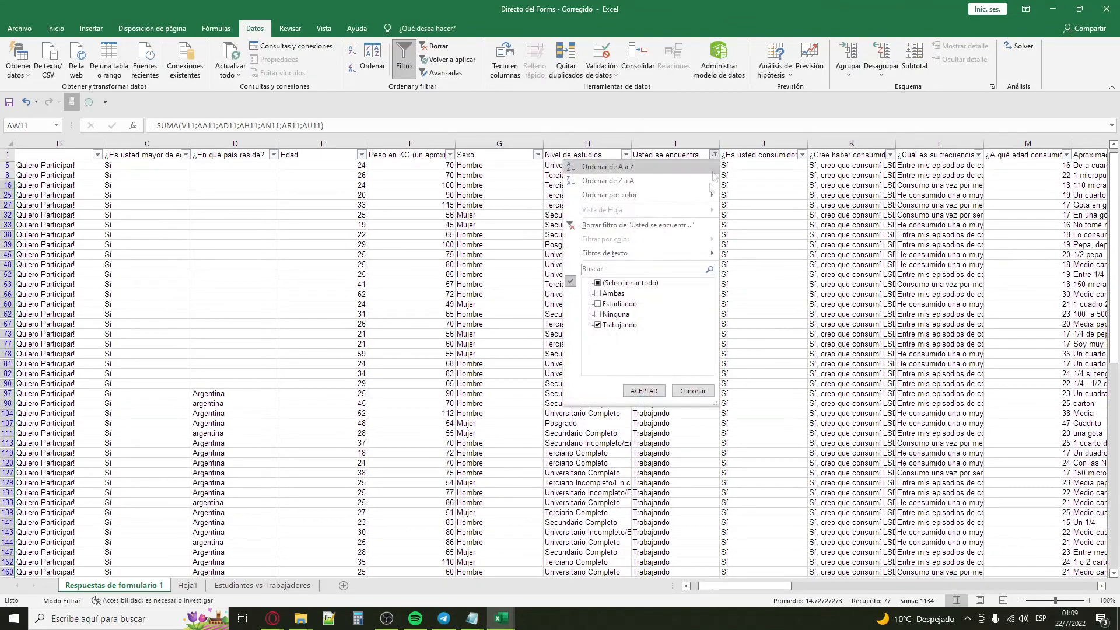
pyautogui.click(633, 283)
pyautogui.click(618, 324)
pyautogui.click(643, 390)
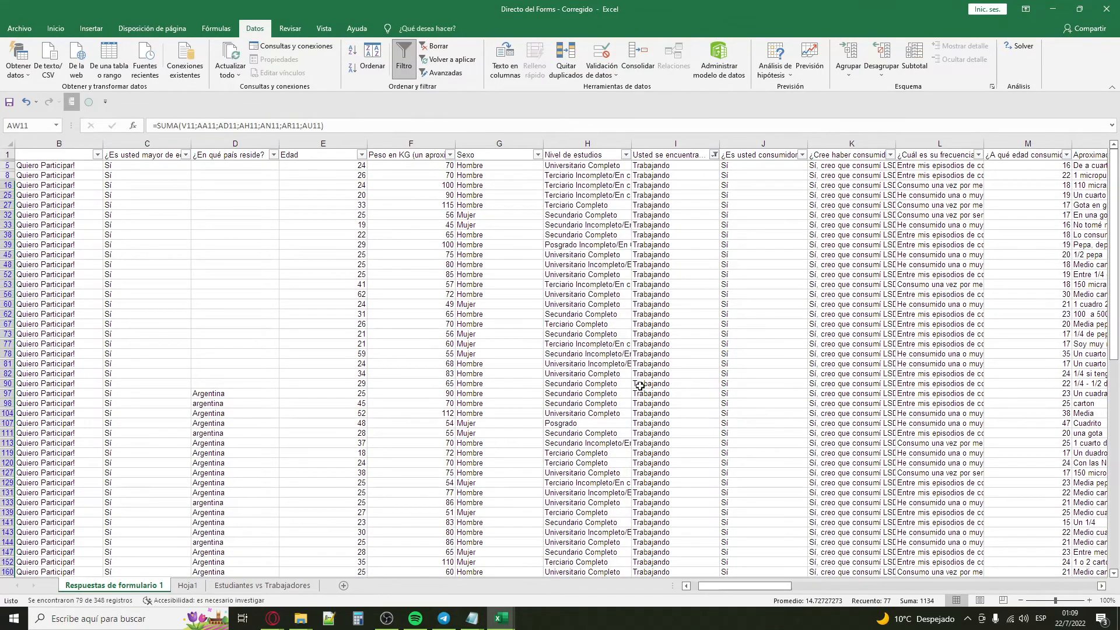
# Step: Copy the filtered scores in column AW from AW5 down and paste them under Trabajadores in Estudiantes vs Trabajadores, starting at B2
pyautogui.click(726, 249)
pyautogui.click(763, 205)
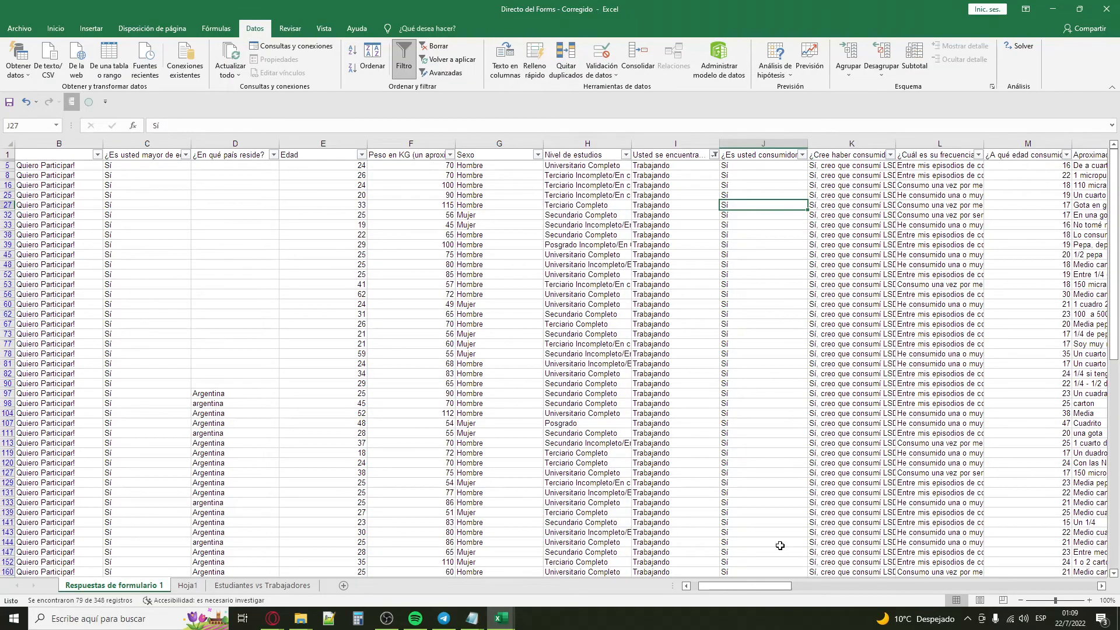
pyautogui.moveTo(750, 587); pyautogui.dragTo(1054, 587)
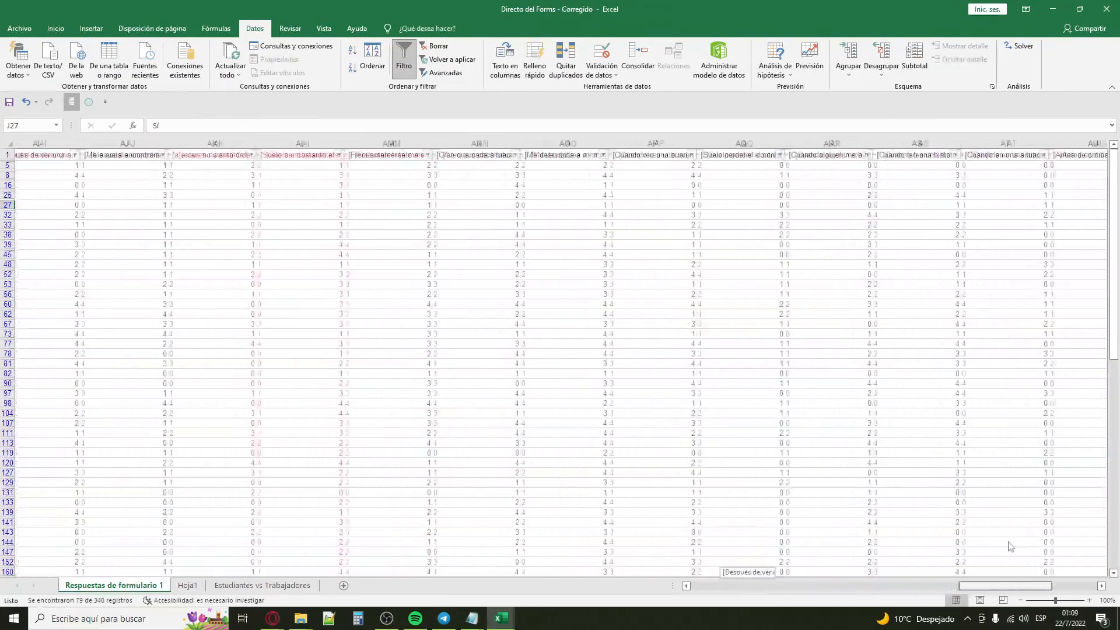
pyautogui.click(803, 165)
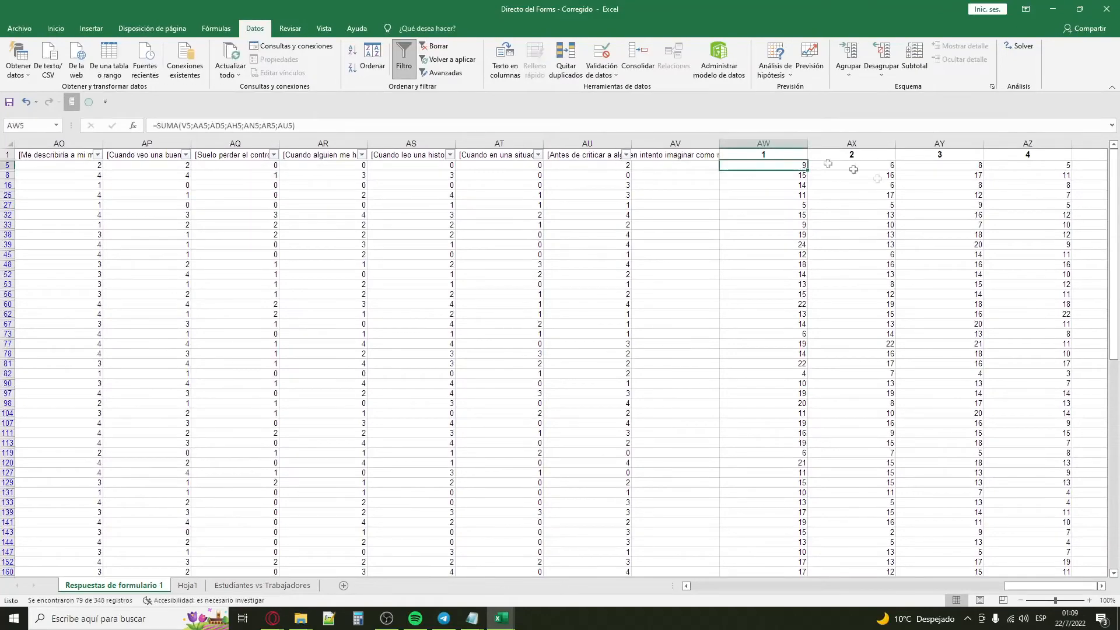
pyautogui.hotkey('ctrl', 'shift', 'Down')
pyautogui.hotkey('ctrl', 'c')
pyautogui.click(263, 585)
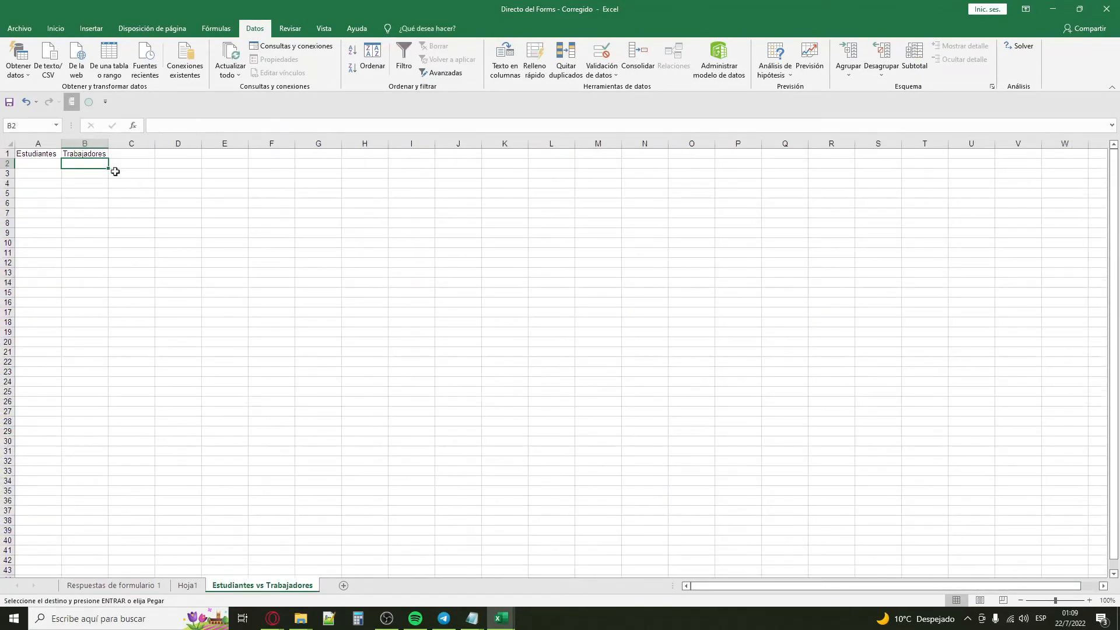
pyautogui.hotkey('ctrl', 'v')
# Step: Copy H2:H80 from Hoja1 and try to paste it under Estudiantes in Estudiantes vs Trabajadores, starting at A2
pyautogui.click(187, 585)
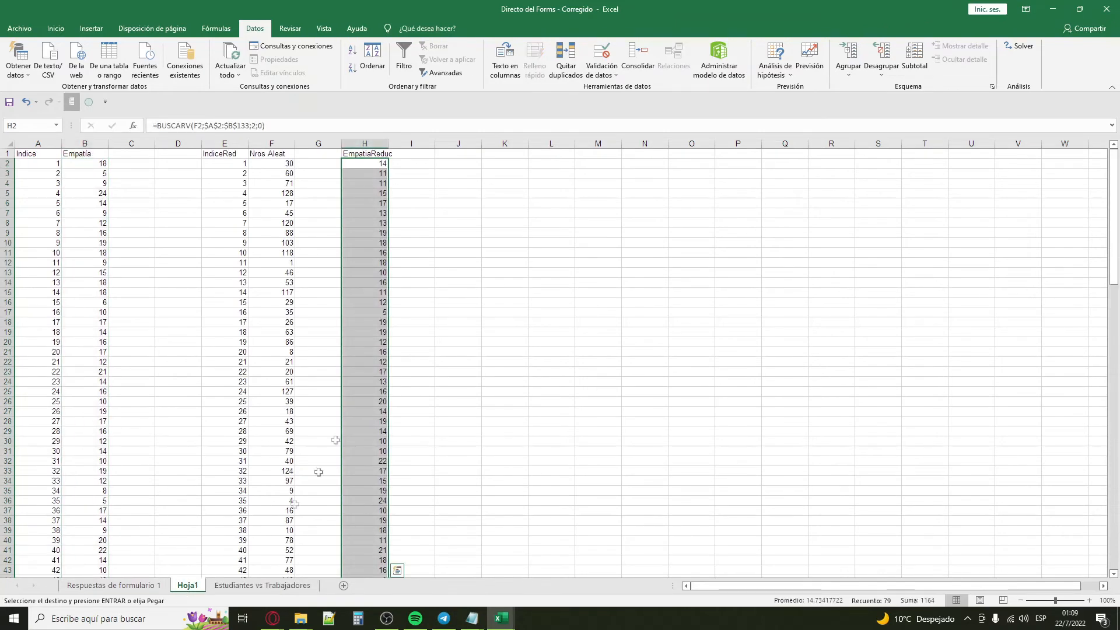
pyautogui.click(421, 192)
pyautogui.click(380, 163)
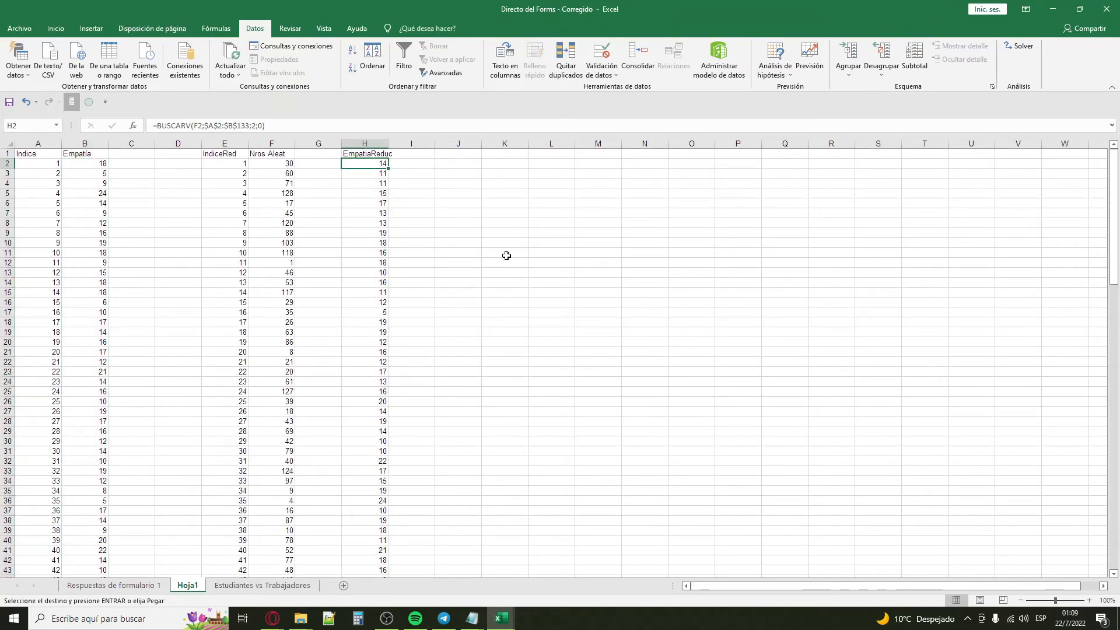
pyautogui.hotkey('ctrl', 'shift', 'Down')
pyautogui.hotkey('ctrl', 'c')
pyautogui.click(262, 585)
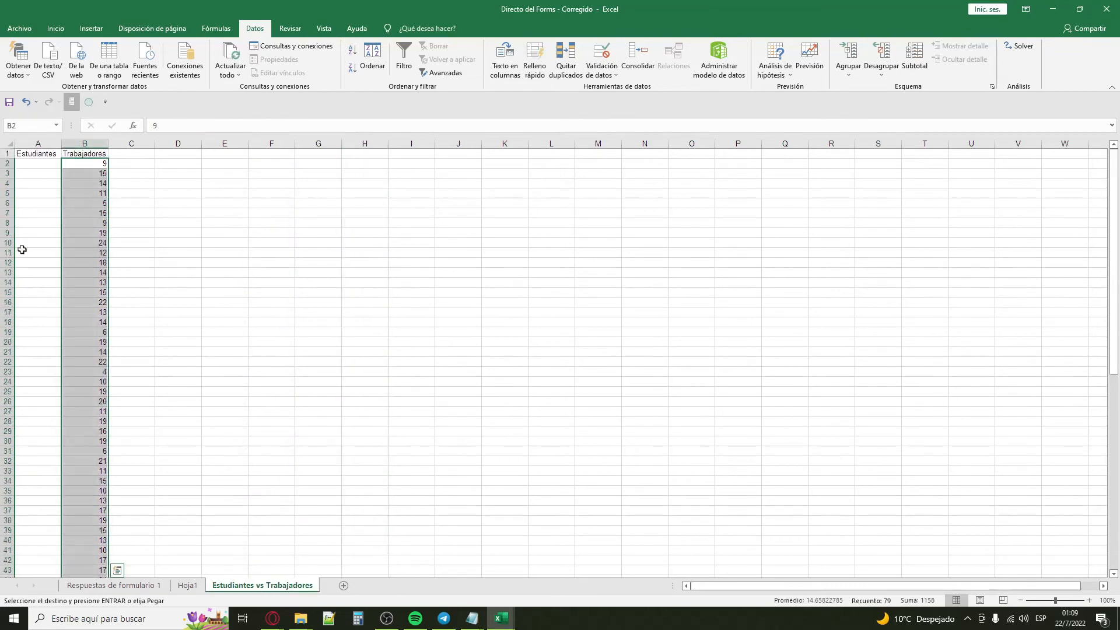
pyautogui.click(38, 164)
pyautogui.hotkey('ctrl', 'v')
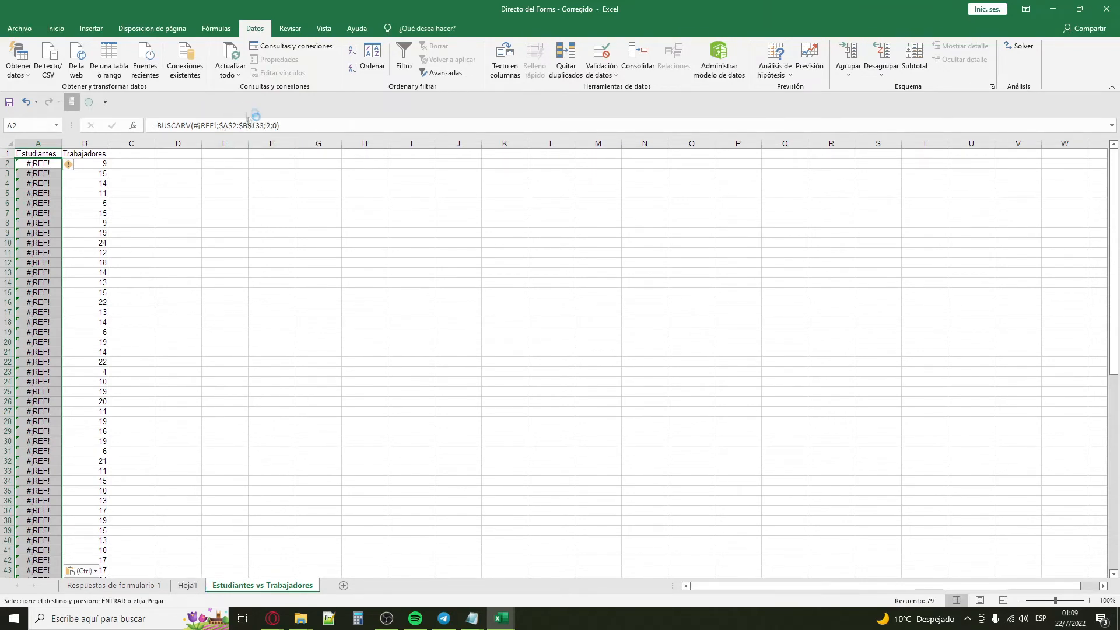
# Step: Replace the lookup formulas in H2:H80 of Hoja1 with their values by pasting the copied range as values only
pyautogui.click(187, 585)
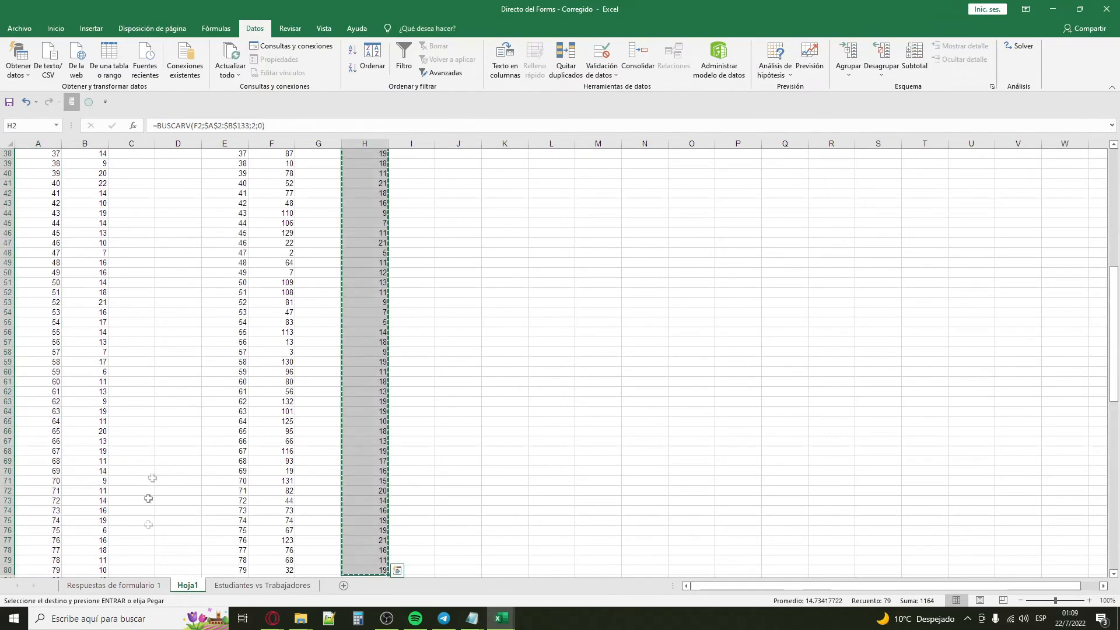
pyautogui.scroll(12, 385, 438)
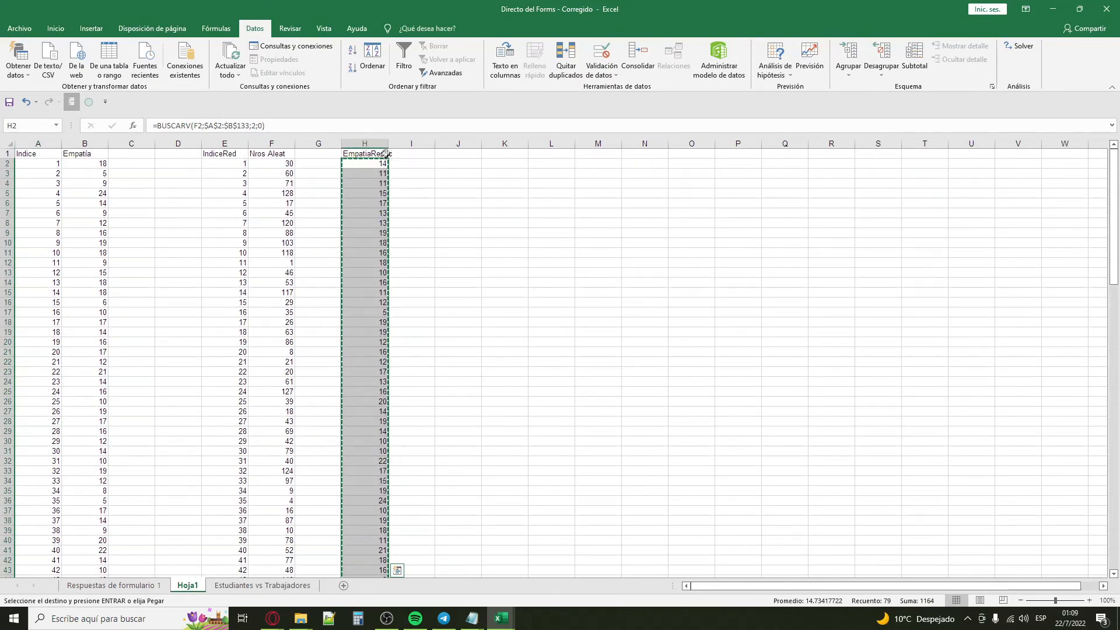
pyautogui.click(370, 162)
pyautogui.rightClick(371, 163)
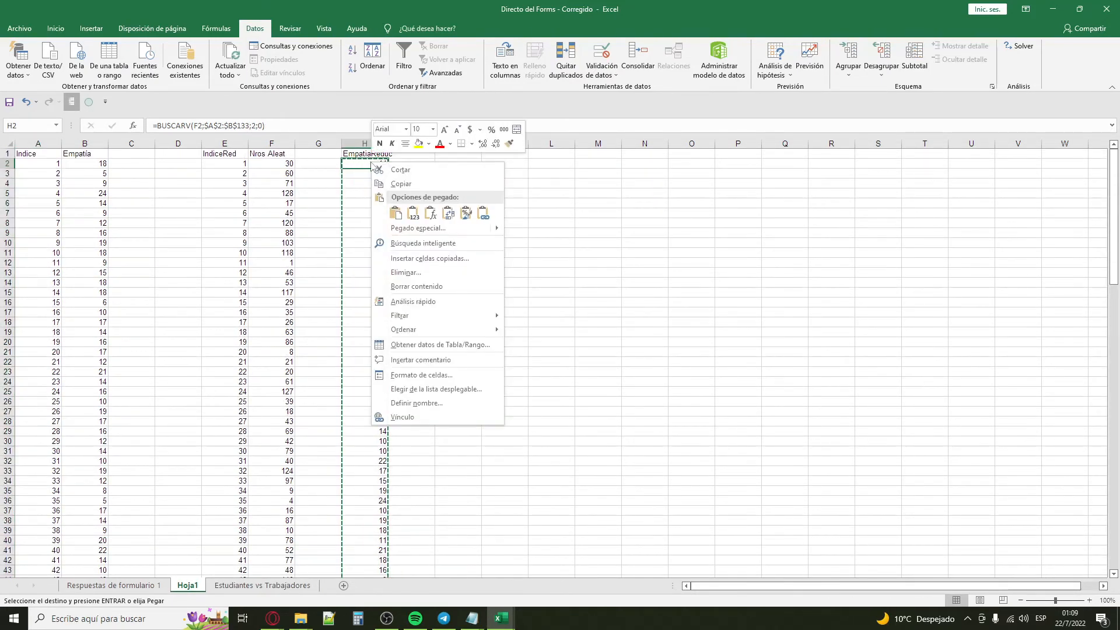
pyautogui.moveTo(479, 228)
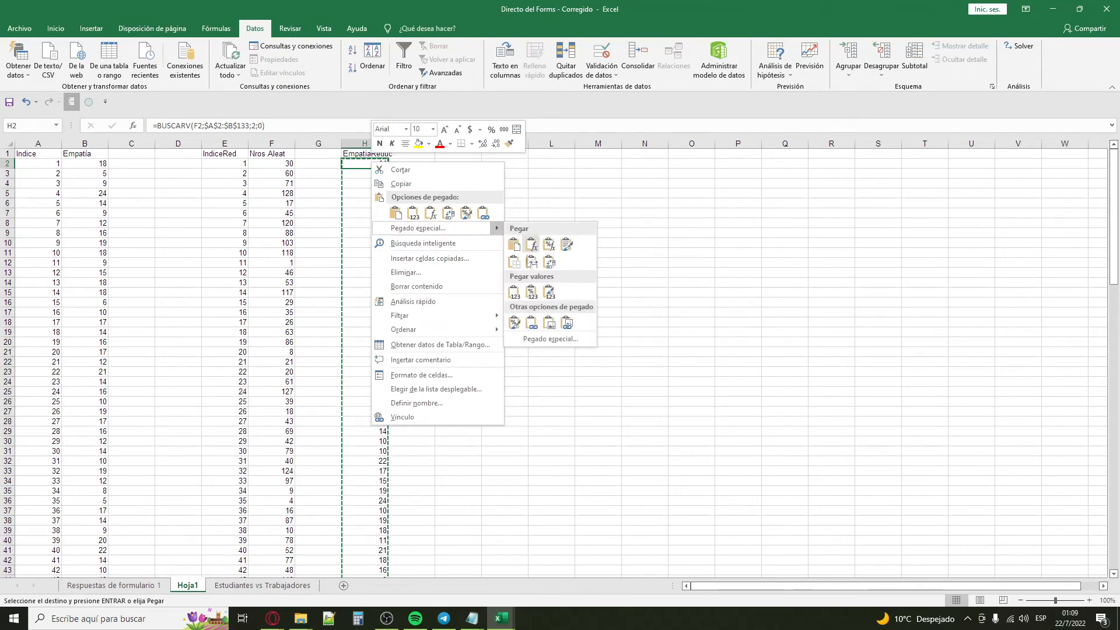
pyautogui.click(518, 289)
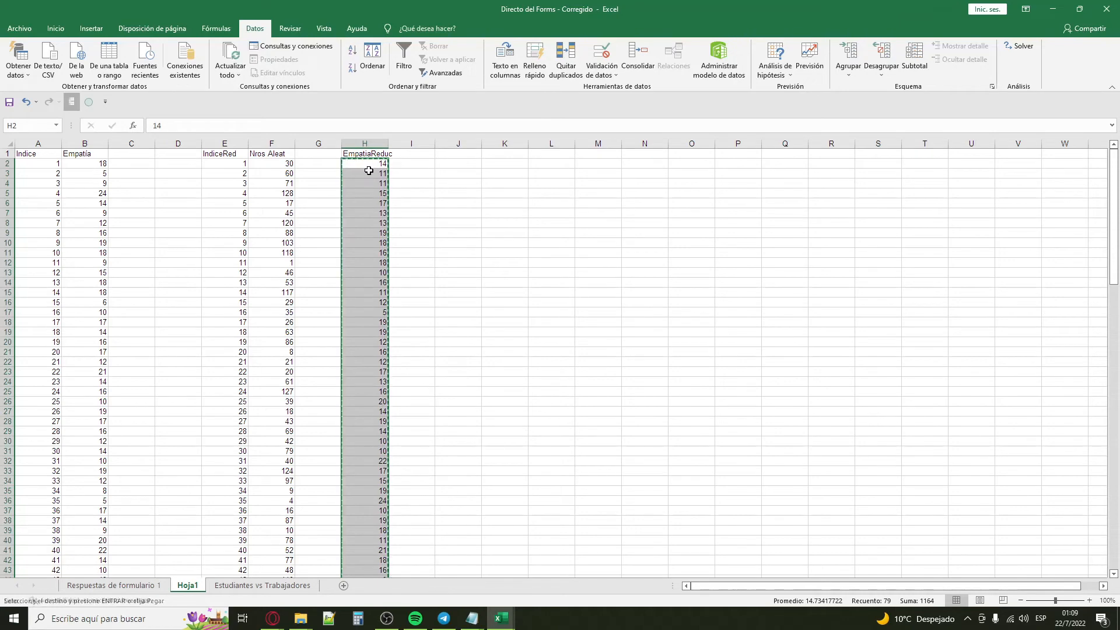
# Step: Paste the copied score values from H2:H80 of Hoja1 under Estudiantes in Estudiantes vs Trabajadores, starting at A2
pyautogui.click(262, 585)
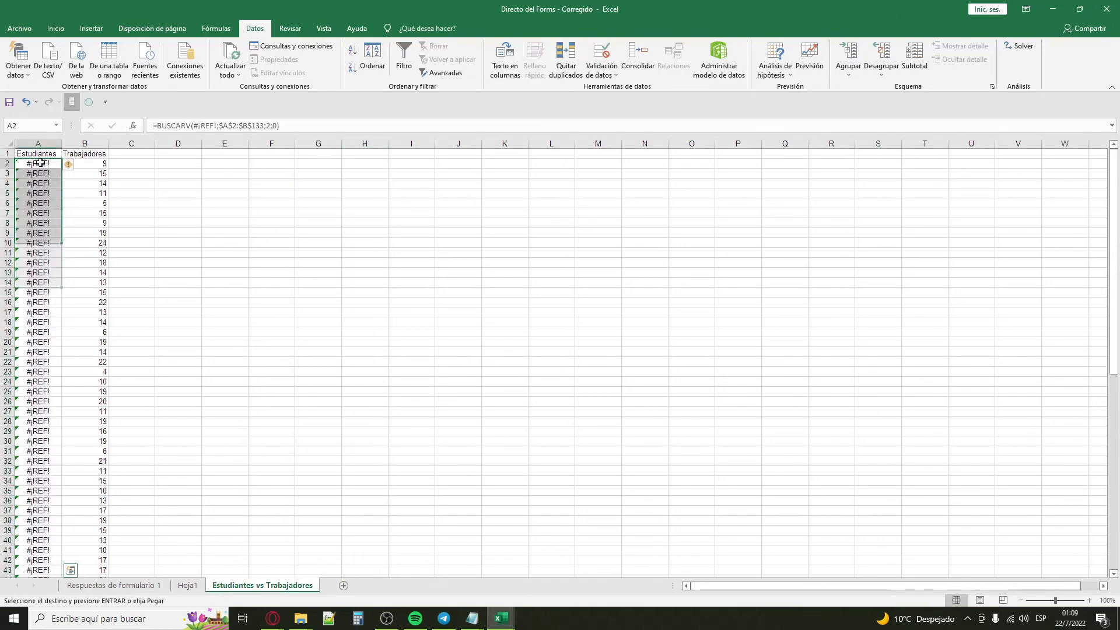
pyautogui.hotkey('ctrl', 'v')
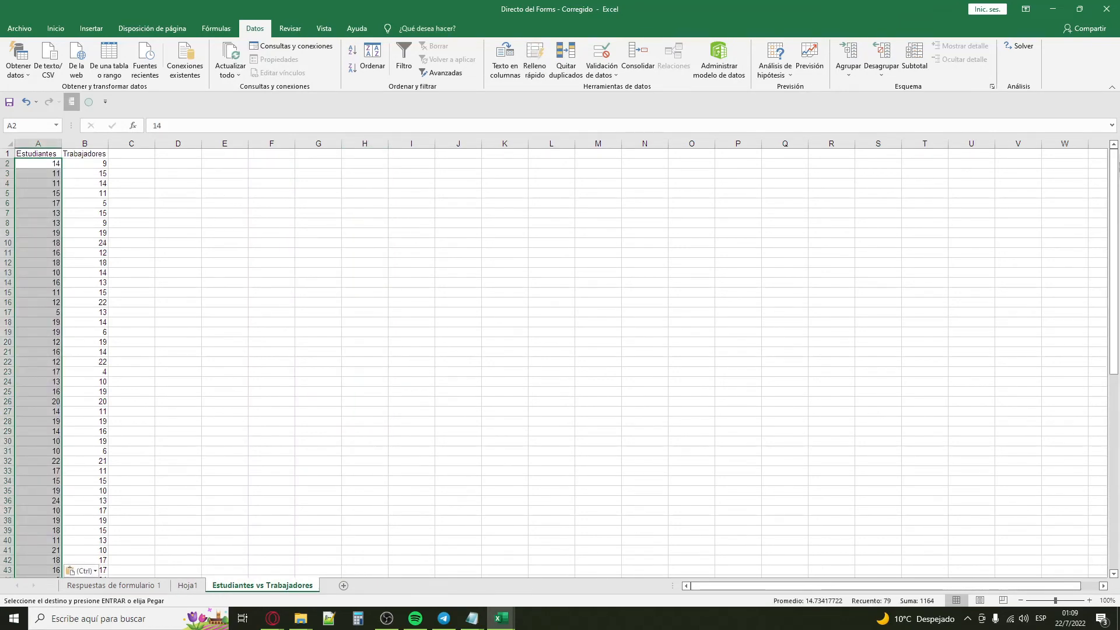
pyautogui.moveTo(1113, 241); pyautogui.dragTo(1117, 163)
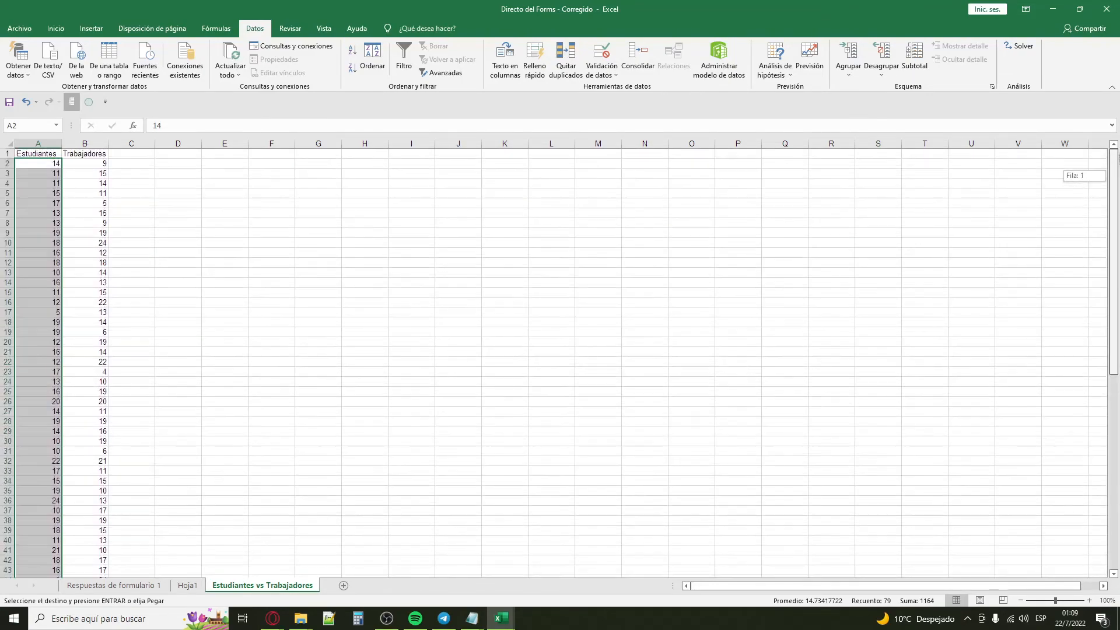
pyautogui.click(68, 165)
pyautogui.hotkey('ctrl', 'v')
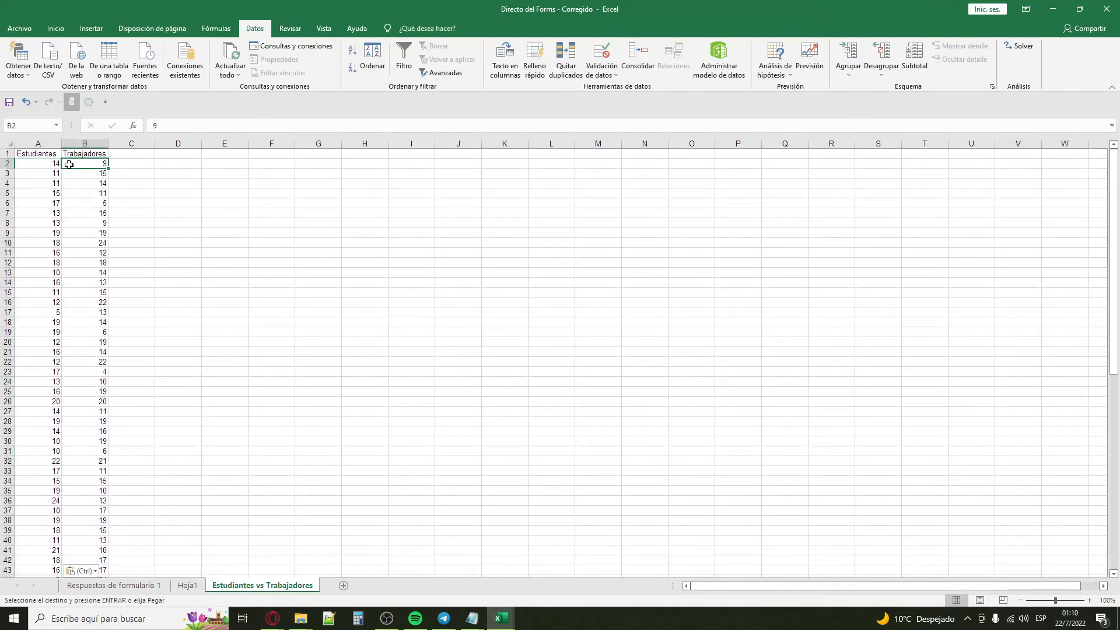
pyautogui.click(355, 196)
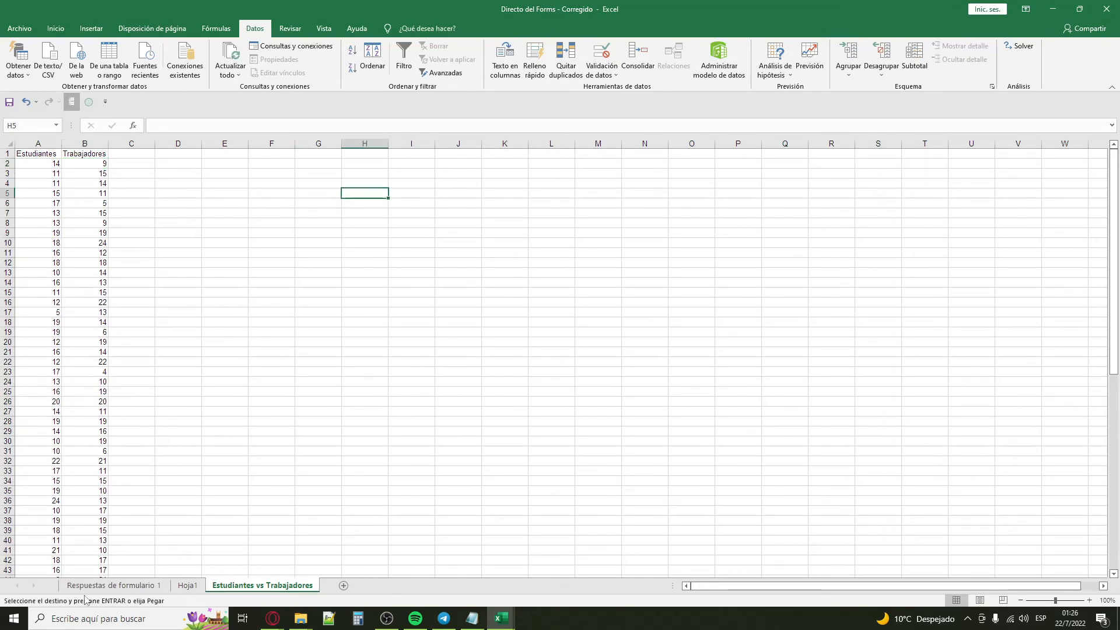
# Step: Examine the four score columns headed 1 to 4 (AW to AZ) on the Respuestas de formulario 1 sheet
pyautogui.click(111, 585)
pyautogui.click(642, 295)
pyautogui.scroll(2, 750, 302)
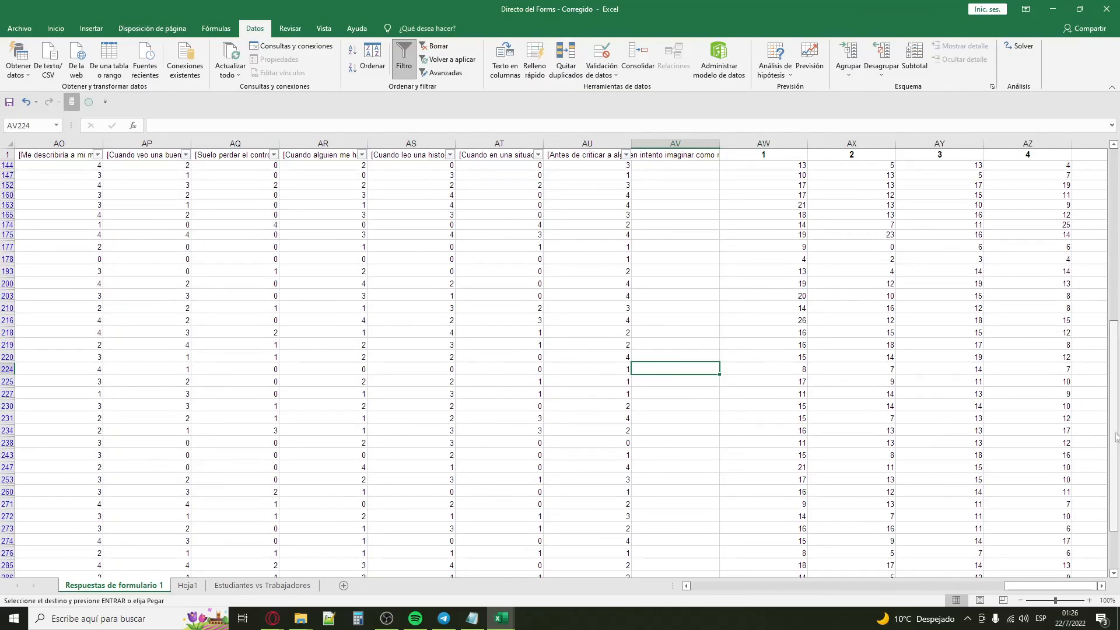
pyautogui.moveTo(1116, 438); pyautogui.dragTo(1115, 269)
pyautogui.moveTo(1019, 586)
pyautogui.mouseDown()
pyautogui.moveTo(759, 586)
pyautogui.moveTo(1030, 584)
pyautogui.mouseUp()
pyautogui.click(776, 143)
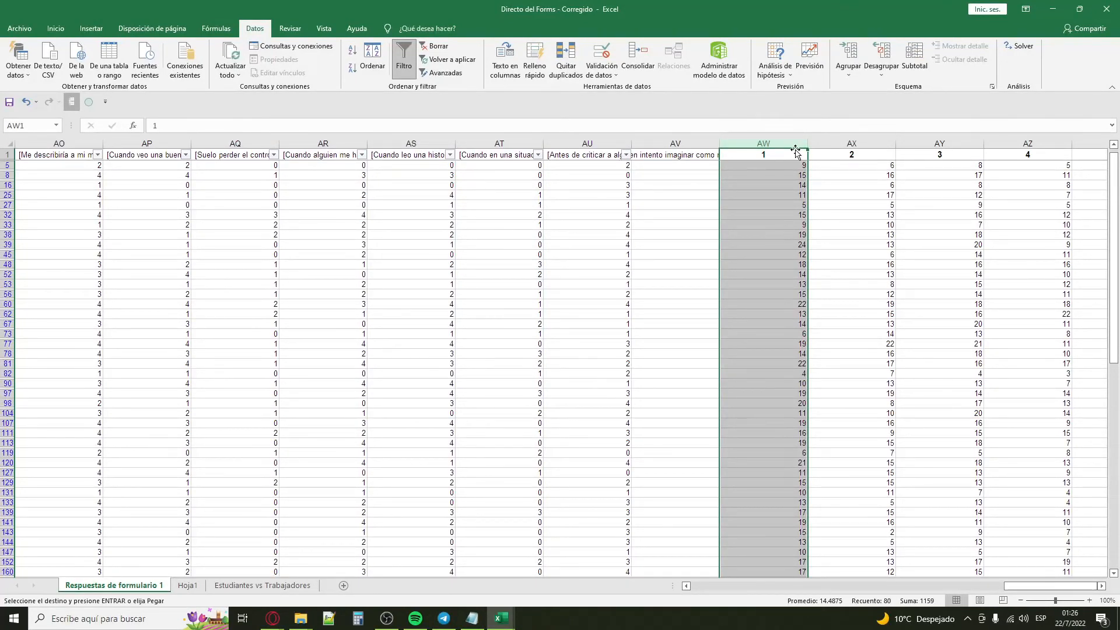
pyautogui.click(837, 143)
pyautogui.click(939, 143)
pyautogui.click(1027, 154)
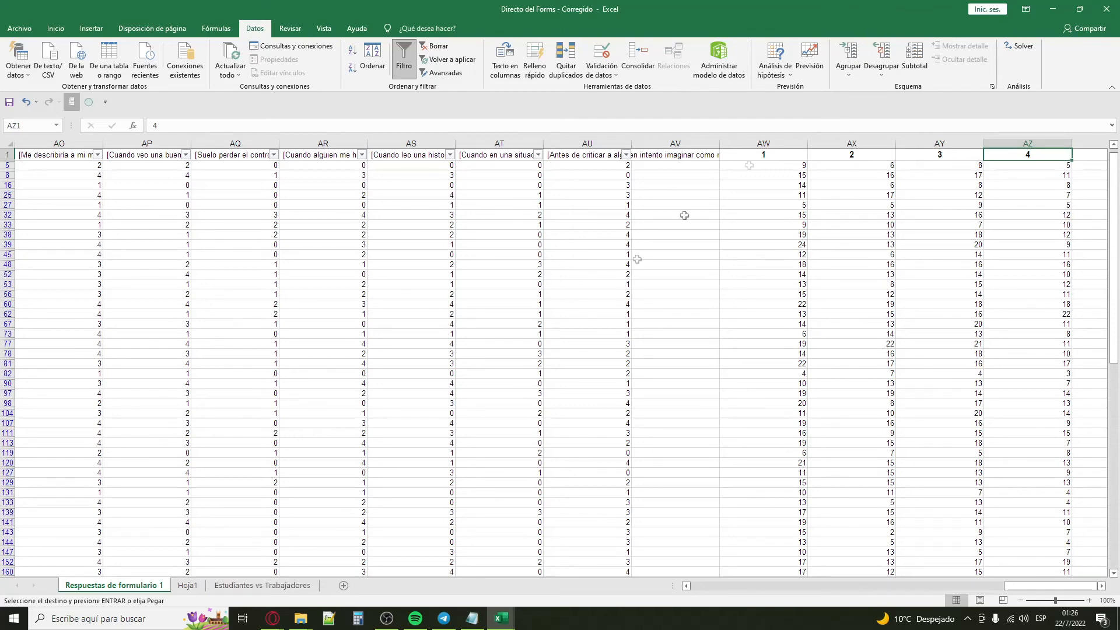
# Step: Rename the Hoja1 sheet as "Reduccion de estudiantes"
pyautogui.click(188, 588)
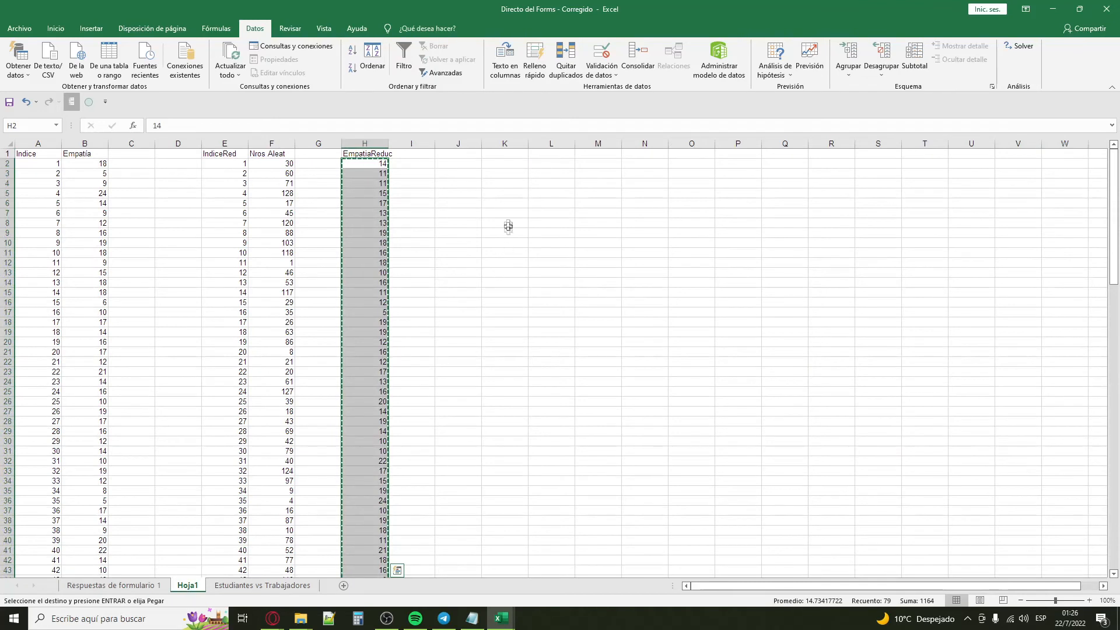
pyautogui.click(466, 163)
pyautogui.click(411, 183)
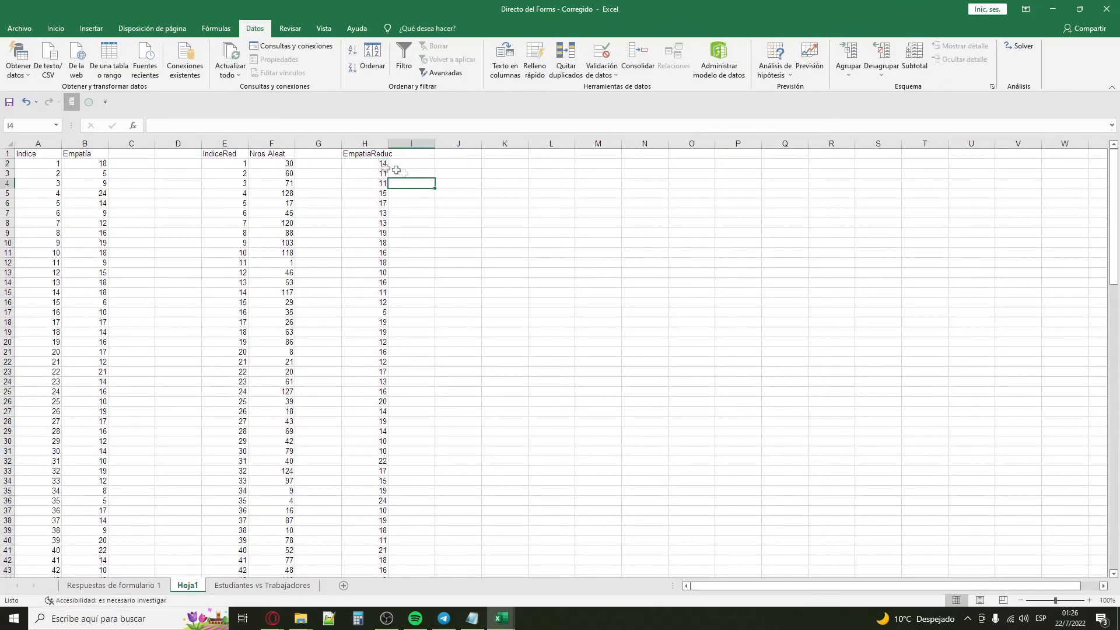
pyautogui.rightClick(187, 585)
pyautogui.click(234, 471)
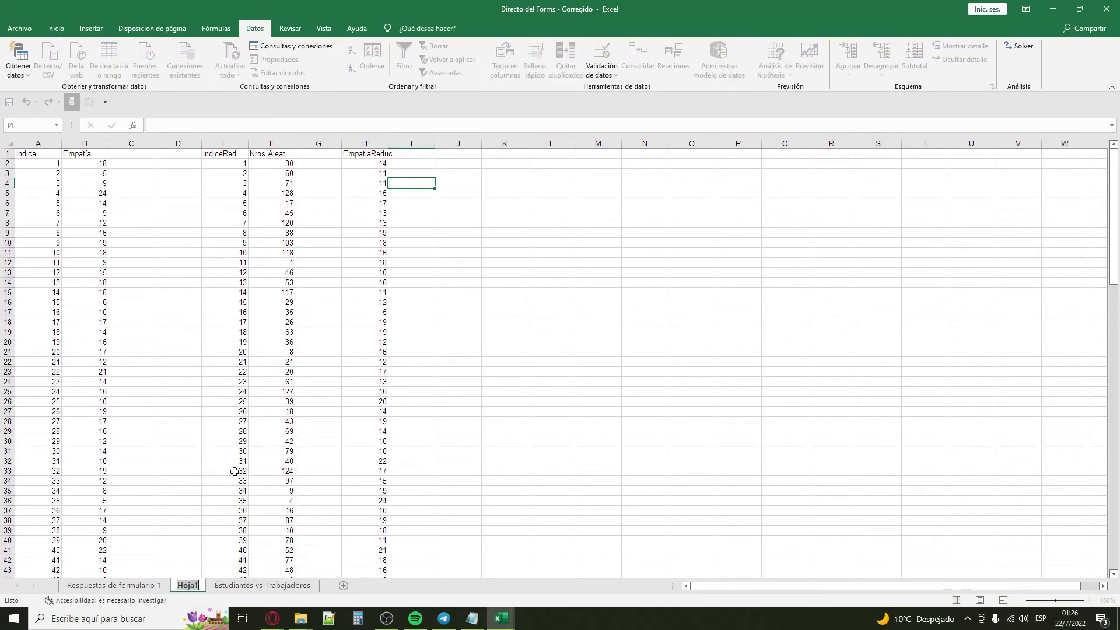
pyautogui.write('Reduccion')
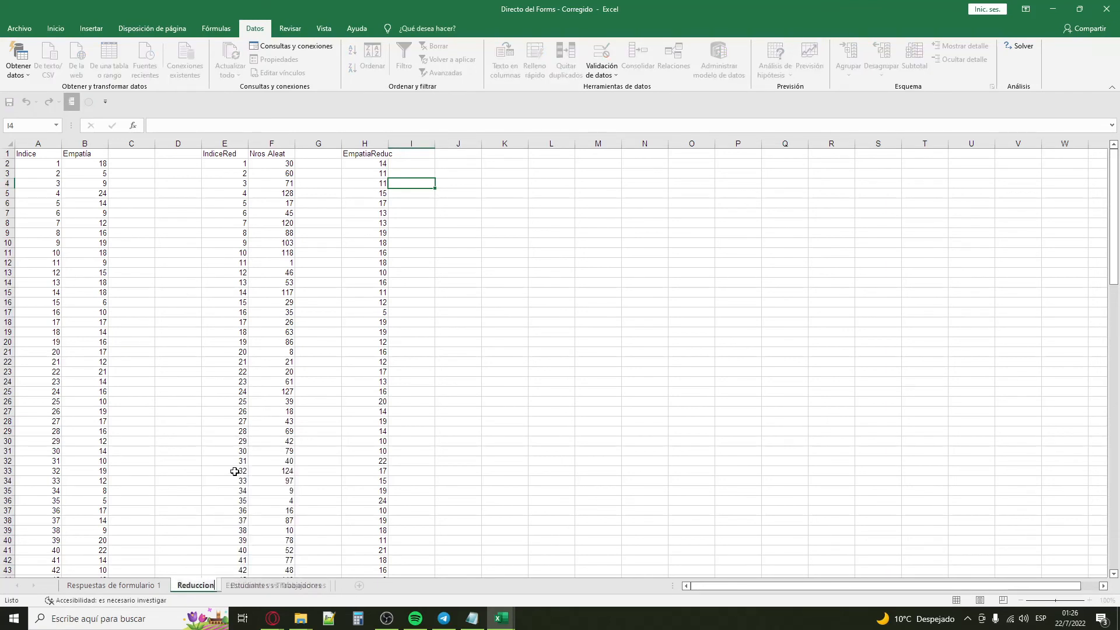
pyautogui.write(' de estudiantes')
pyautogui.press('Return')
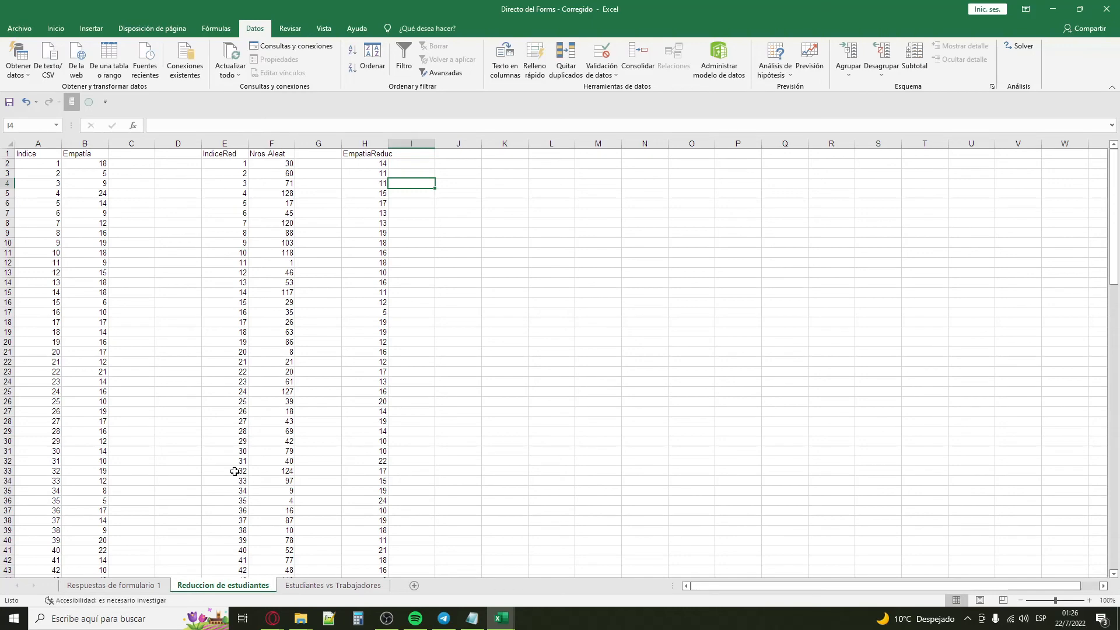
pyautogui.click(217, 432)
# Step: Check the AW header on Respuestas de formulario 1 and rename the student reduction sheet as "Reduccion de estudiantes (1)"
pyautogui.click(136, 583)
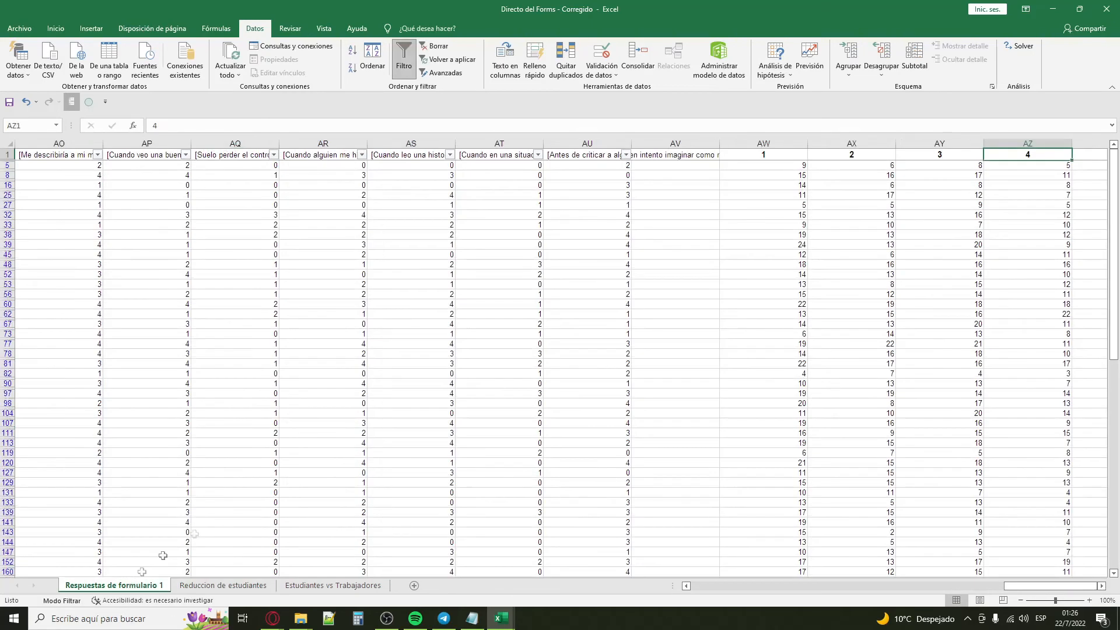
pyautogui.moveTo(1055, 587)
pyautogui.mouseDown()
pyautogui.moveTo(1016, 590)
pyautogui.moveTo(1055, 587)
pyautogui.mouseUp()
pyautogui.click(765, 155)
pyautogui.click(236, 585)
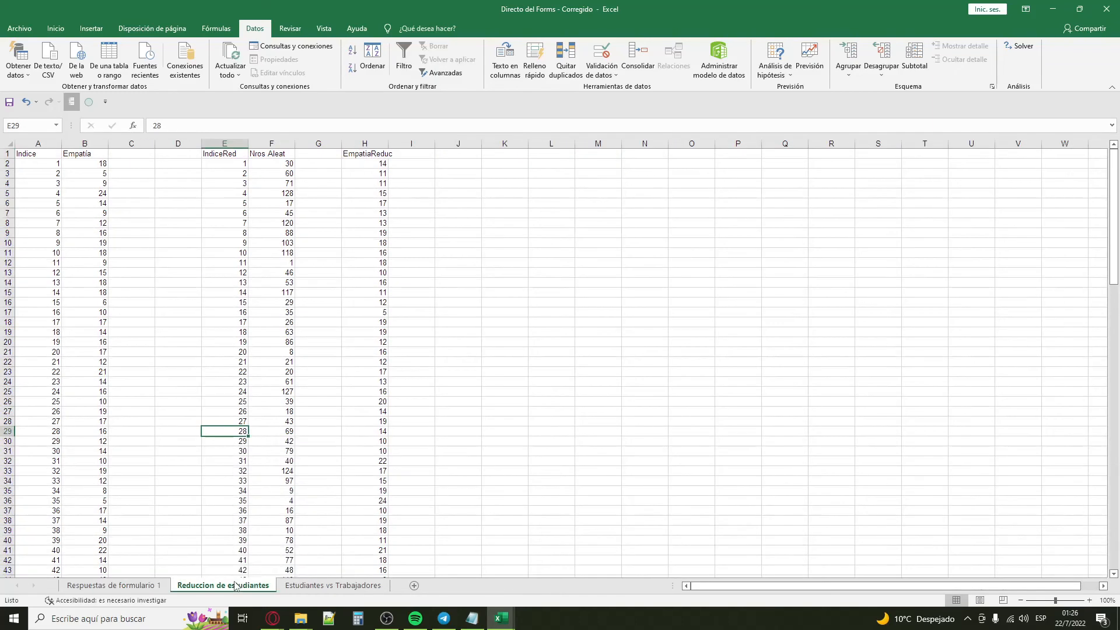
pyautogui.rightClick(235, 586)
pyautogui.click(262, 472)
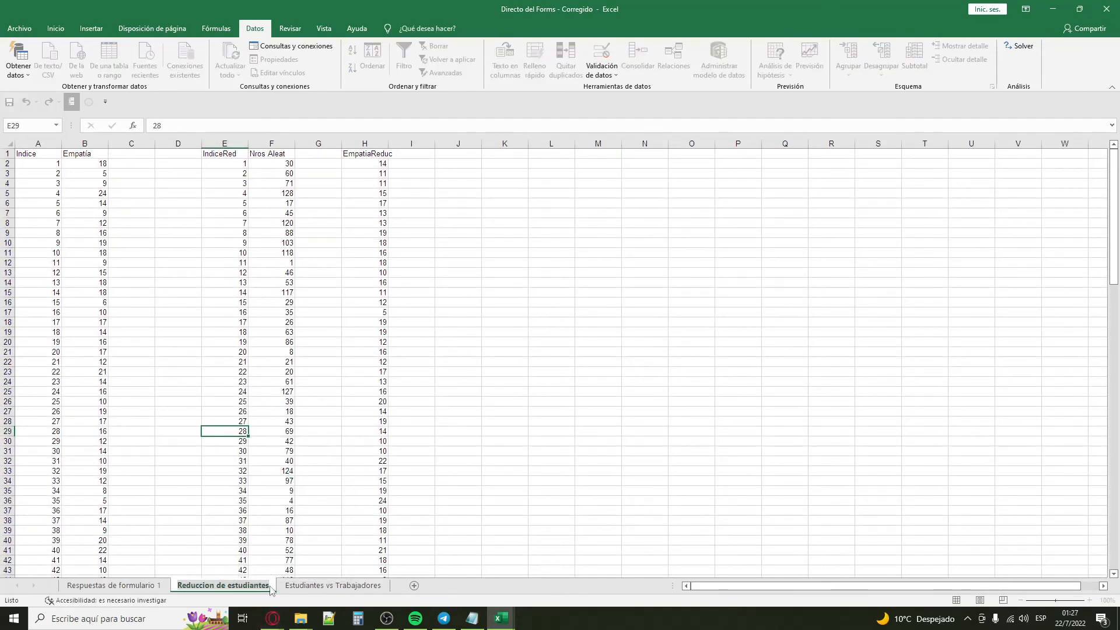
pyautogui.rightClick(262, 588)
pyautogui.click(304, 479)
pyautogui.click(260, 582)
pyautogui.write('(1)')
pyautogui.press('Return')
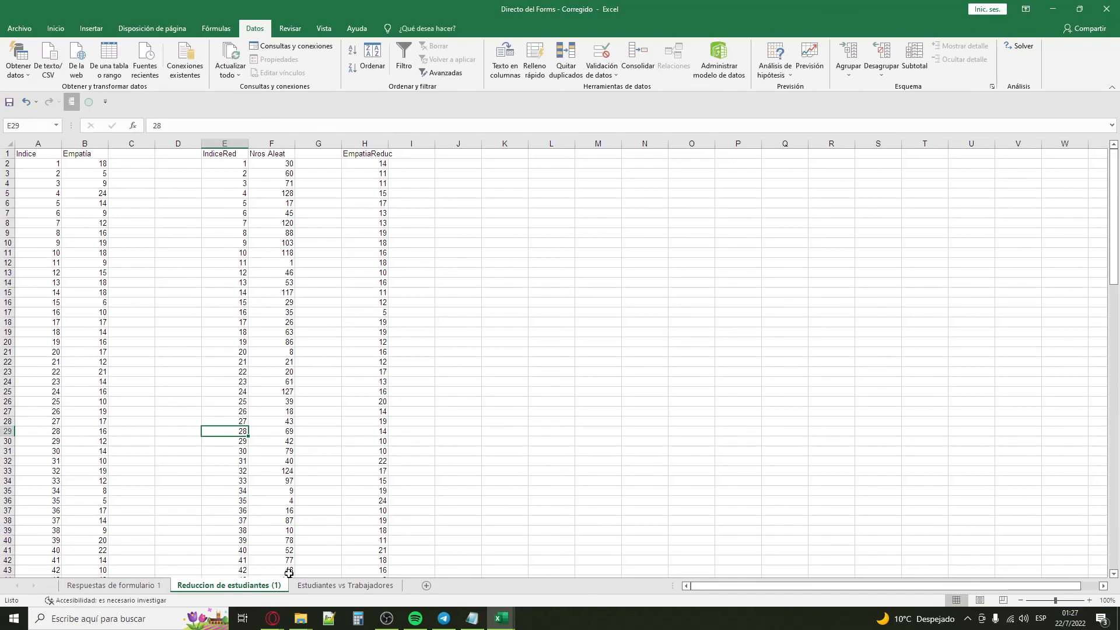
# Step: Change the B1 header on the Reduccion de estudiantes (1) sheet to "Empatía (1)"
pyautogui.click(314, 550)
pyautogui.click(226, 221)
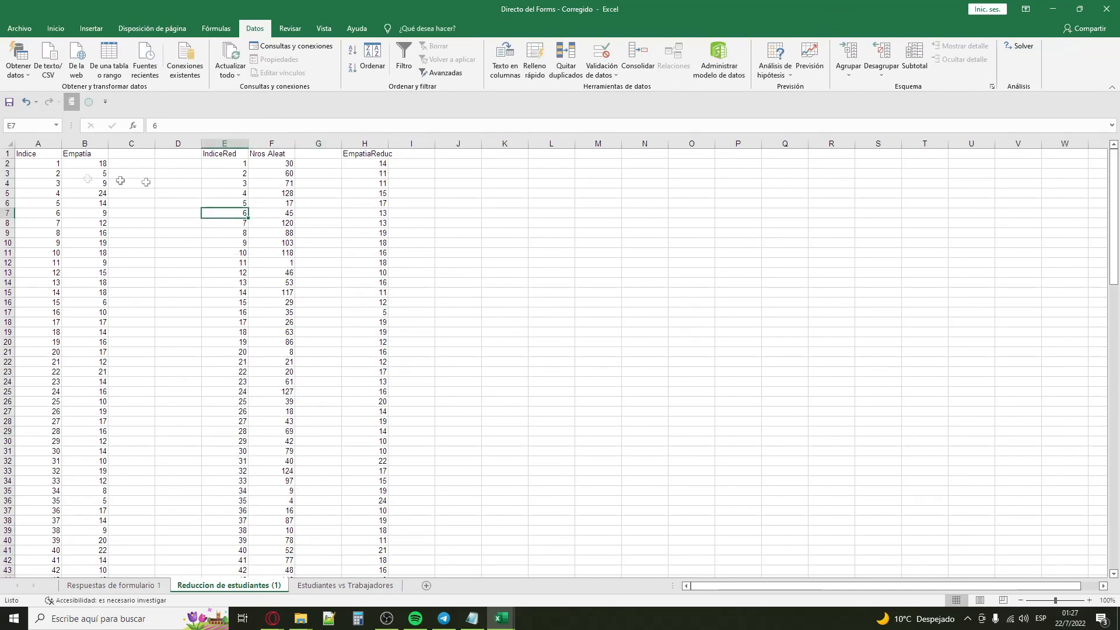
pyautogui.doubleClick(104, 154)
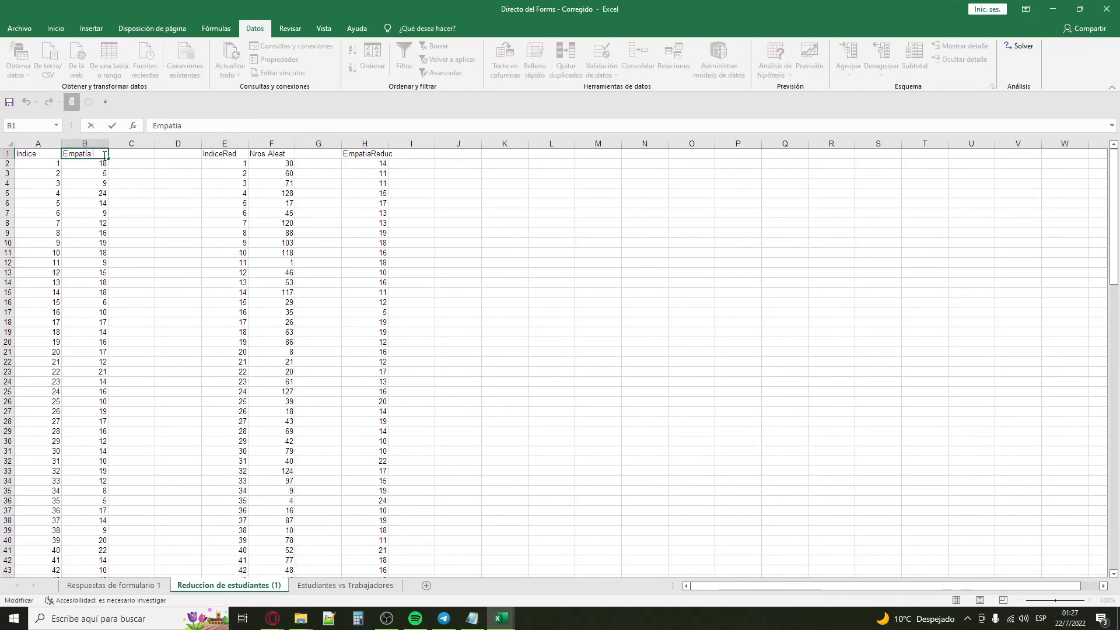
pyautogui.write('(1)')
pyautogui.press('Return')
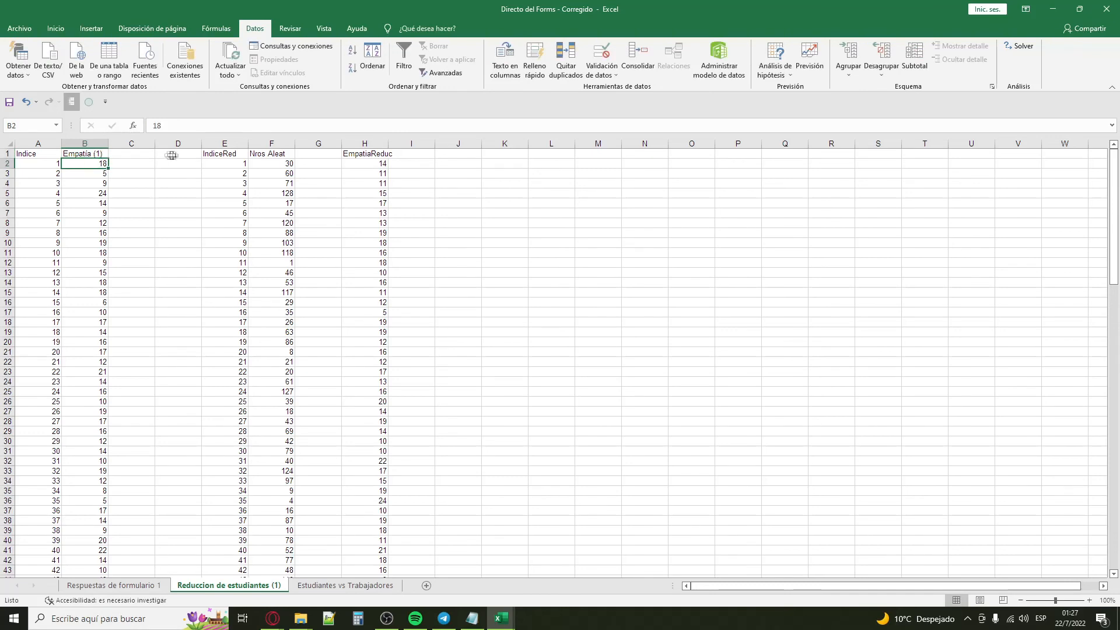
# Step: Insert "(1)" into the H1 header of the reduced empathy scores, before "Reduc"
pyautogui.click(242, 214)
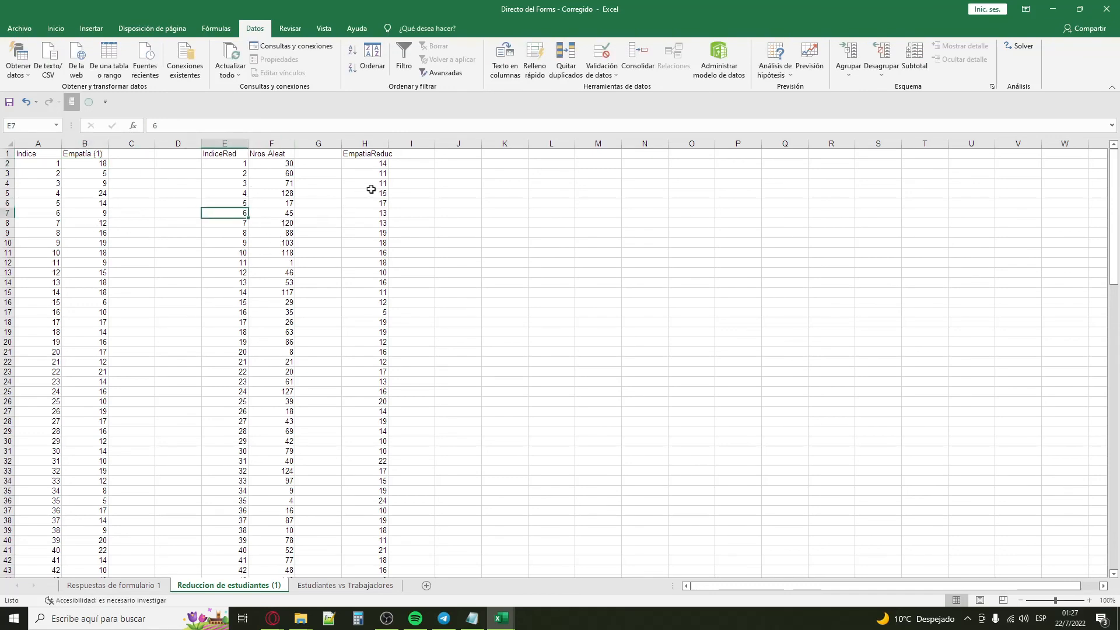
pyautogui.doubleClick(373, 154)
pyautogui.write('(1)')
pyautogui.press('Return')
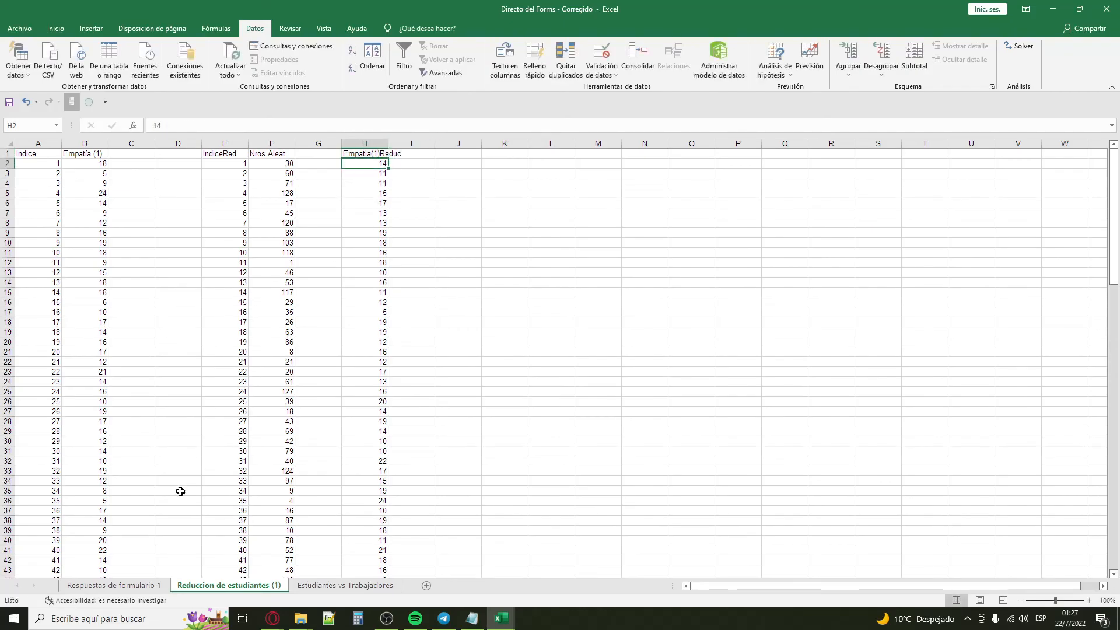
# Step: On Respuestas de formulario 1, set the "Usted se encuentra" filter to show all categories
pyautogui.click(131, 590)
pyautogui.moveTo(1013, 587); pyautogui.dragTo(728, 577)
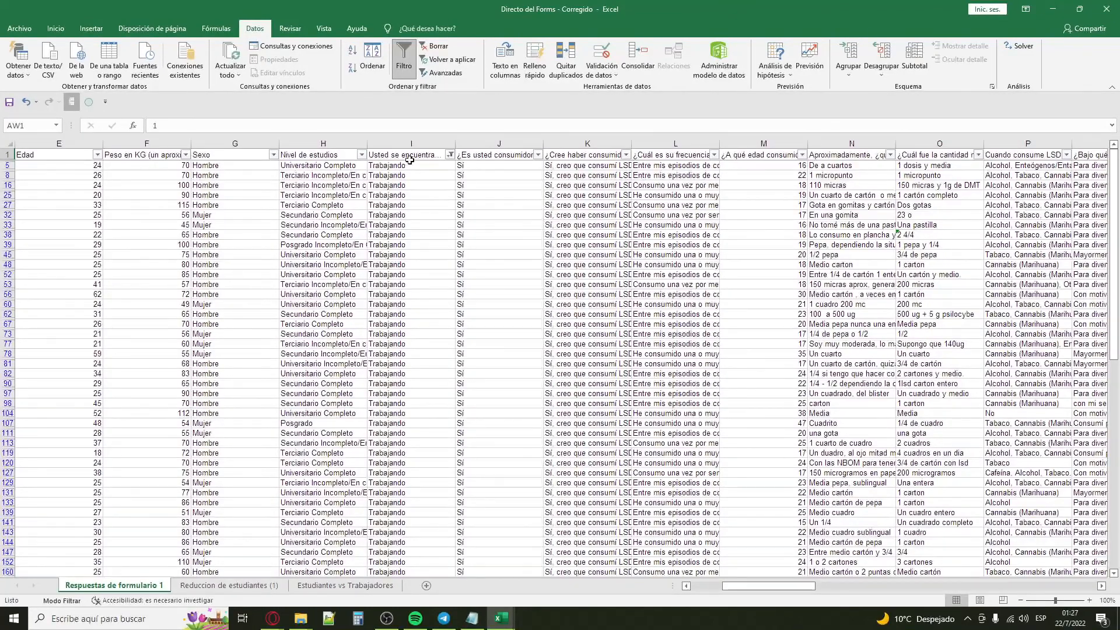
pyautogui.click(426, 184)
pyautogui.click(450, 154)
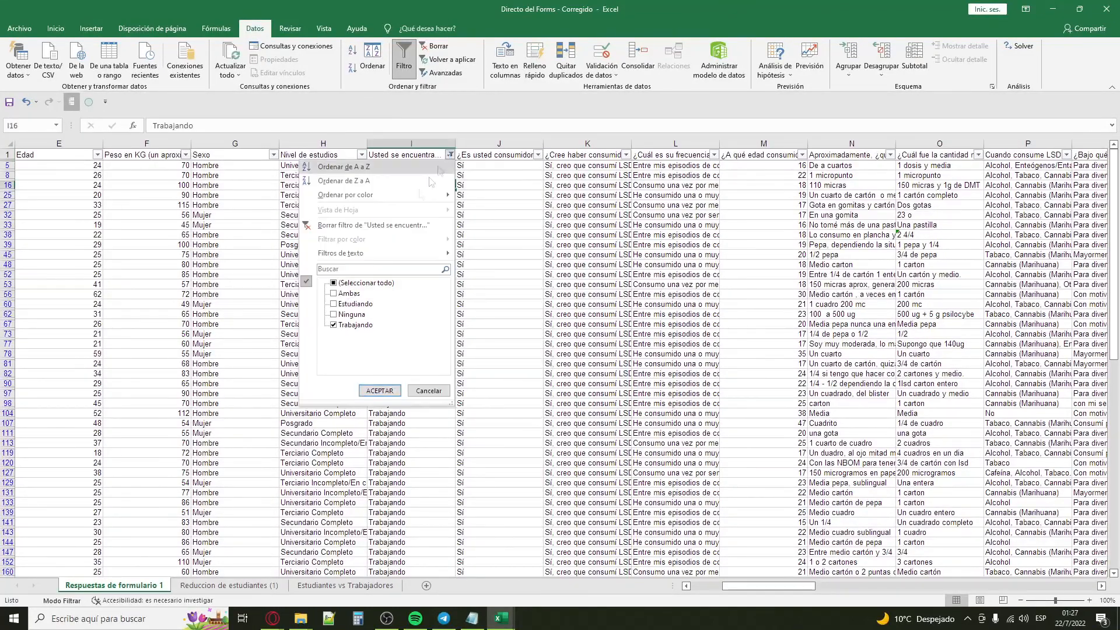
pyautogui.click(366, 283)
pyautogui.click(380, 390)
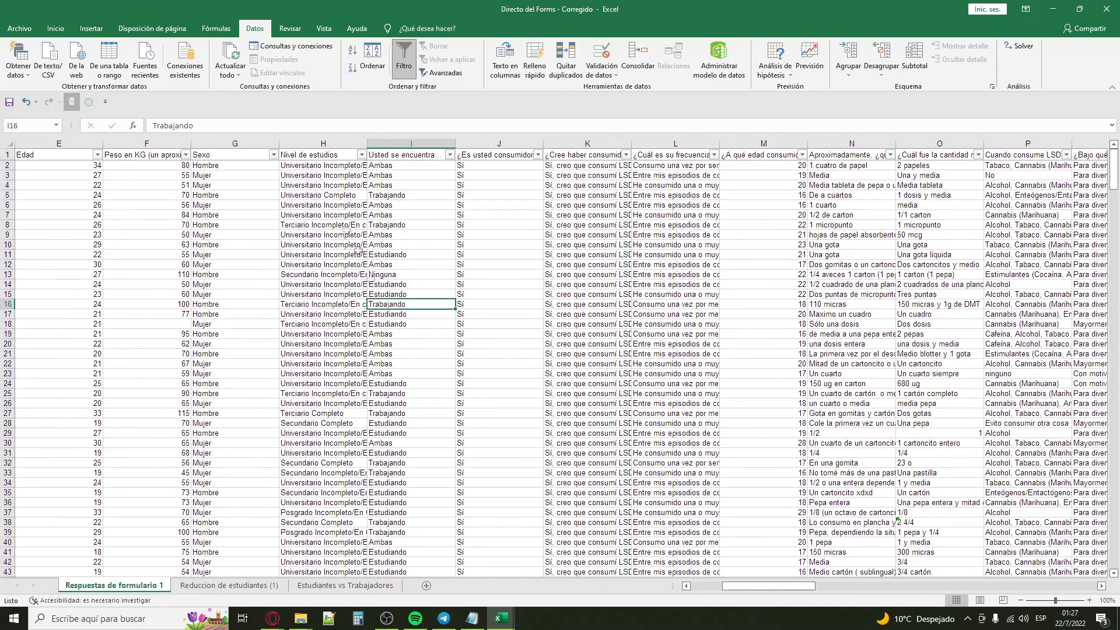
# Step: Look over the Sexo and Nivel de estudios columns and the first columns of the form responses
pyautogui.click(255, 144)
pyautogui.click(345, 143)
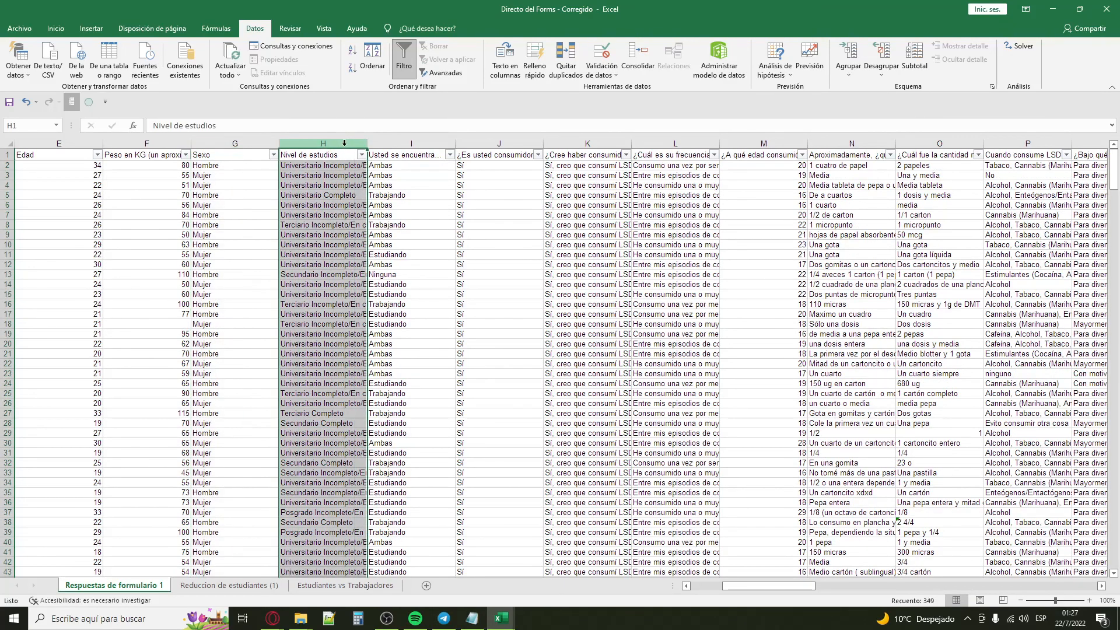
pyautogui.moveTo(763, 592); pyautogui.dragTo(723, 588)
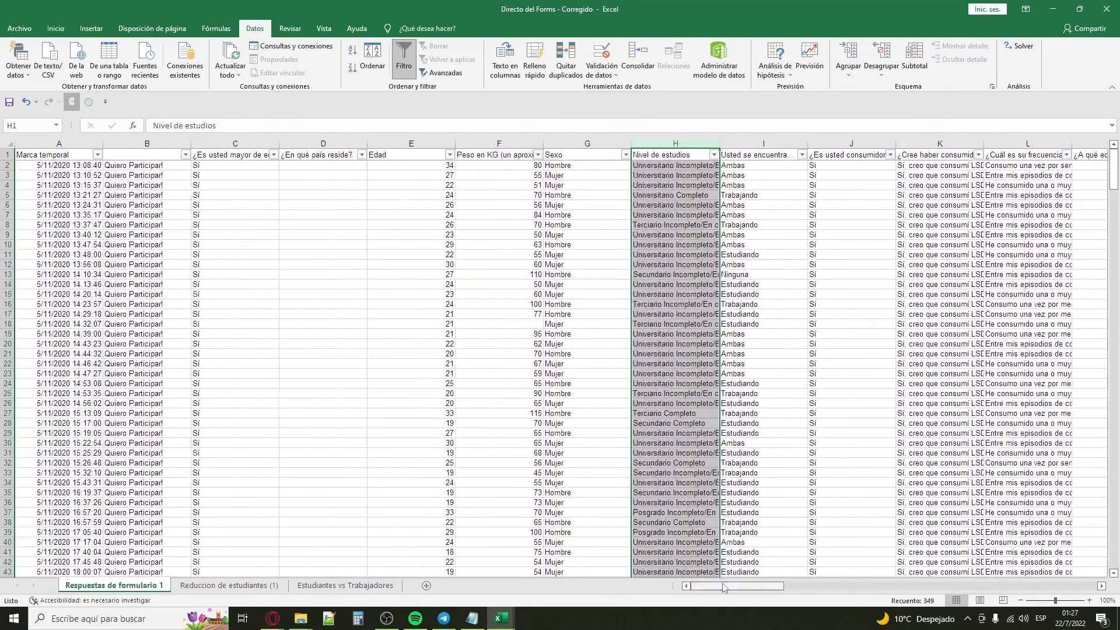